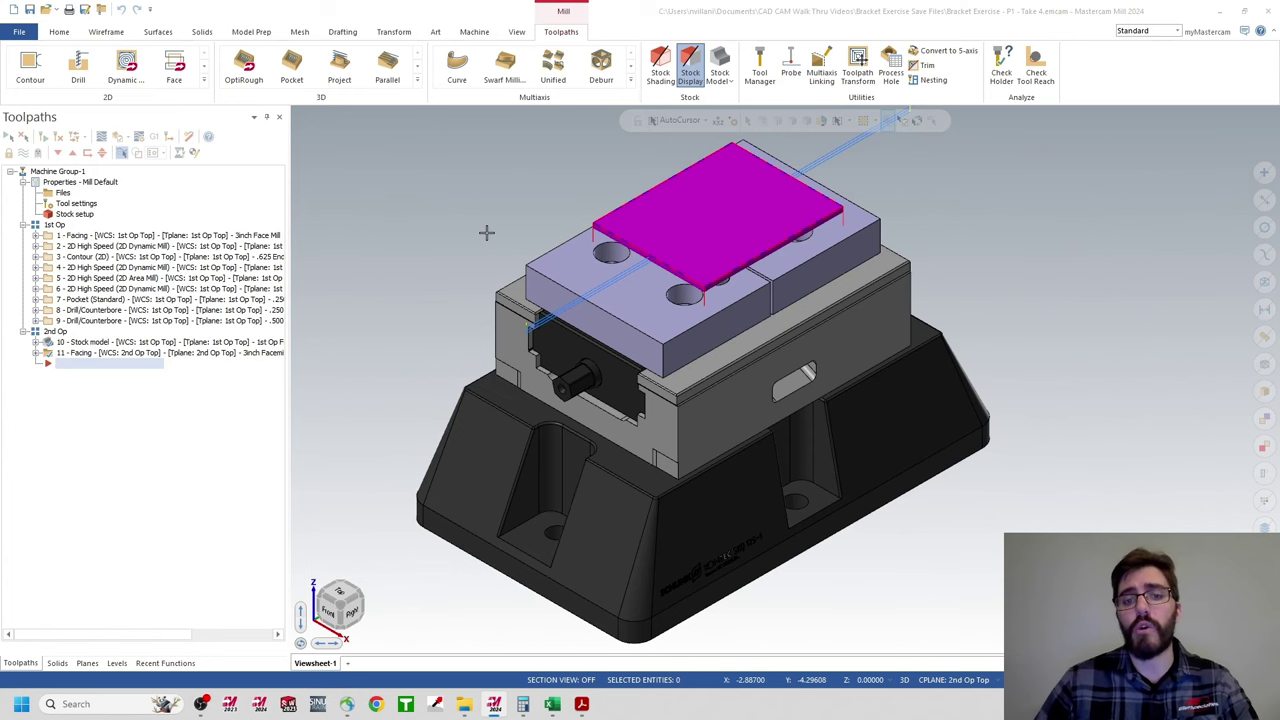
- Switch to Adobe Acrobat to compare the Bracket Exercise P2 and P3 drawings, including P3's Section A-A fillet callout, and return to Mastercam
mouse_move(583, 705)
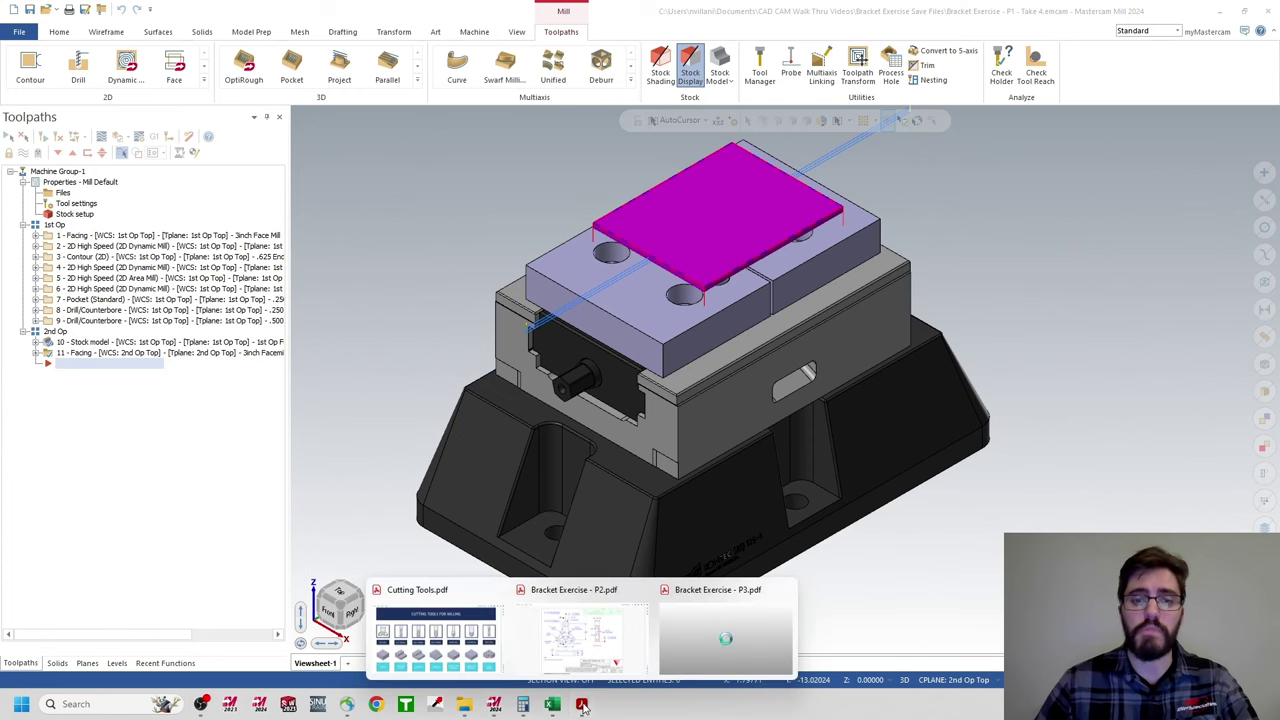
left_click(585, 665)
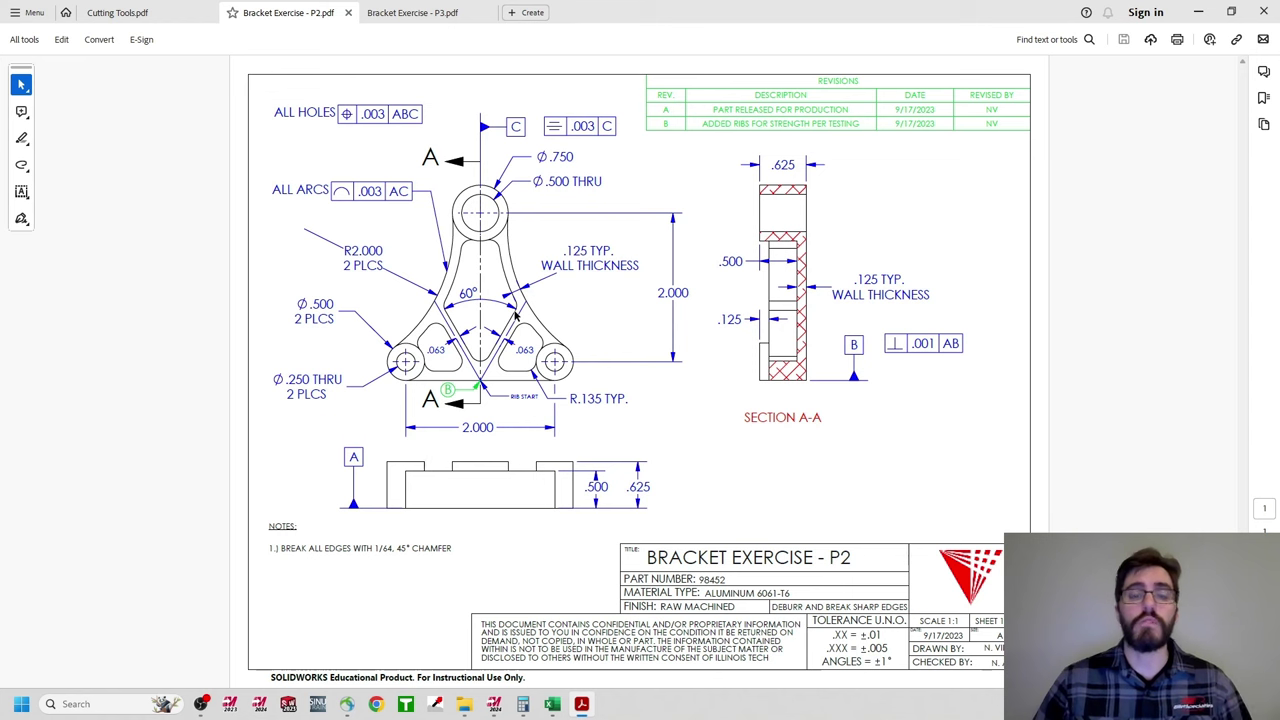
left_click(391, 19)
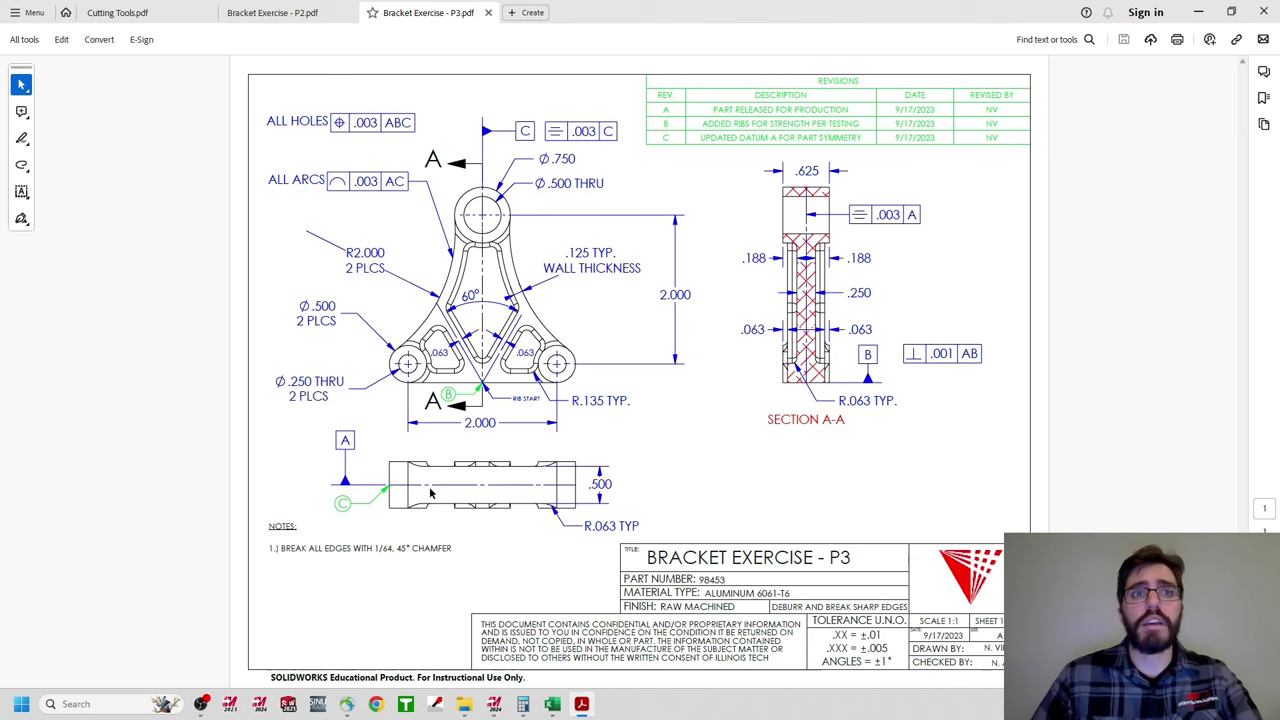
left_click(308, 20)
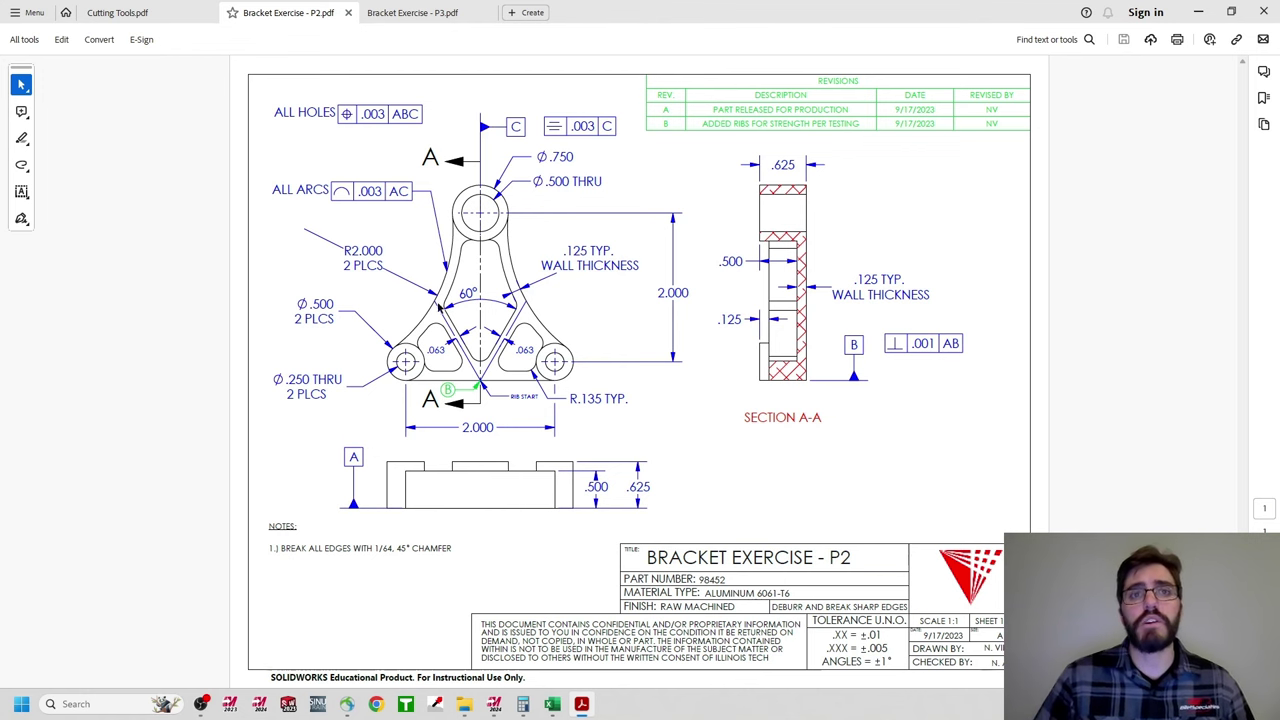
left_click(421, 28)
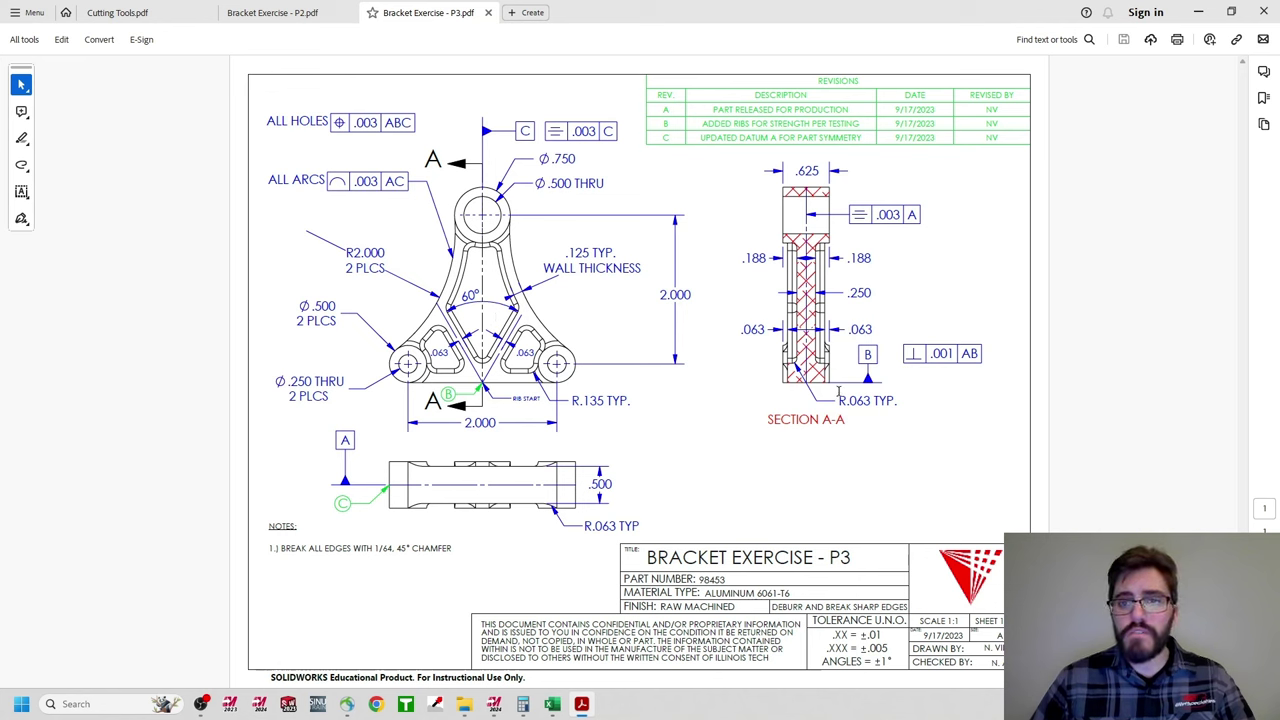
left_click_drag(838, 401, 899, 402)
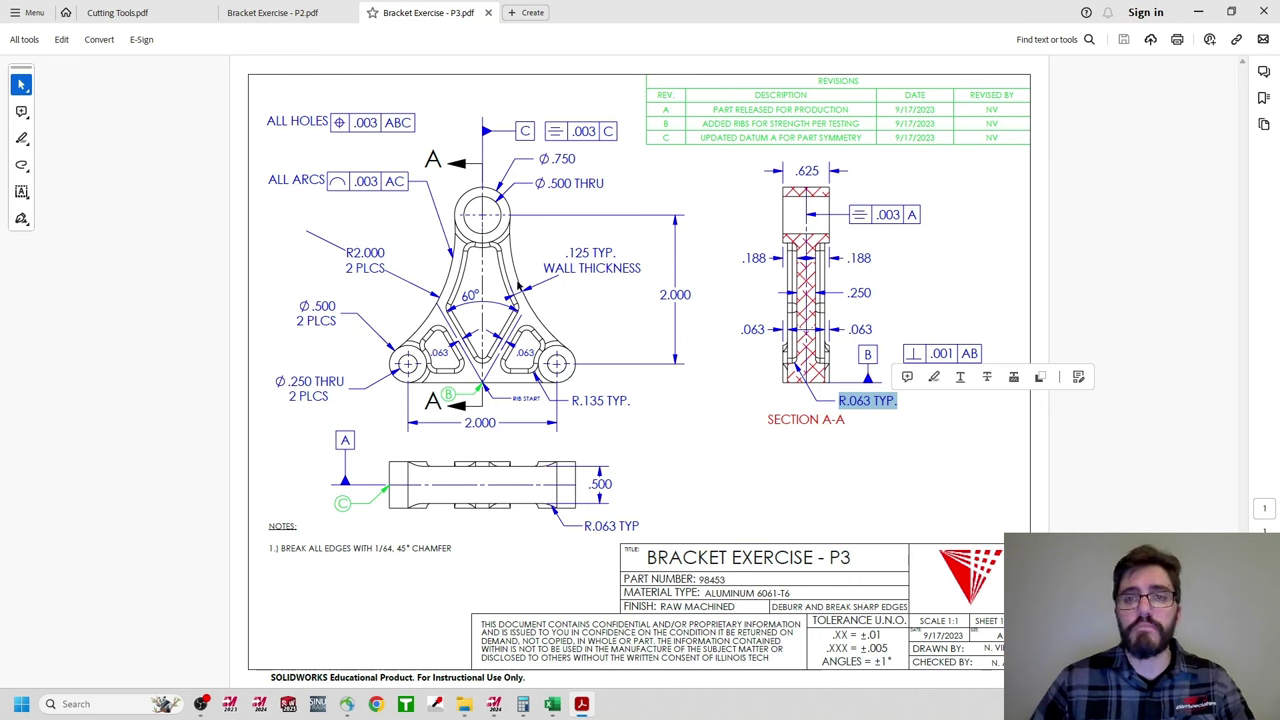
left_click(612, 308)
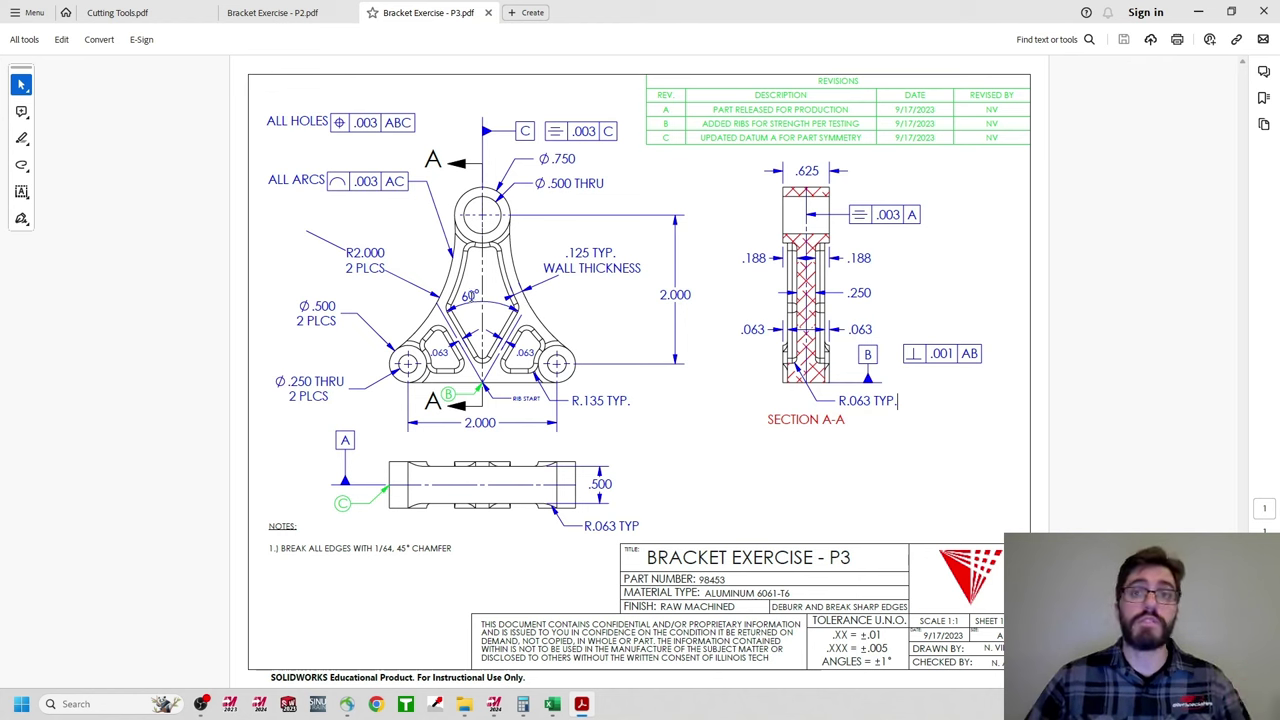
left_click(1195, 13)
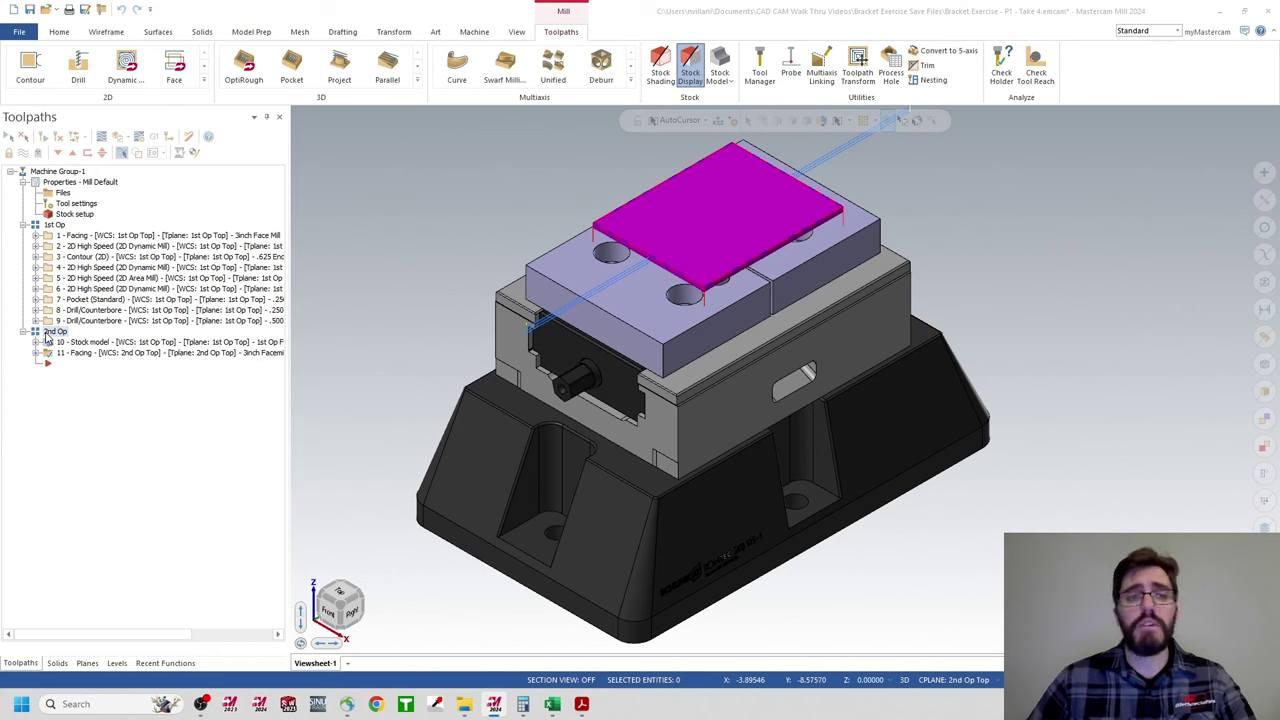
- Hide the 2nd Op toolpath display and activate the 1st Op Top plane as WCS, Cplane and Tplane in isometric view
left_click(24, 155)
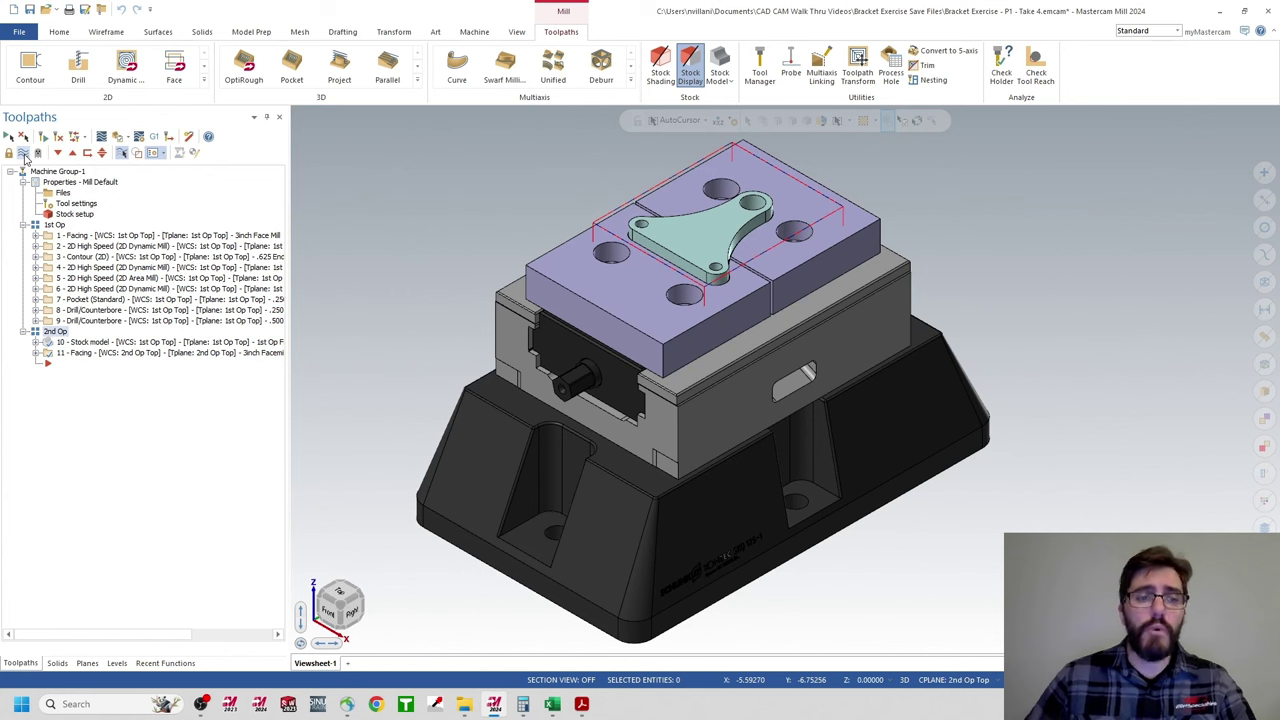
left_click(87, 663)
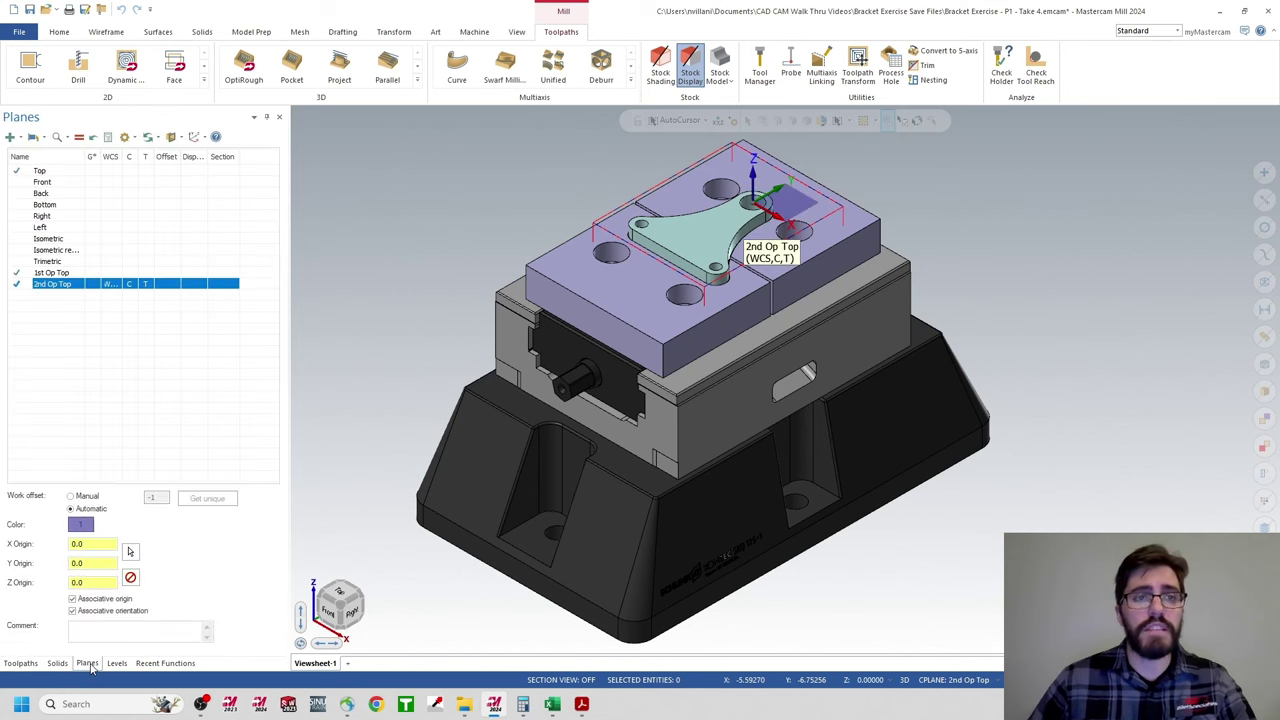
left_click(108, 273)
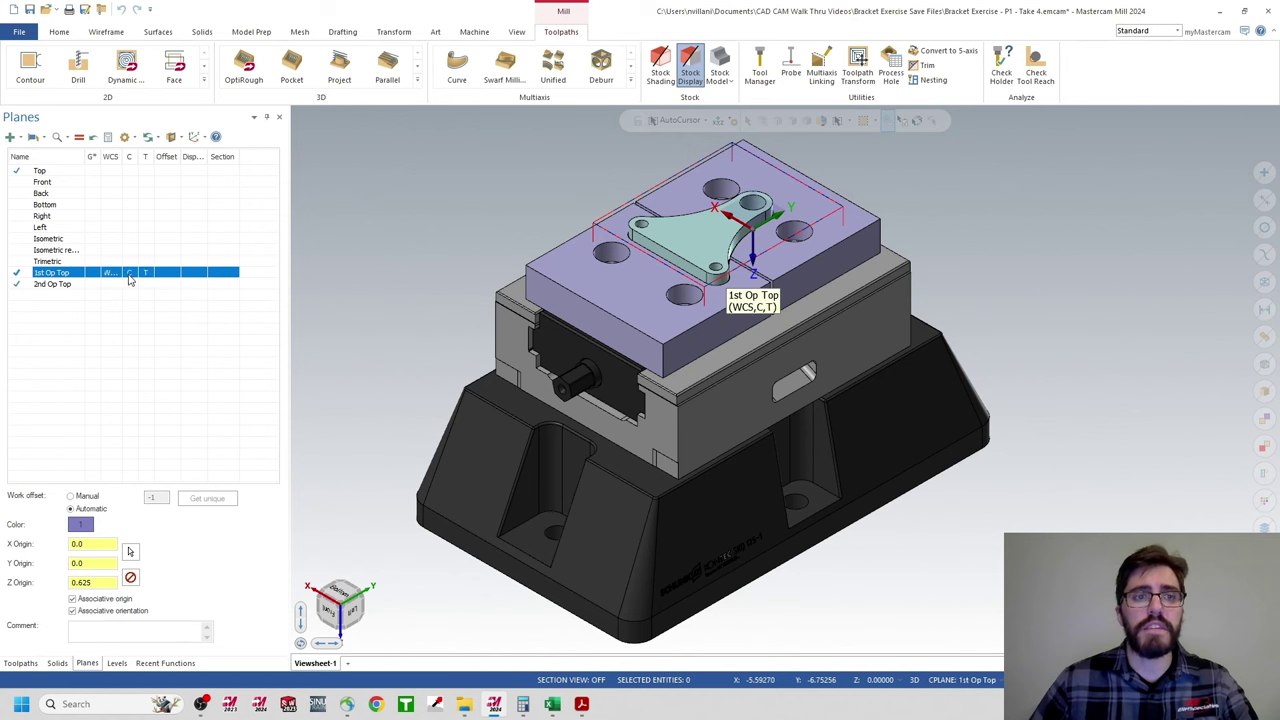
right_click(414, 210)
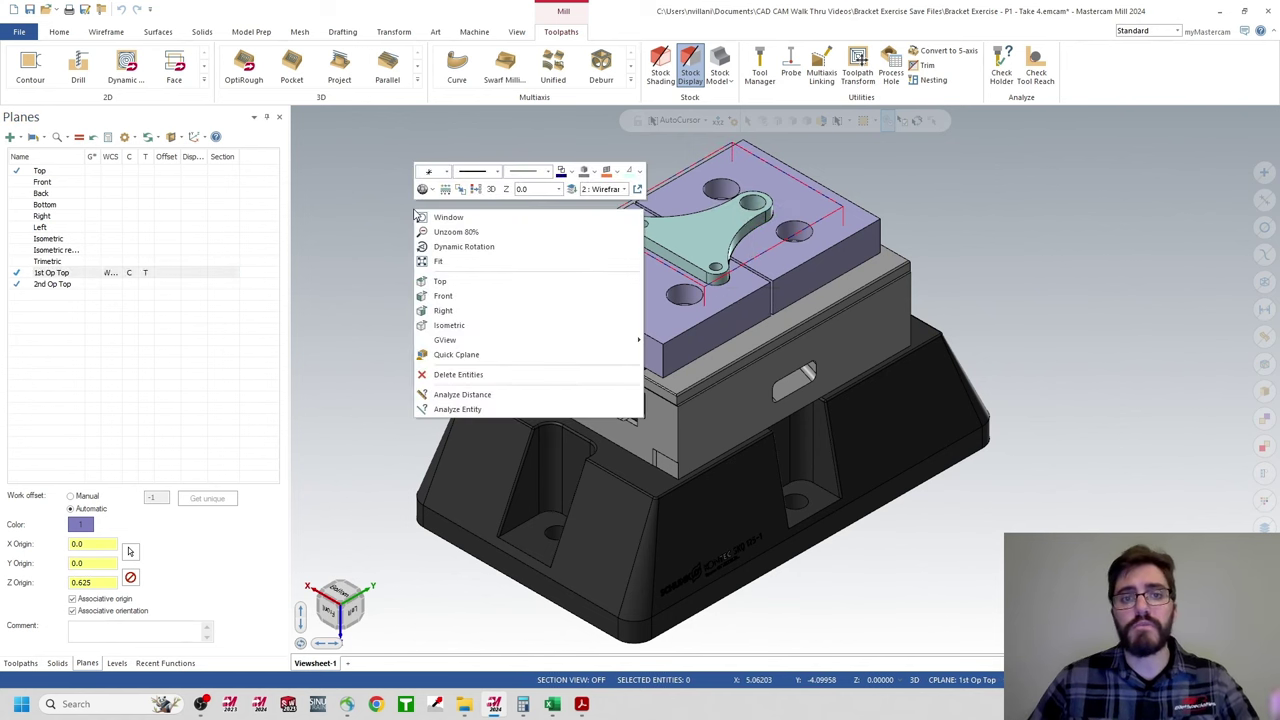
left_click(442, 326)
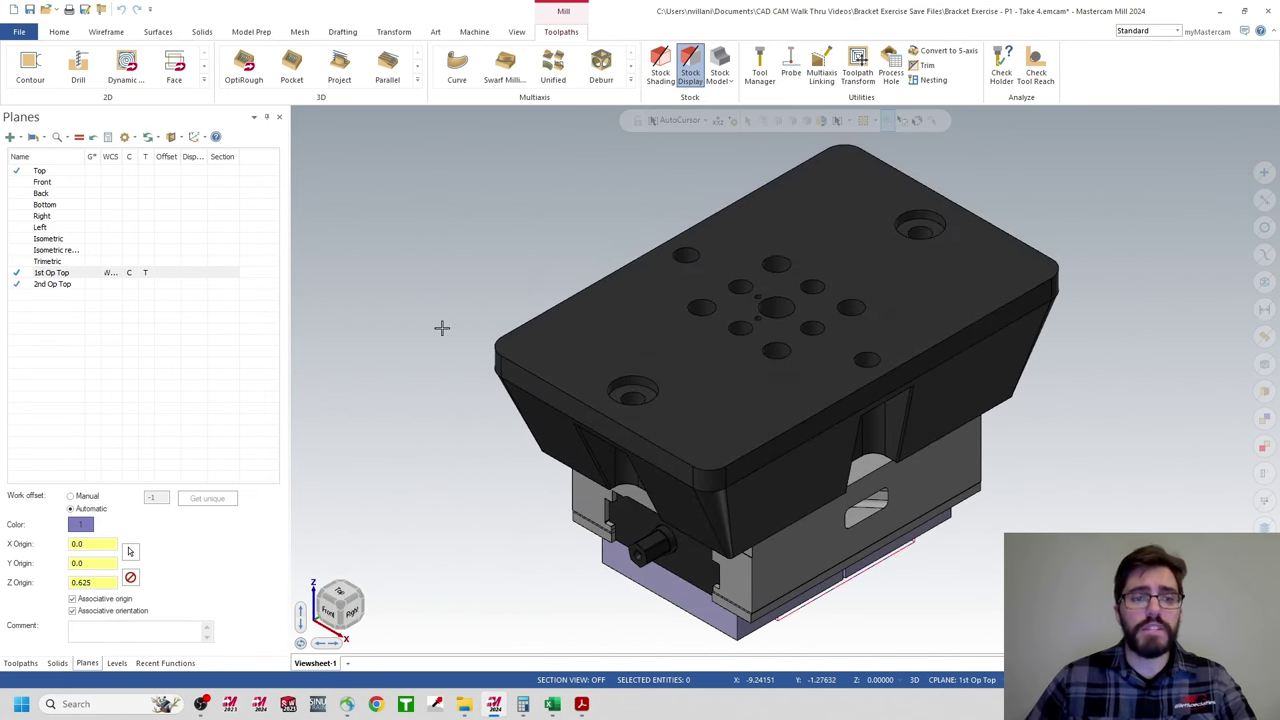
- Hide the Workholding level, keeping the Wireframe Stock and P2 levels visible
left_click(117, 664)
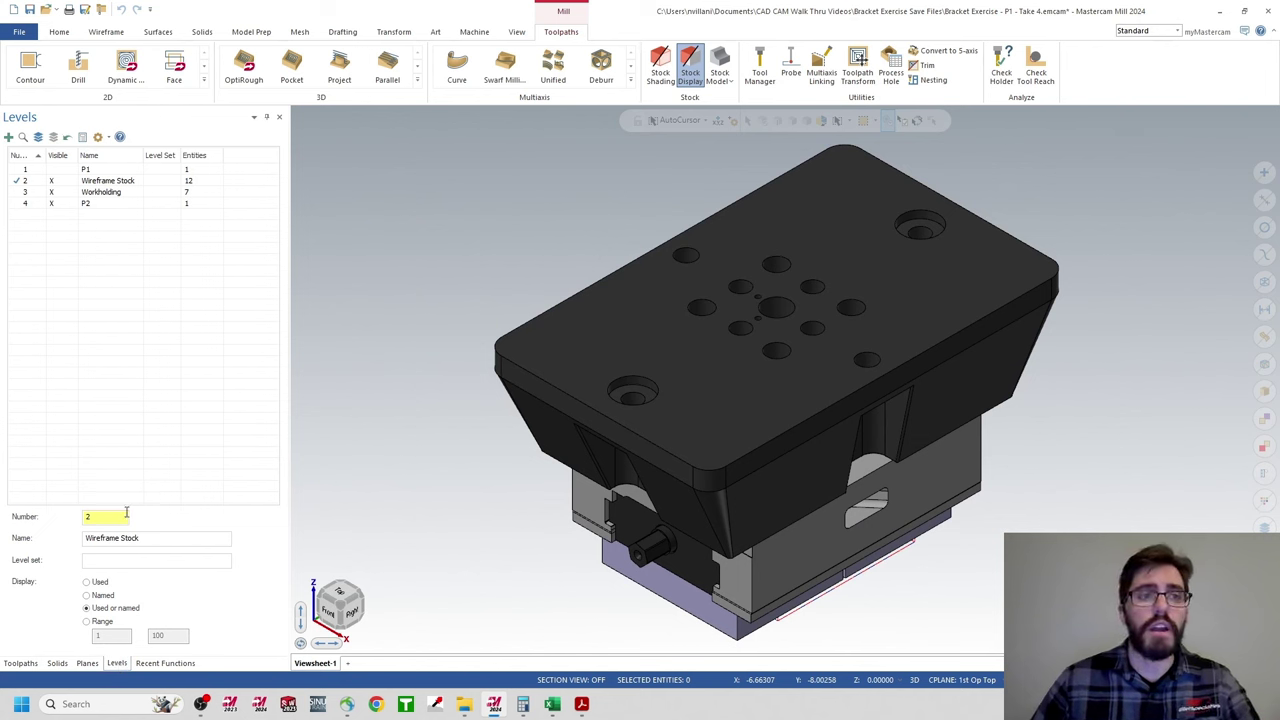
left_click(51, 203)
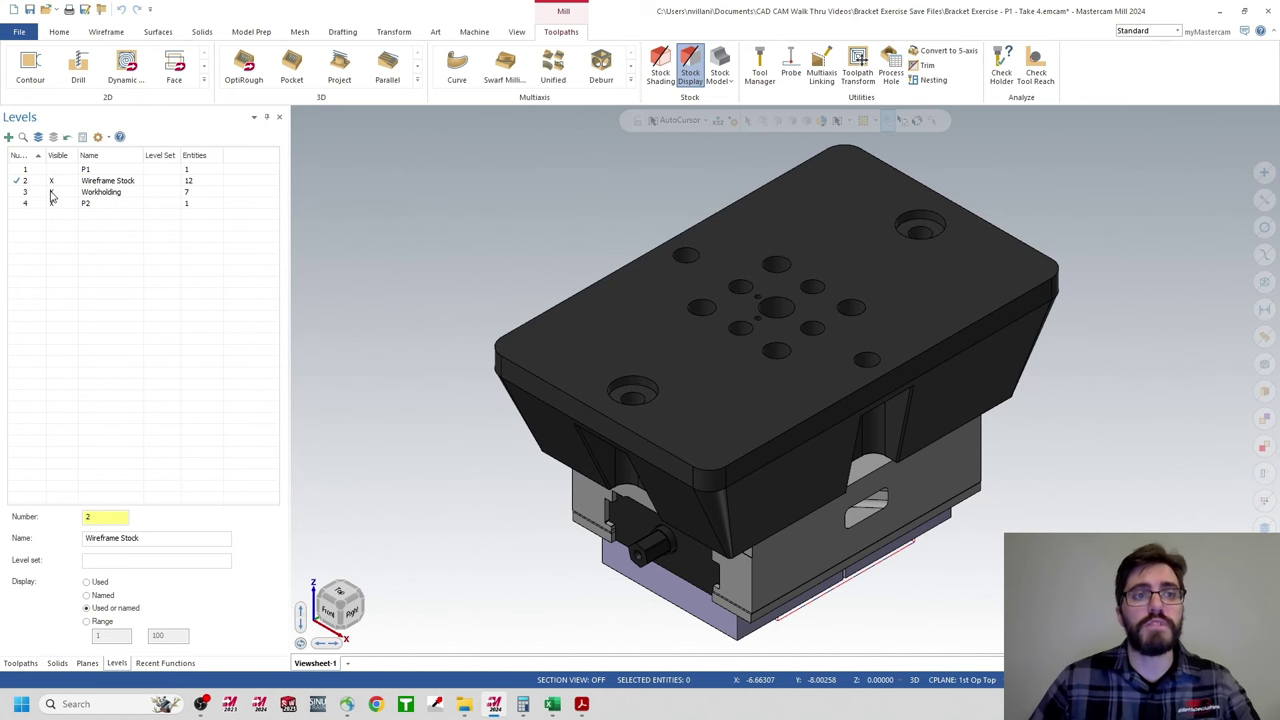
left_click(51, 192)
left_click(51, 203)
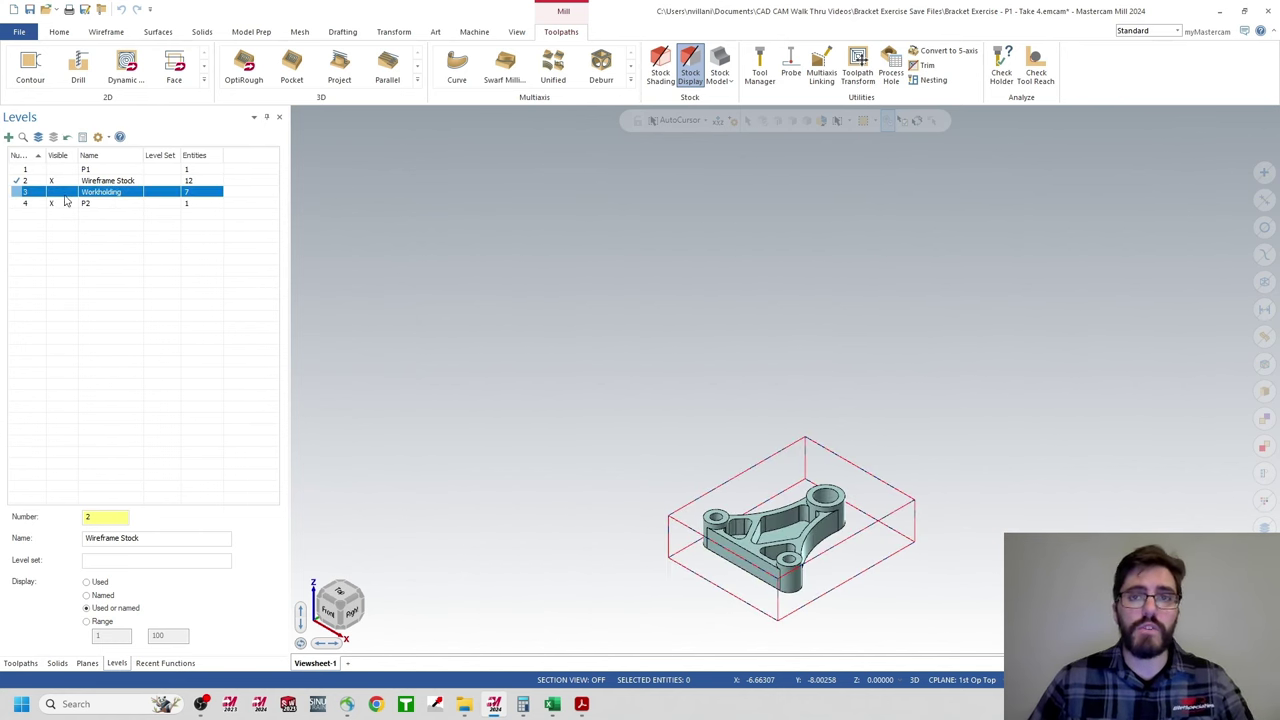
scroll(808, 551, "up", 10)
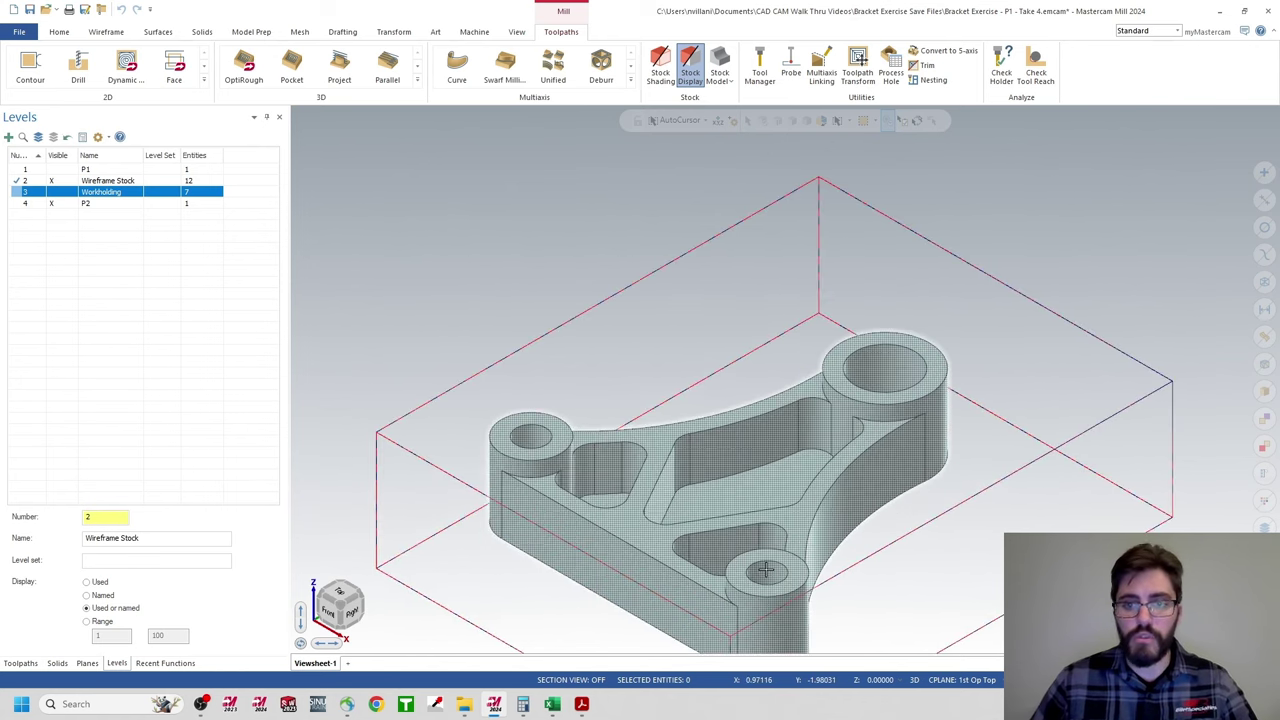
scroll(766, 496, "up", 4)
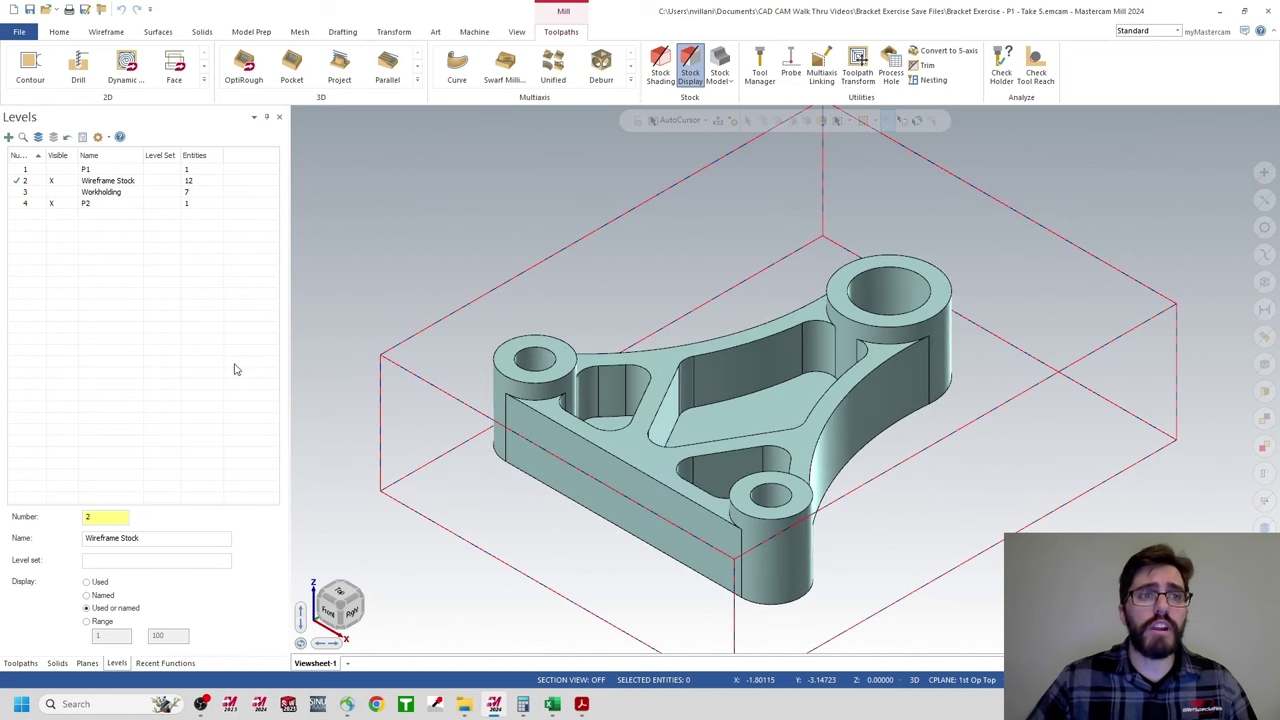
- Add a new active level 5 and name it P3
left_click(8, 140)
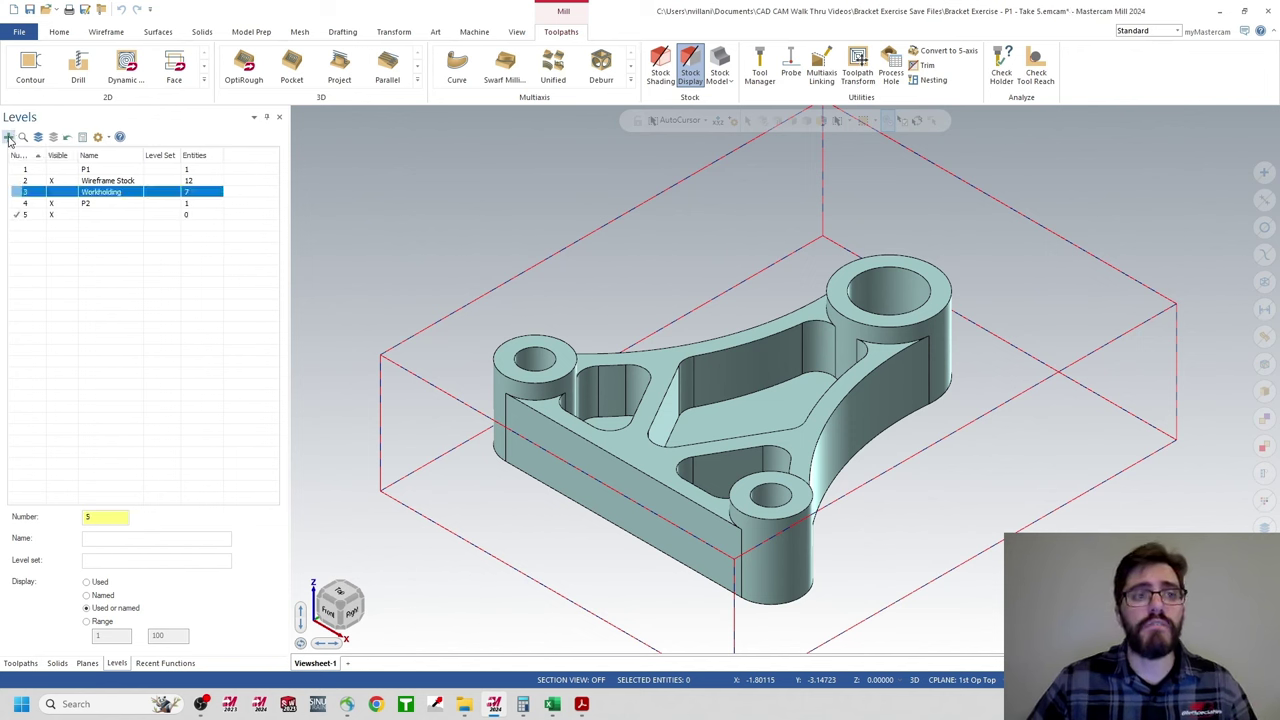
double_click(89, 215)
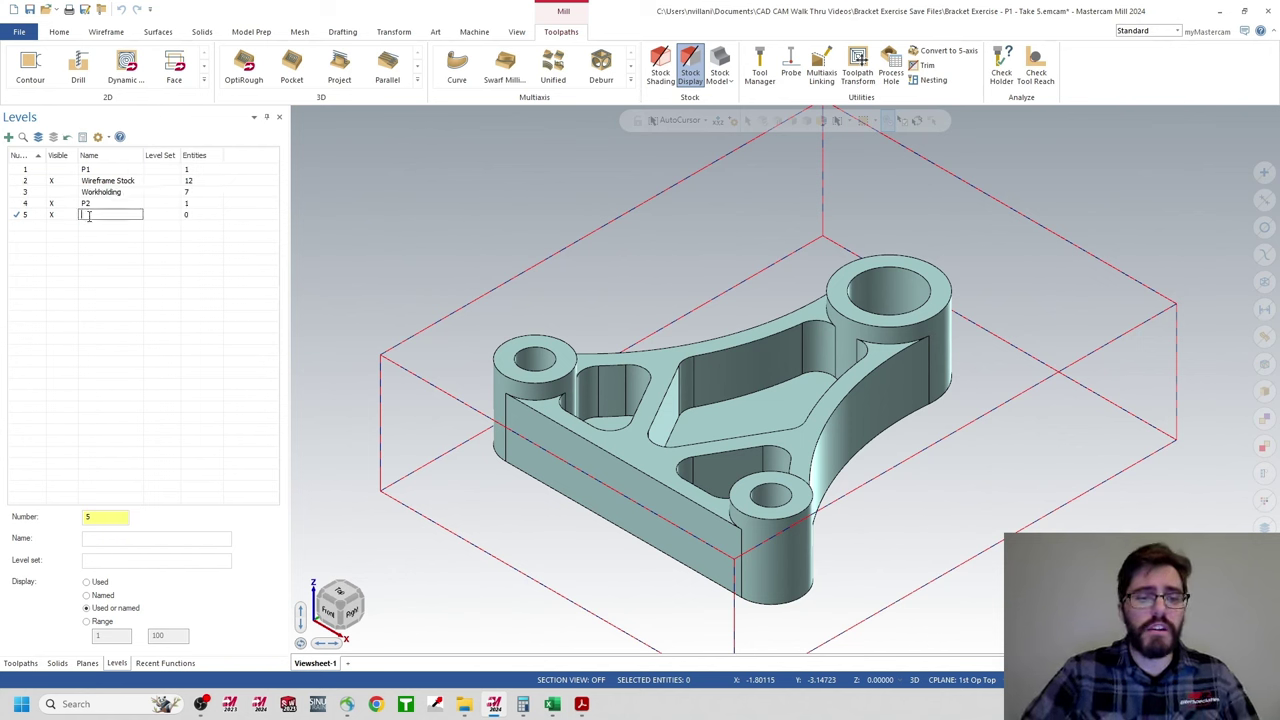
type("P3")
key("Return")
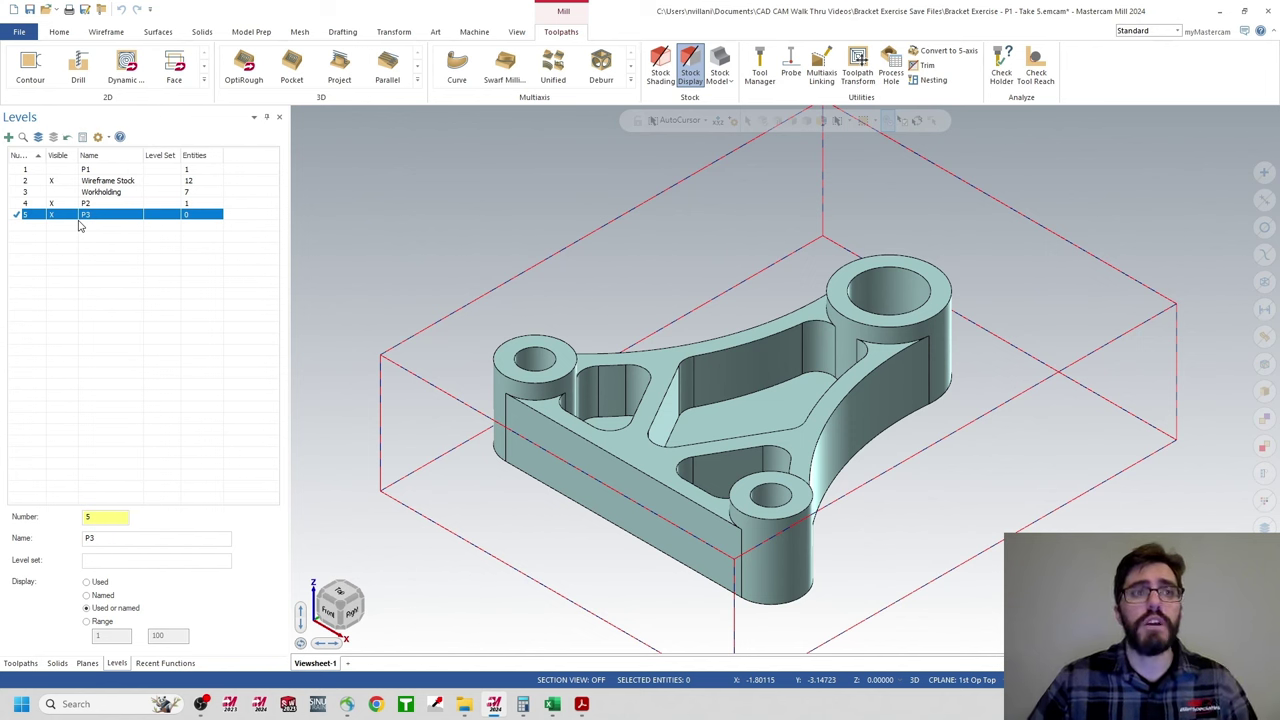
- Merge the SOLIDWORKS part Bracket Exercise - P3 from the (1) 3D Models folder into the current file
left_click(17, 33)
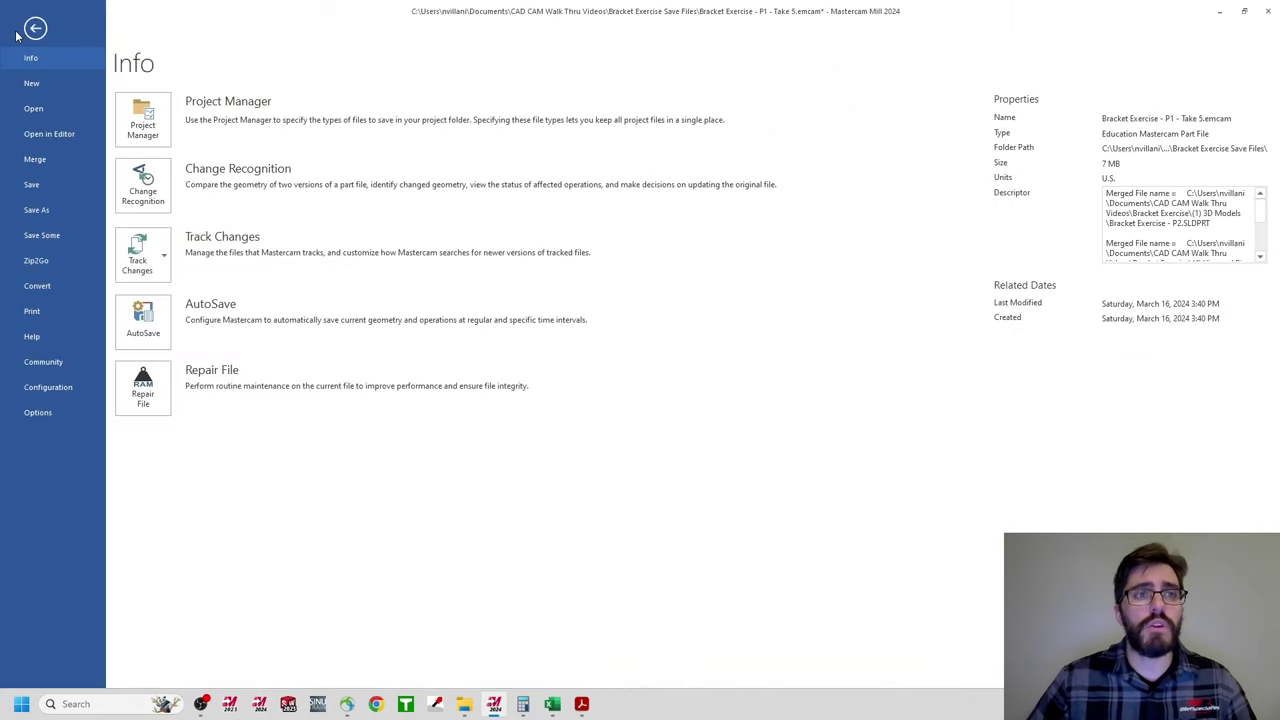
left_click(40, 162)
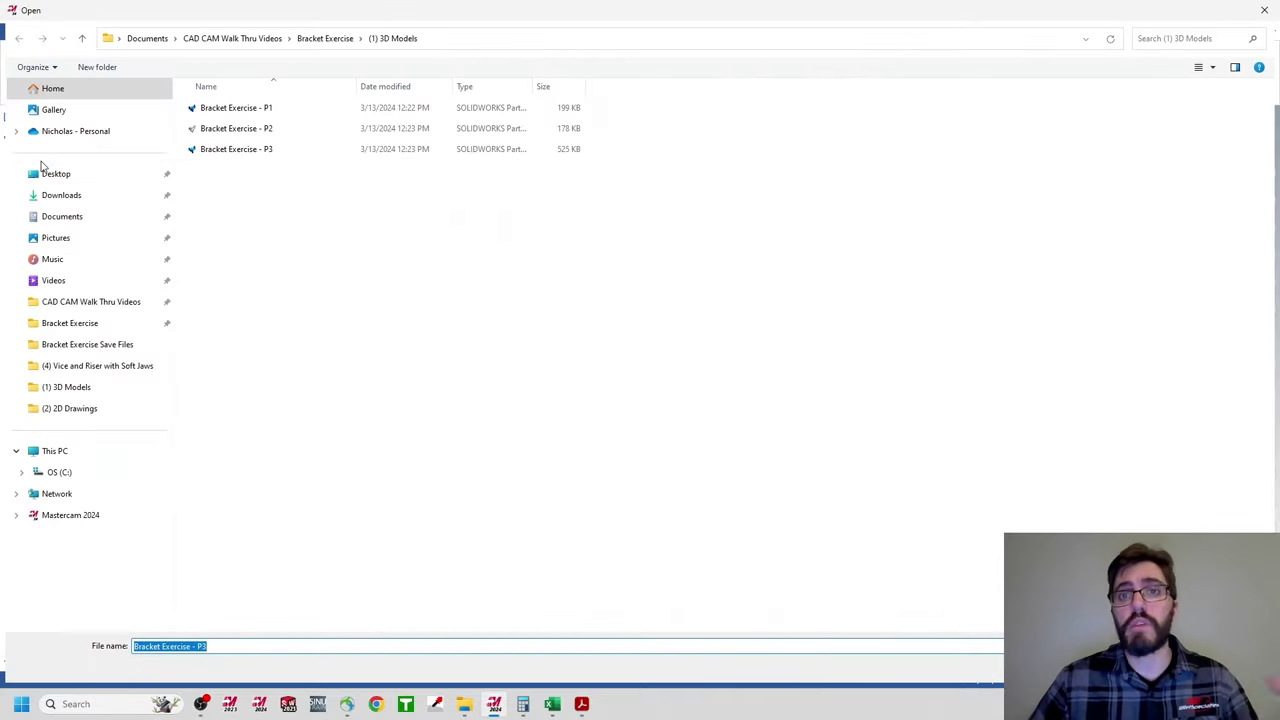
left_click(231, 161)
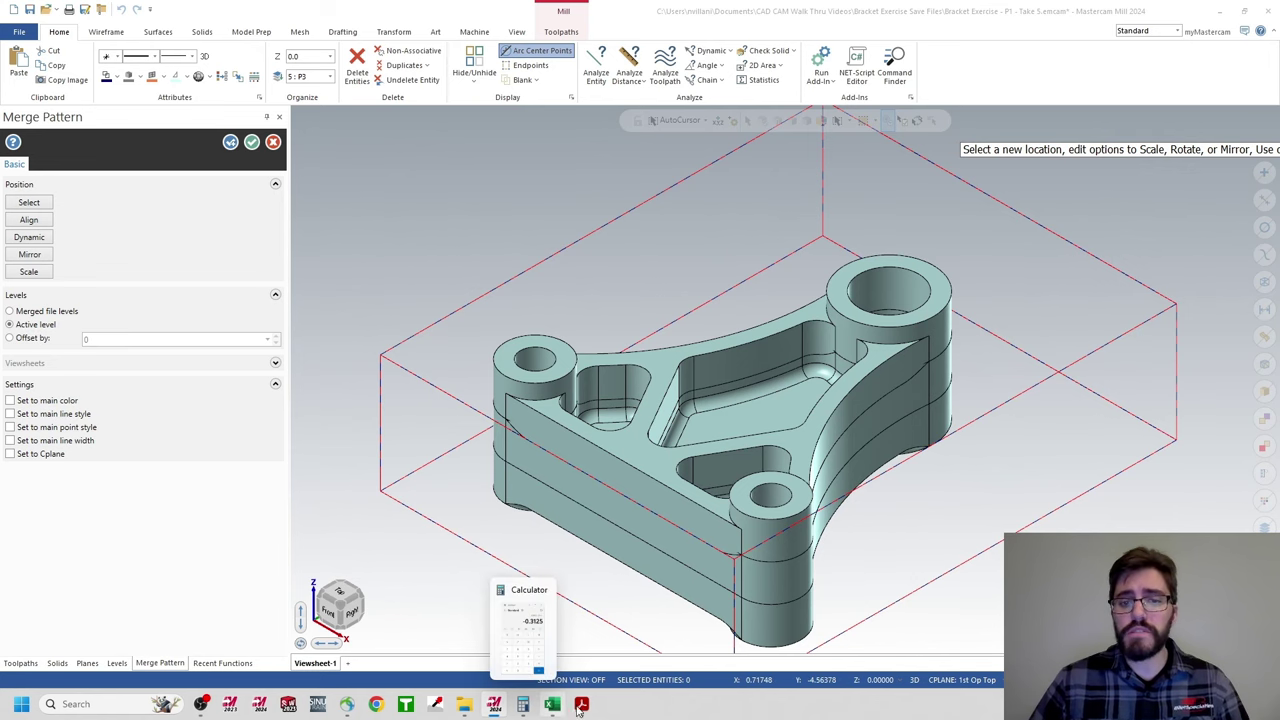
- Switch to Adobe Acrobat to compare the part thickness and datum A location on the P2 and P3 drawings, and return to Mastercam
mouse_move(584, 708)
left_click(597, 652)
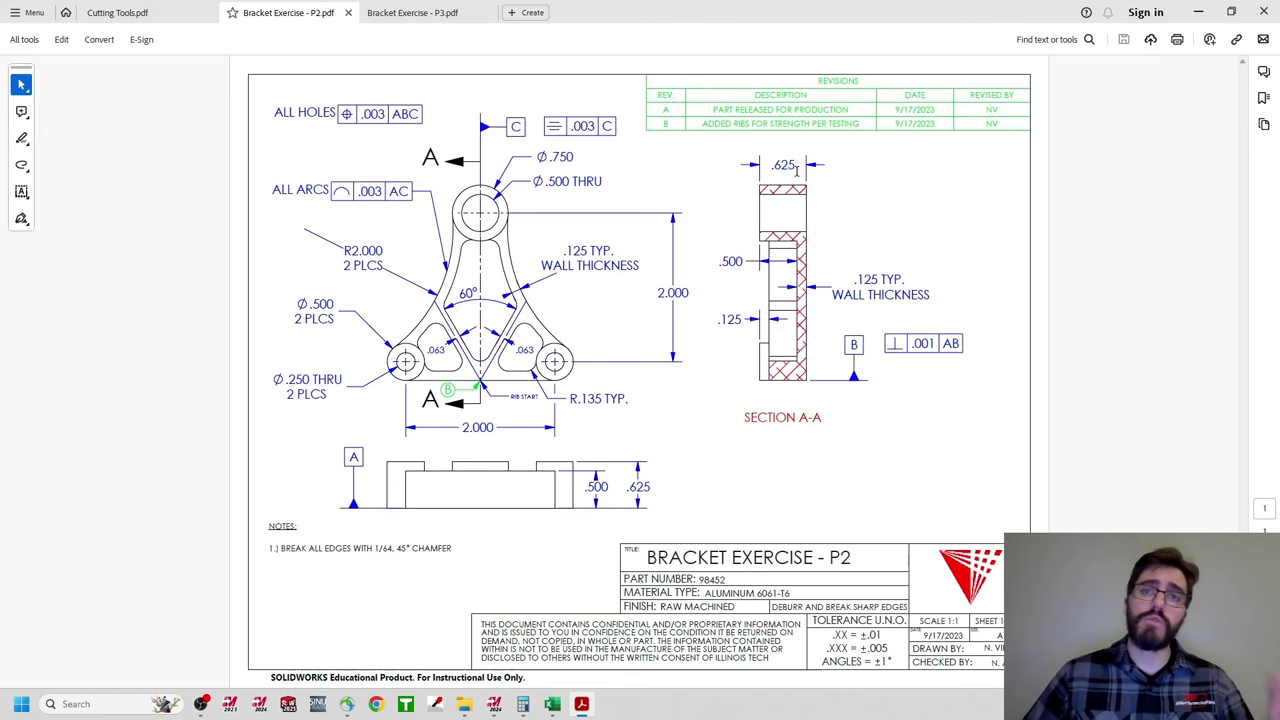
left_click(460, 26)
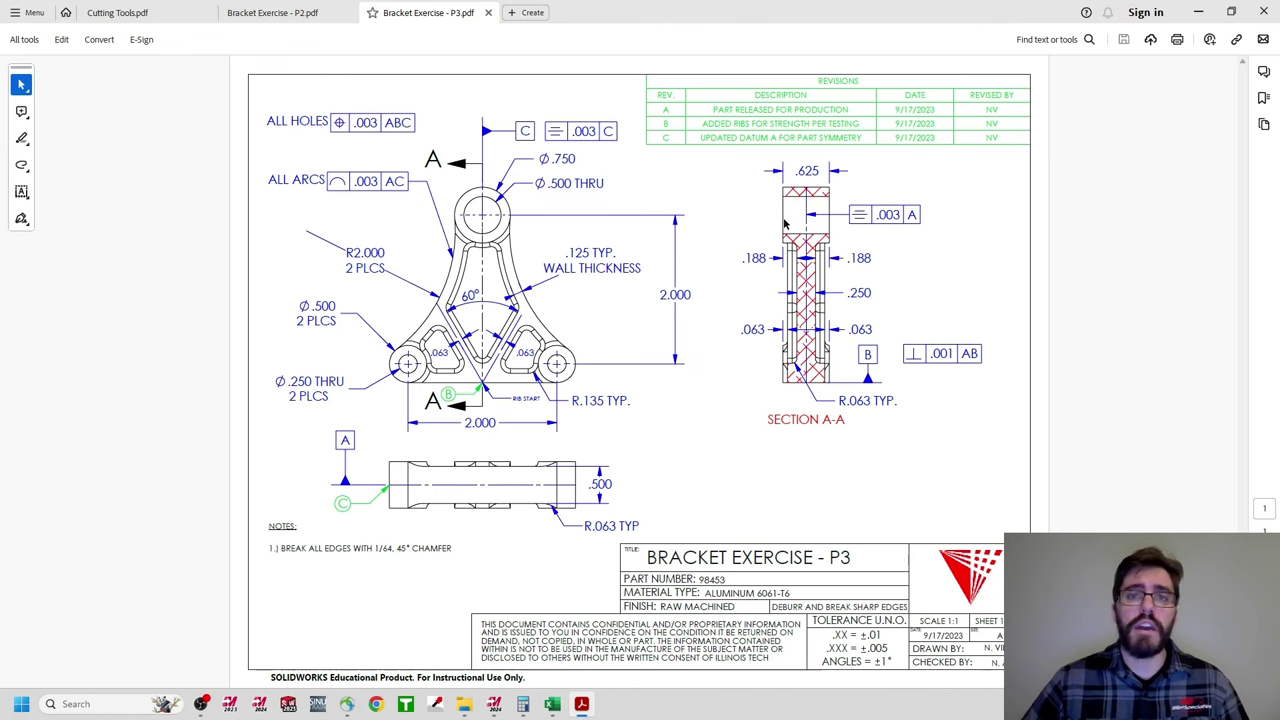
left_click(344, 16)
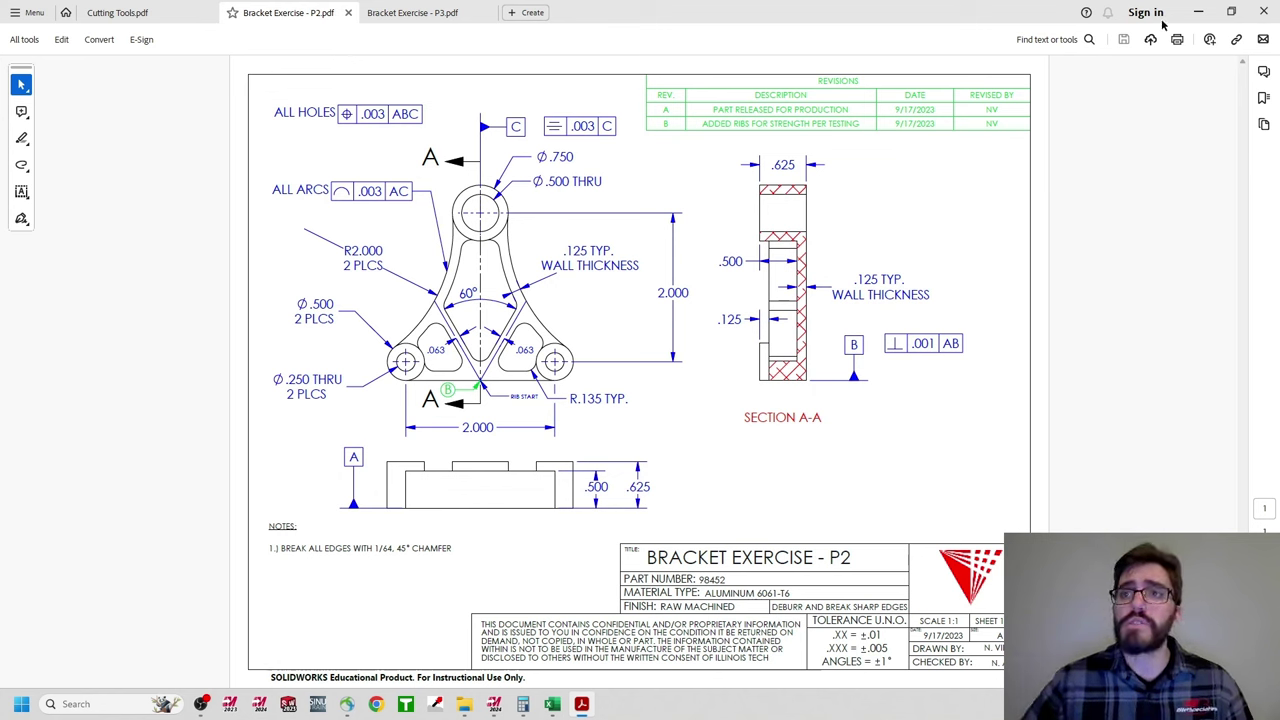
left_click(1197, 12)
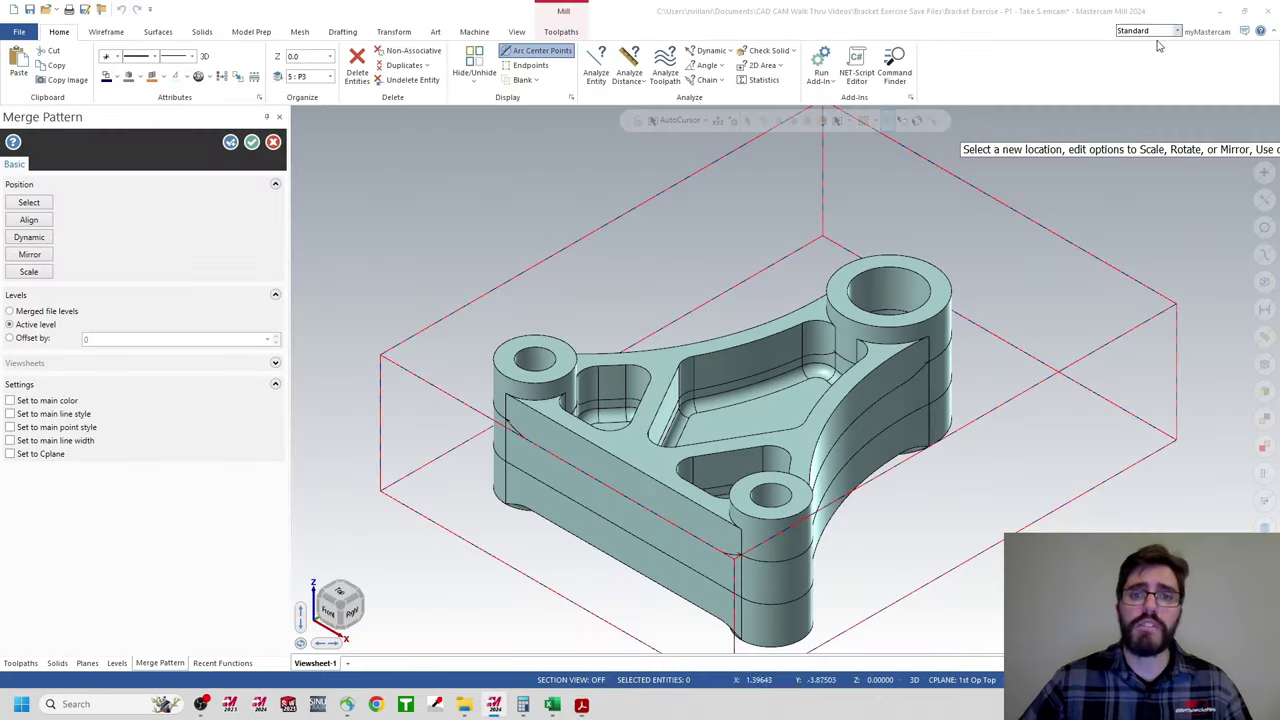
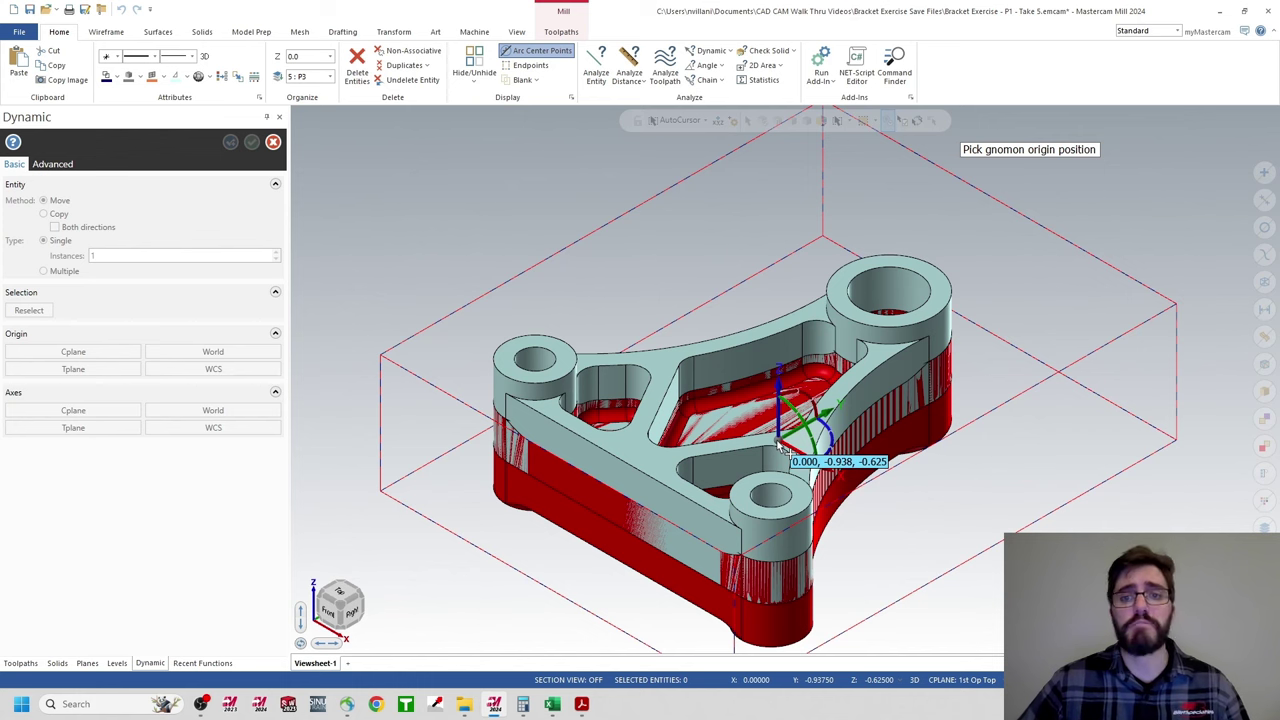
- Move the merged P3 bracket 0.3125 in upward along Z with Dynamic, using the midpoint of the stock's vertical edge as the target
left_click(782, 447)
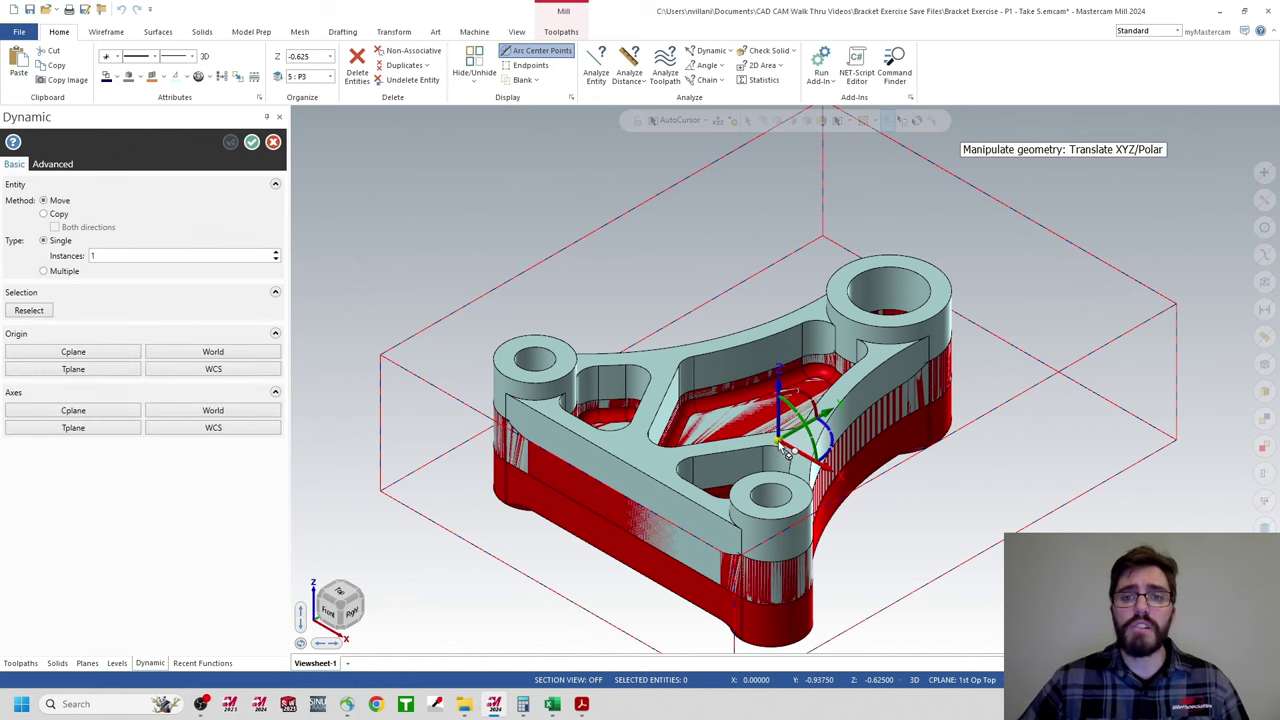
left_click(788, 447)
left_click(785, 445)
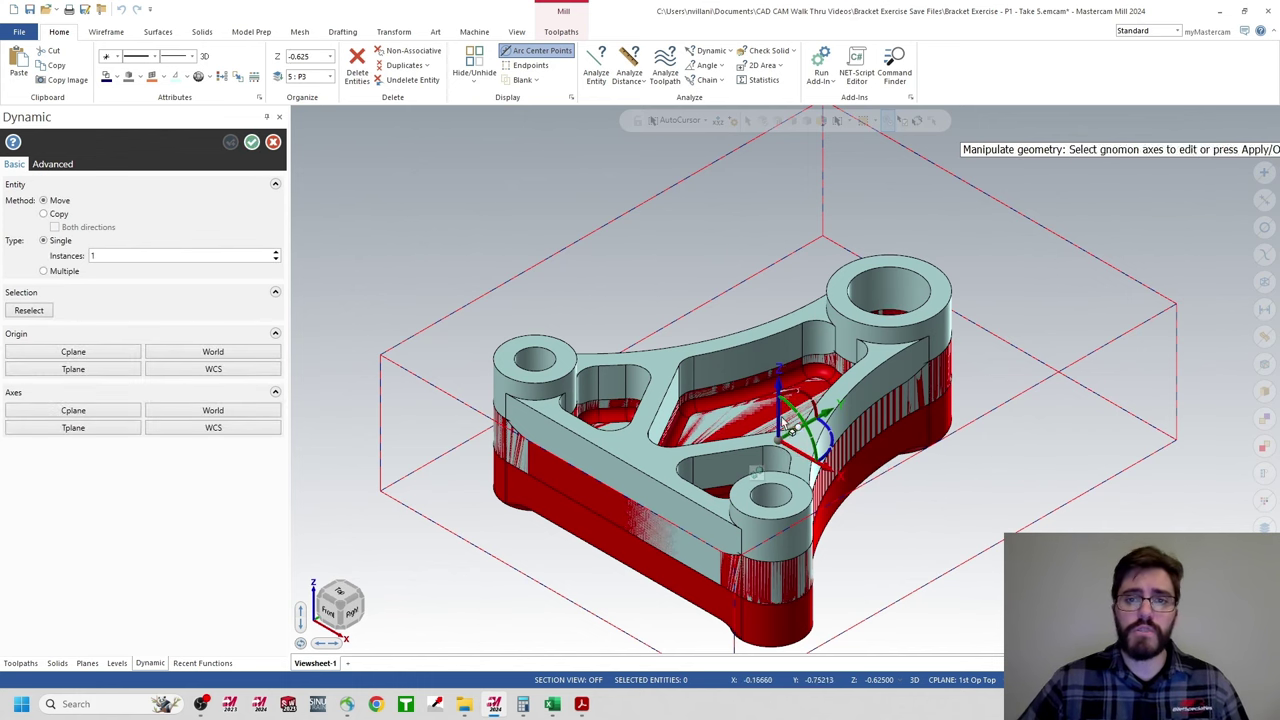
left_click(785, 443)
left_click(786, 417)
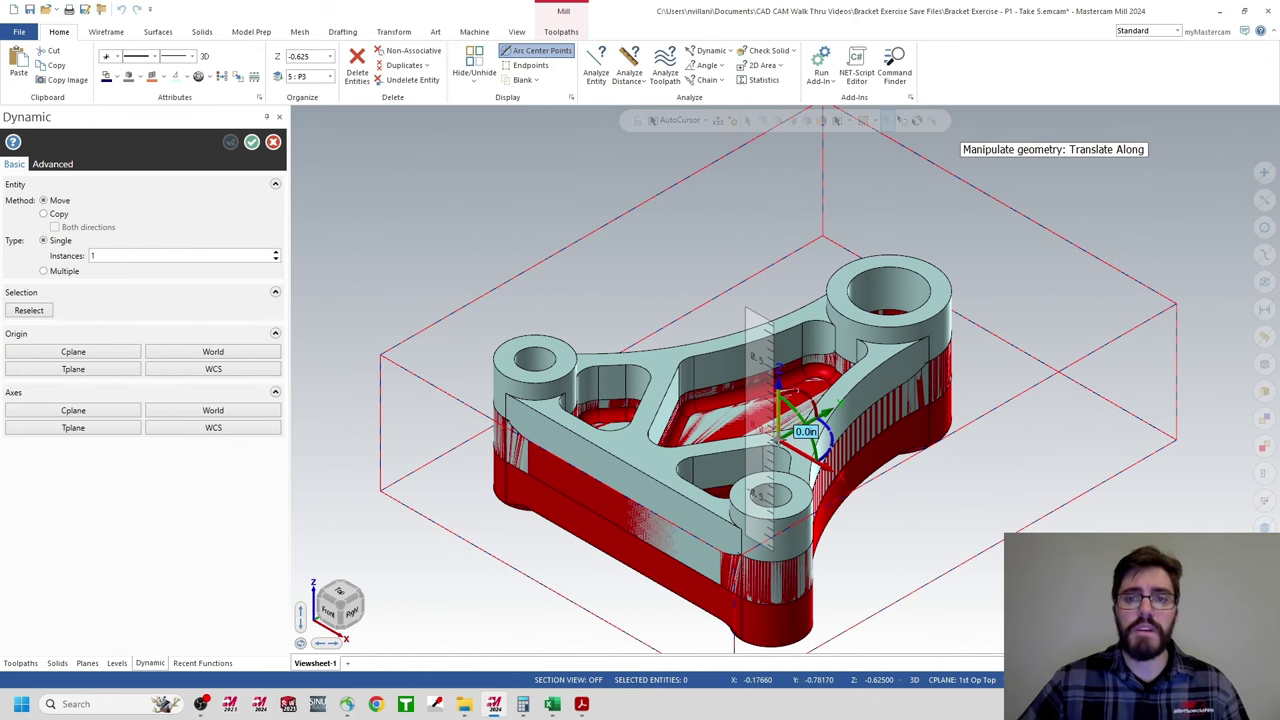
left_click(781, 433)
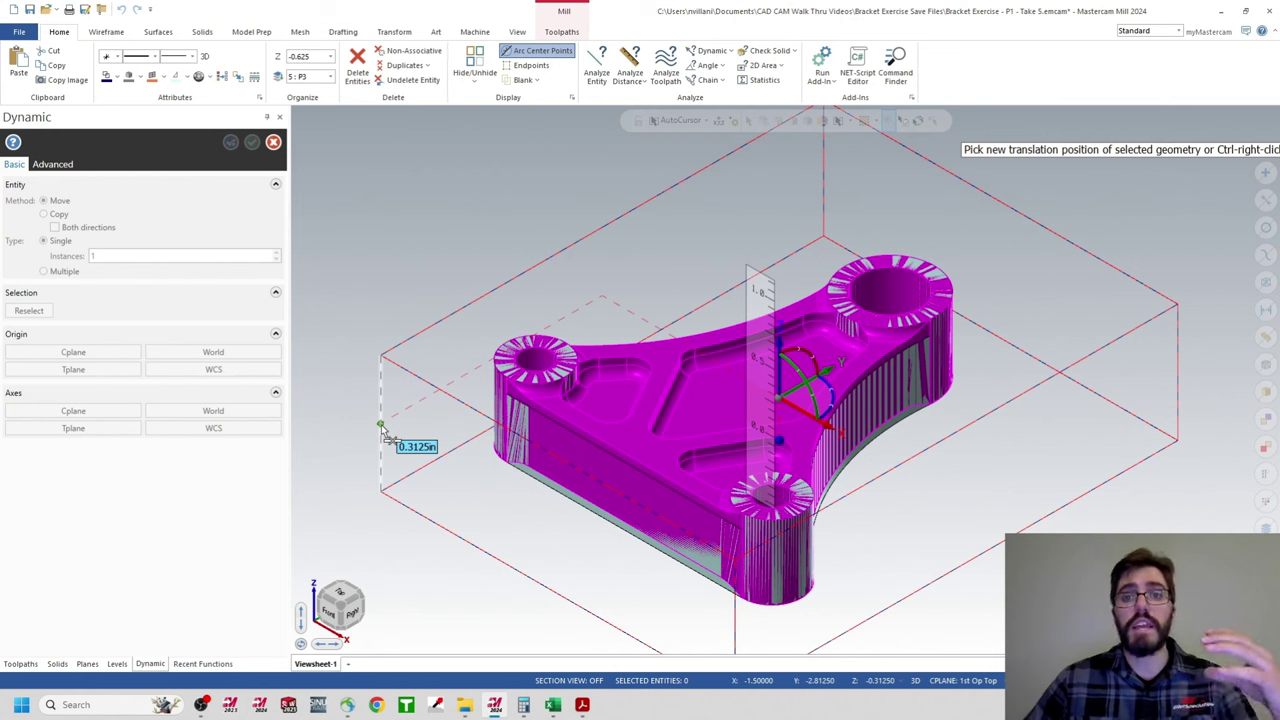
left_click(382, 430)
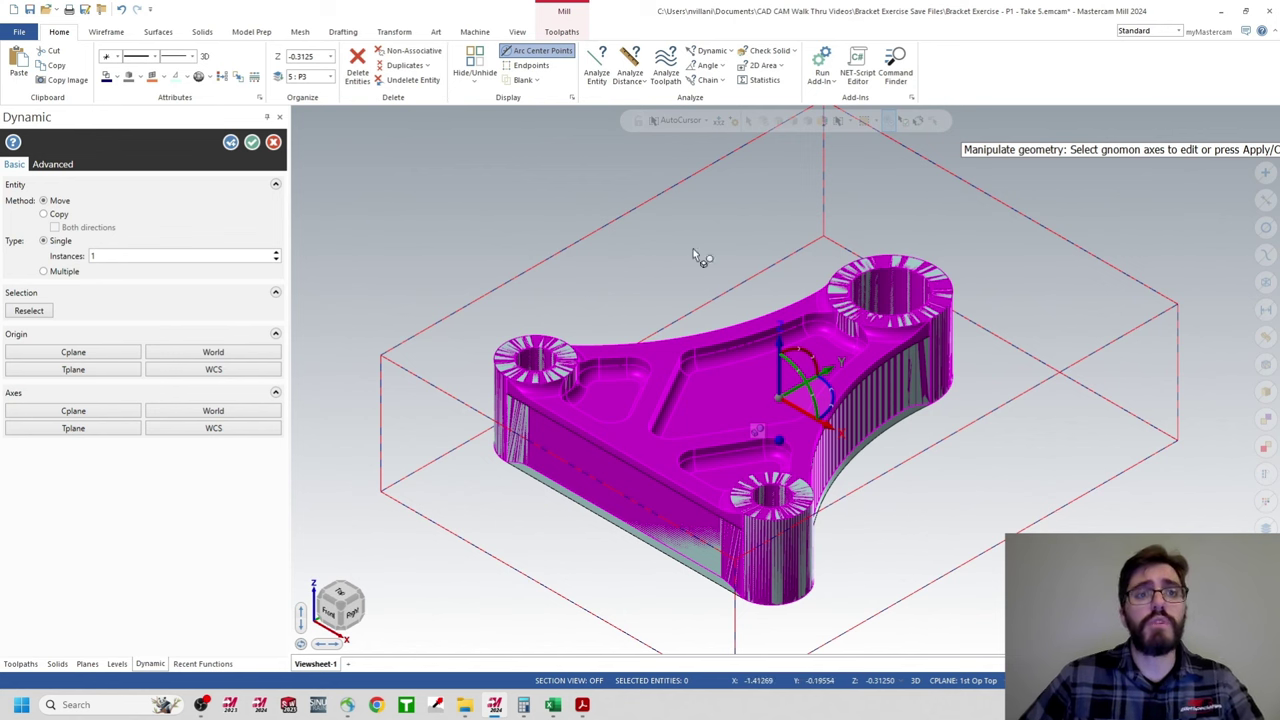
left_click(252, 145)
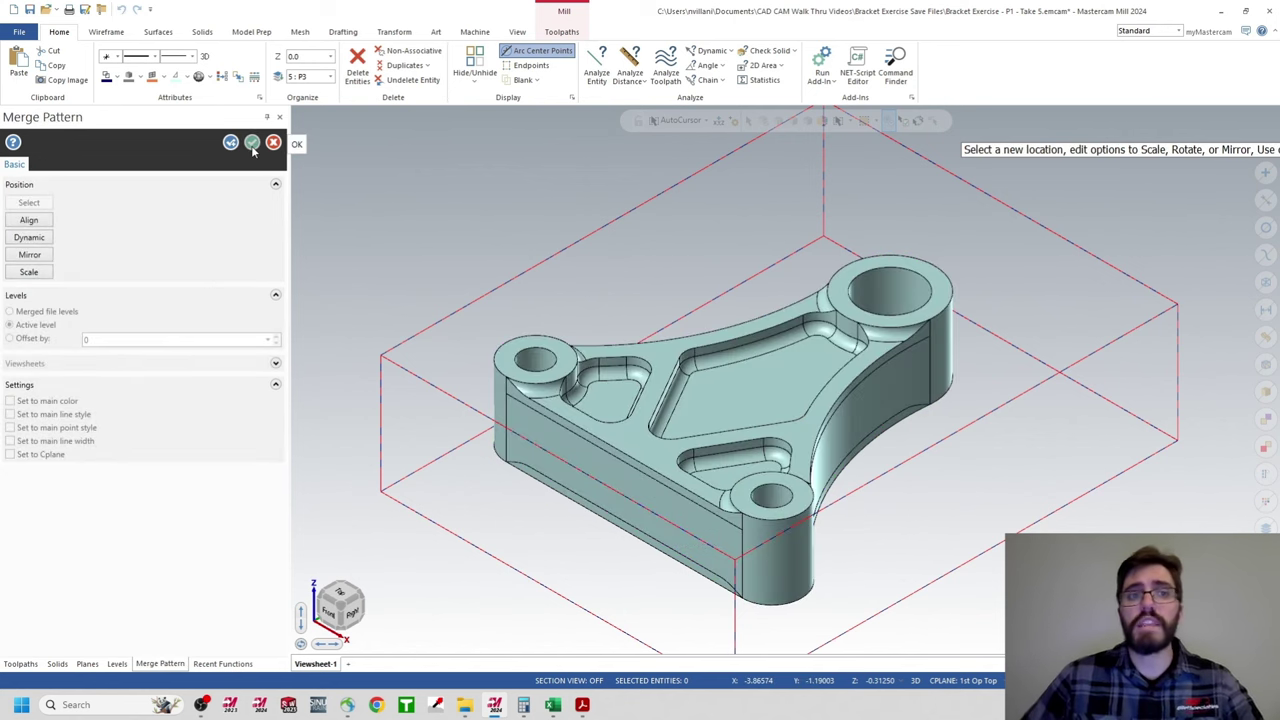
- Accept the P3 merge and clear the empty Fillet7 level
left_click(252, 144)
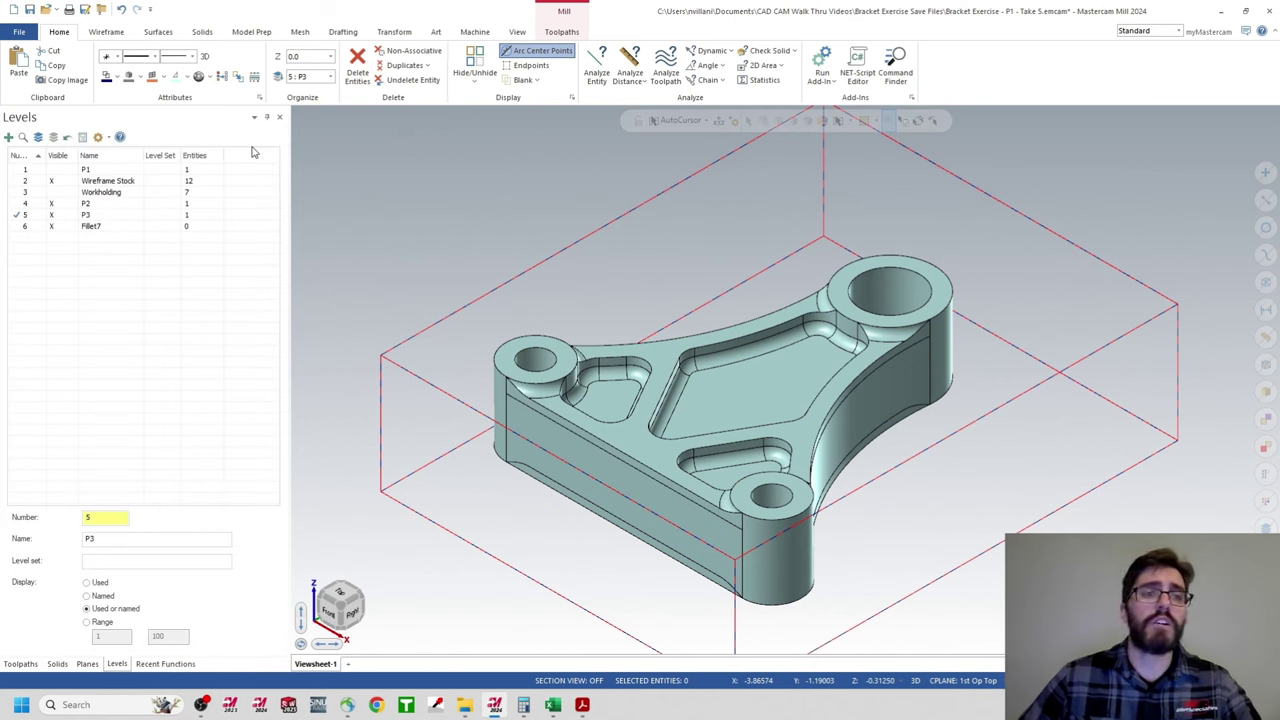
right_click(91, 228)
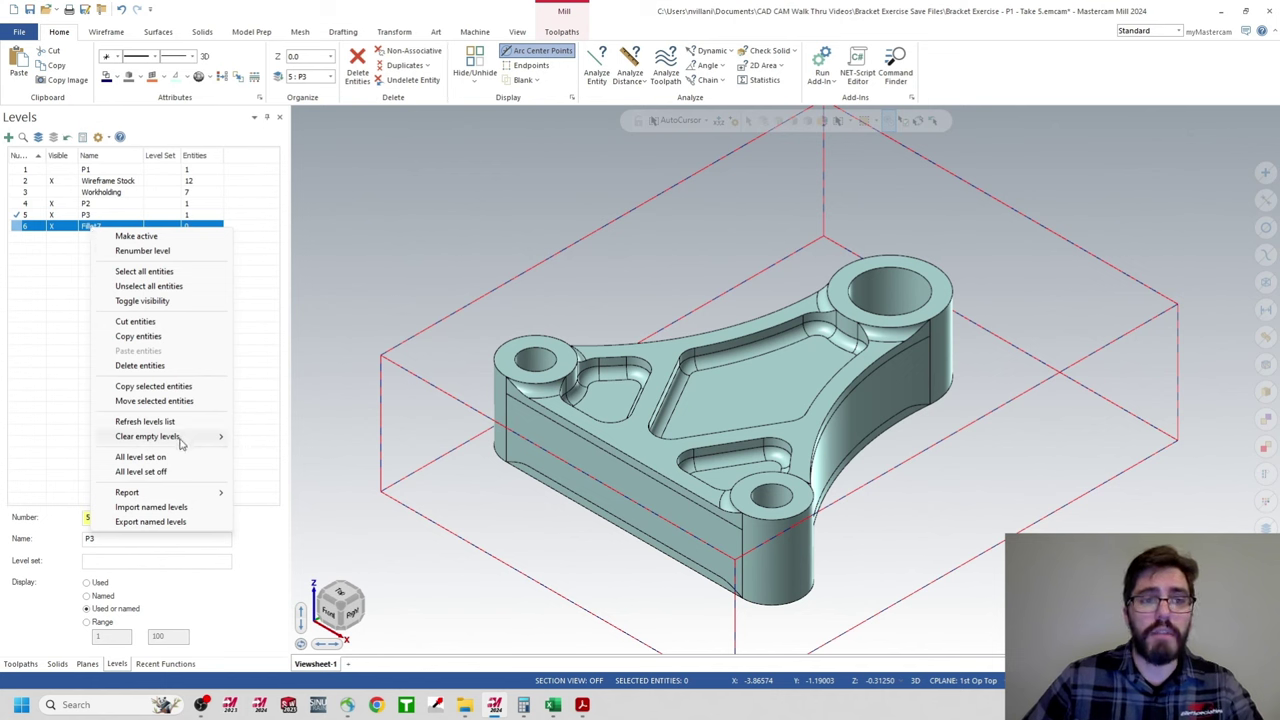
mouse_move(181, 444)
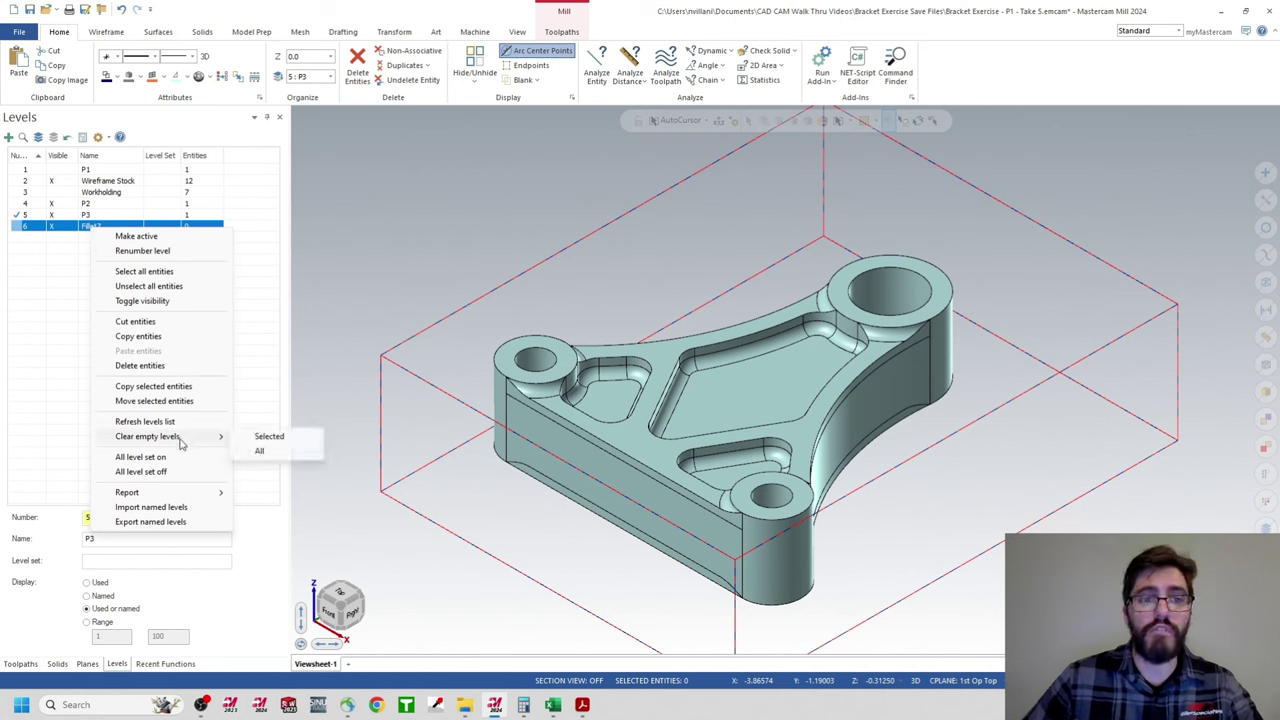
left_click(253, 446)
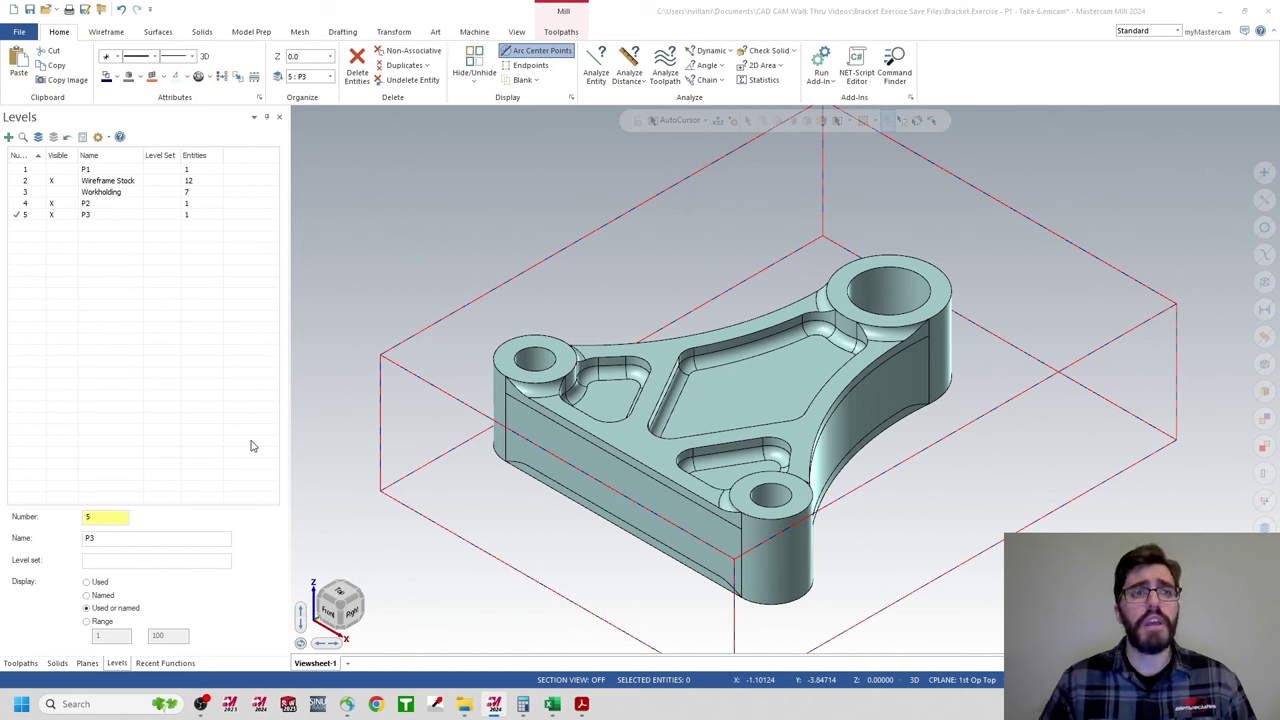
- Make Wireframe Stock the active level, and hide and reshow level P3 to compare its part with P2
left_click(53, 219)
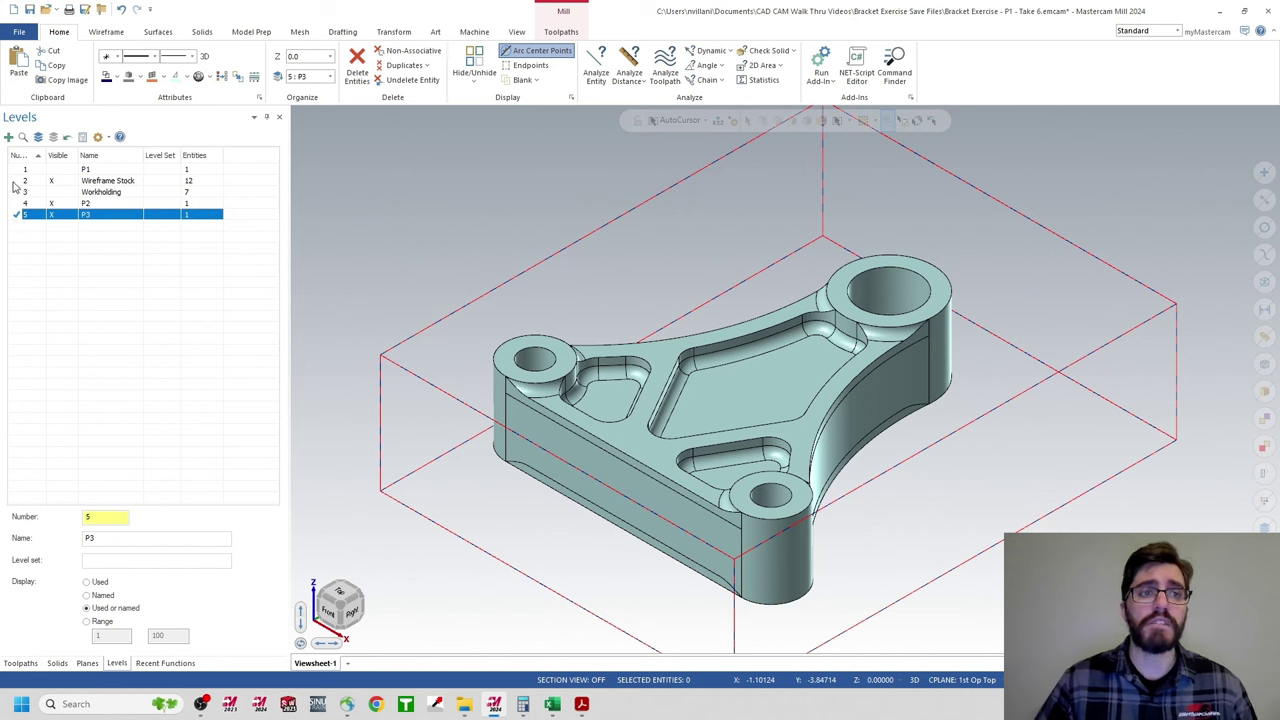
left_click(15, 183)
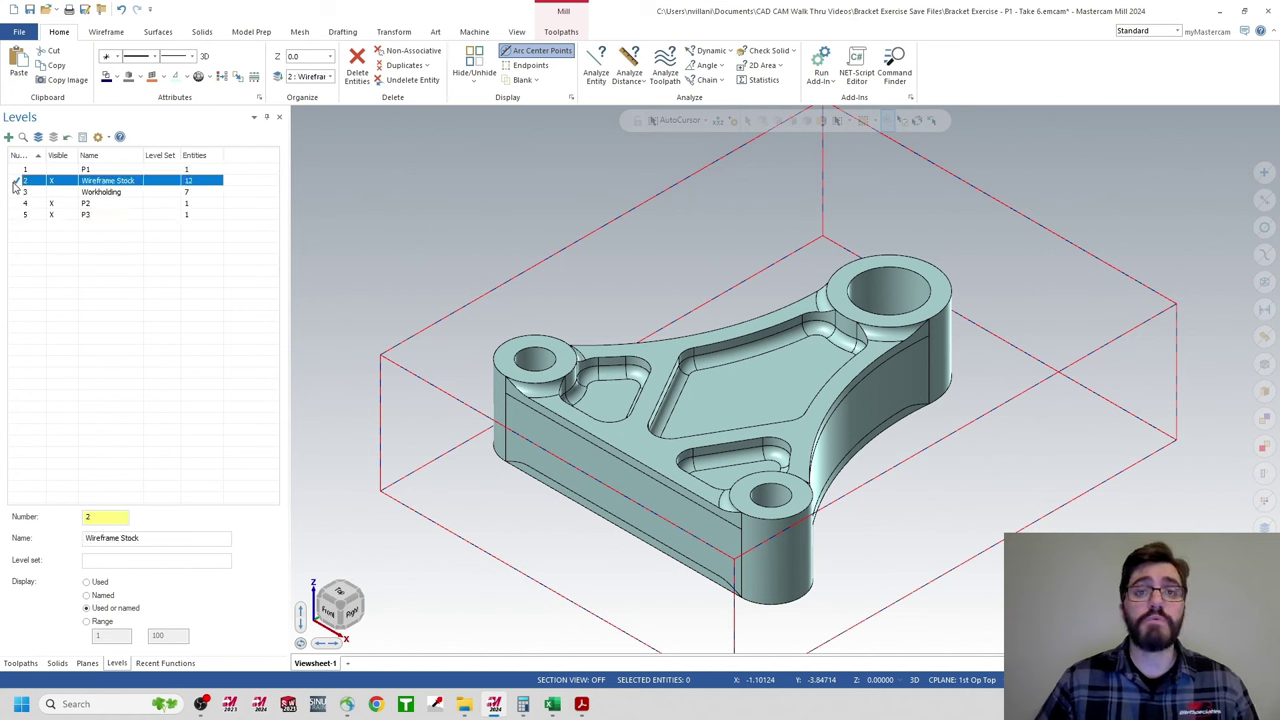
left_click(53, 215)
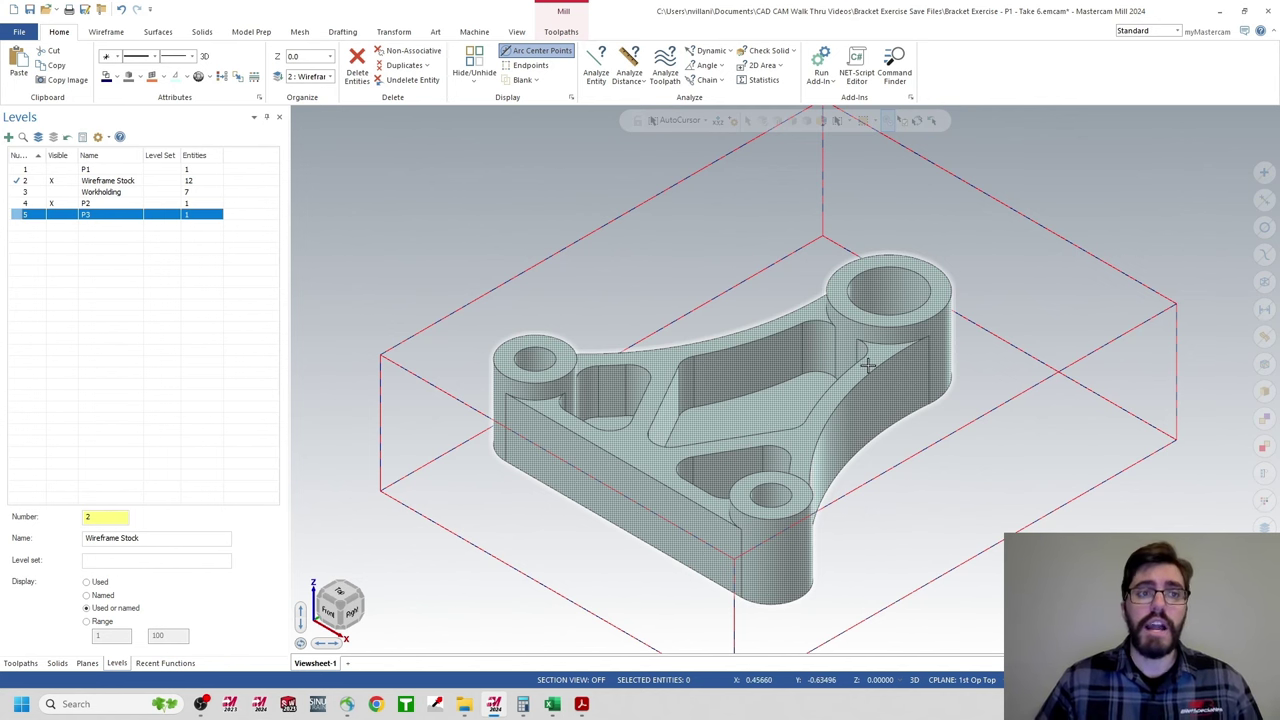
left_click(59, 216)
- Toggle the visibility of level P2 to compare both bracket versions, leaving P2 hidden and P3 shown
left_click(52, 204)
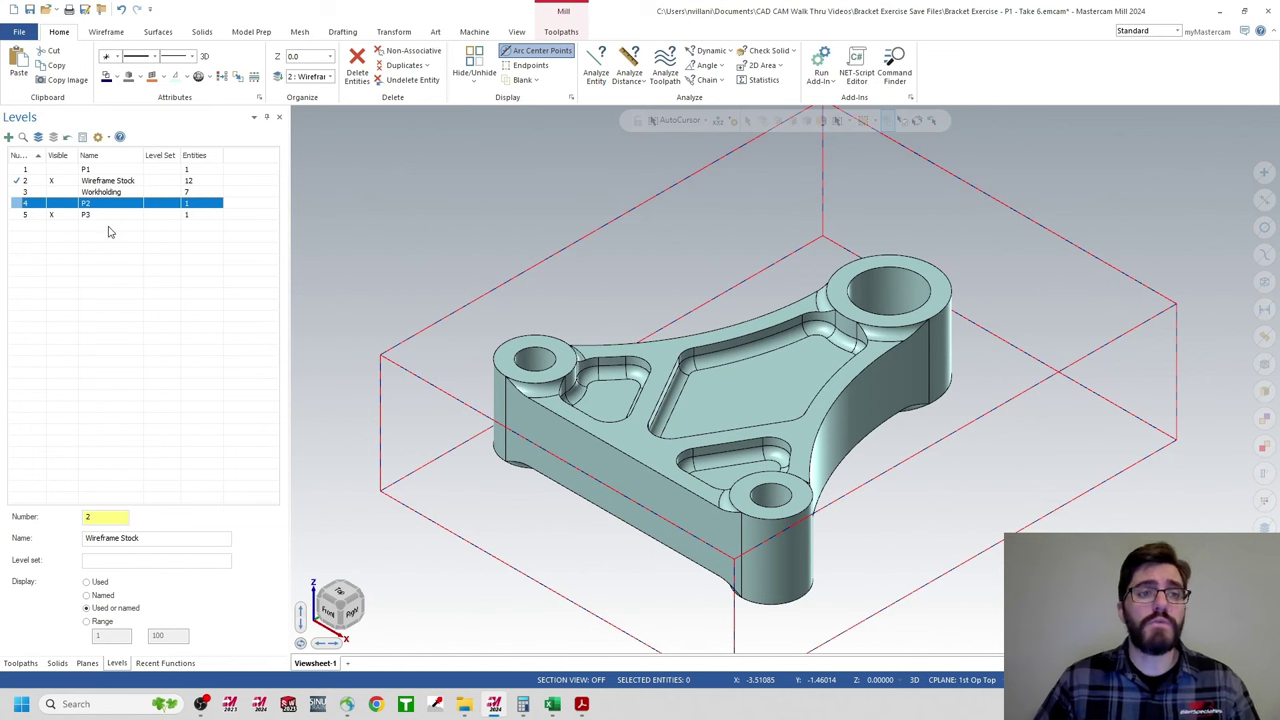
left_click(57, 206)
left_click(56, 206)
left_click(56, 206)
left_click(56, 206)
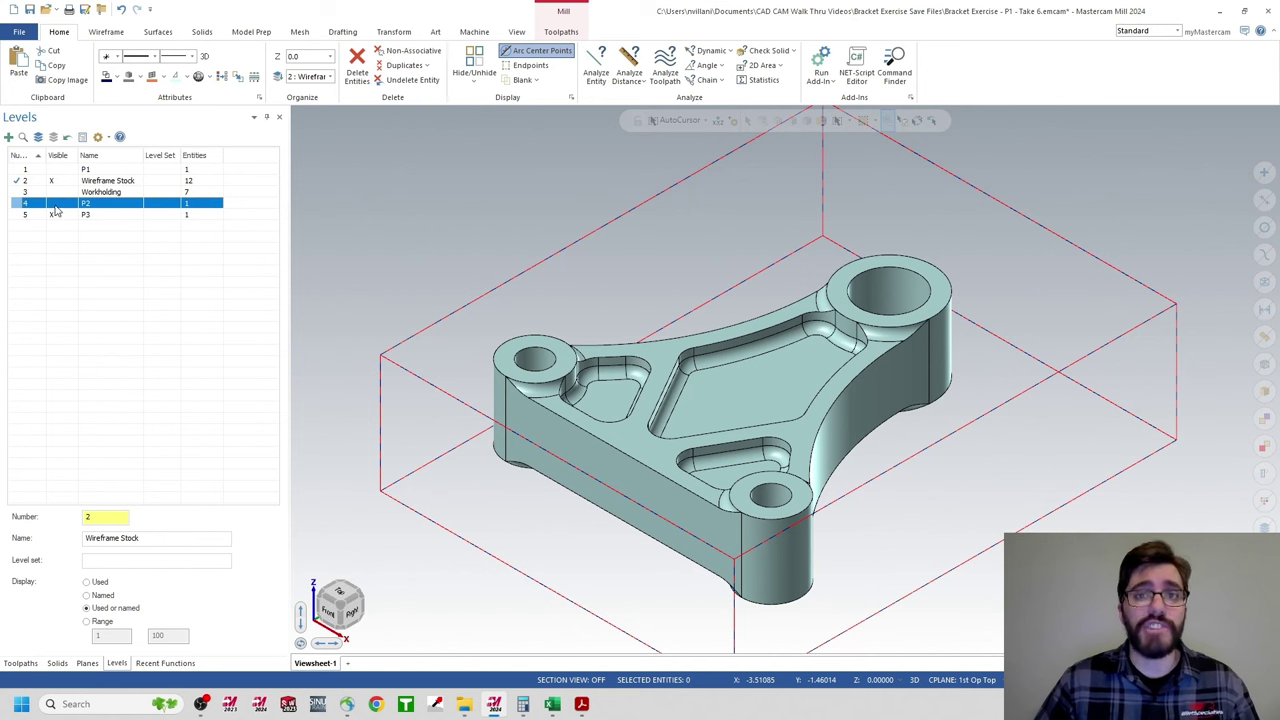
left_click(56, 206)
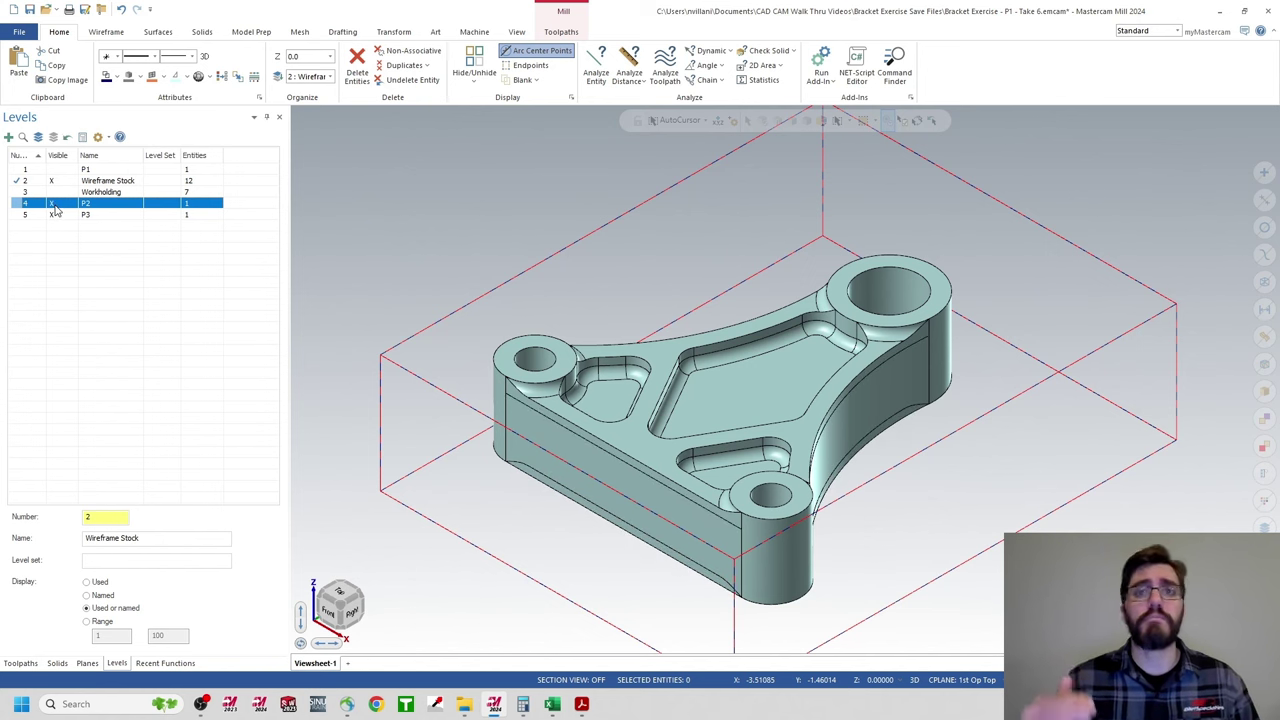
left_click(56, 206)
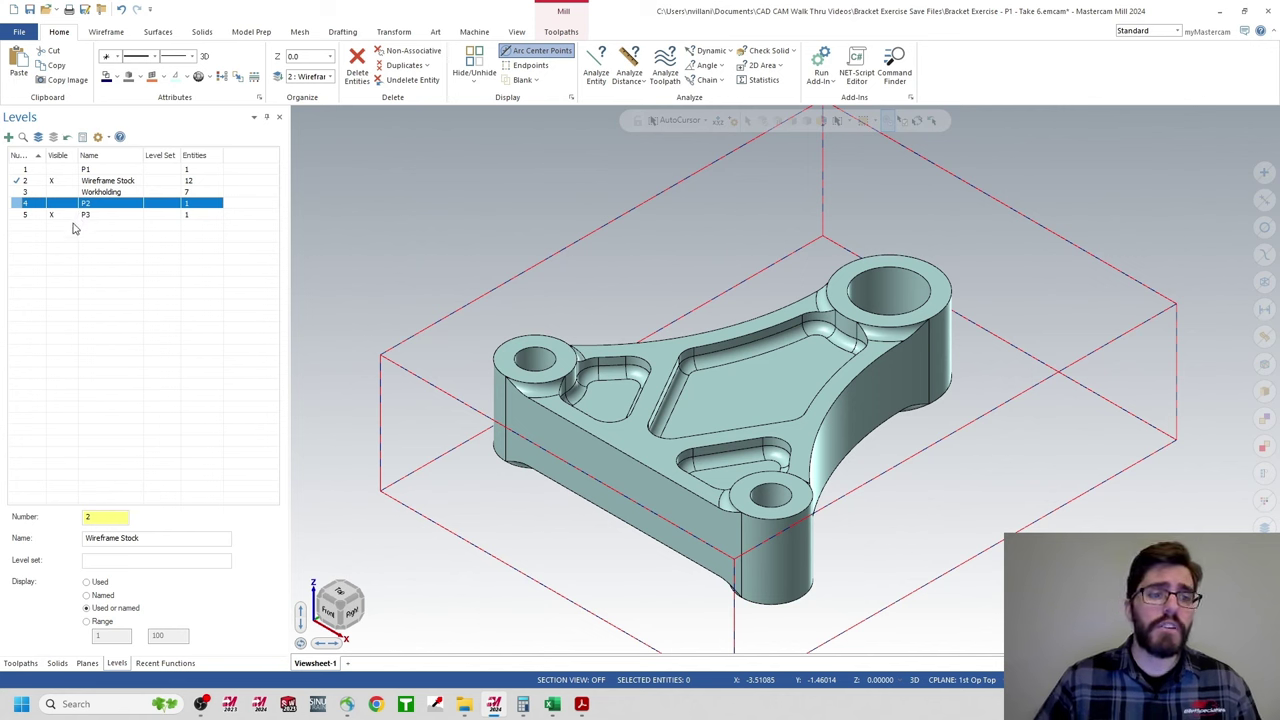
- Review the paths of operations 1 to 4 in the 1st Op toolpath group against the P3 model
left_click(22, 663)
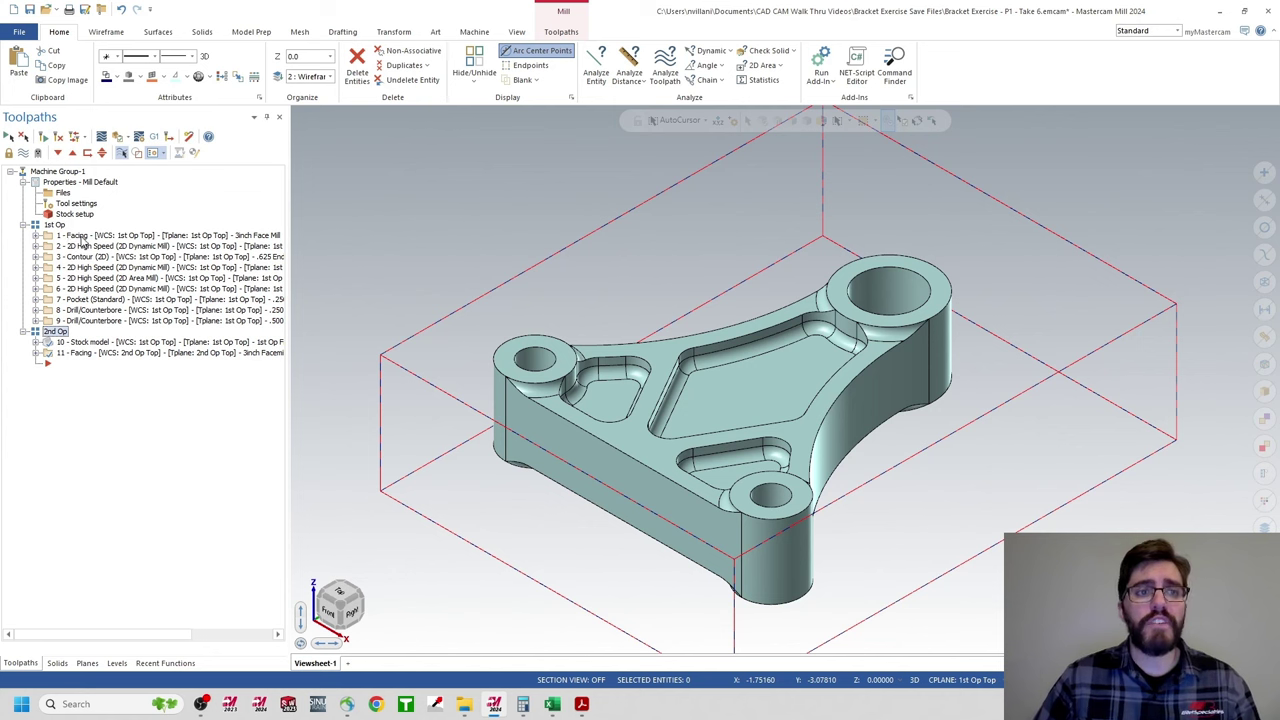
left_click(81, 237)
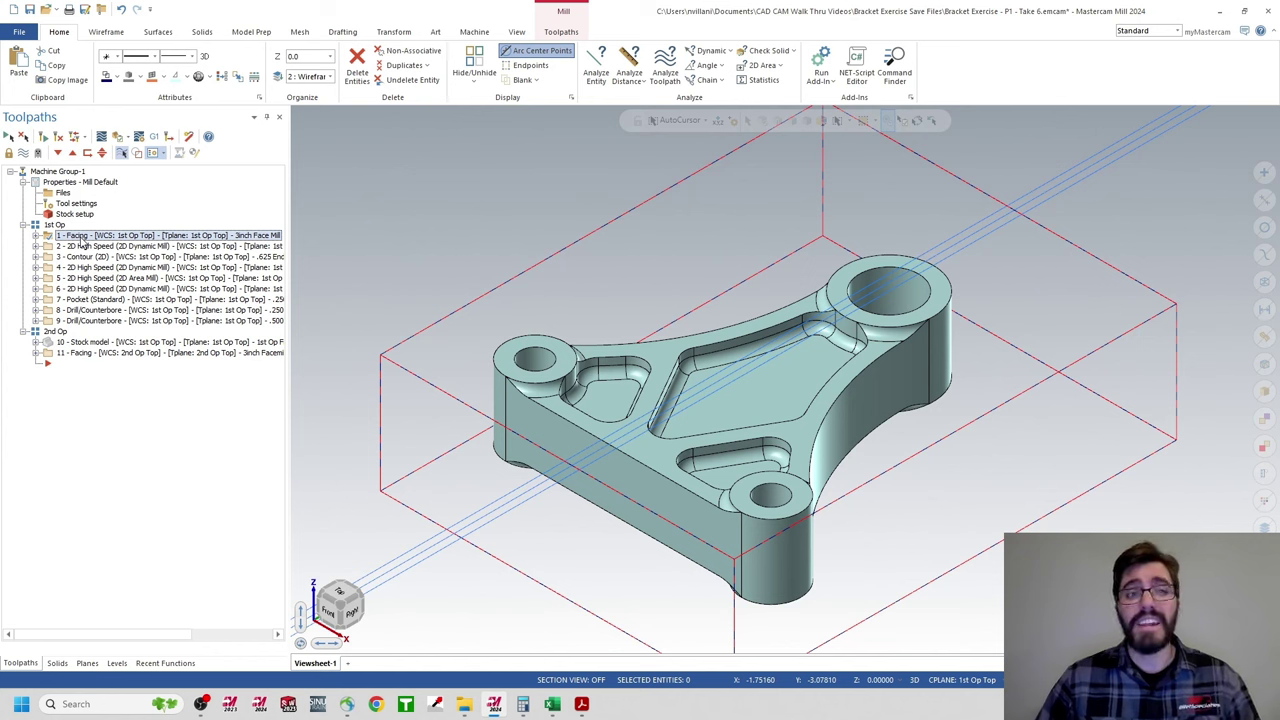
left_click(82, 248)
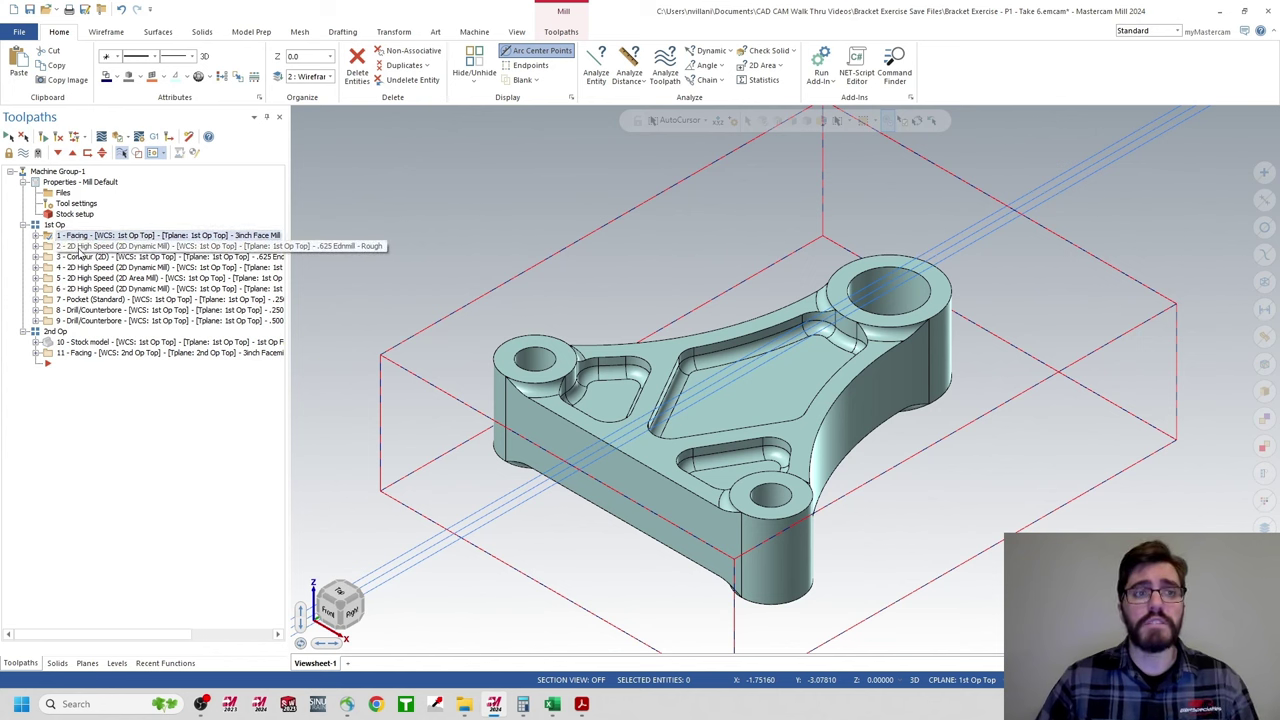
left_click(81, 257)
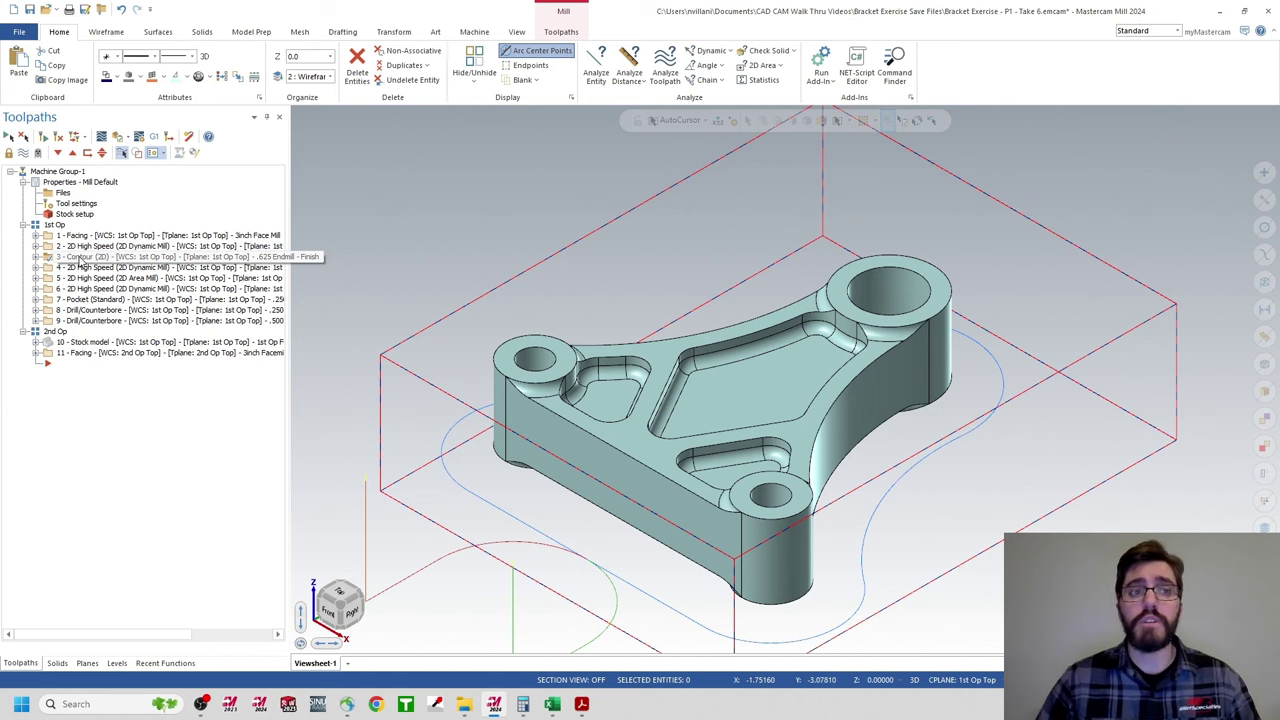
left_click(78, 237)
left_click(78, 247)
left_click(78, 258)
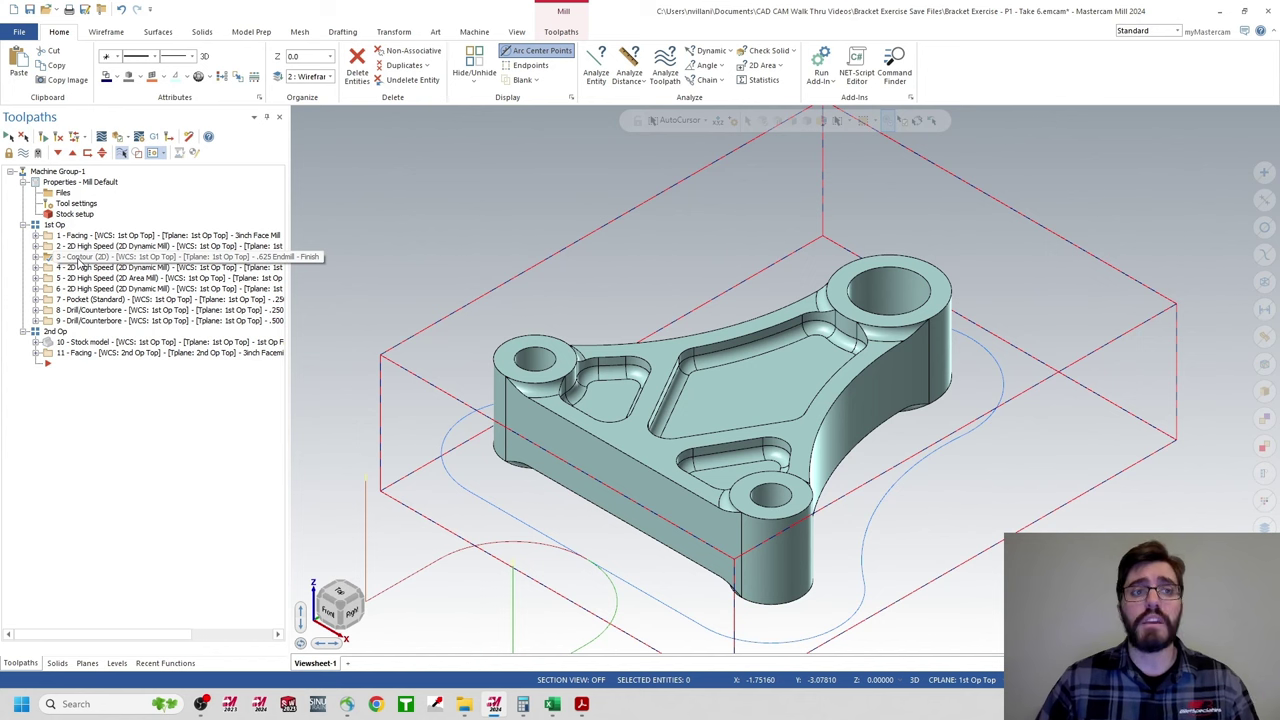
left_click(80, 269)
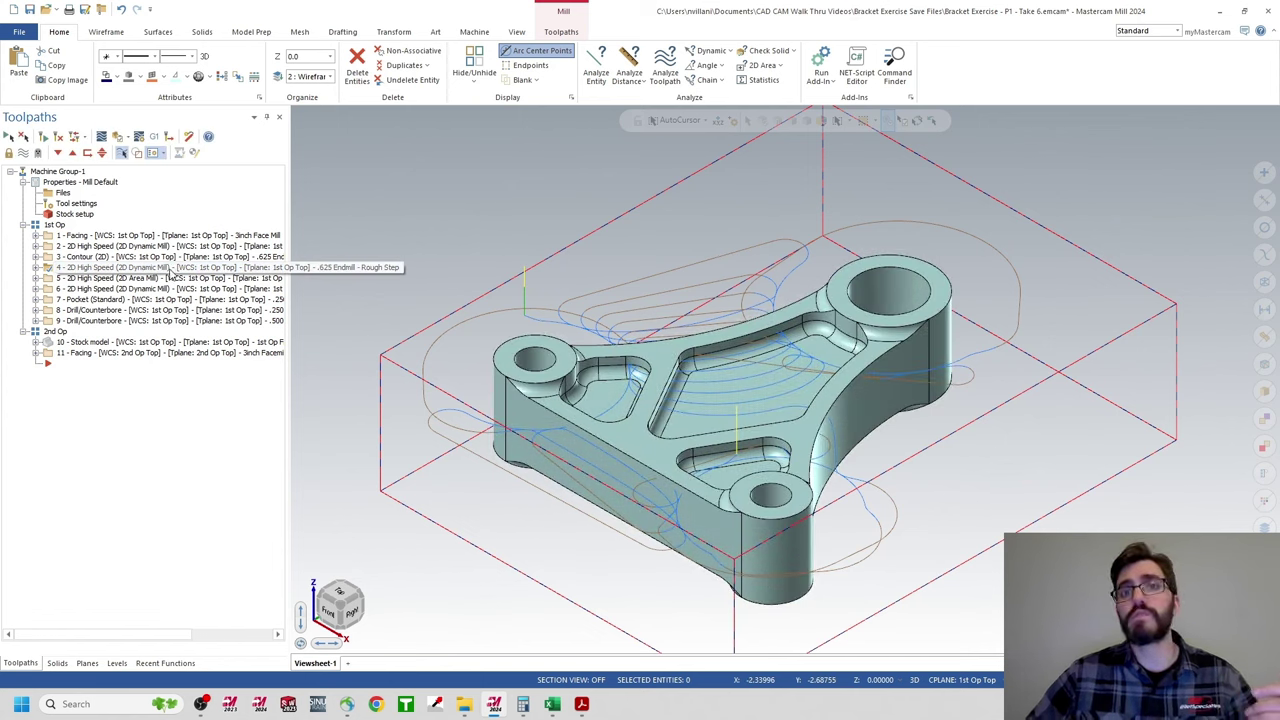
left_click(170, 268)
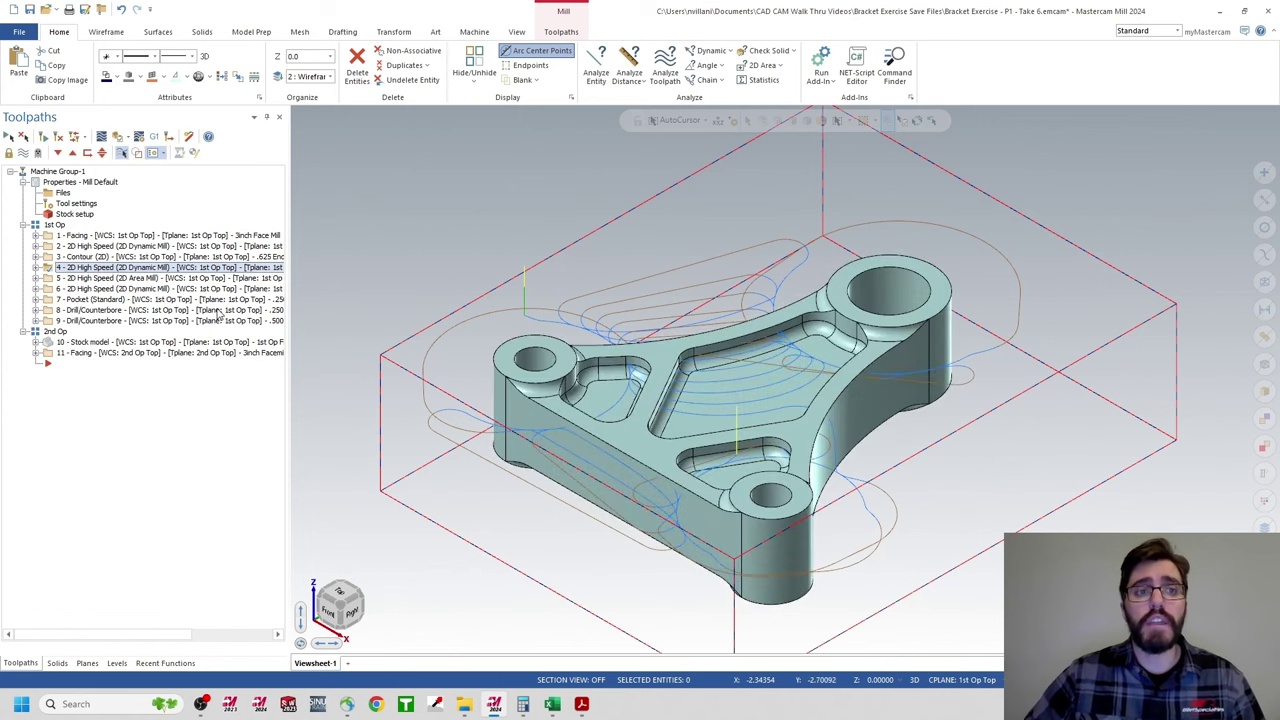
- Check the flat endmill definition of operation 4, and switch to Adobe Acrobat to review the endmill types in Cutting Tools.pdf
left_click(85, 268)
left_click(36, 268)
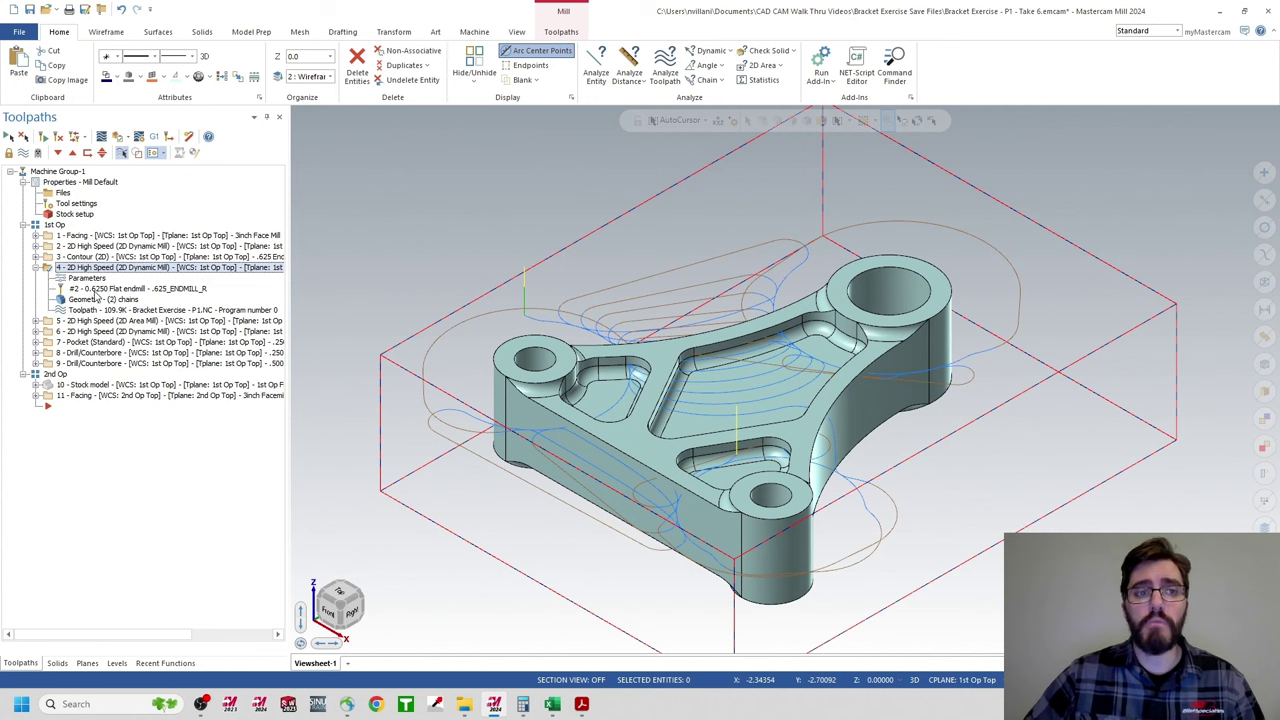
left_click(96, 289)
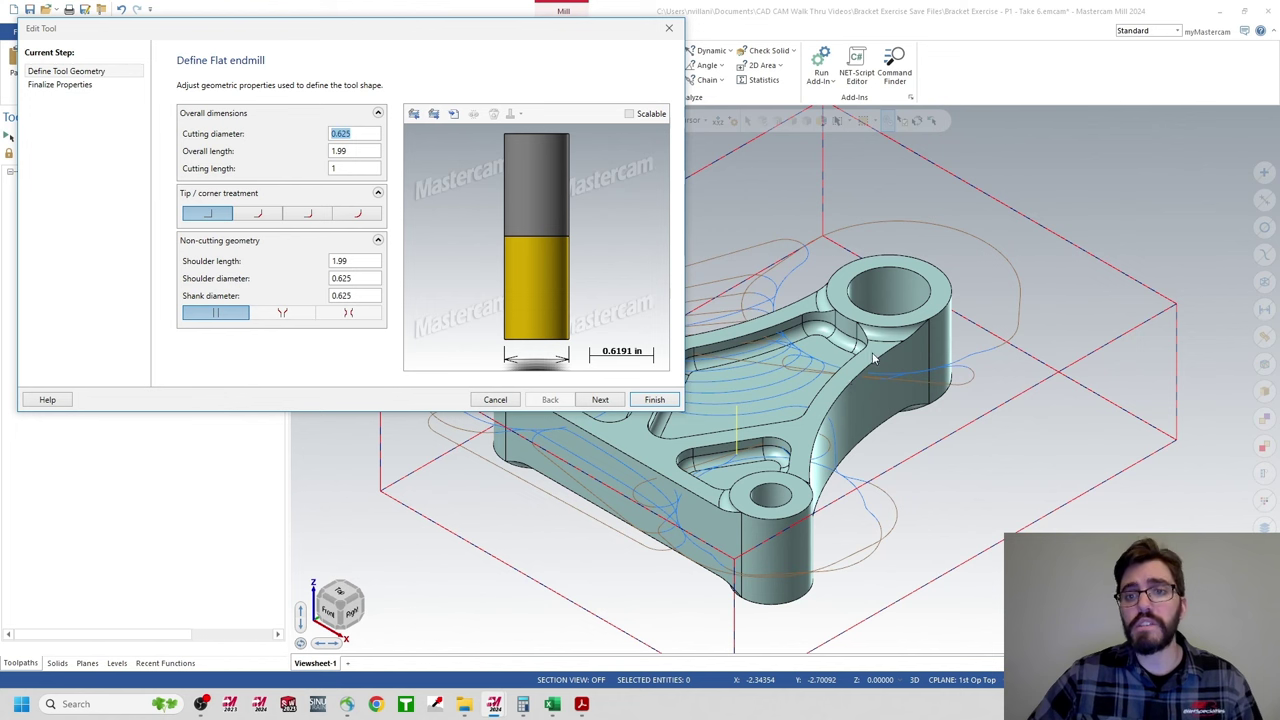
left_click(669, 29)
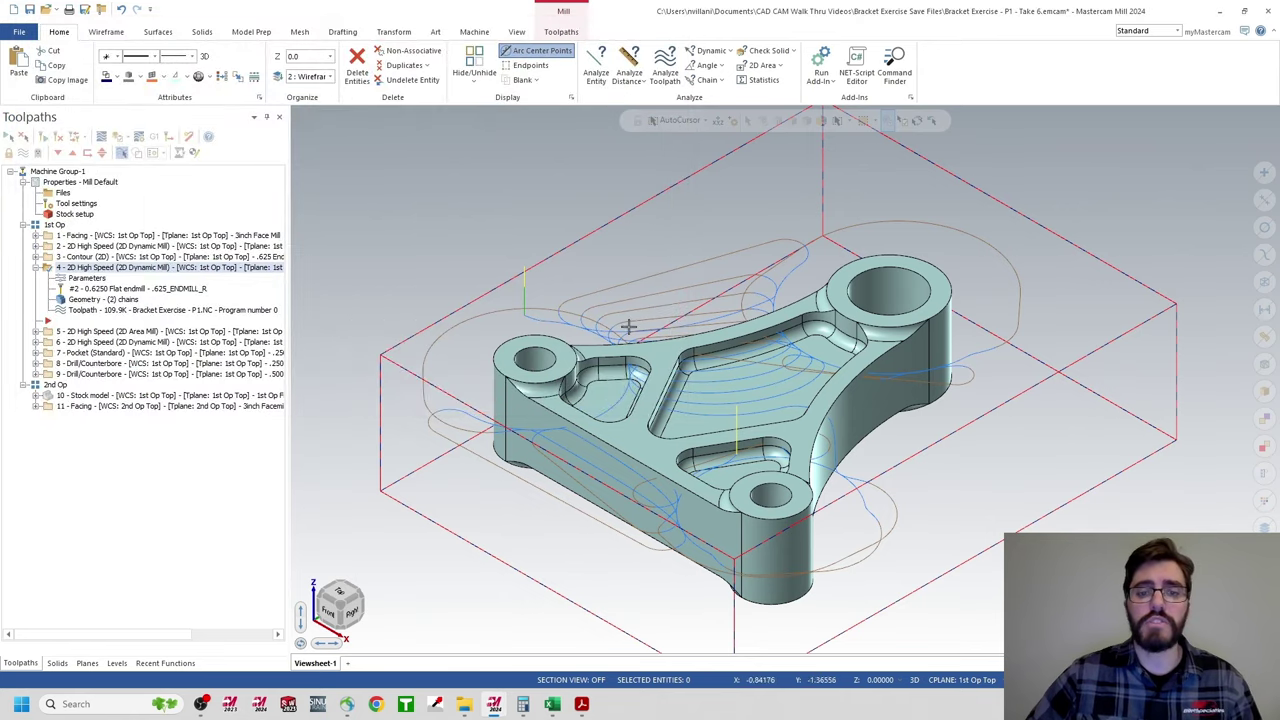
mouse_move(588, 708)
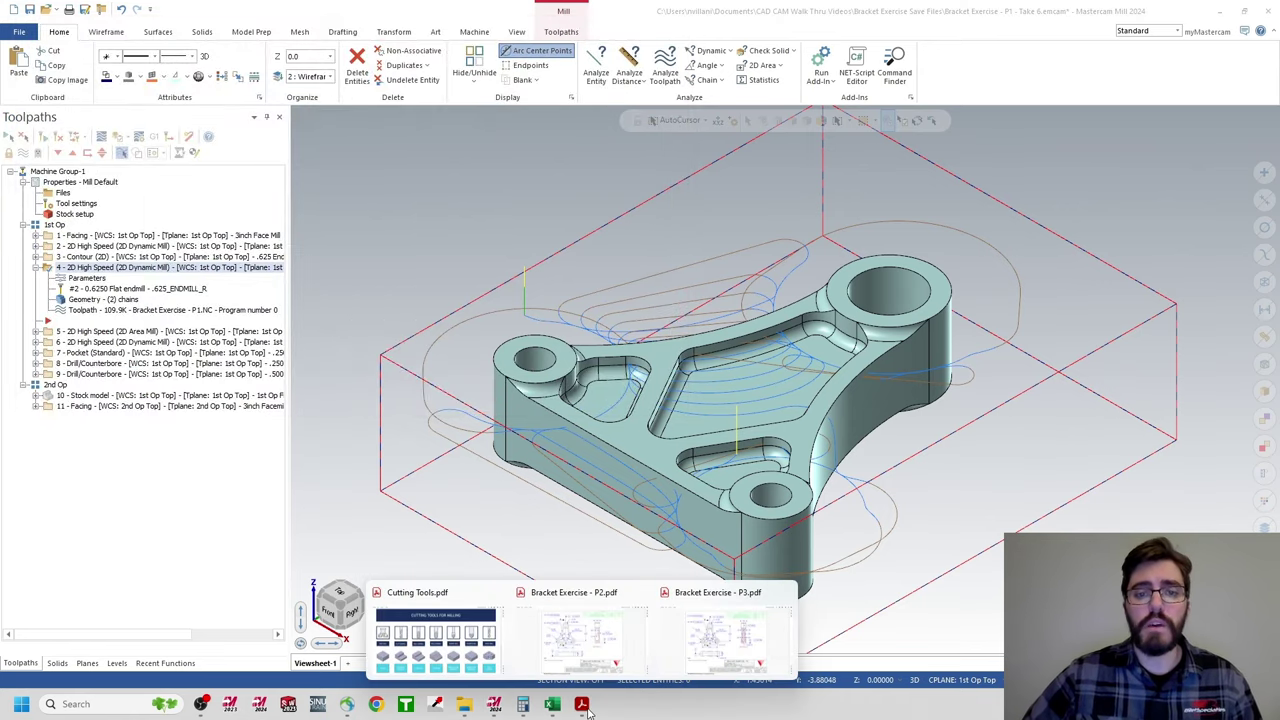
left_click(479, 641)
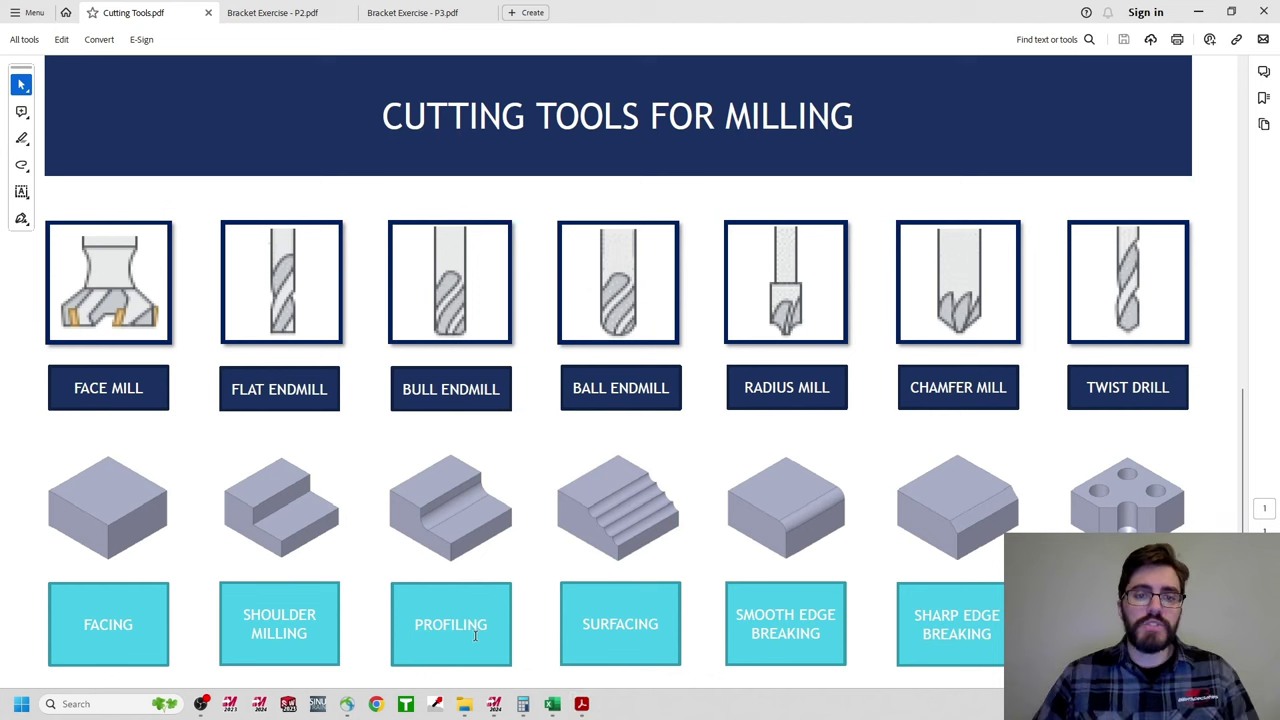
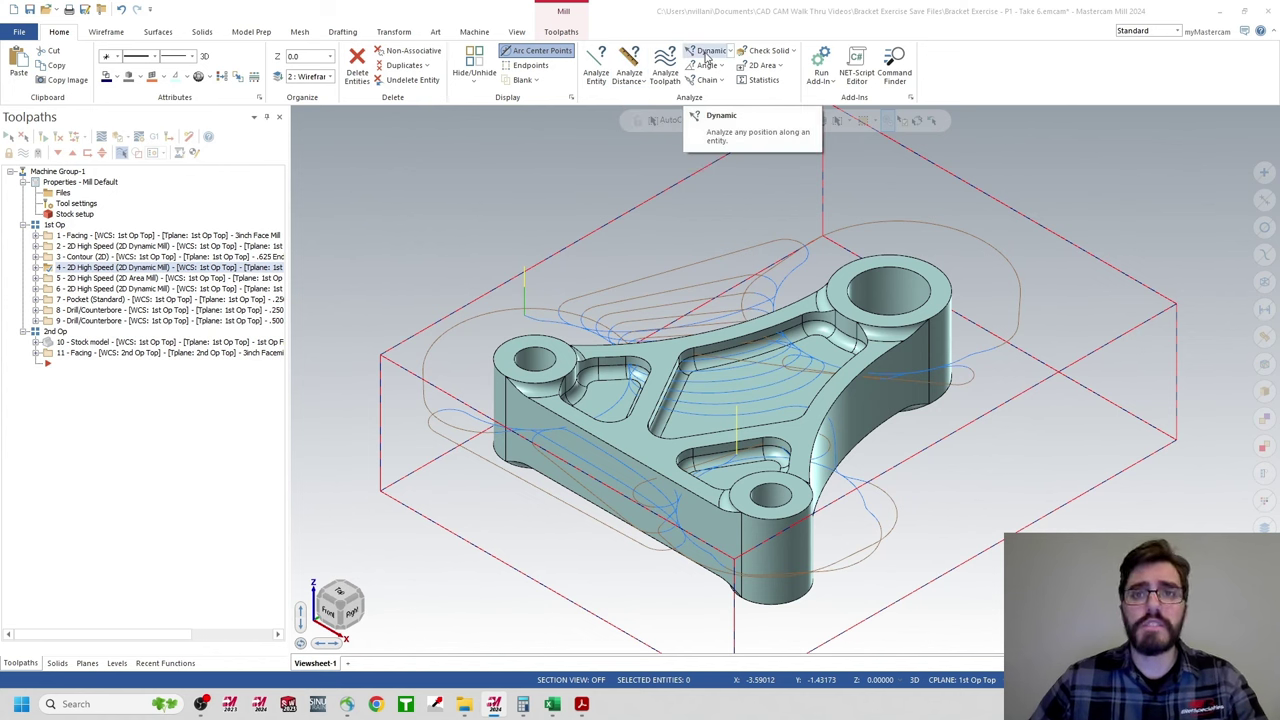
- Measure the radii of two fillets next to the large boss of the P3 bracket with Analyze Dynamic
left_click(706, 55)
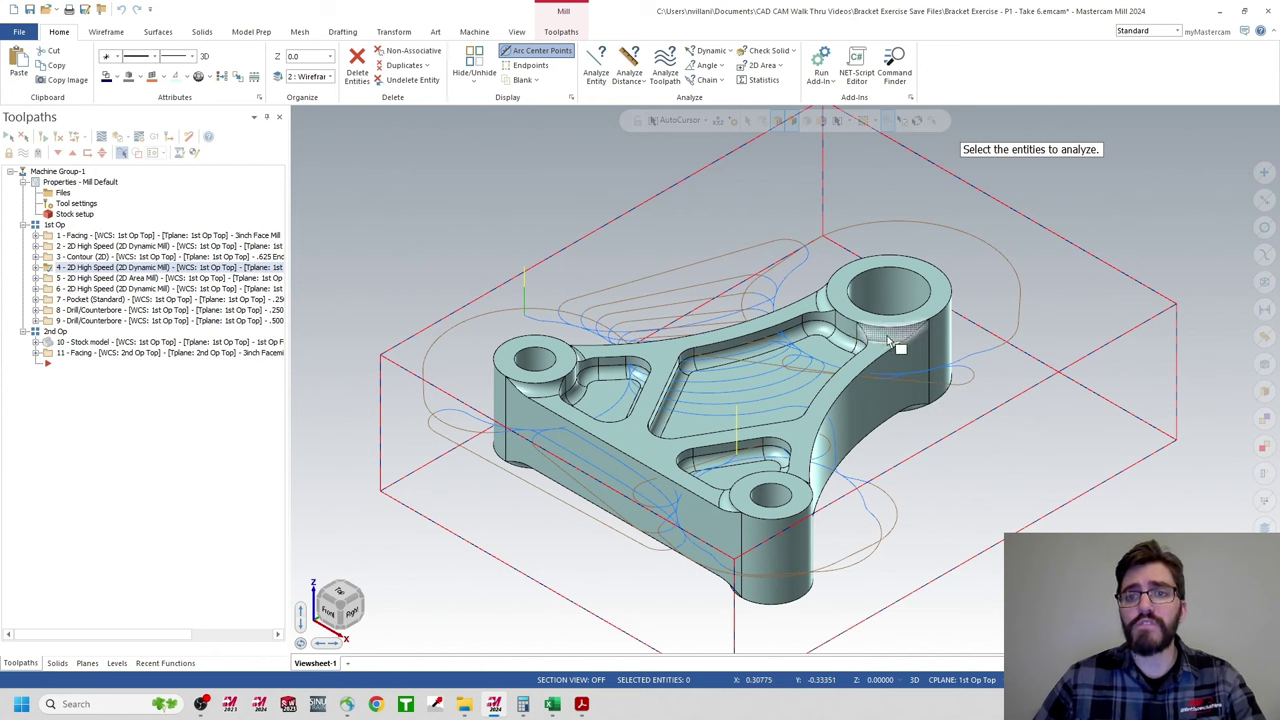
left_click(889, 344)
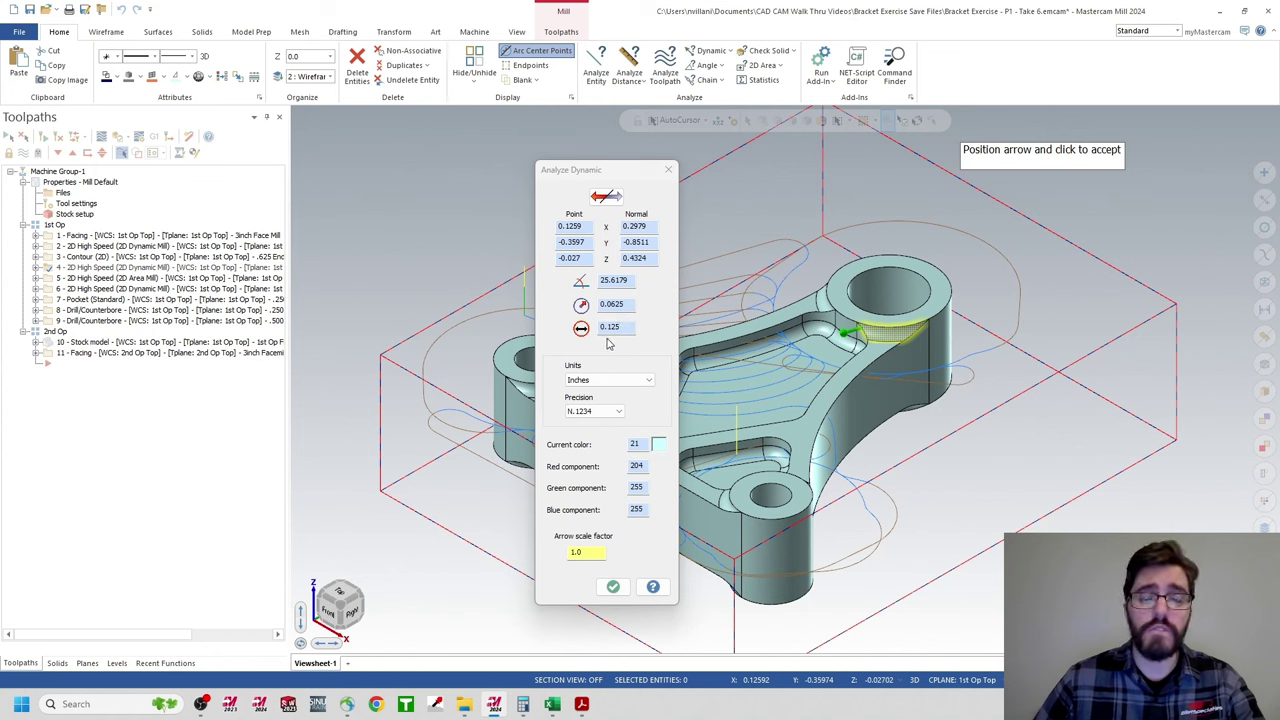
key("Escape")
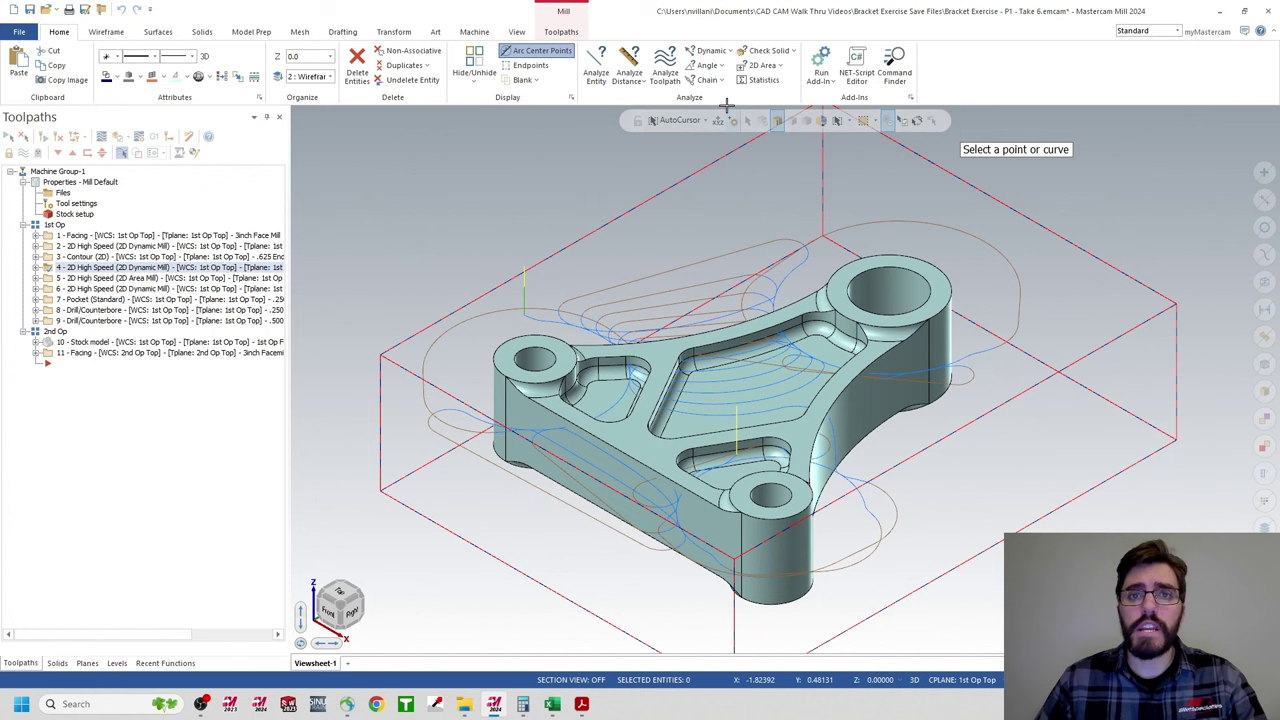
left_click(712, 55)
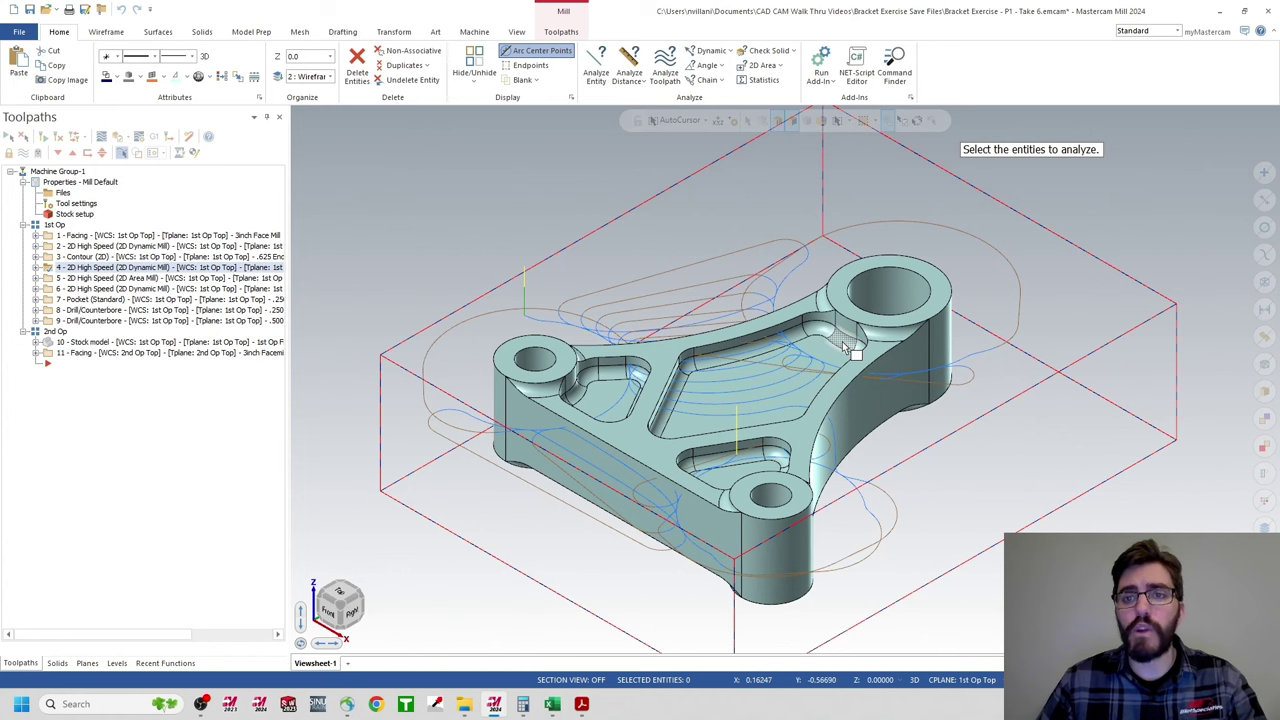
left_click(842, 341)
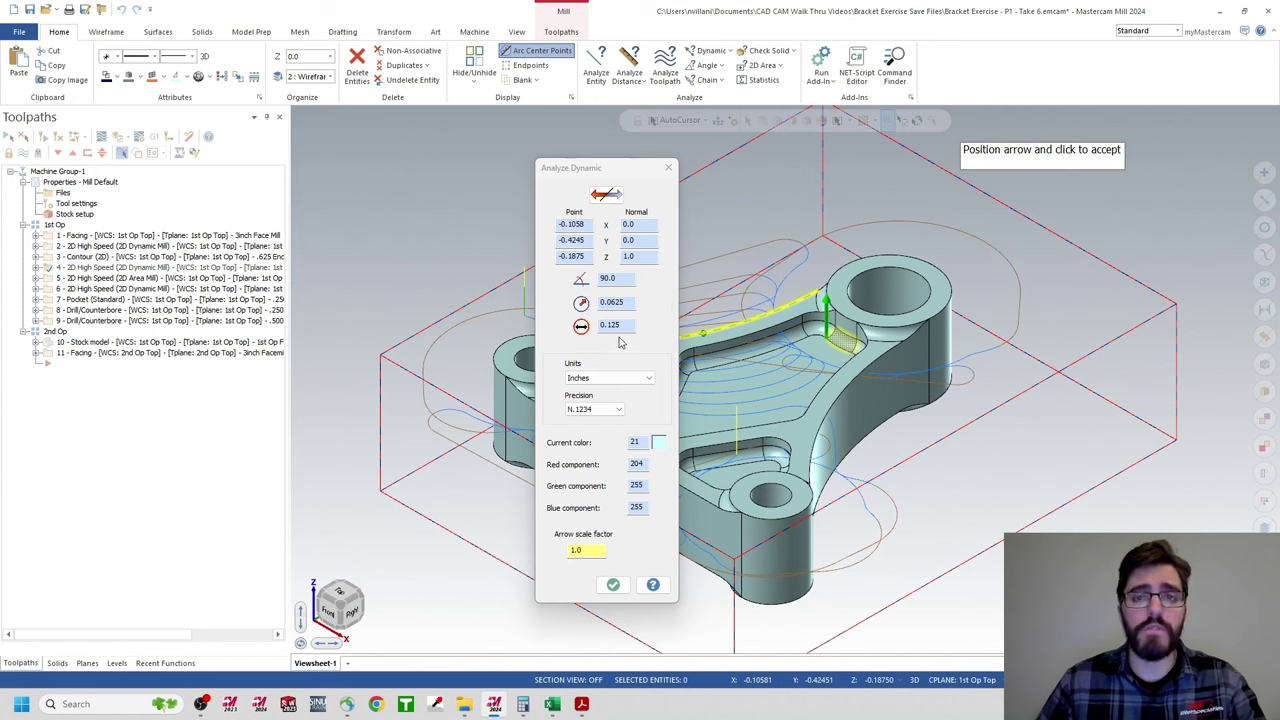
left_click(668, 167)
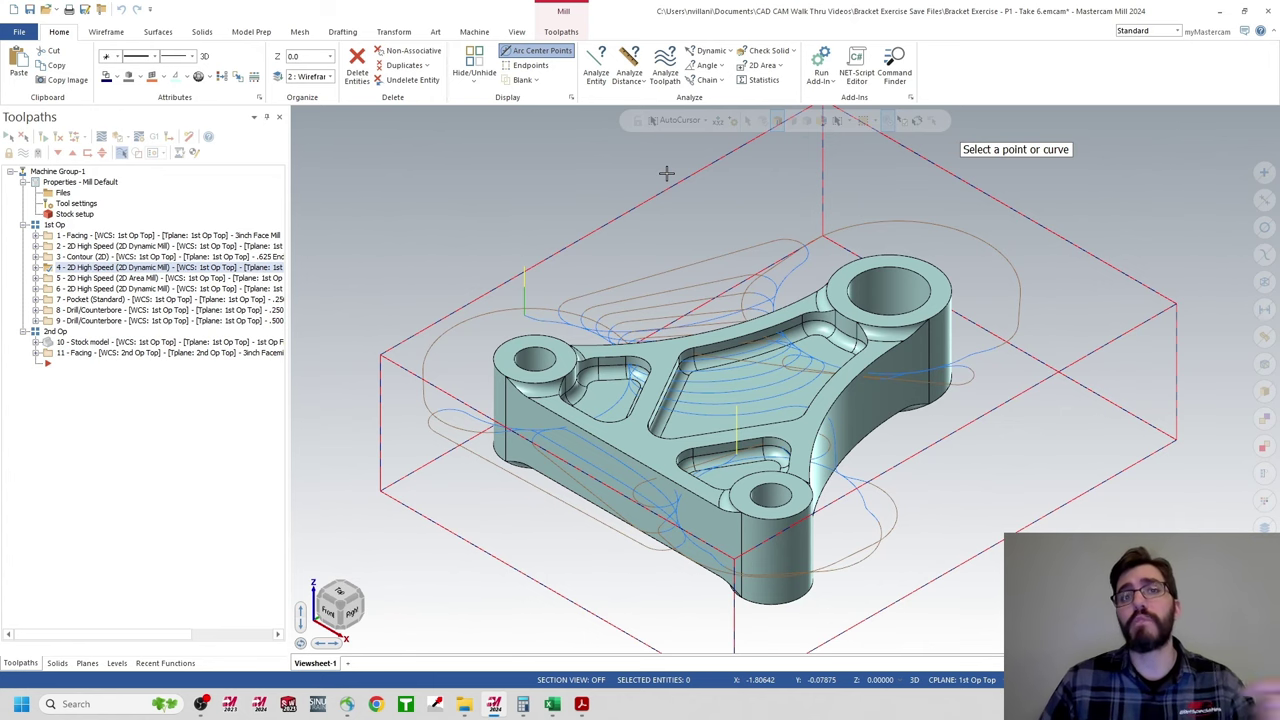
- Switch to the DMU-50 tool list in Excel, examine the Radius/Tip column for a matching bull endmill, and return to Mastercam
left_click(552, 704)
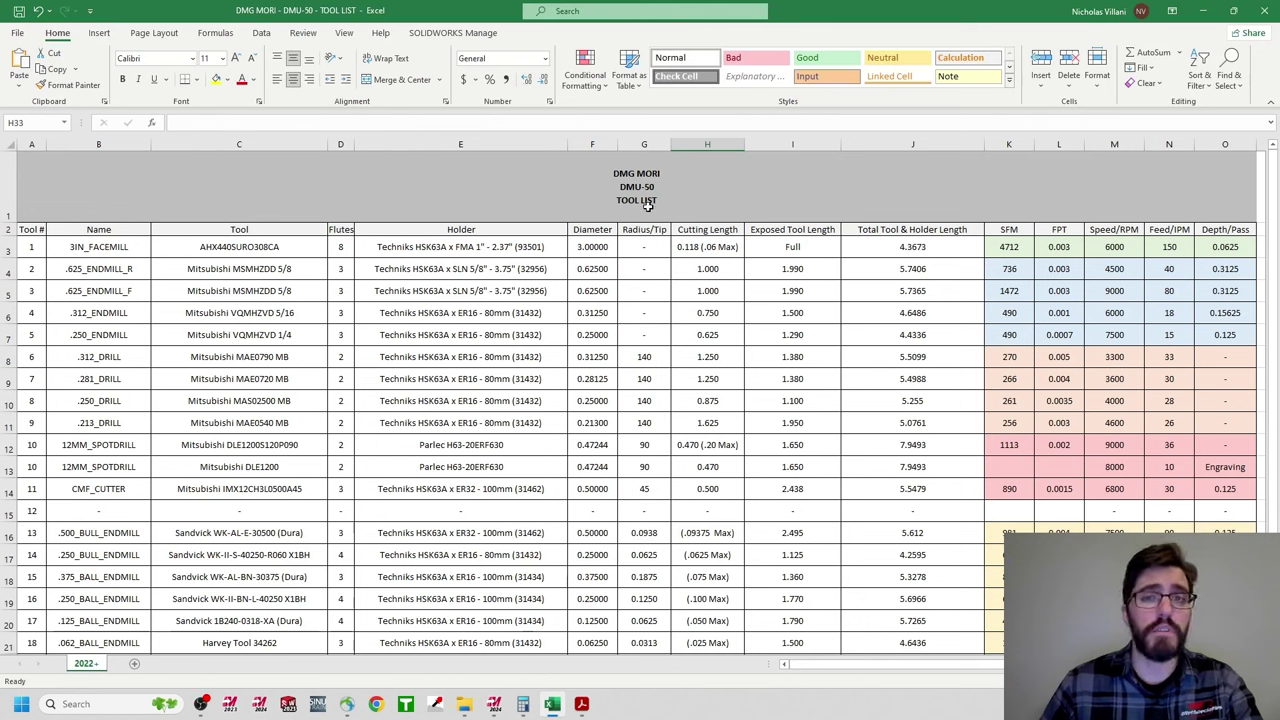
left_click(643, 145)
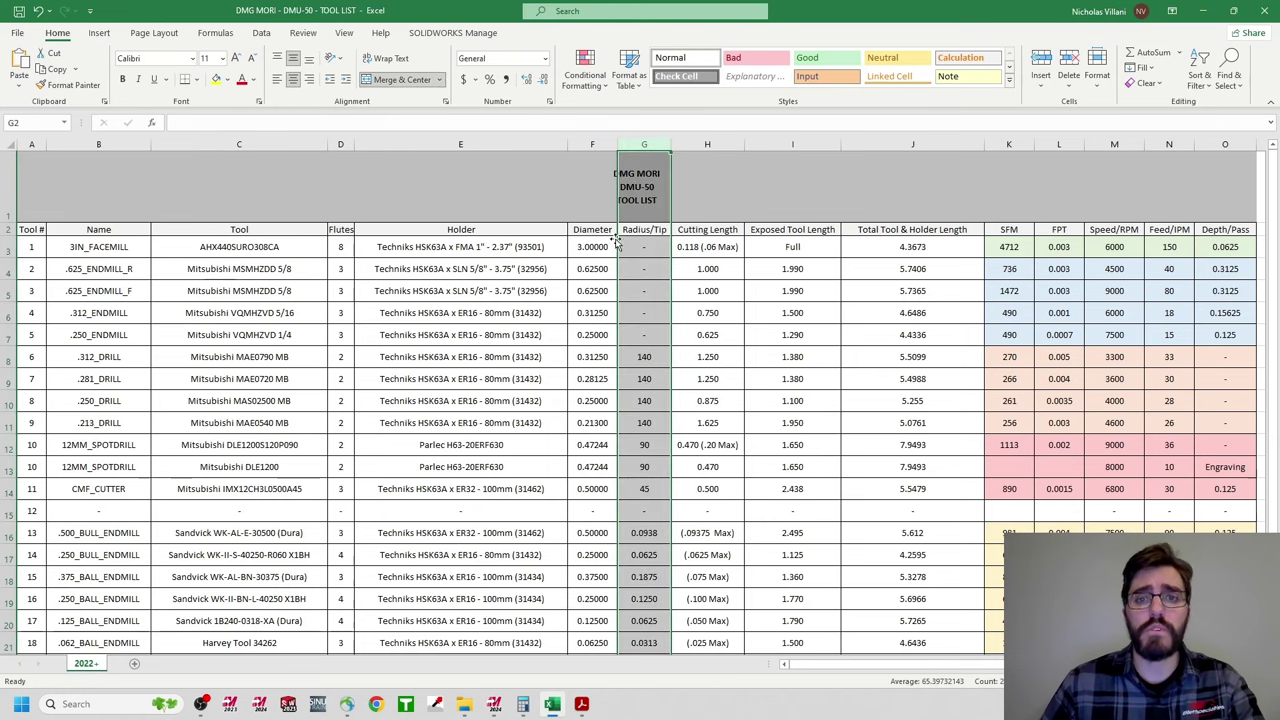
scroll(632, 308, "down", 2)
scroll(632, 308, "down", 1)
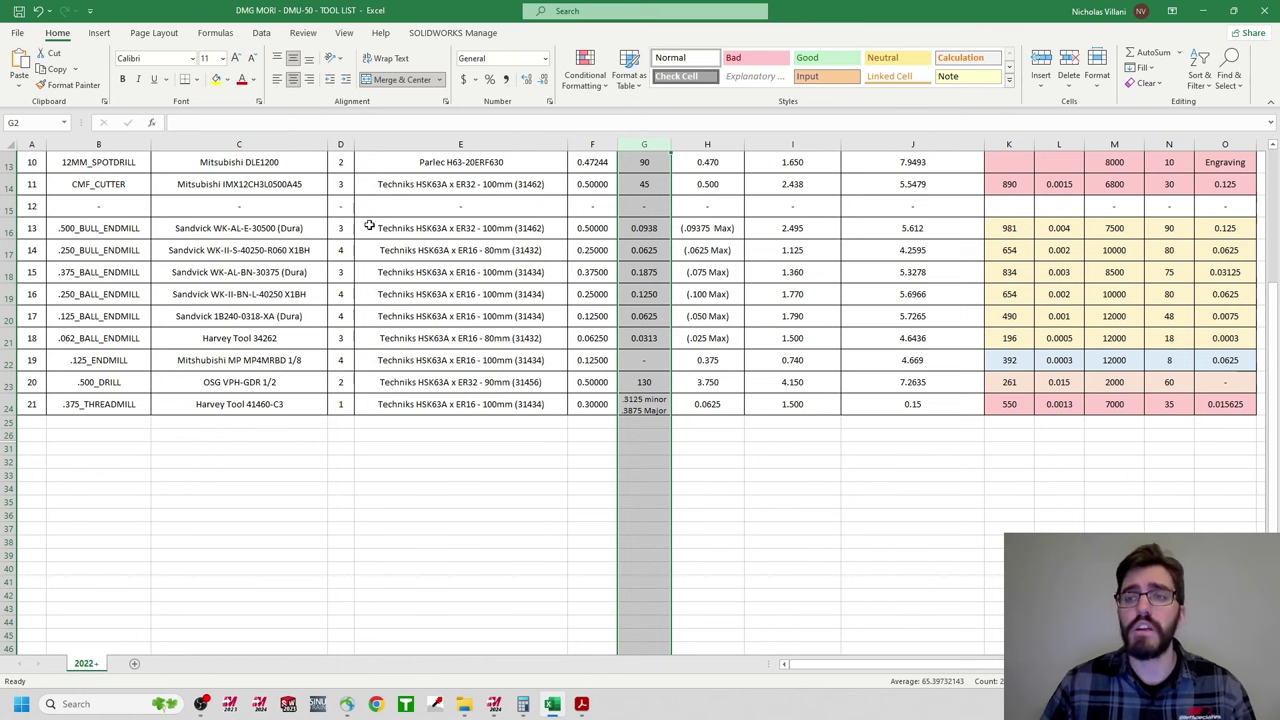
left_click(1208, 10)
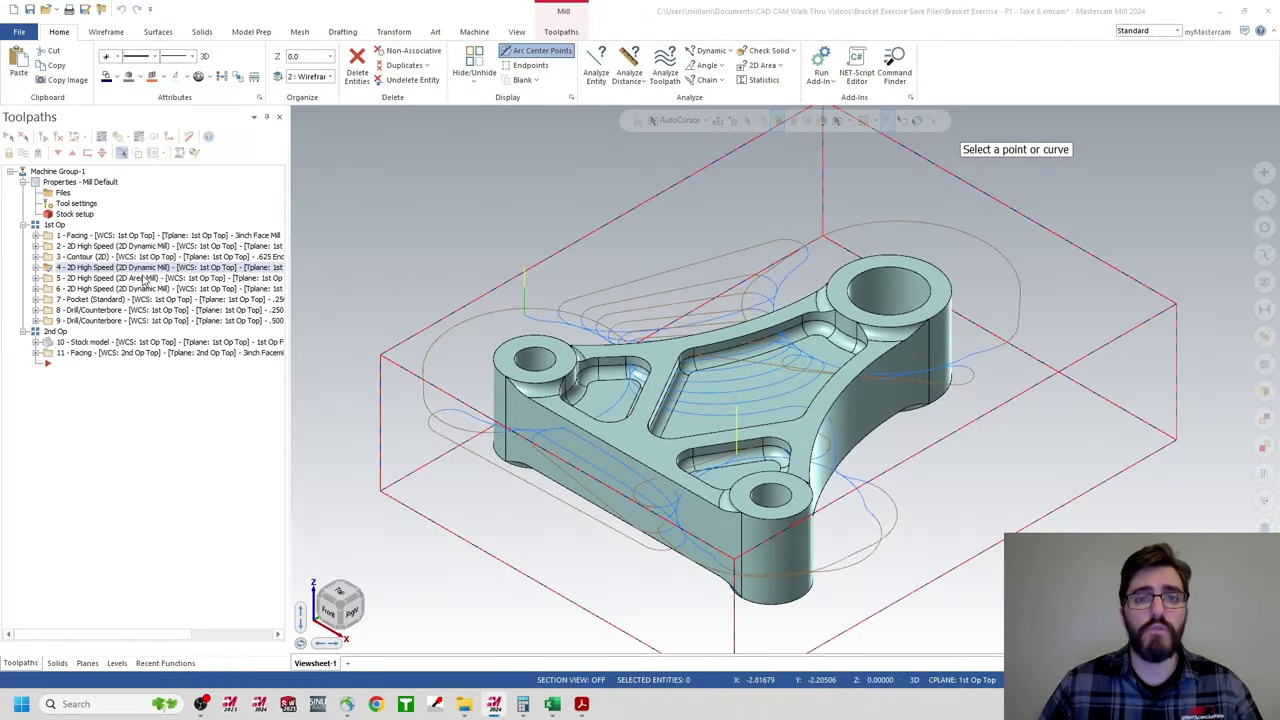
- Switch operation 4 to tool 13, the .500 bull endmill with 0.09 corner radius, and re-initialize its feeds and speeds
left_click(36, 268)
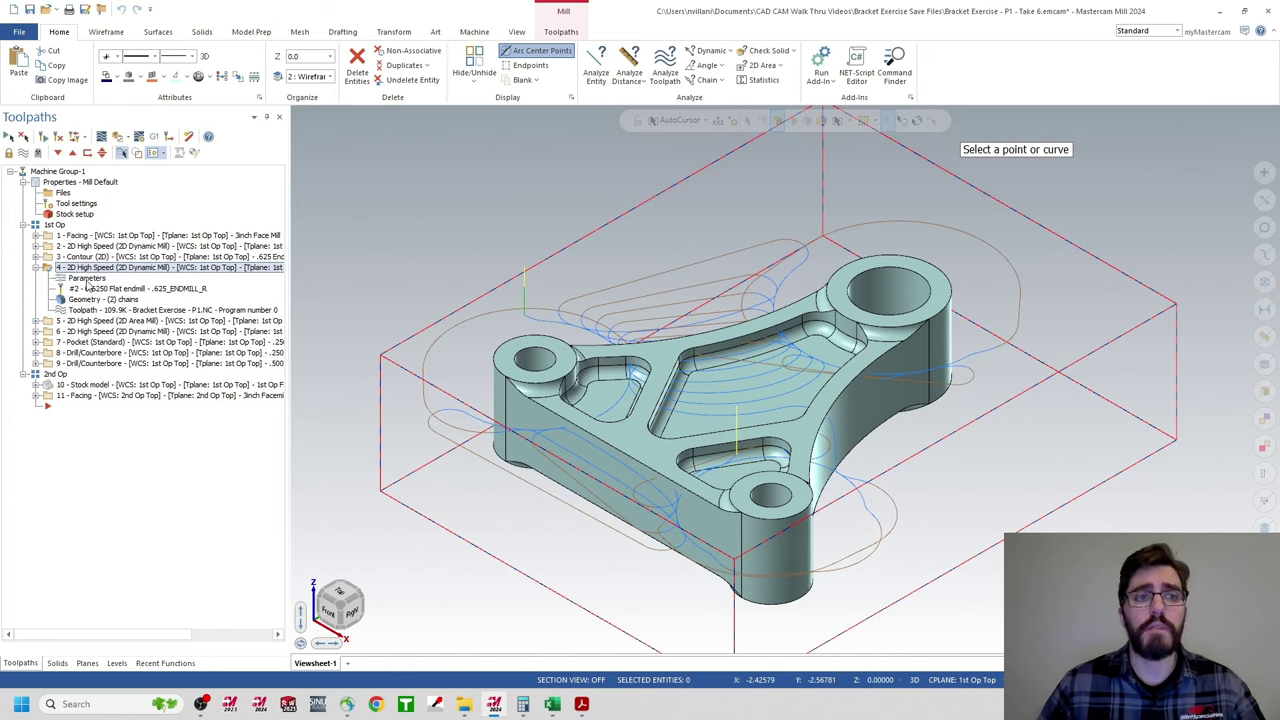
left_click(86, 279)
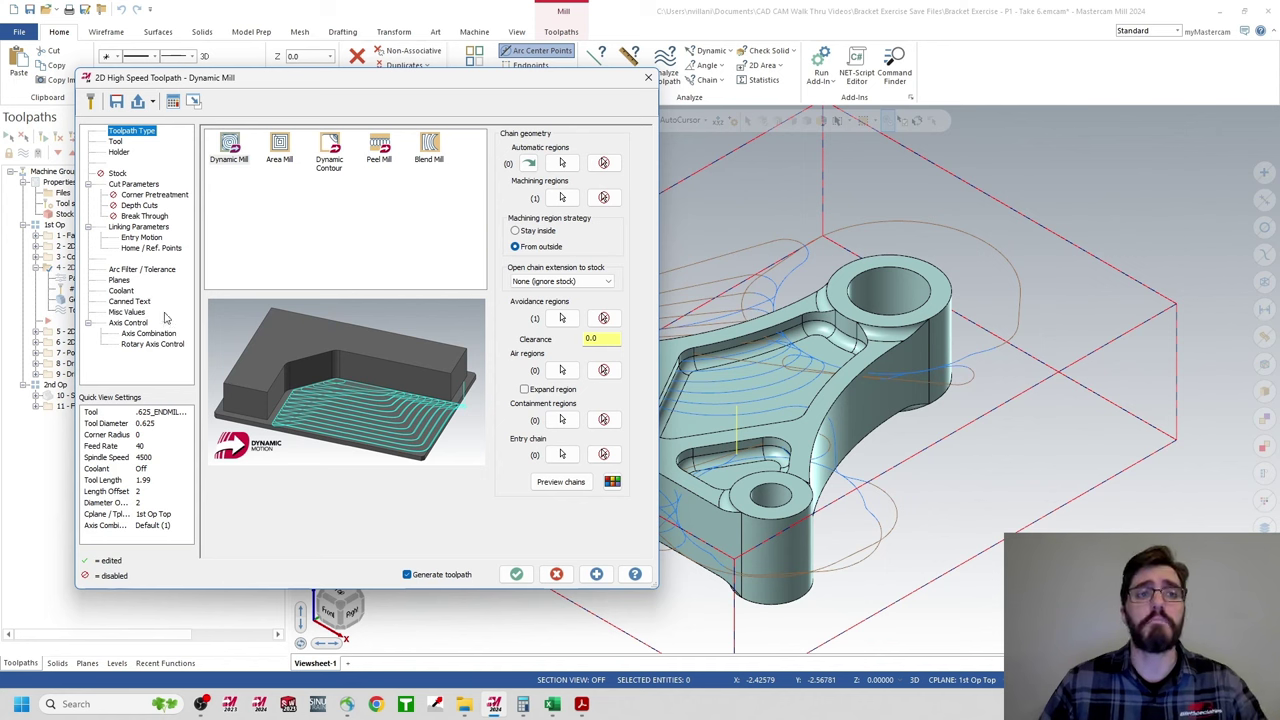
left_click(117, 142)
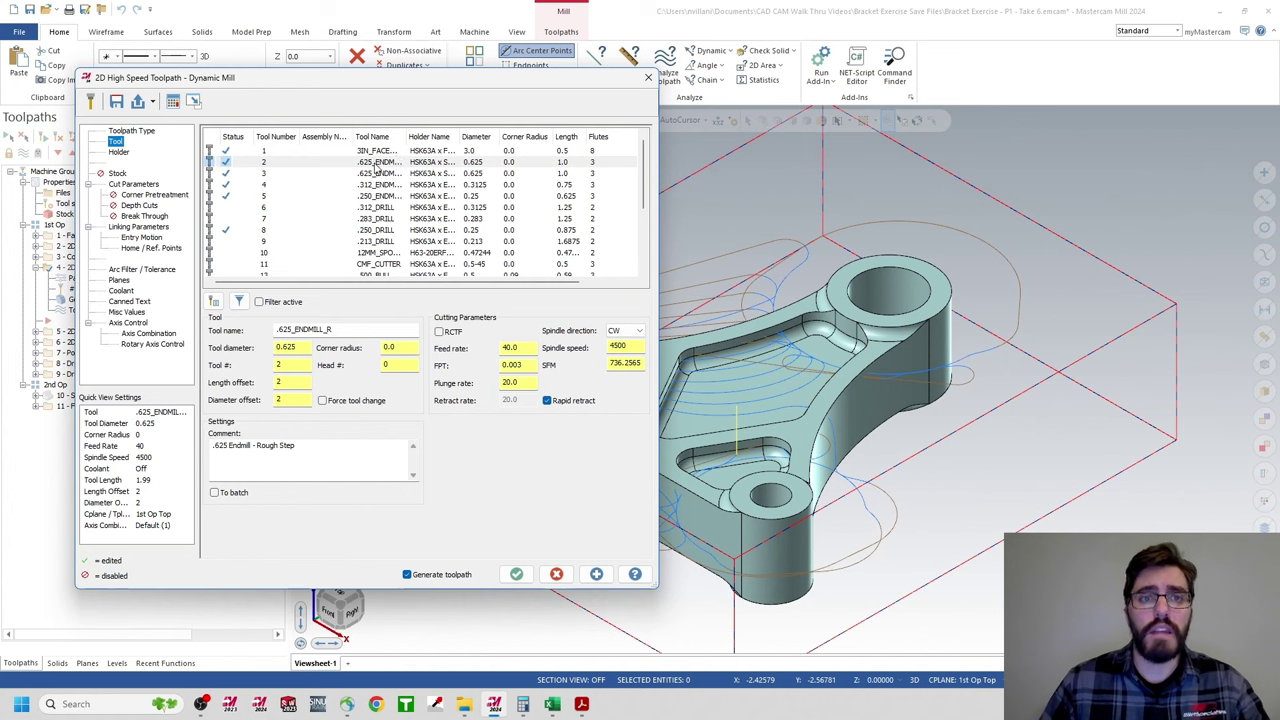
scroll(380, 172, "down", 2)
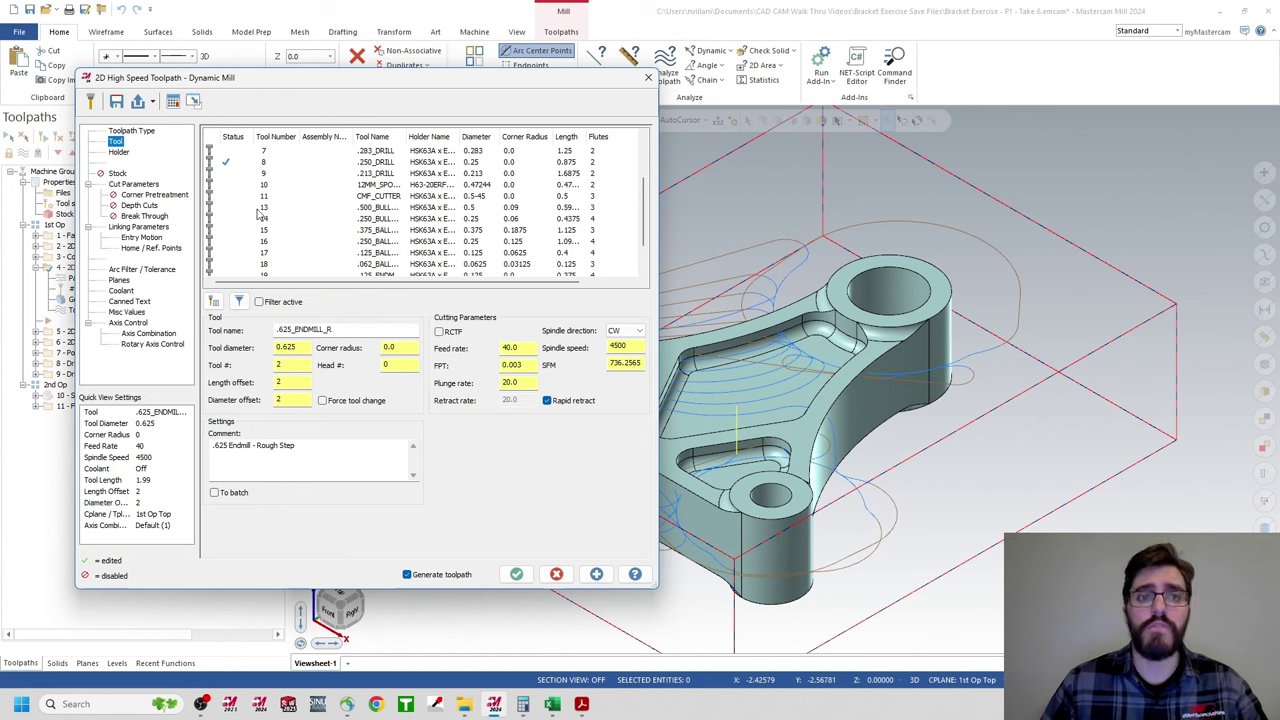
left_click(377, 209)
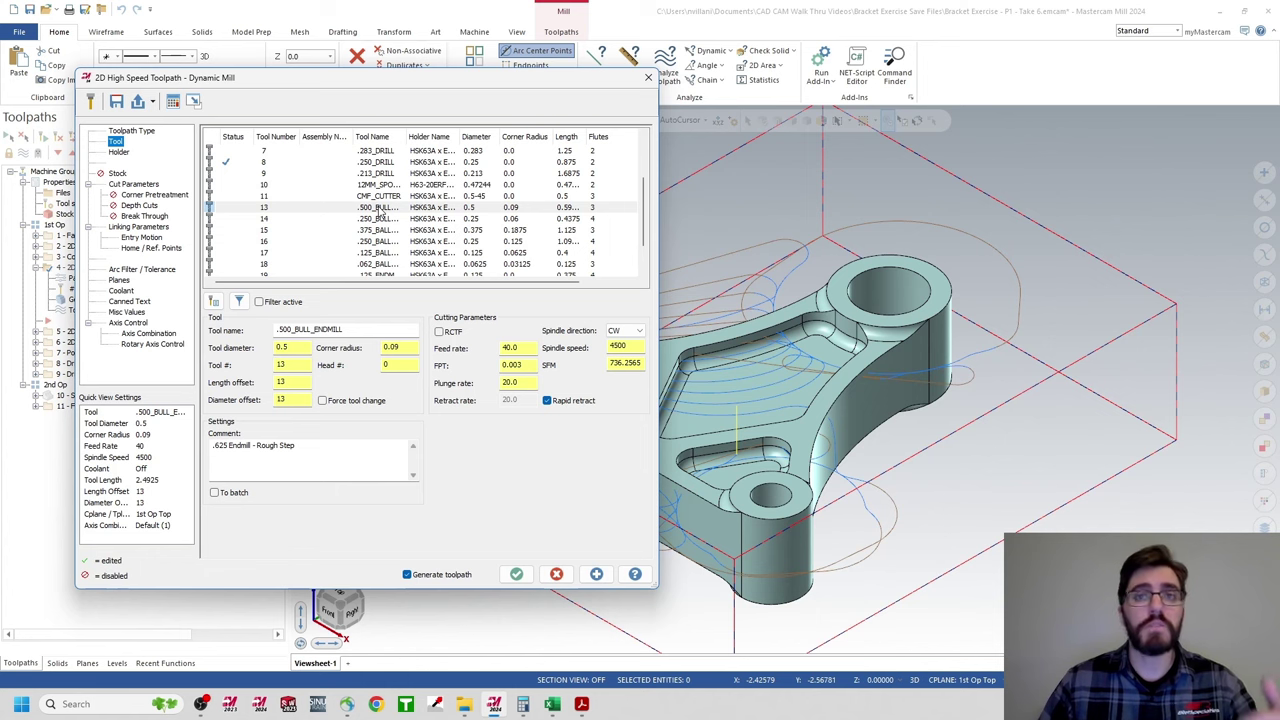
right_click(380, 209)
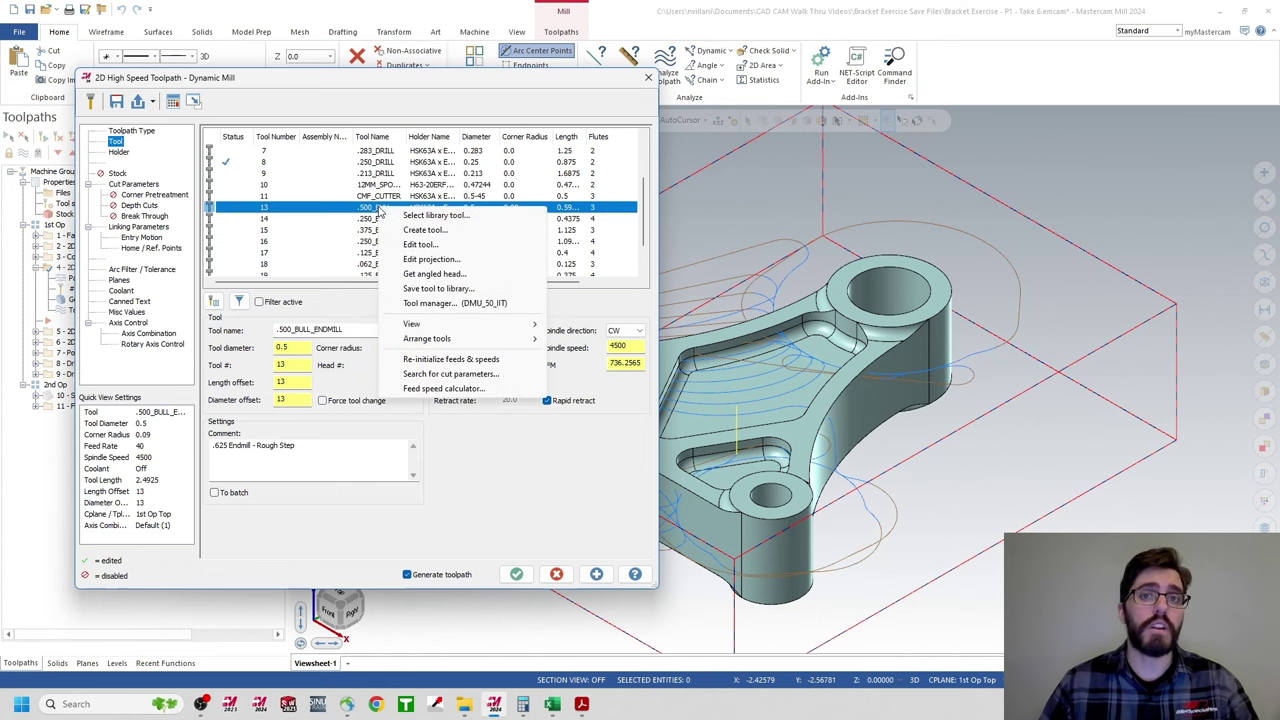
left_click(437, 361)
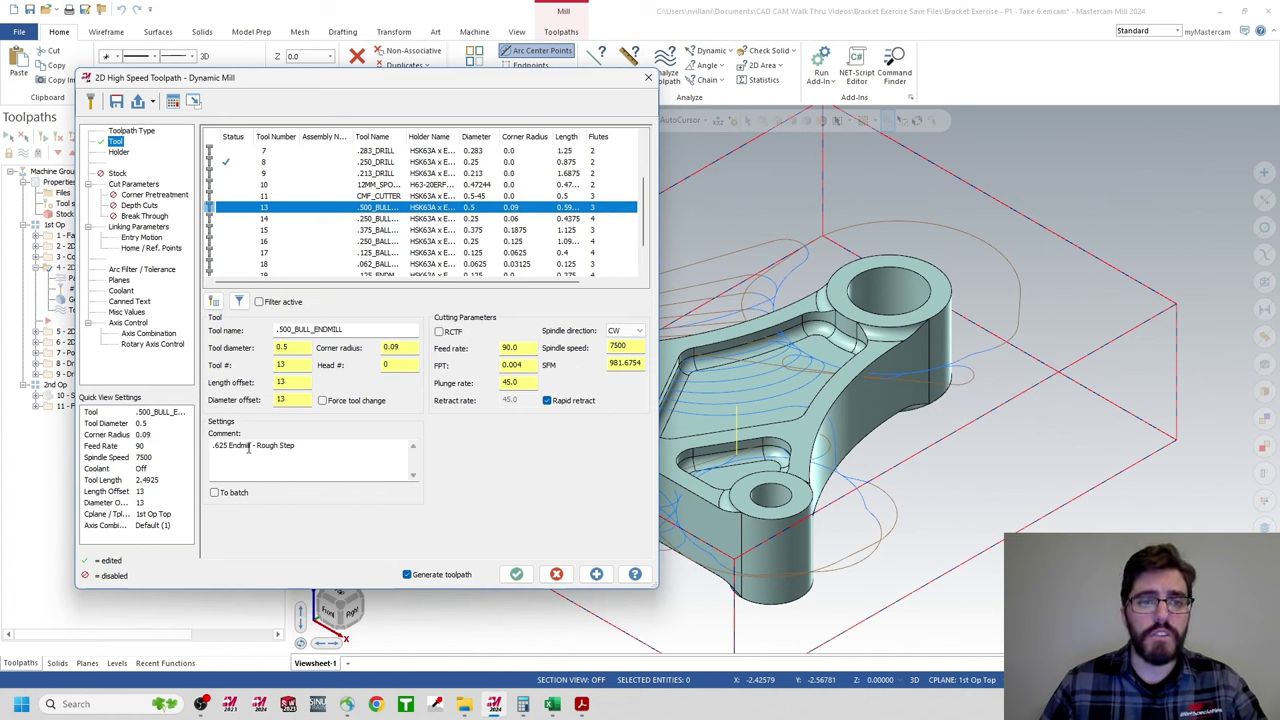
- Change the tool comment of operation 4 to ".500 Bullnose Endmill - Rough Step"
left_click_drag(251, 446, 214, 450)
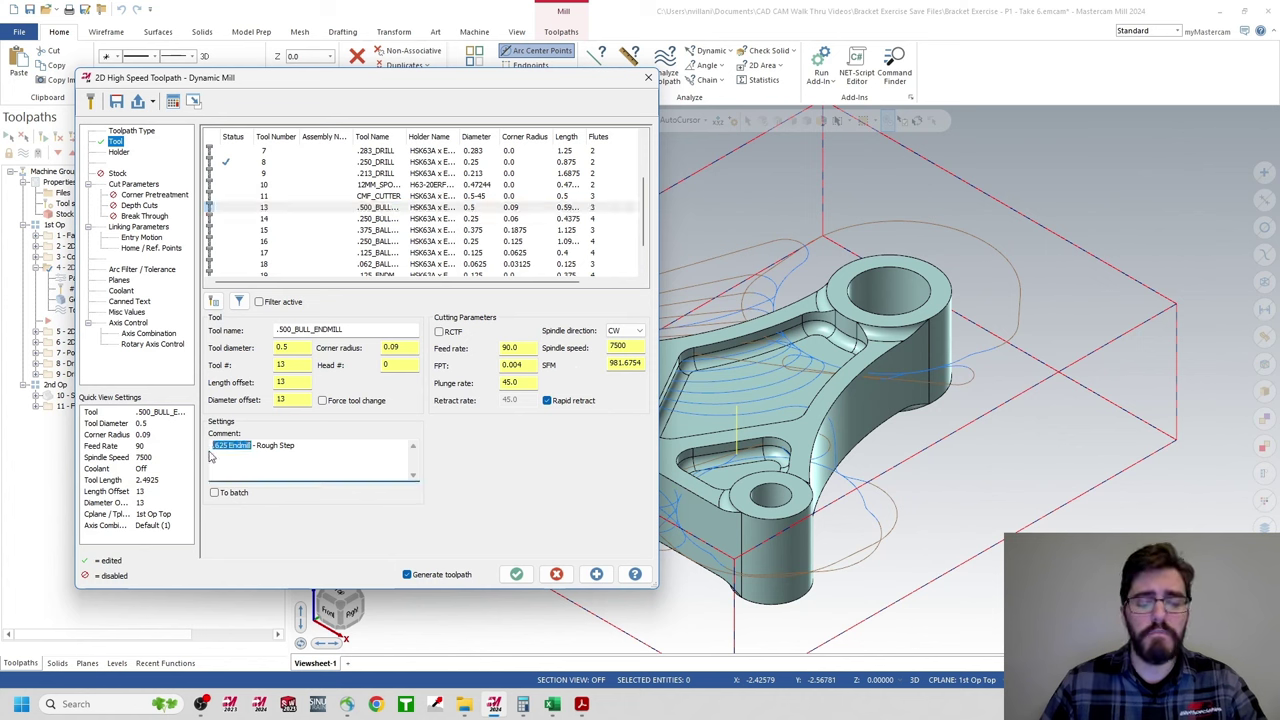
type(".500 ")
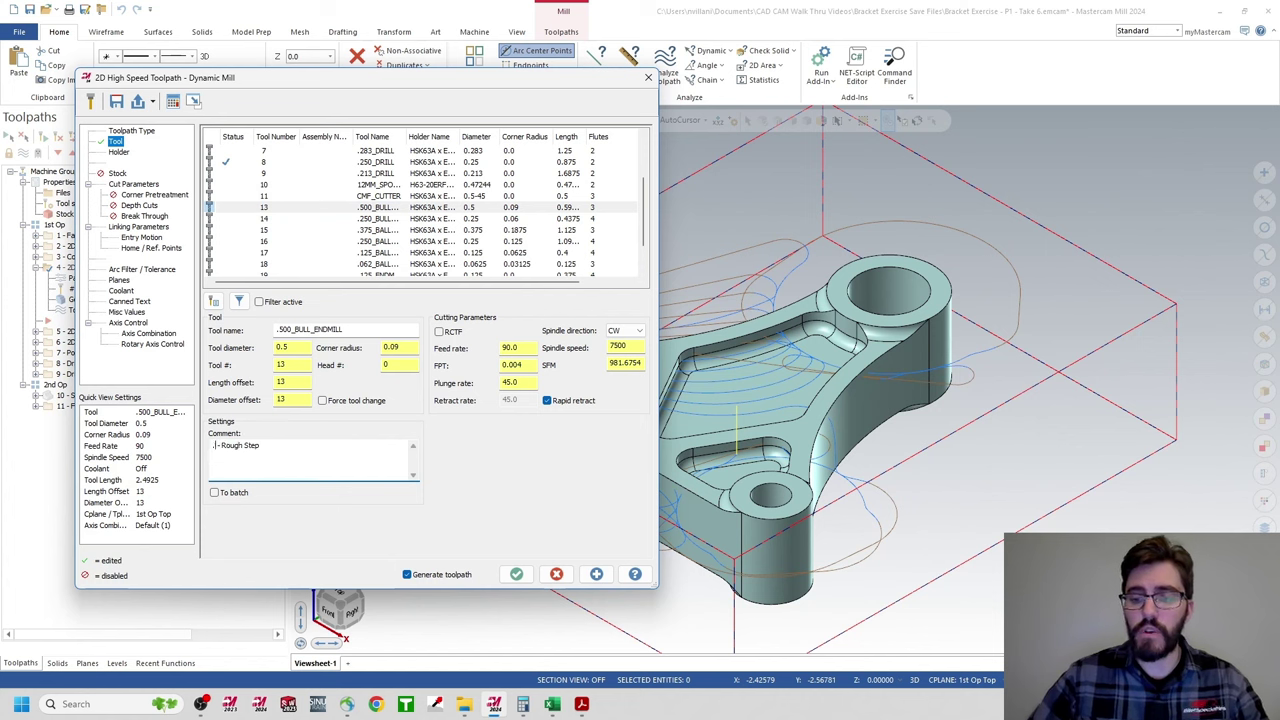
type("E")
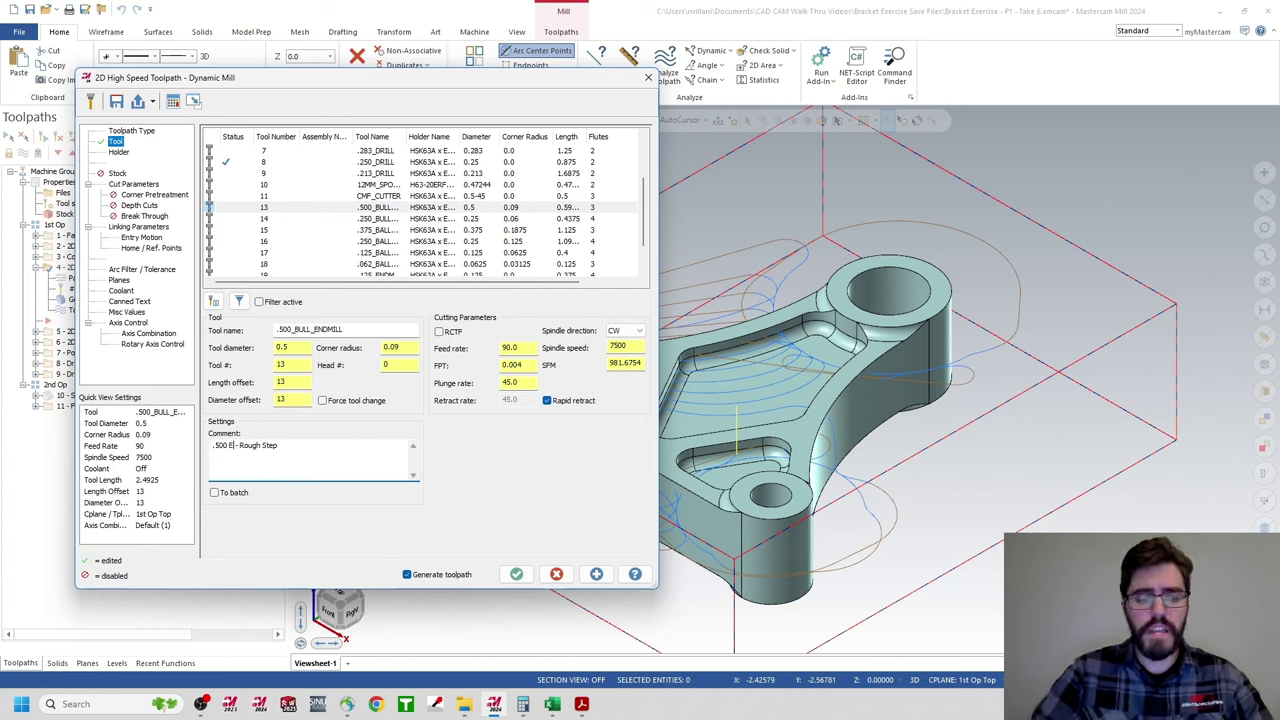
key("BackSpace")
type("Bullnose End")
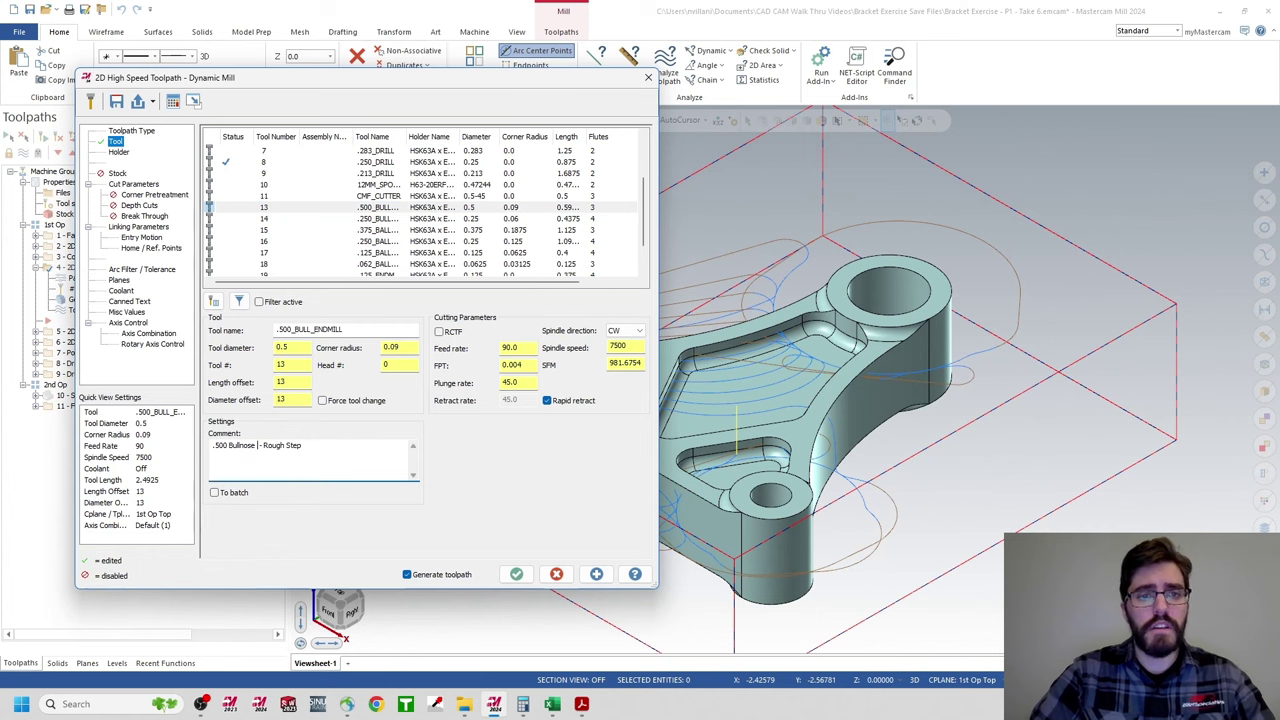
type("mill")
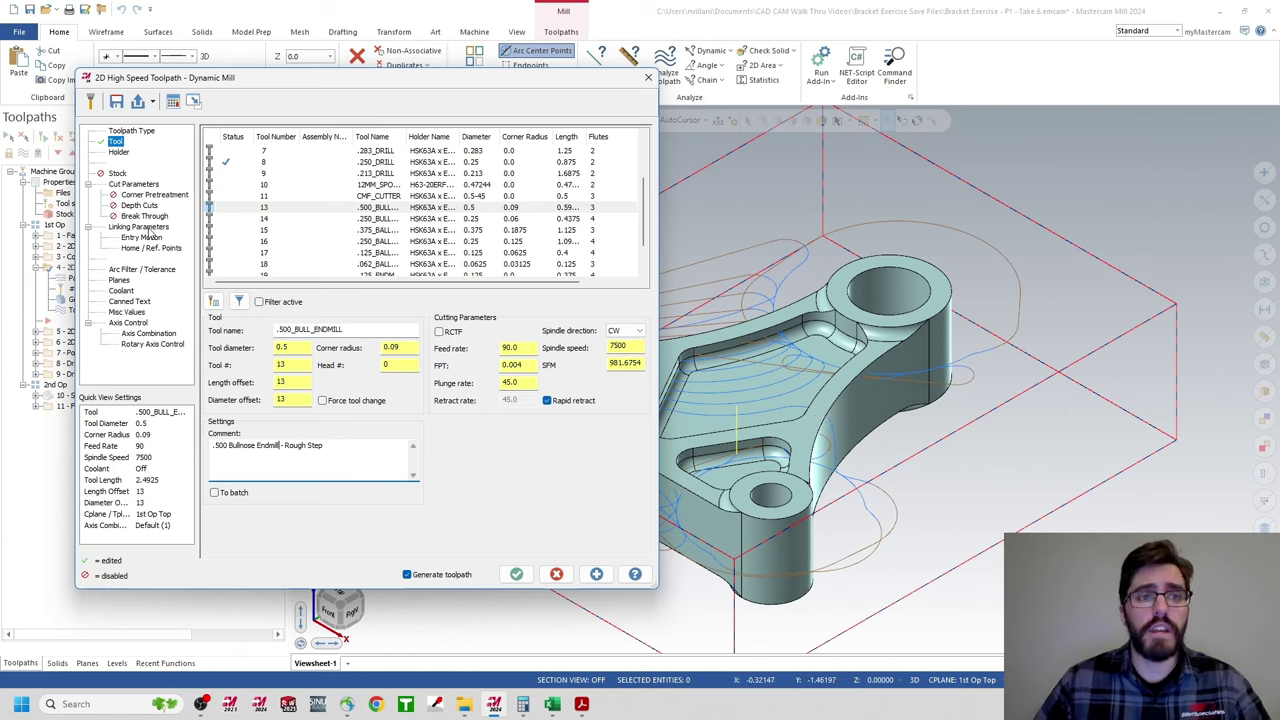
- Set operation 4's absolute depth to -0.0625 by picking a point on the bracket's step face, and regenerate the toolpath
left_click(140, 227)
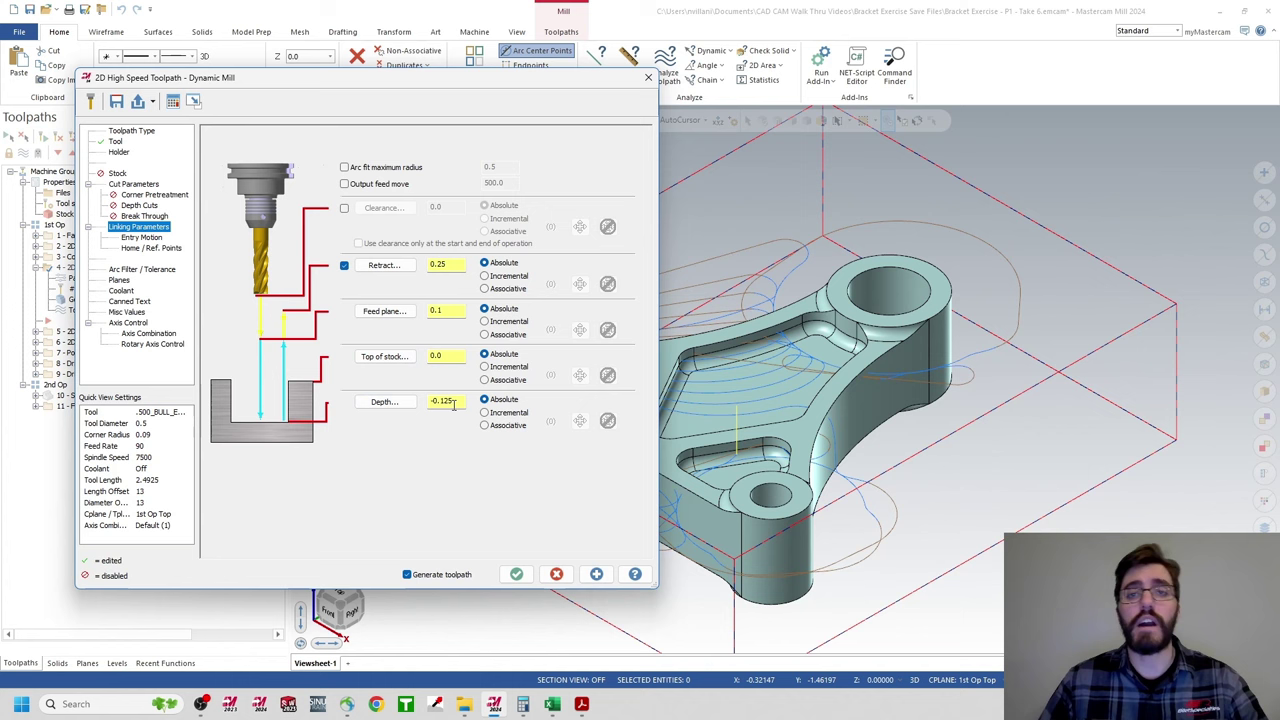
left_click(384, 402)
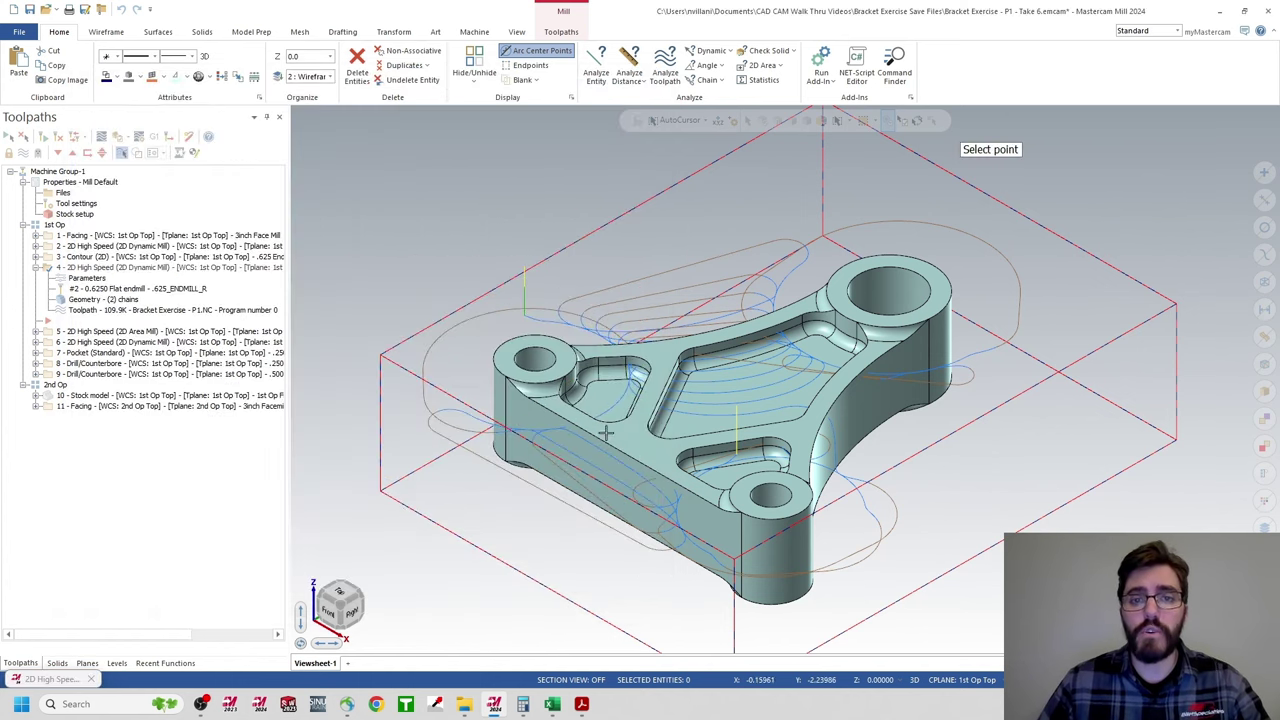
left_click(533, 406)
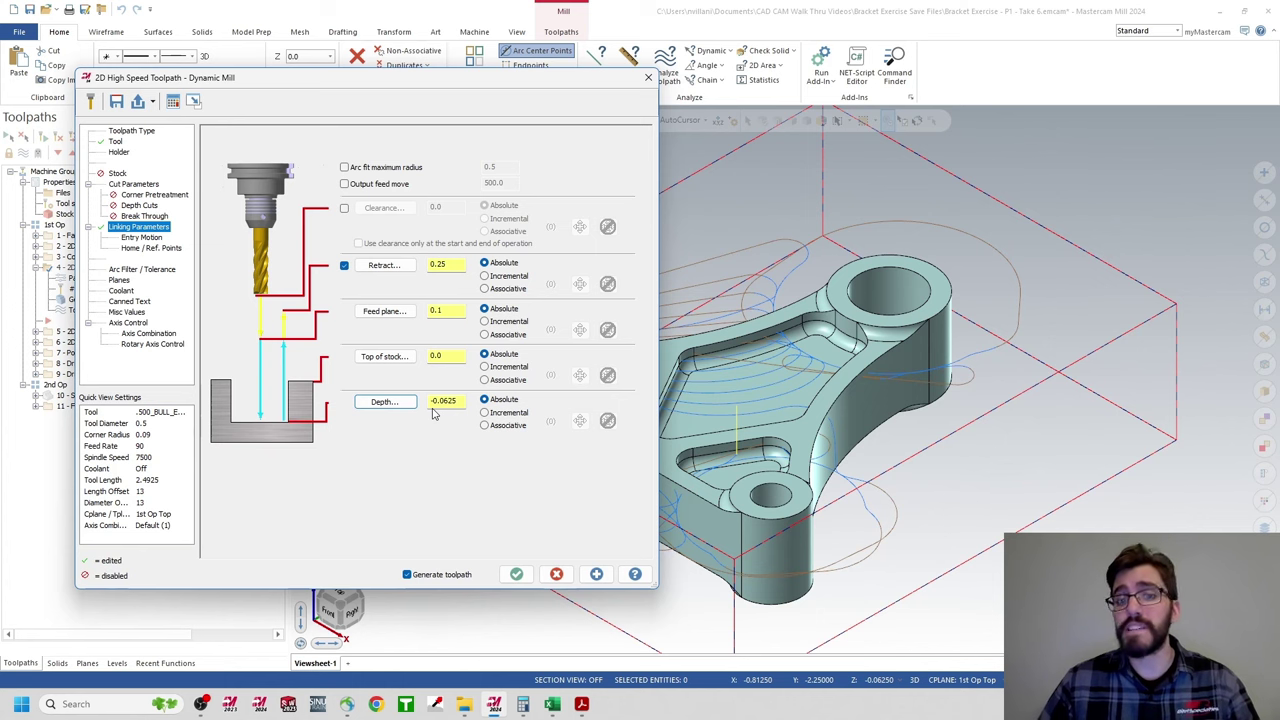
left_click(517, 575)
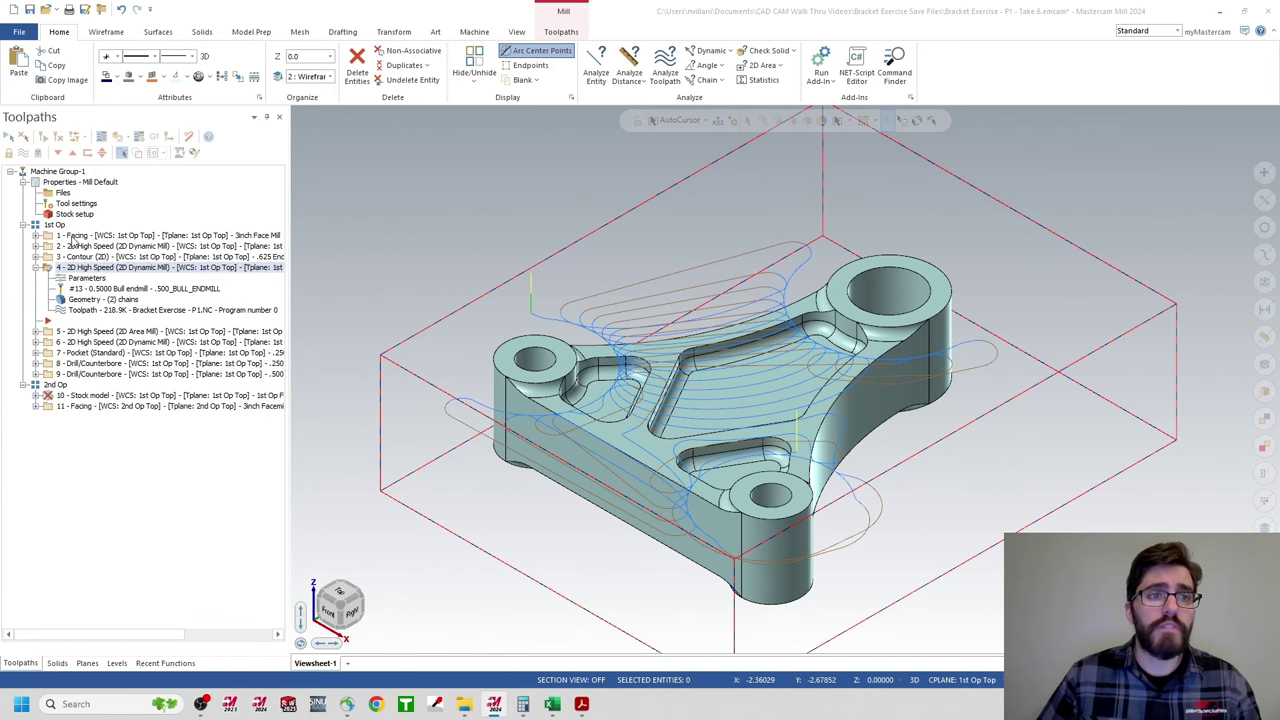
- Select operations 1 to 4 of the 1st Op group and open them in the Verify simulation
left_click(75, 236)
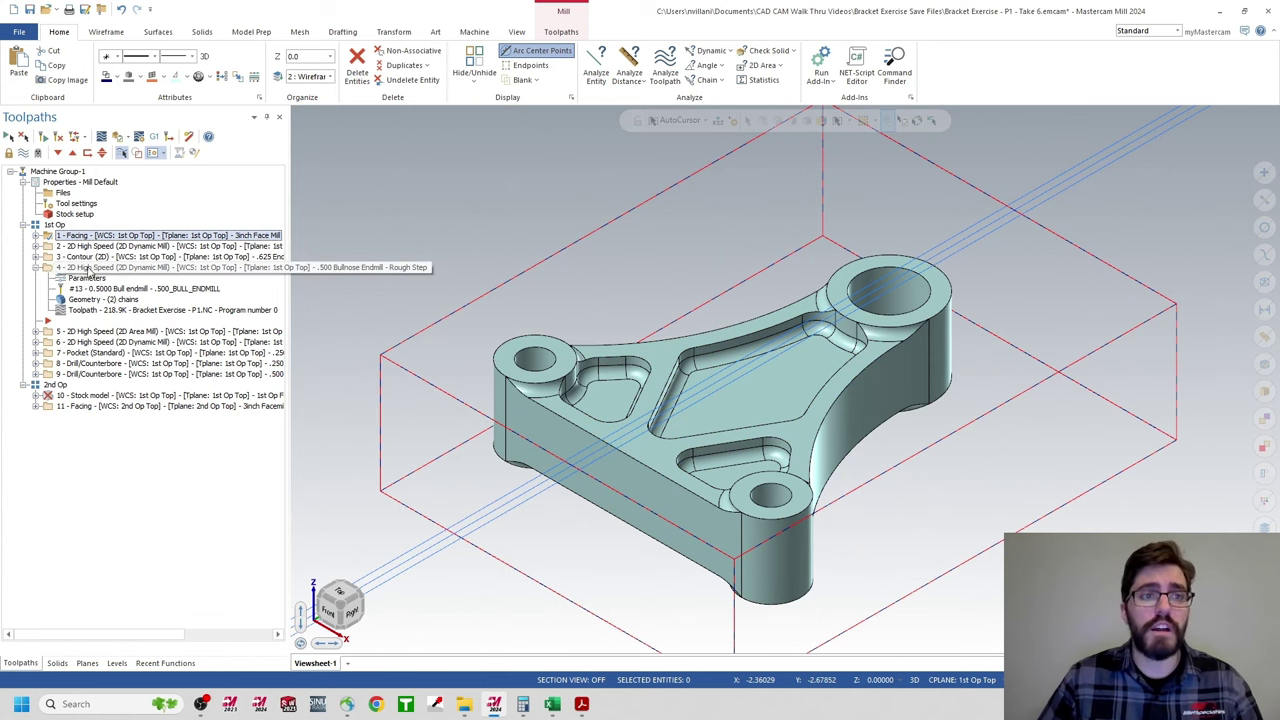
left_click(80, 268)
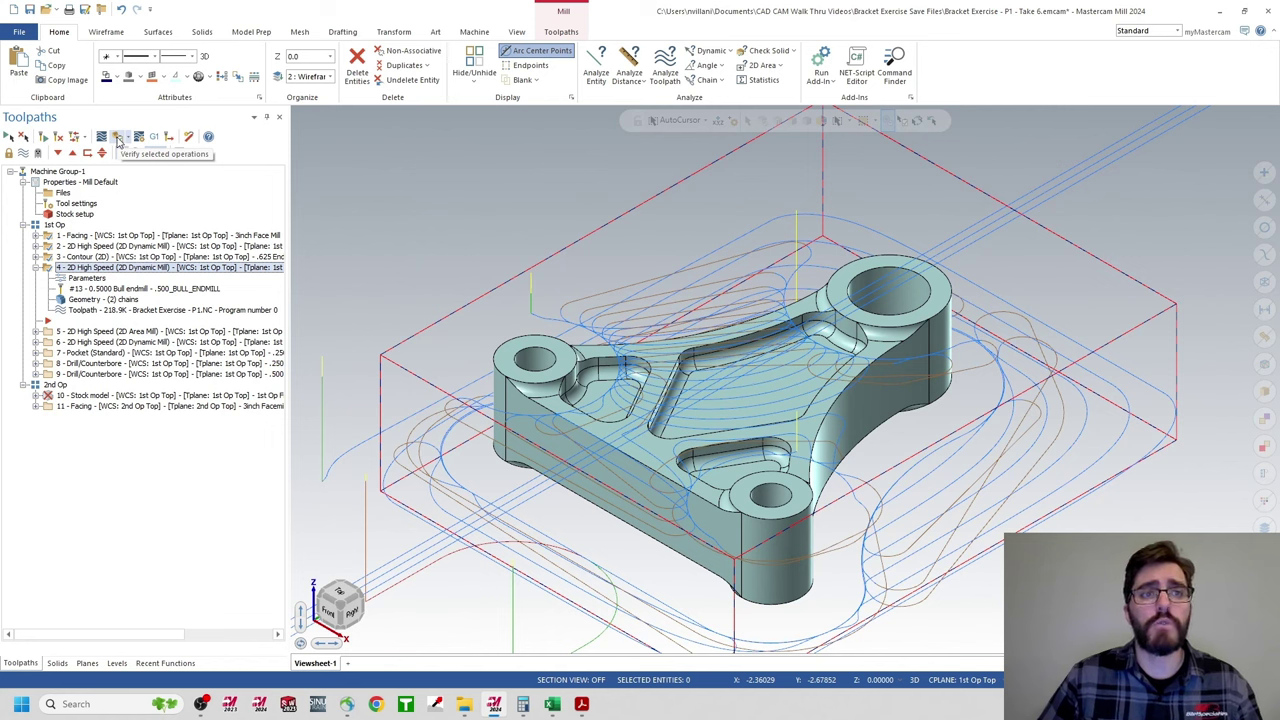
left_click(117, 140)
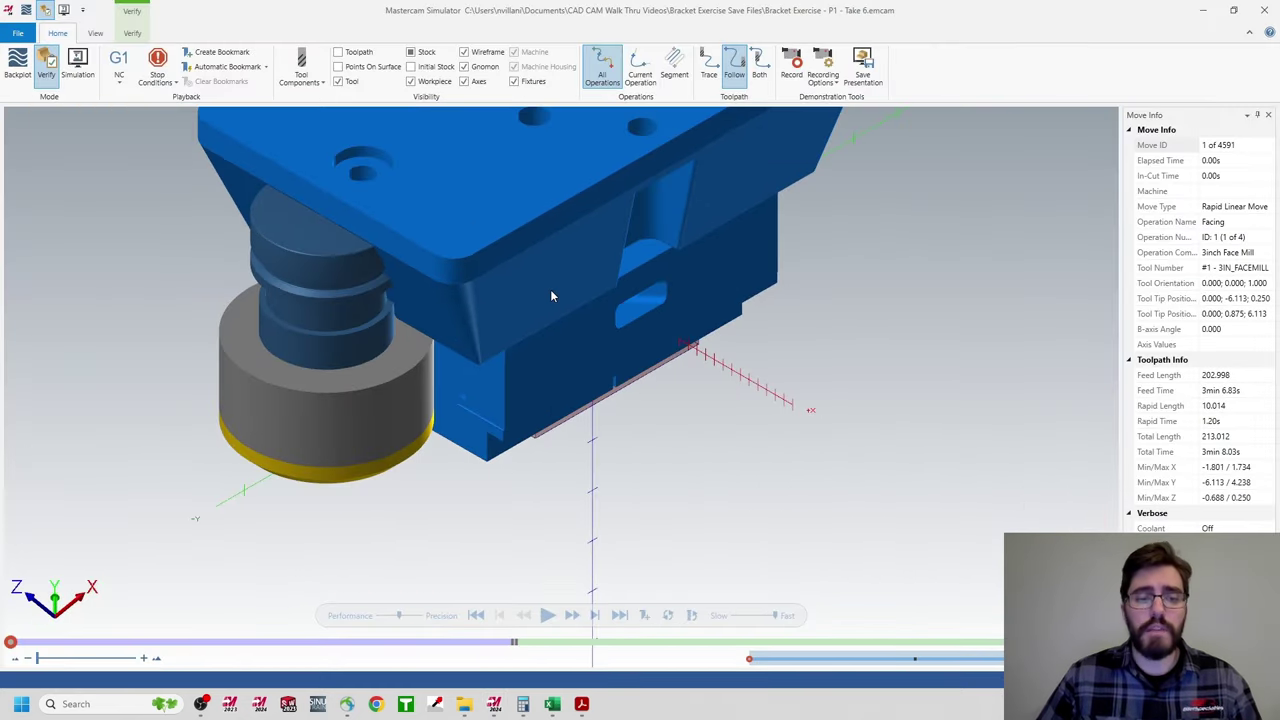
- Hide the fixtures in the simulation and display the stock as solid with the workpiece translucent
middle_click_drag(542, 263, 630, 343)
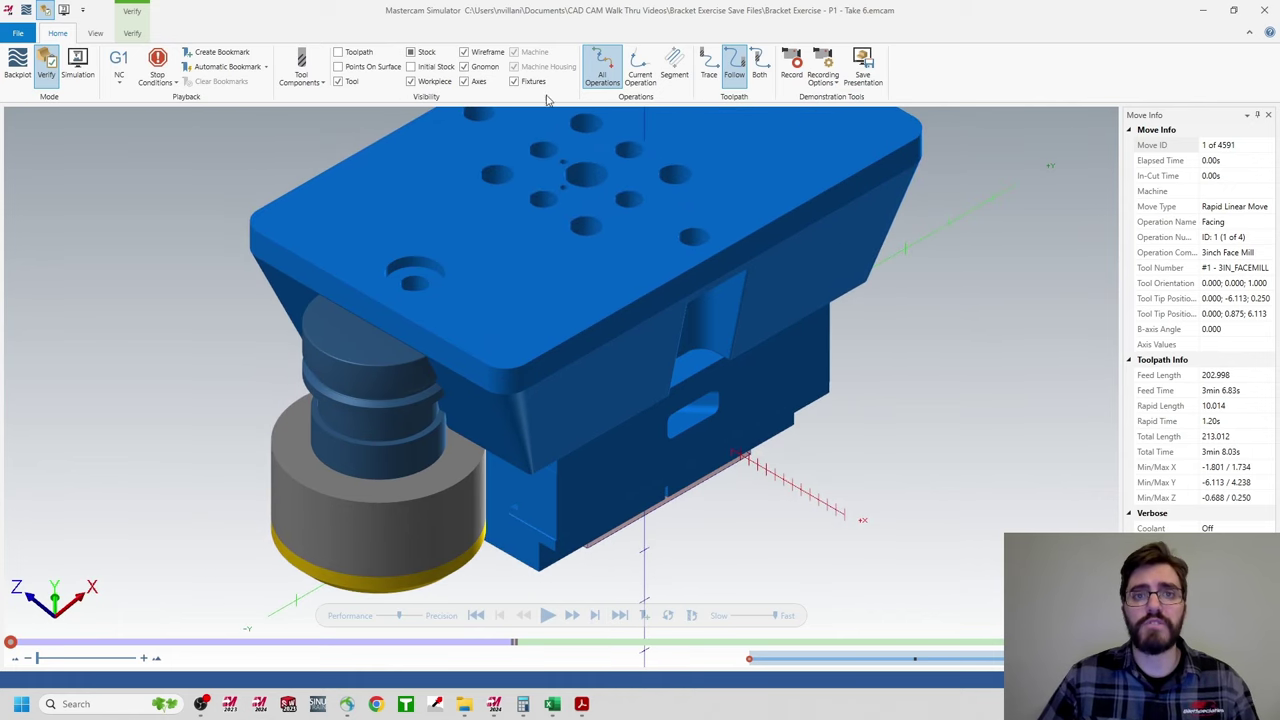
left_click(515, 83)
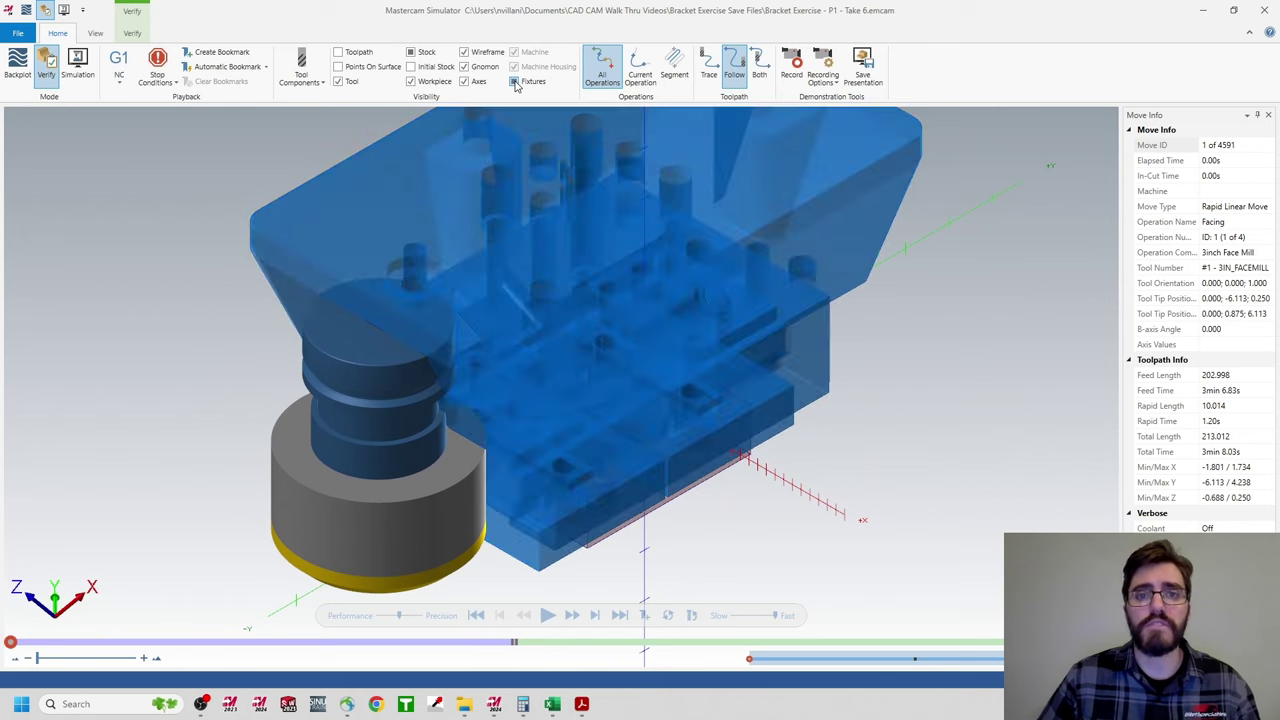
left_click(515, 83)
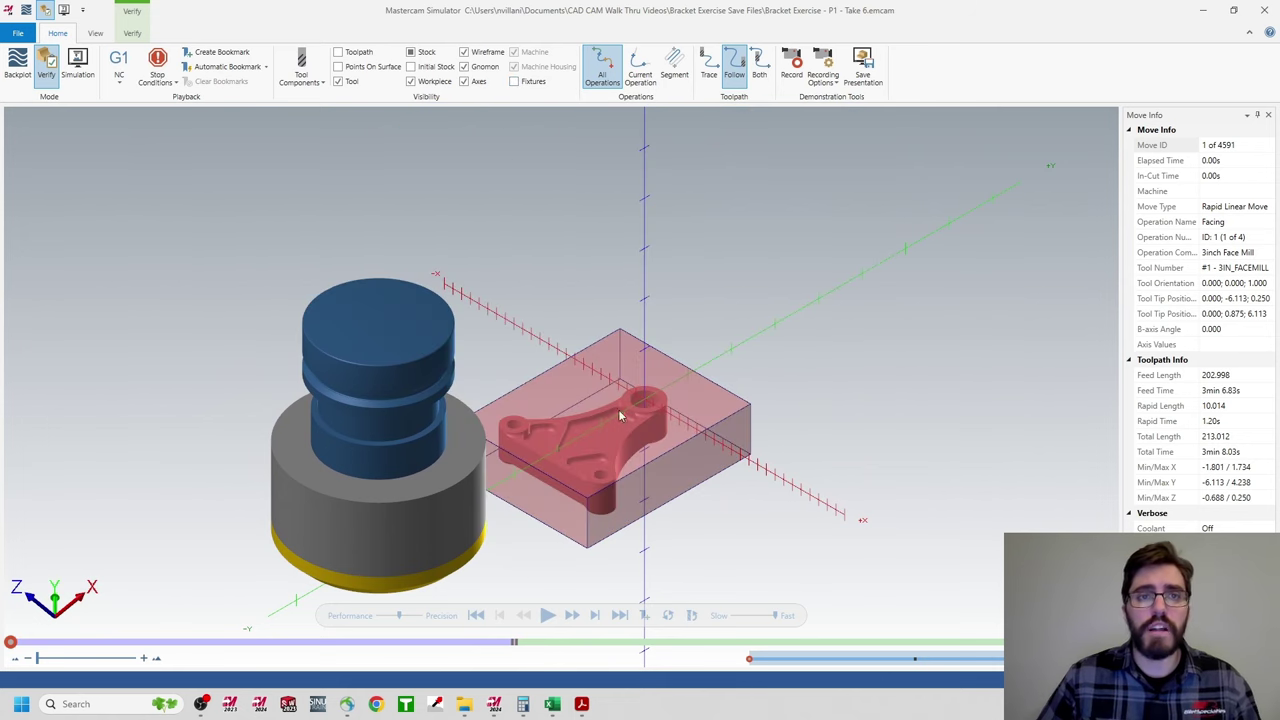
left_click(412, 53)
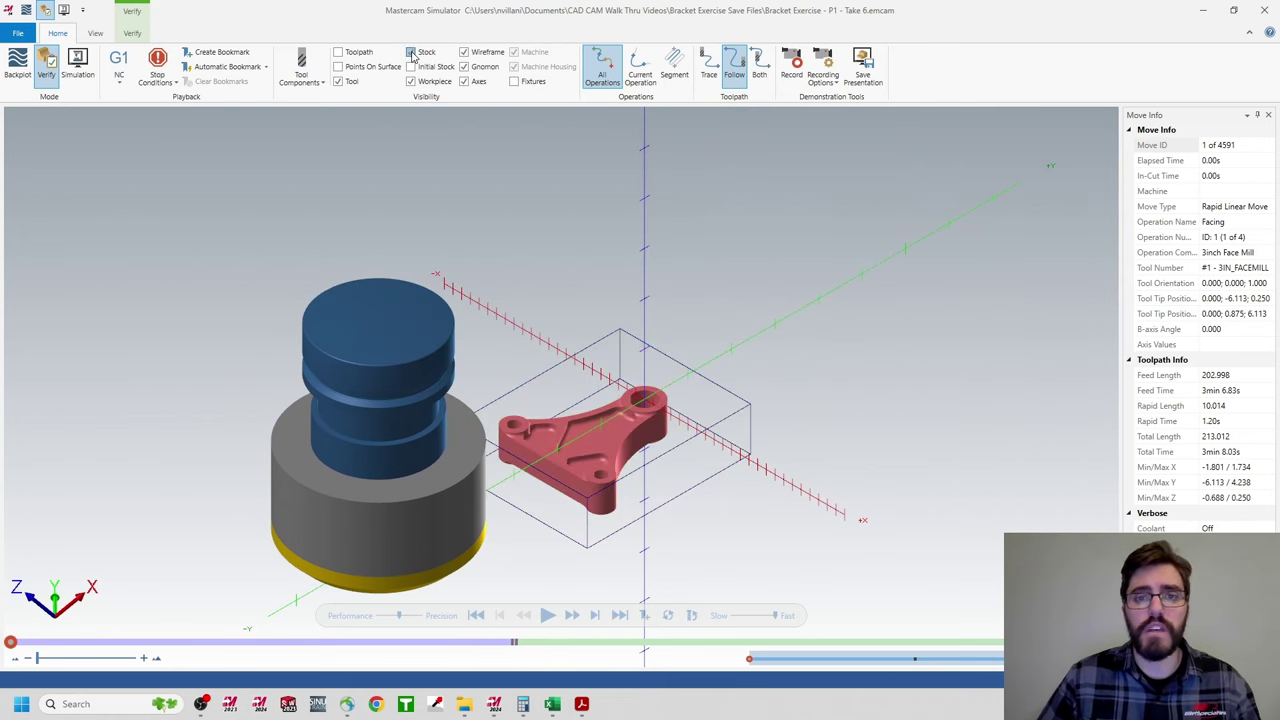
left_click(412, 53)
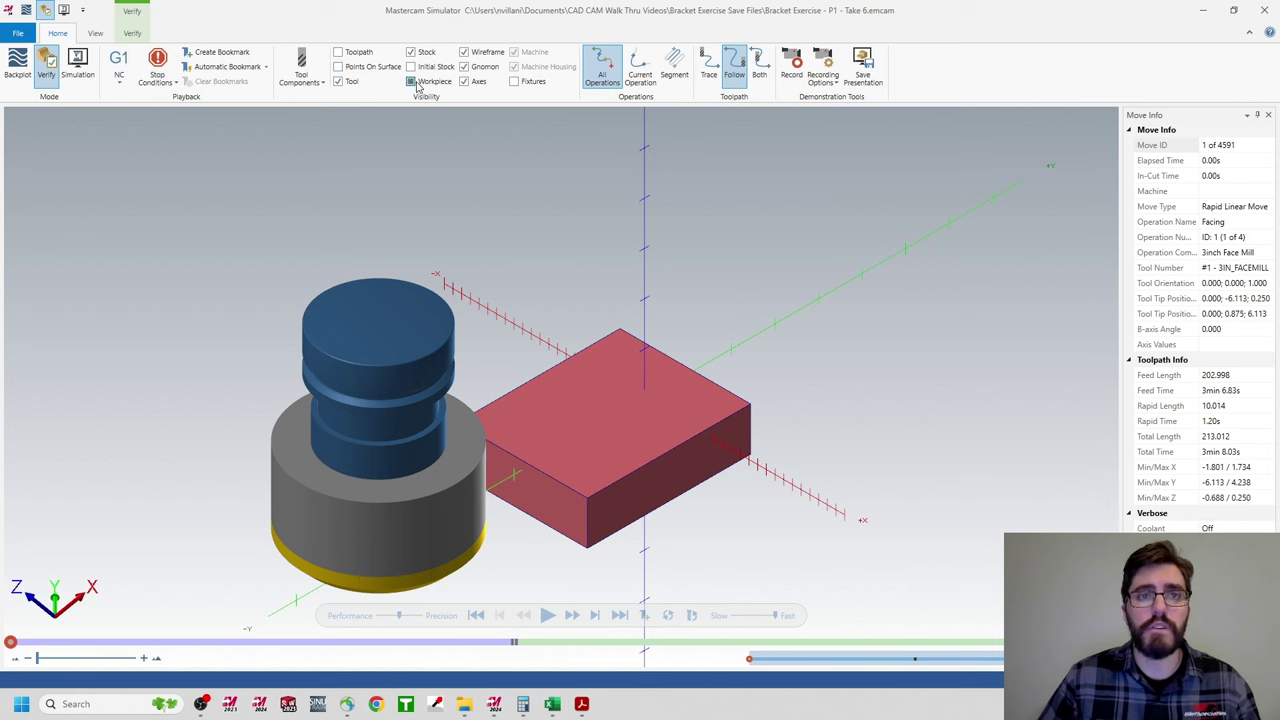
- Reduce the simulation speed to about mid-range, then run the verification and pause it during operation 4
left_click(143, 35)
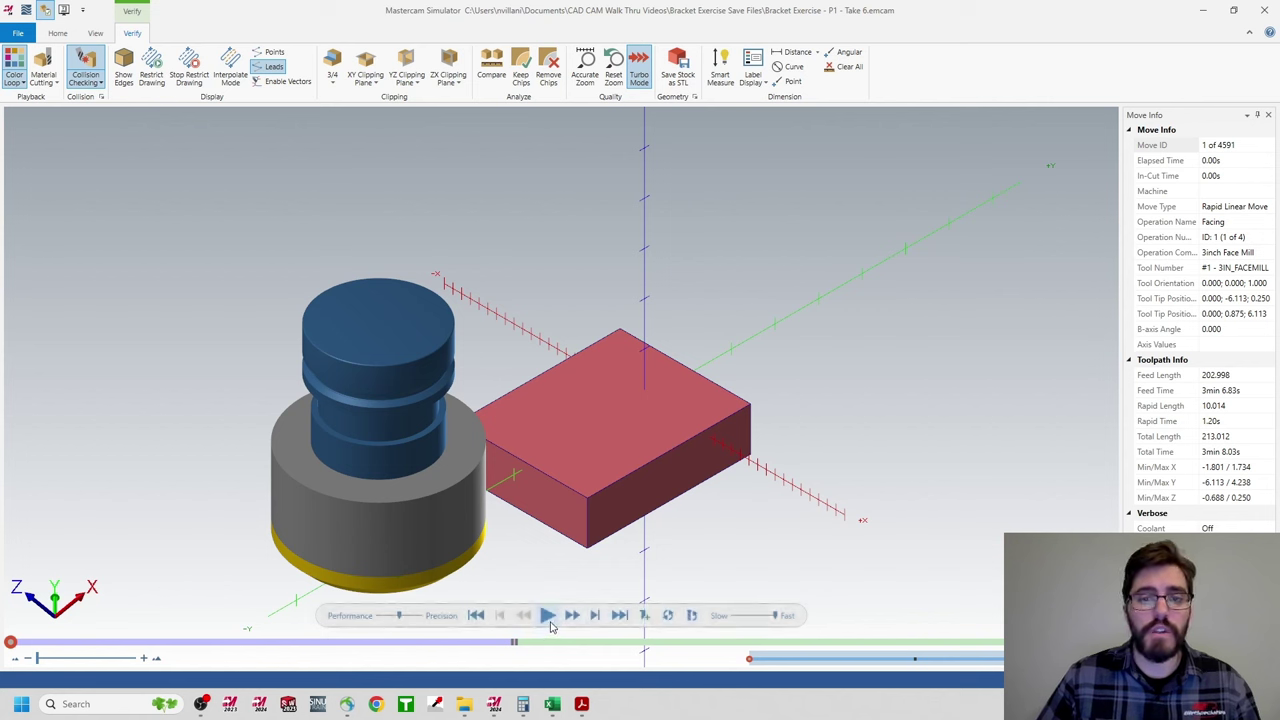
left_click(749, 615)
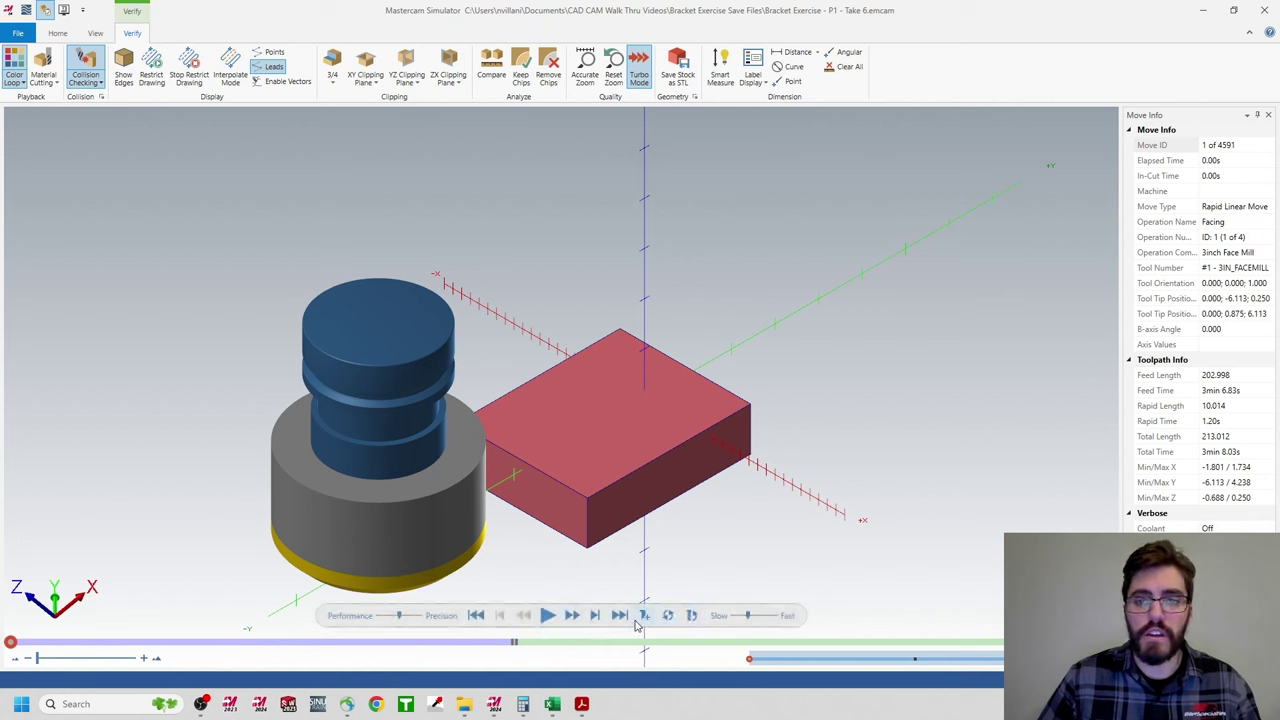
left_click(547, 615)
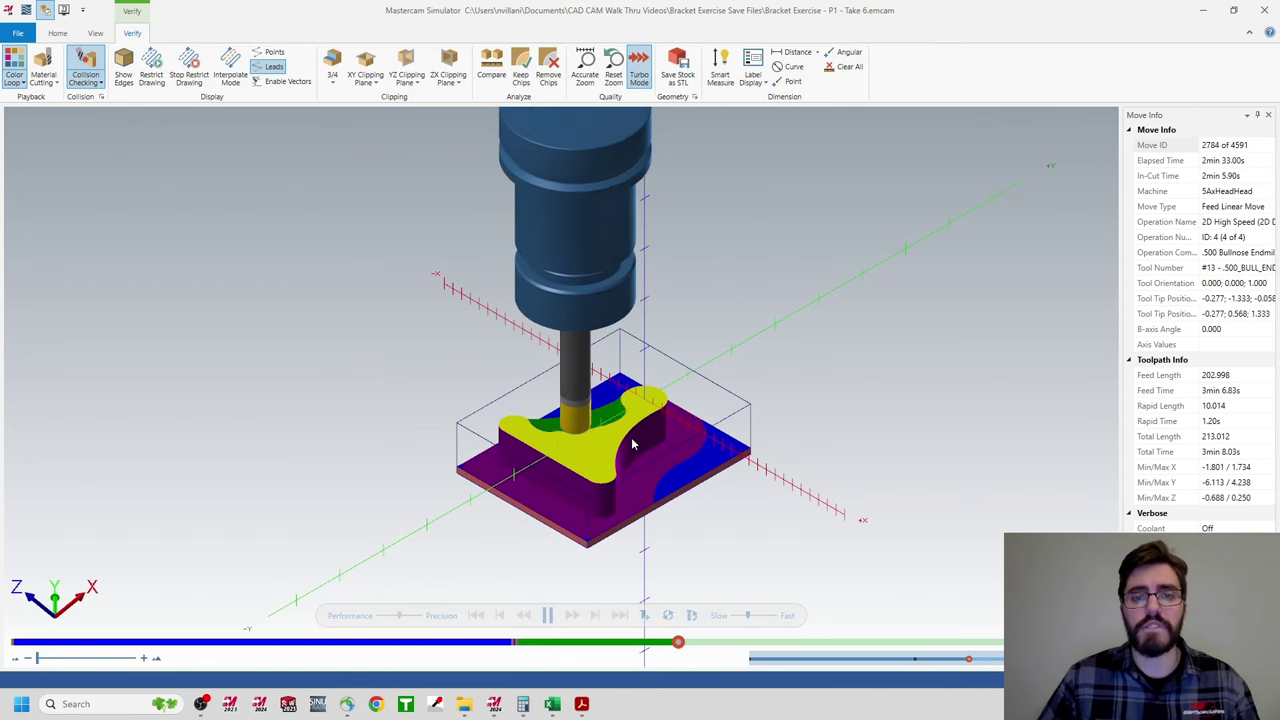
left_click(547, 615)
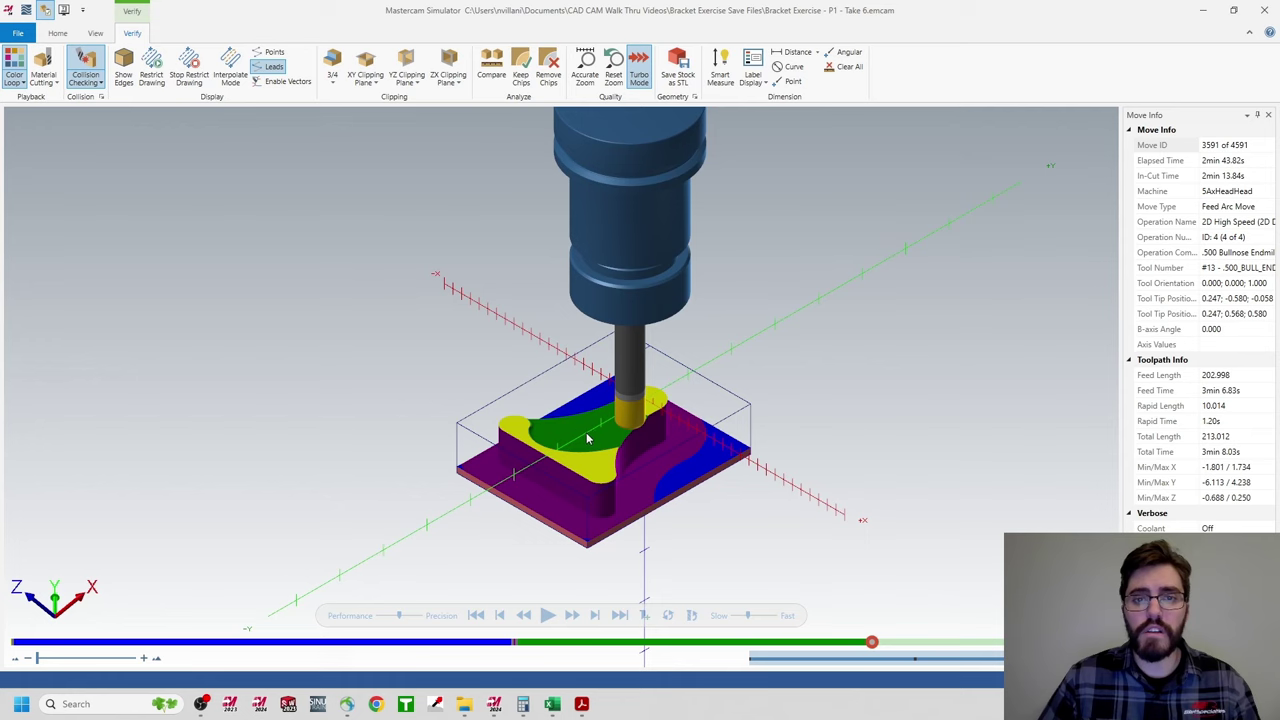
- Step the simulation backward until the bull endmill clears the large boss, and examine the fillet cut around it
scroll(587, 437, "up", 5)
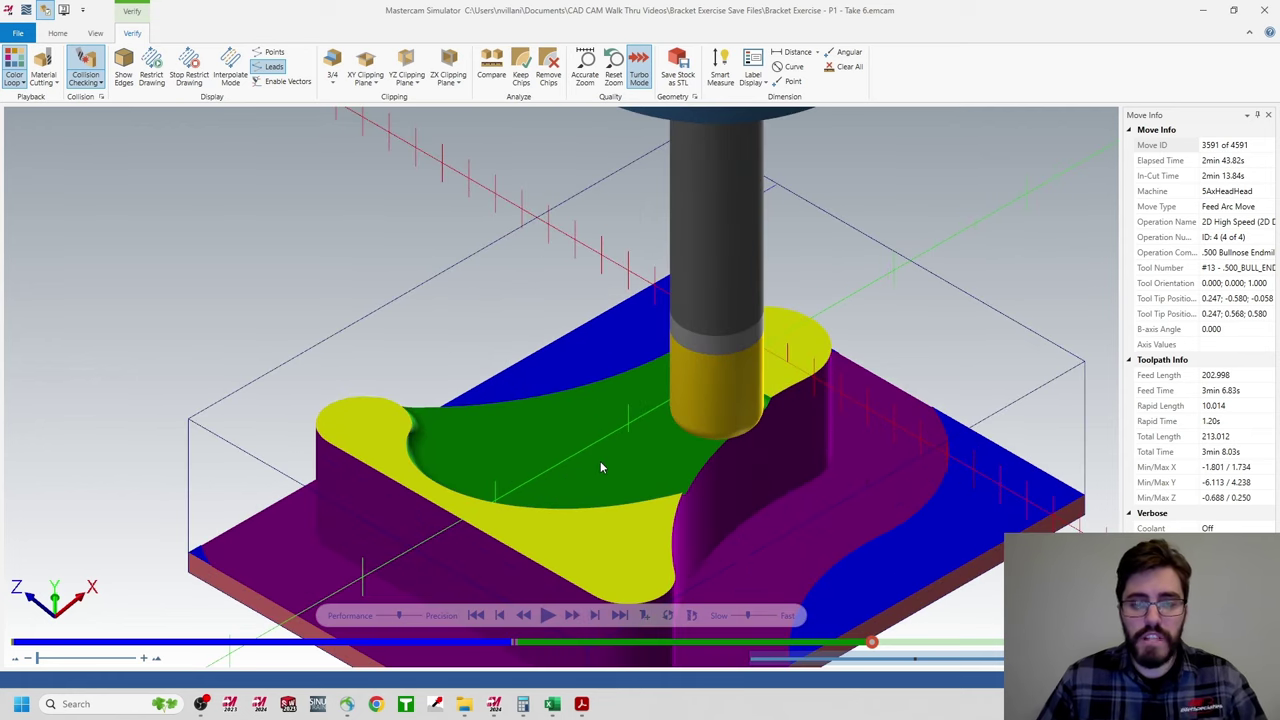
key("Left")
key("Left")
key("Left")
key("Left")
key("Left")
key("Left")
key("Left")
key("Left")
key("Left")
key("Left")
key("Left")
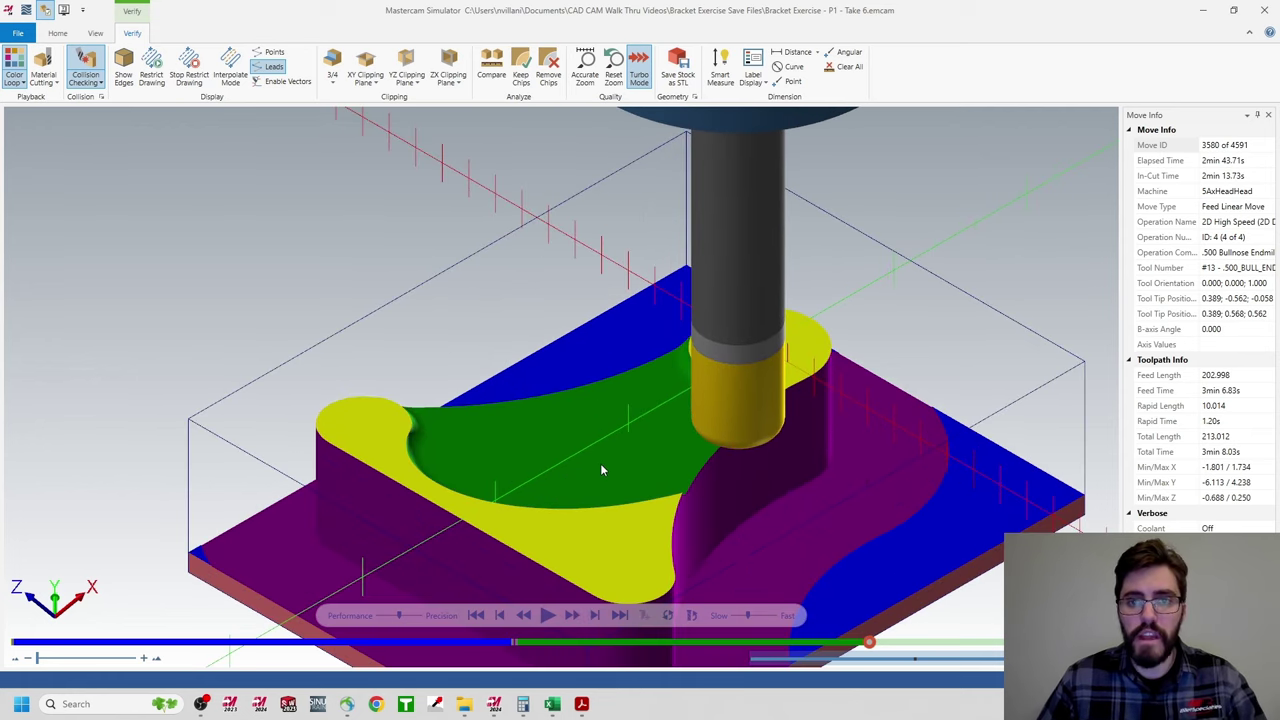
key("Left")
key("Left")
key("Left")
key("Left")
key("Left")
key("Left")
key("Left")
key("Left")
key("Left")
key("Left")
key("Left")
key("Left")
key("Left")
key("Left")
key("Left")
key("Left")
key("Left")
key("Left")
key("Left")
key("Left")
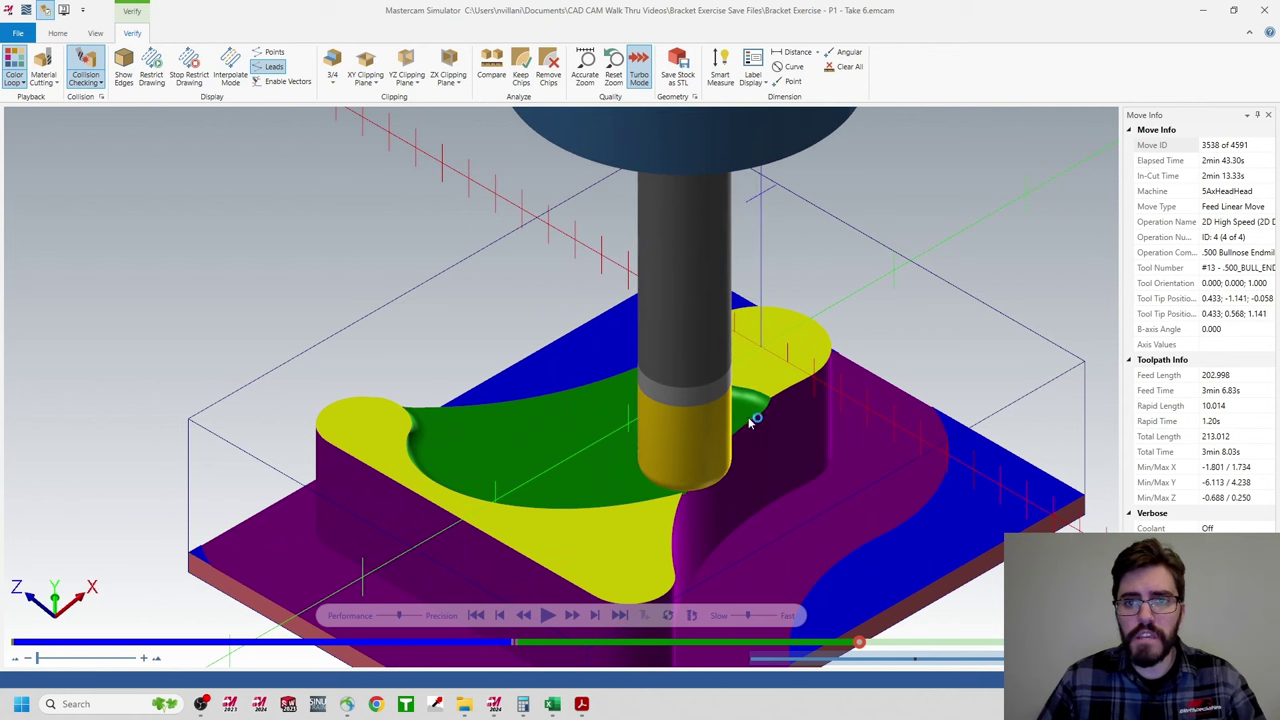
key("Left")
key("Left")
key("Left")
key("Left")
key("Left")
key("Left")
key("Left")
key("Left")
key("Left")
key("Left")
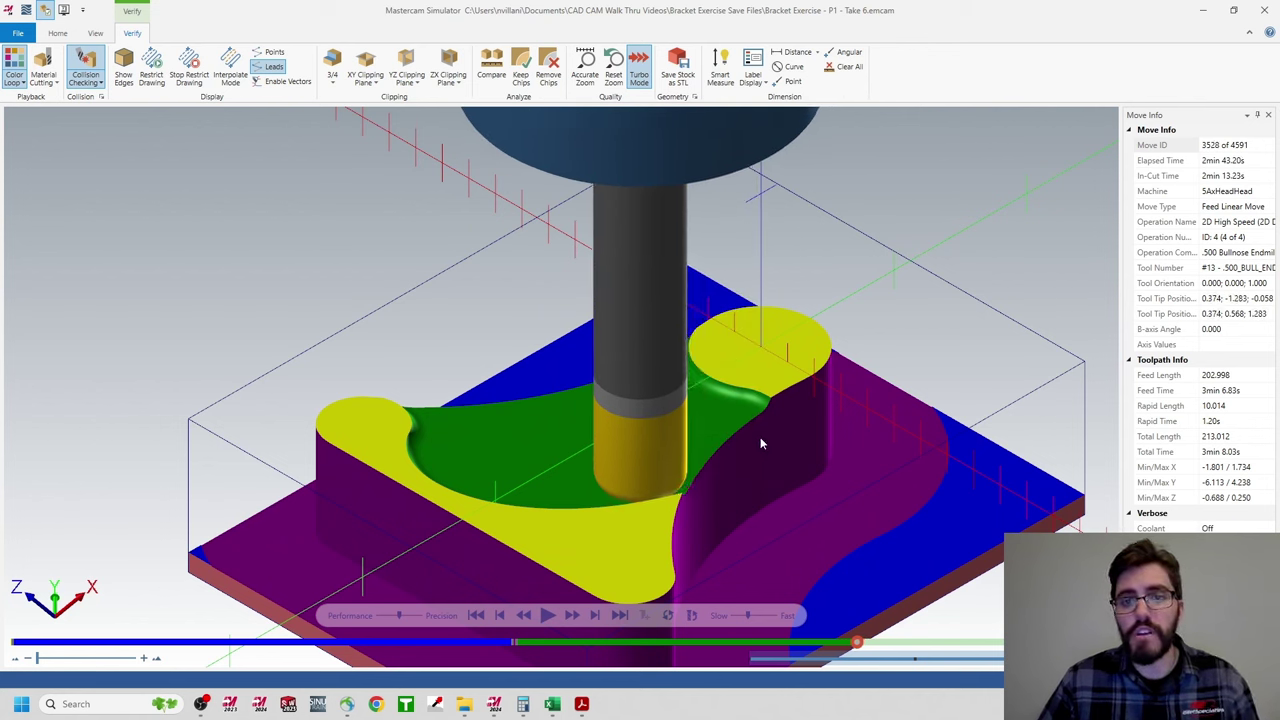
scroll(760, 440, "up", 5)
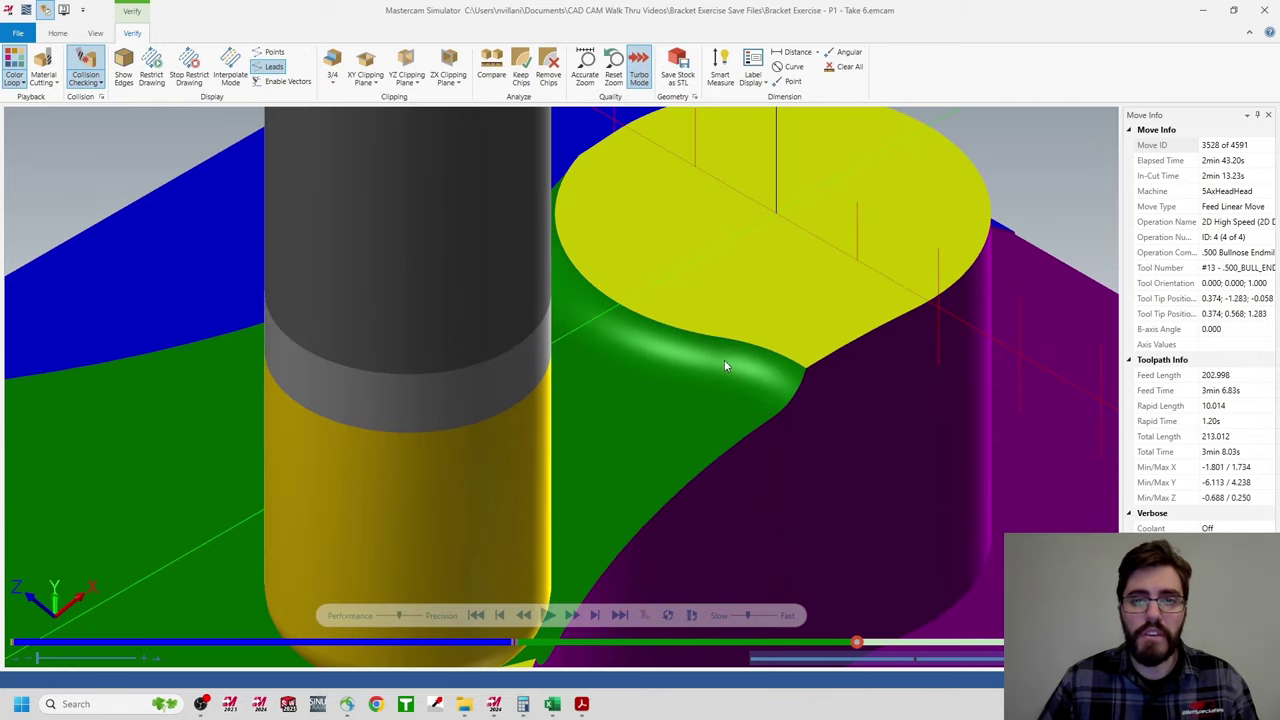
middle_click_drag(726, 366, 406, 586)
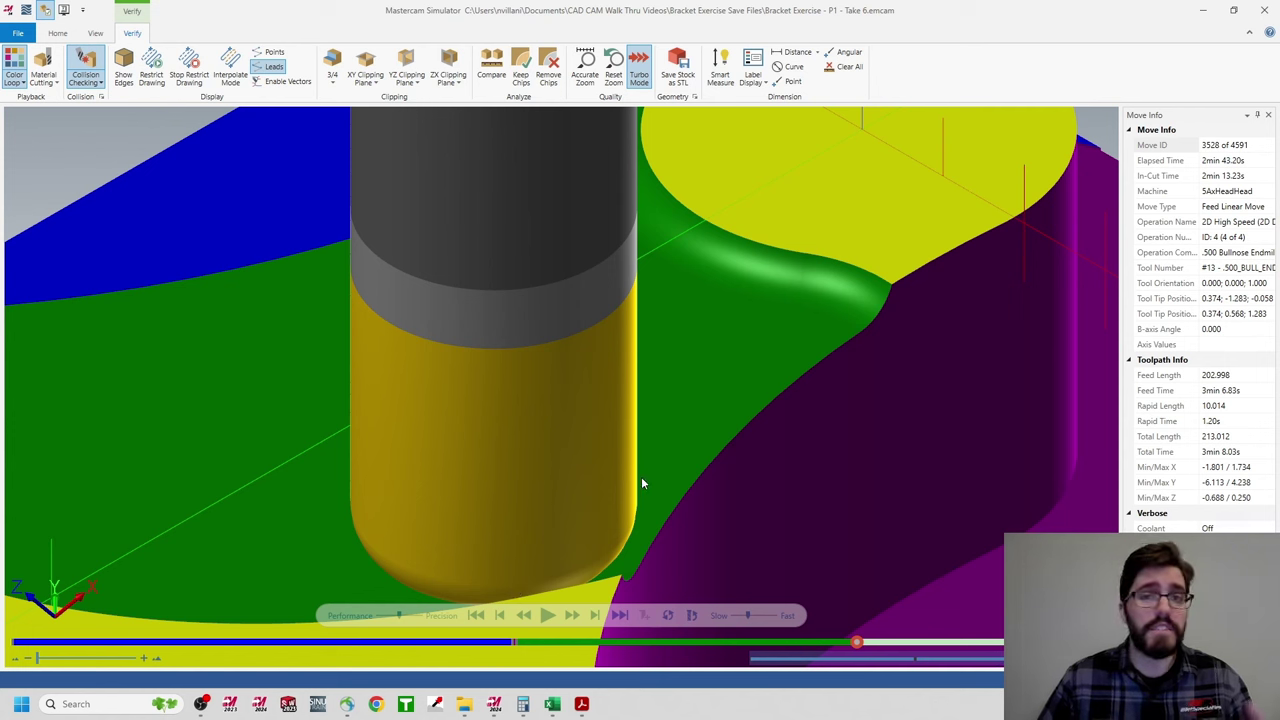
scroll(698, 401, "down", 3)
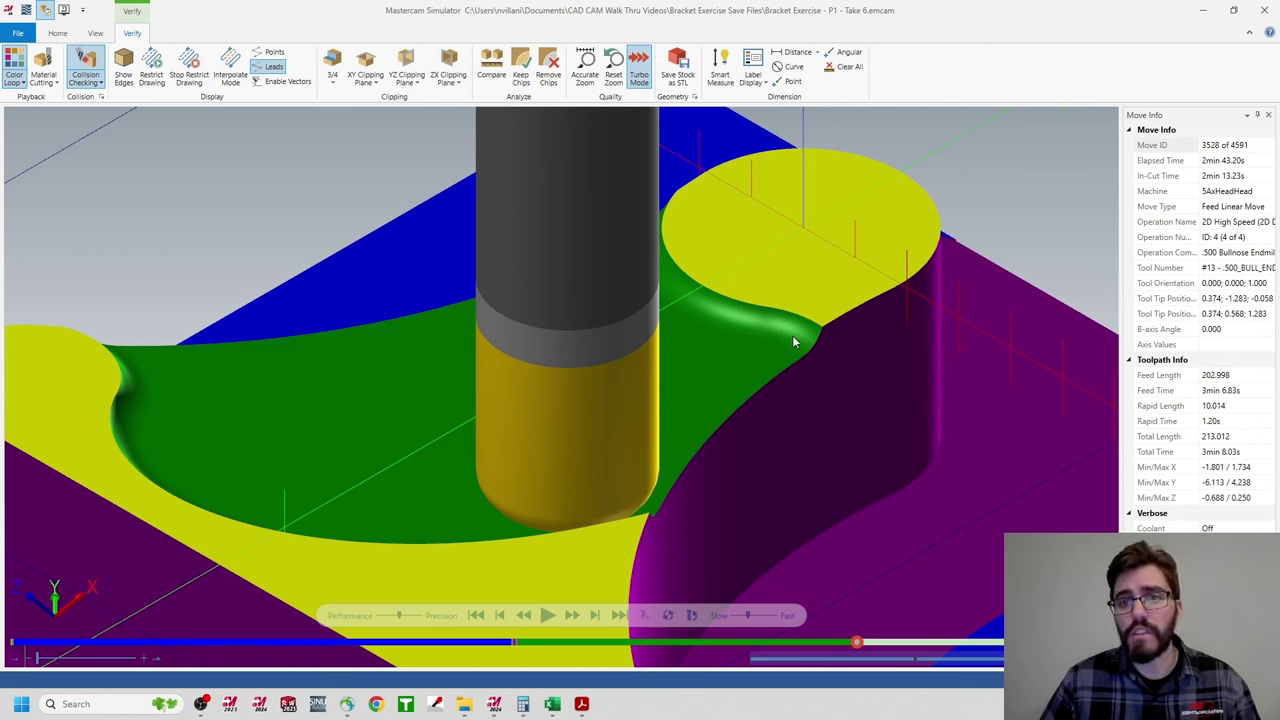
- Run the verification to the end of operation 4, examine the cut around the three bosses, and close the simulator
scroll(654, 566, "down", 2)
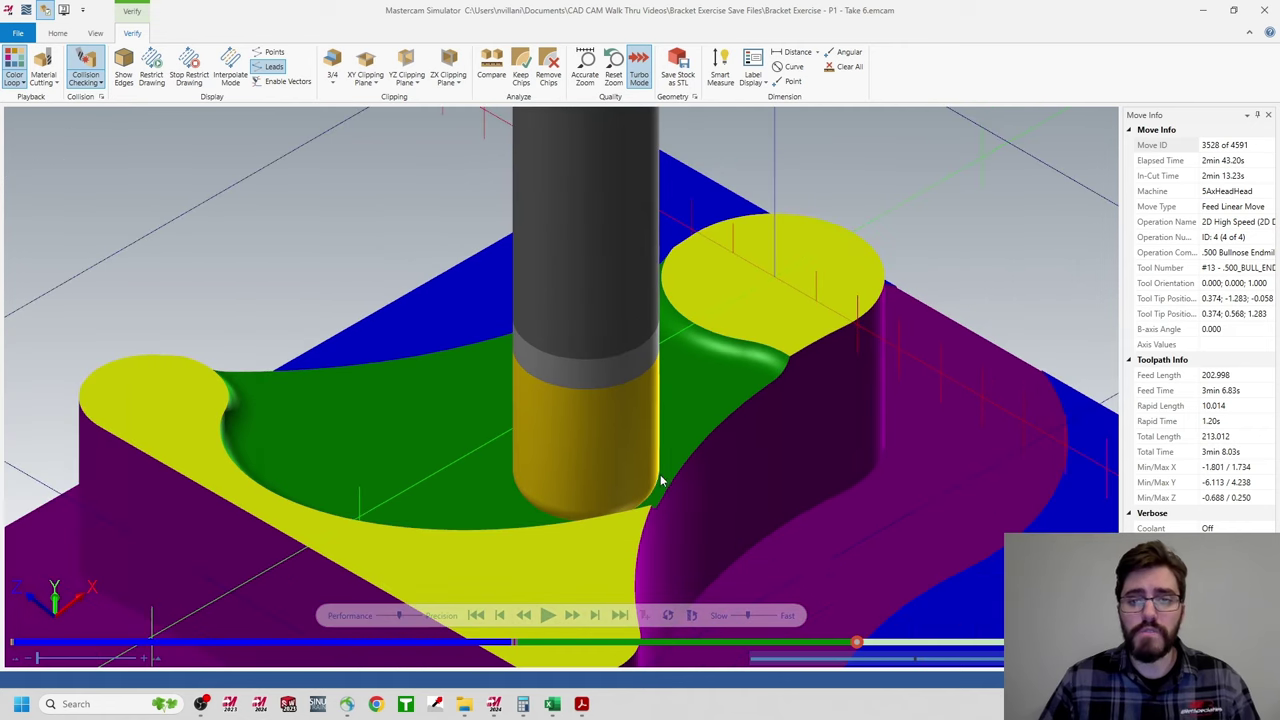
left_click(545, 618)
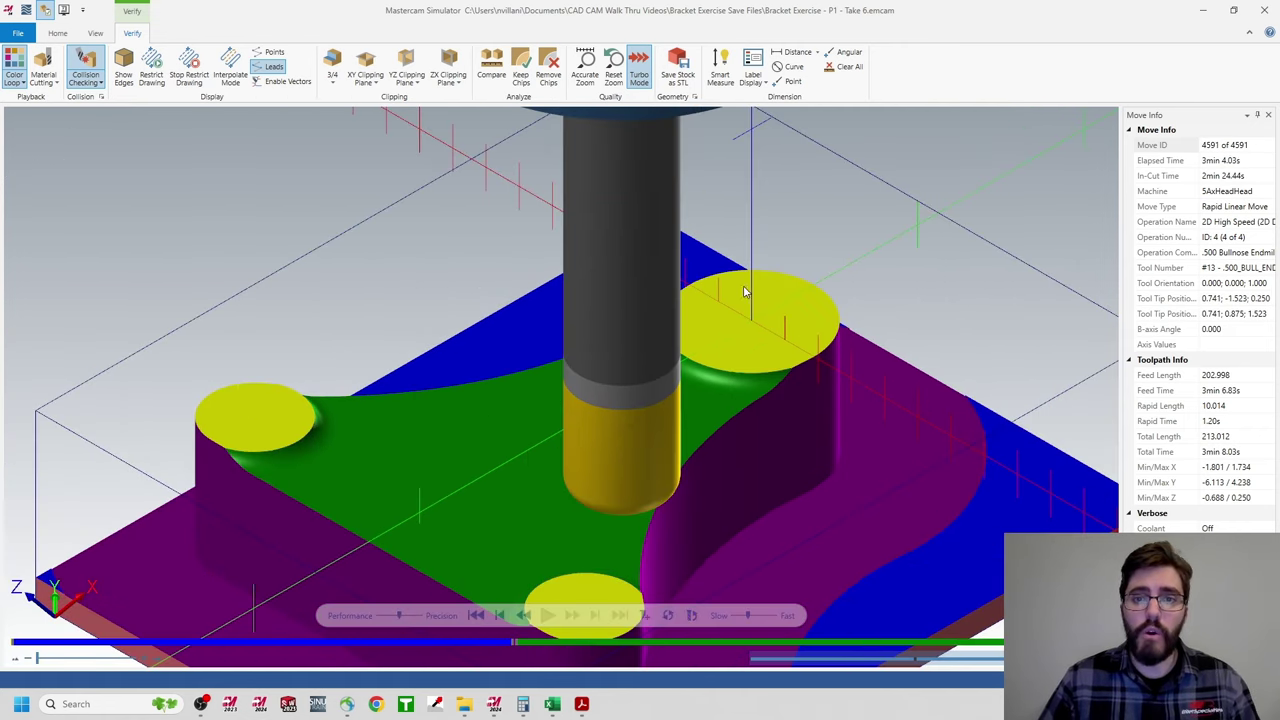
scroll(606, 494, "down", 2)
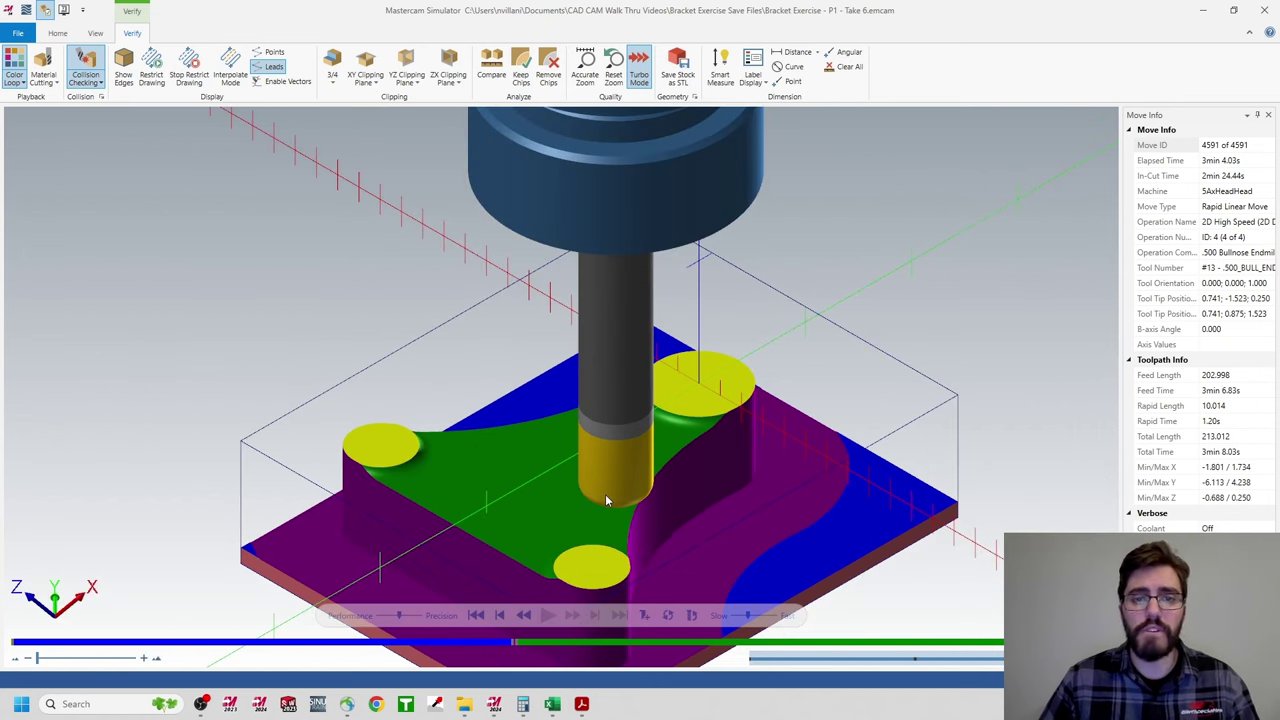
middle_click_drag(606, 494, 629, 428)
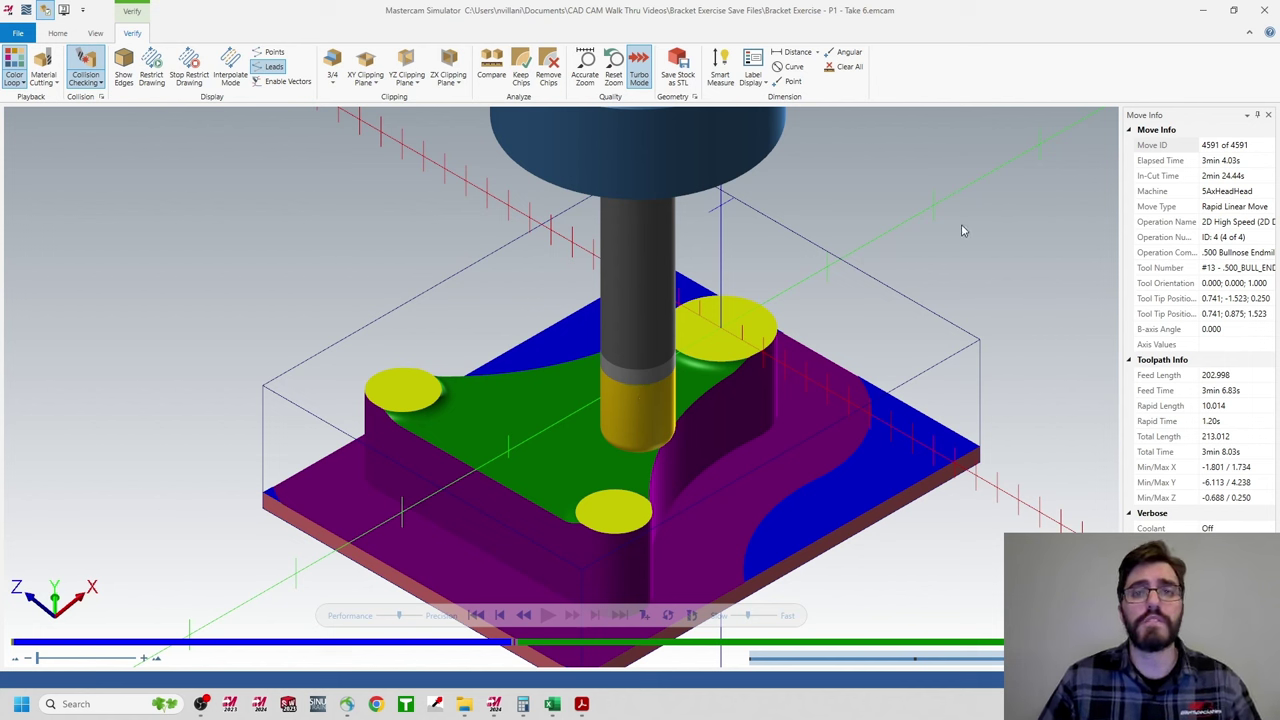
left_click(1266, 12)
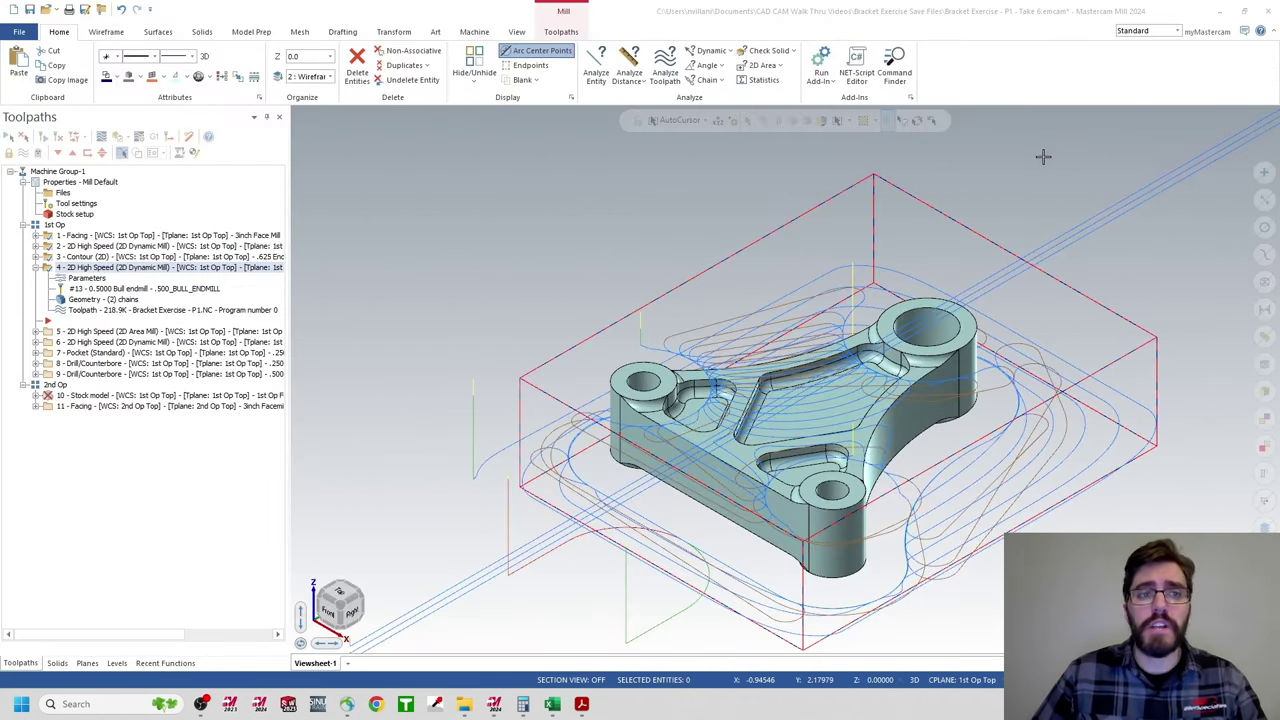
- Assign tool 14, the .250 bull endmill, to operation 5 (2D Area Mill) and re-initialize its feeds and speeds
left_click(150, 339)
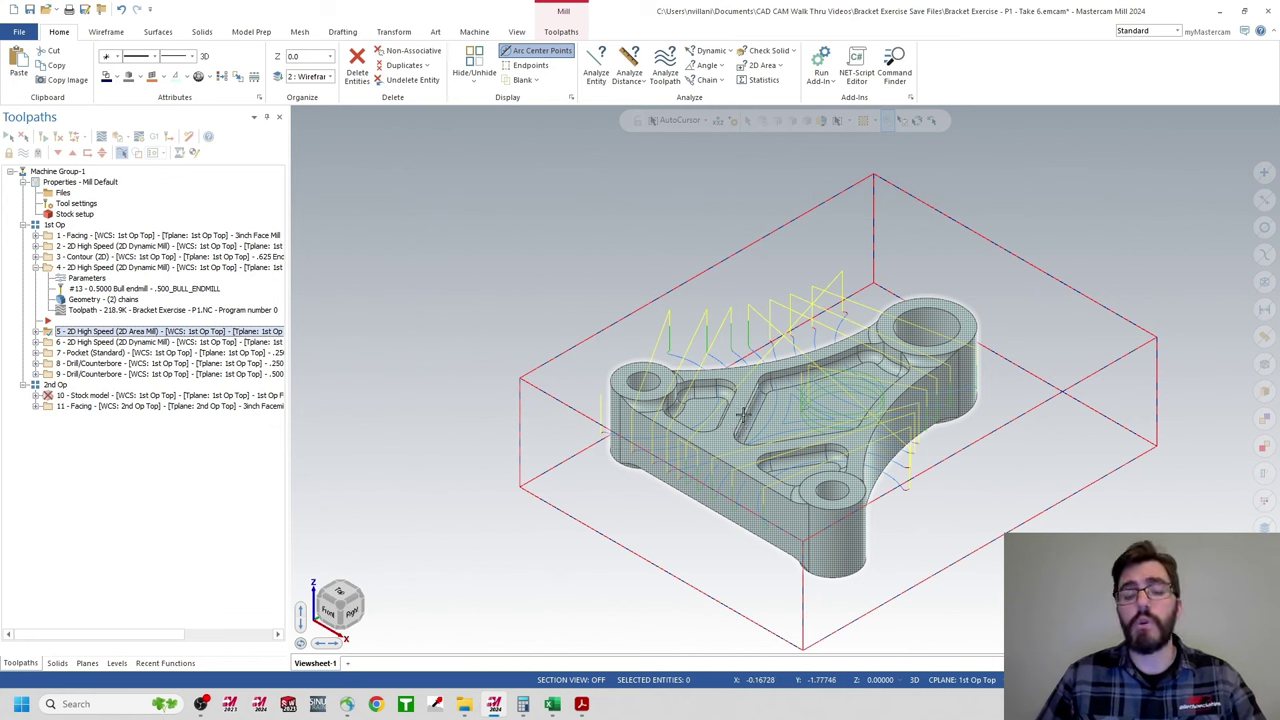
left_click(55, 334)
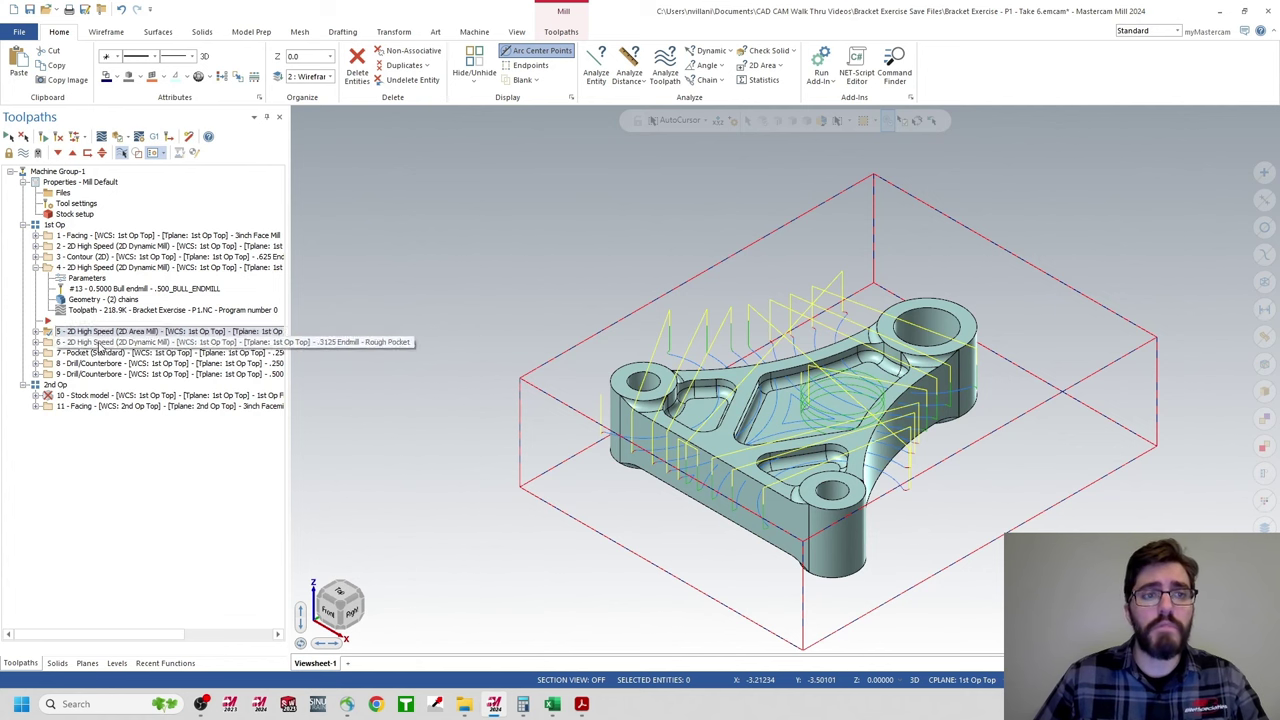
left_click(36, 335)
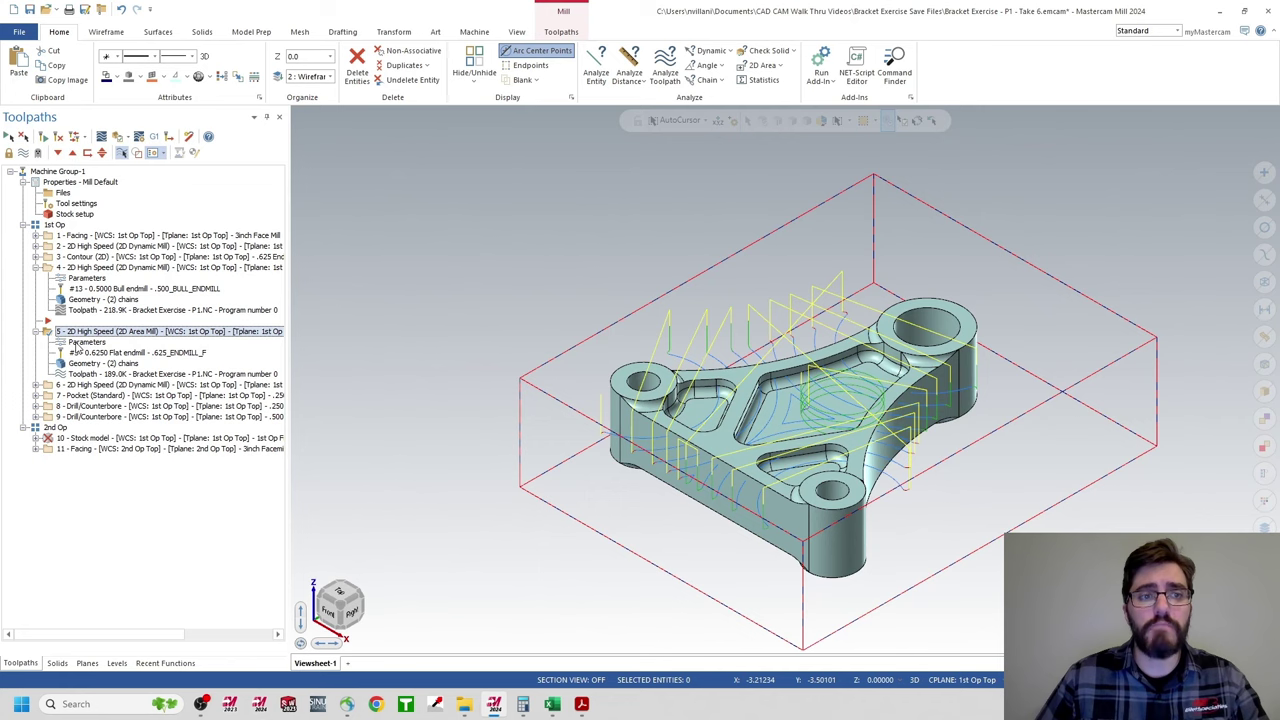
left_click(77, 345)
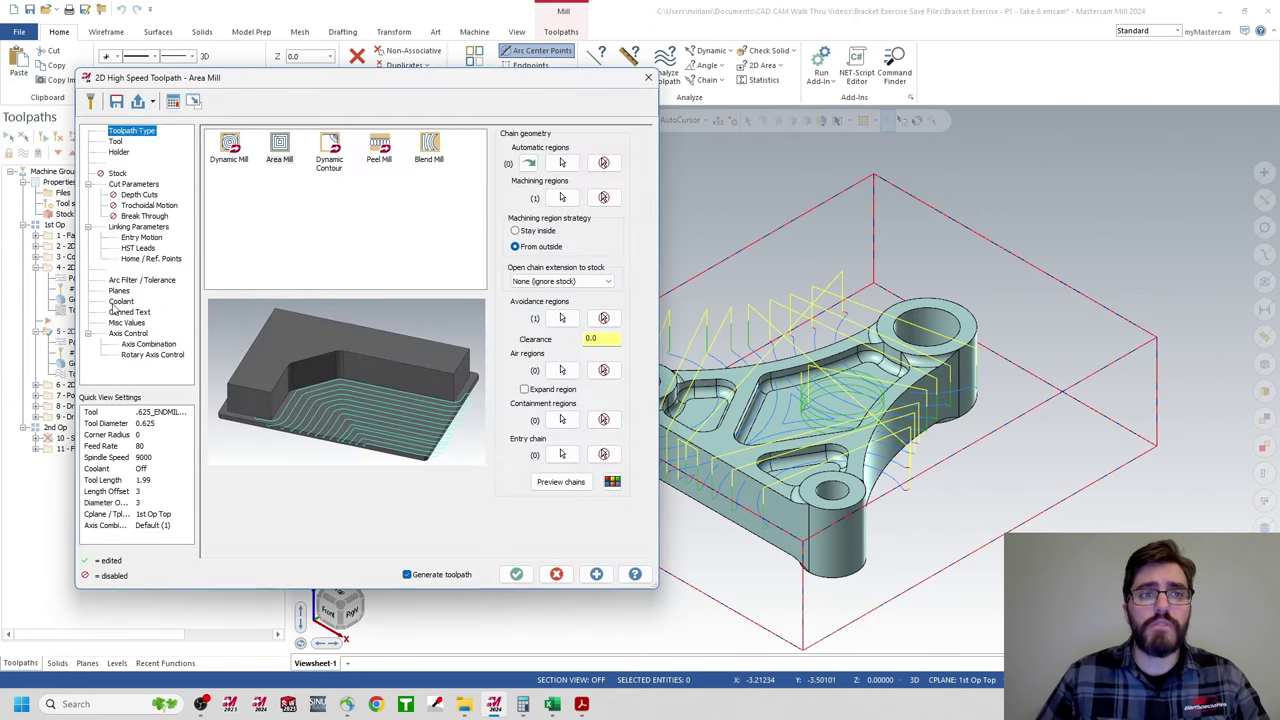
left_click(116, 142)
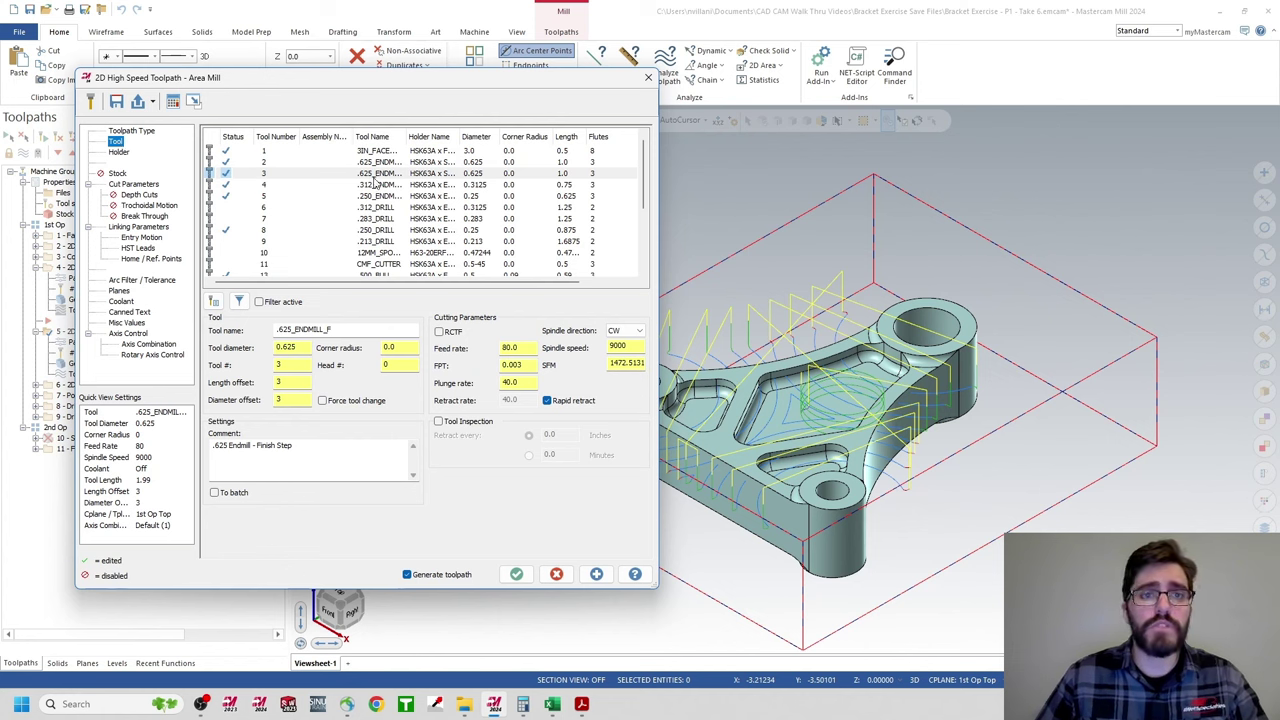
scroll(373, 182, "down", 3)
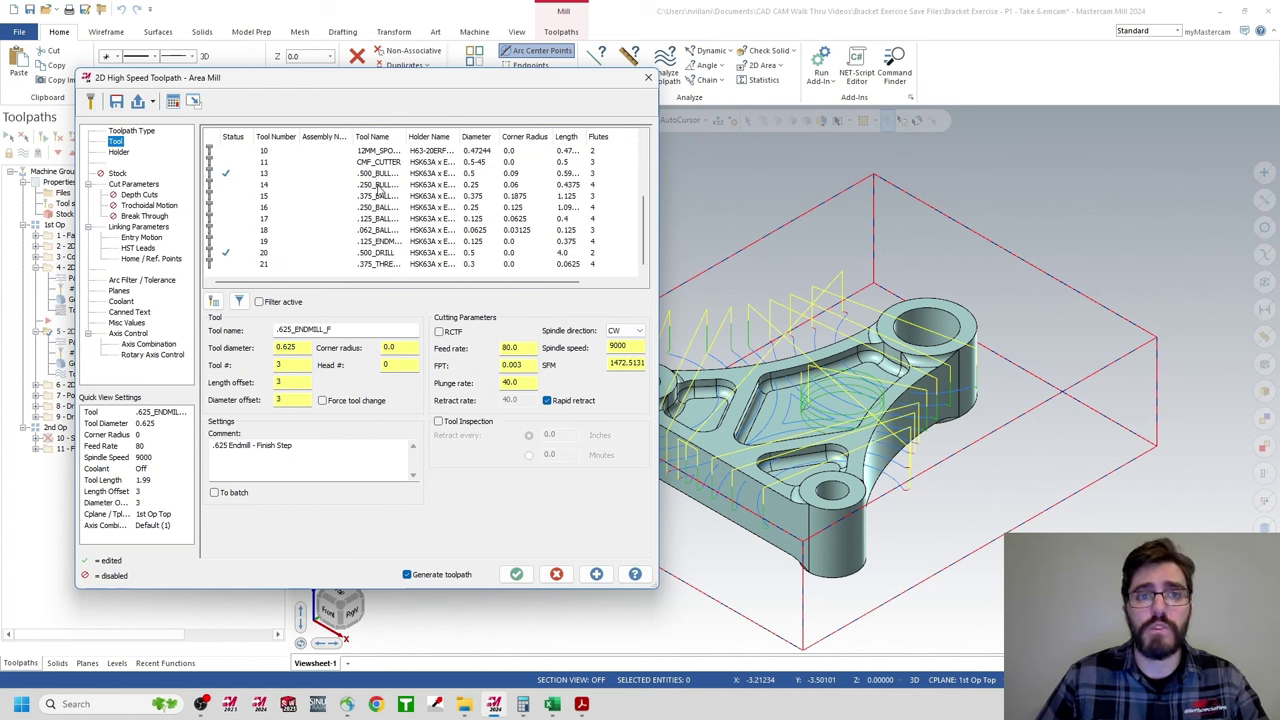
left_click(271, 185)
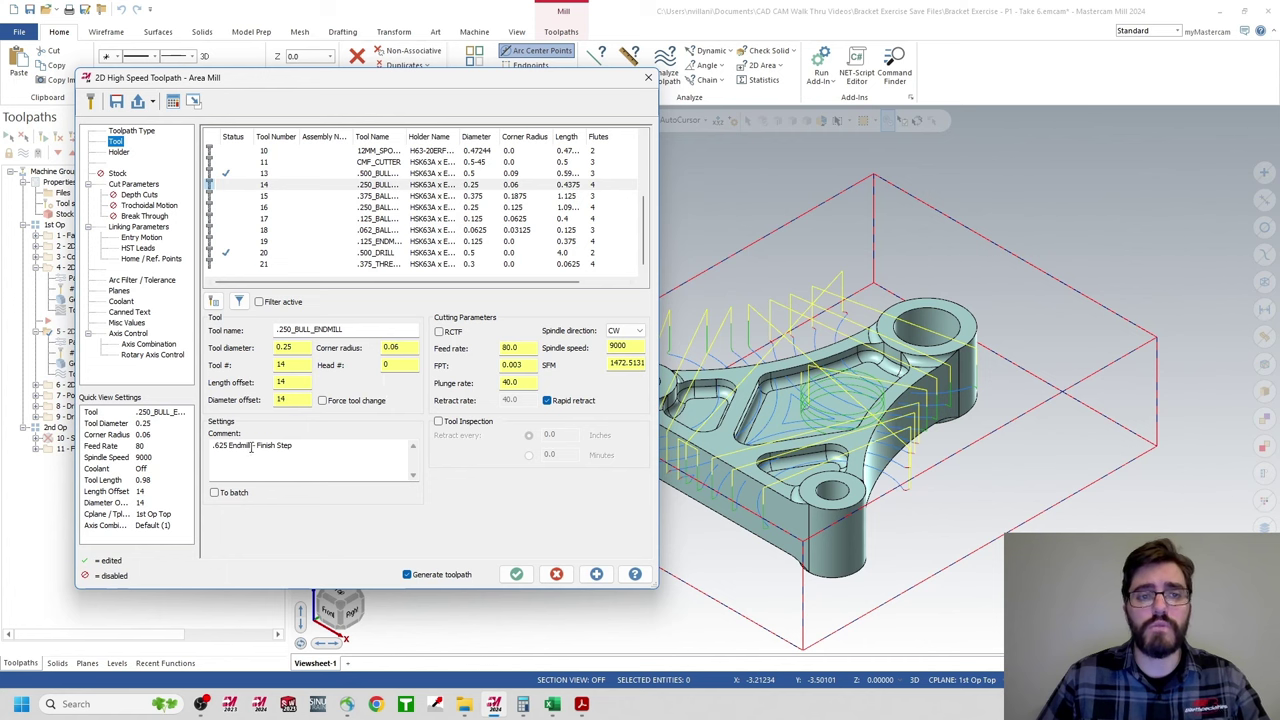
right_click(372, 187)
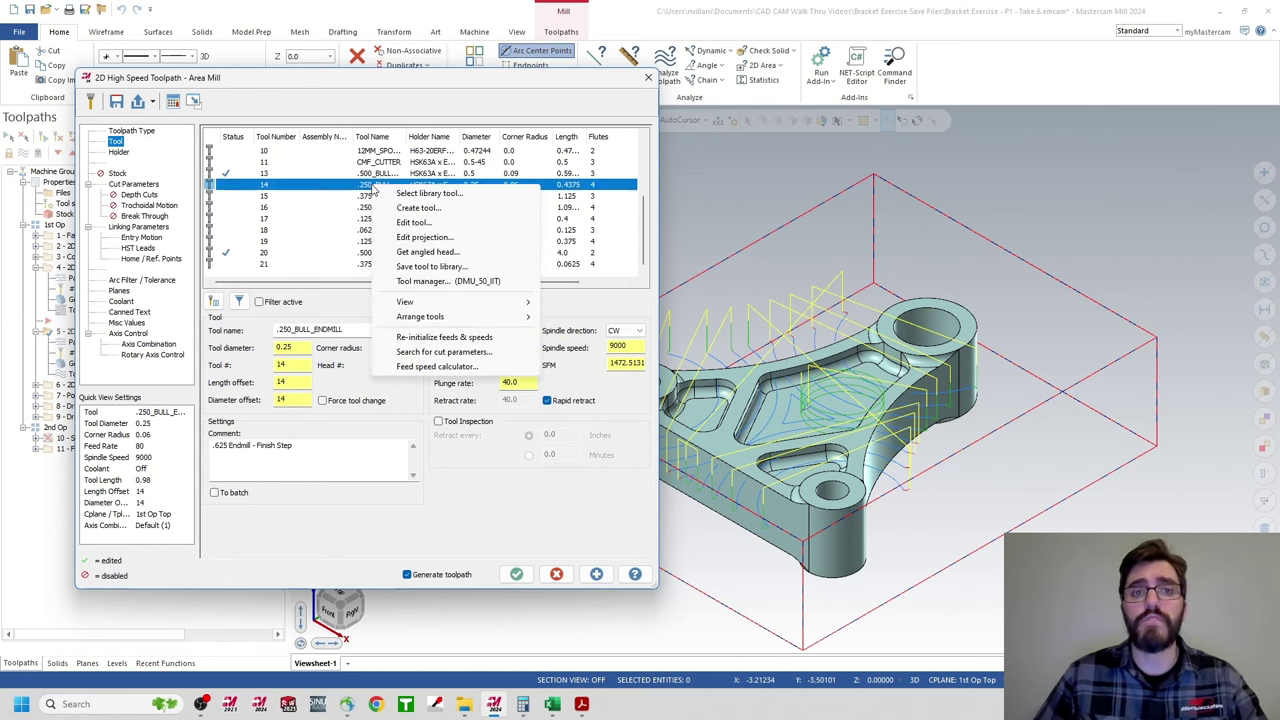
left_click(431, 338)
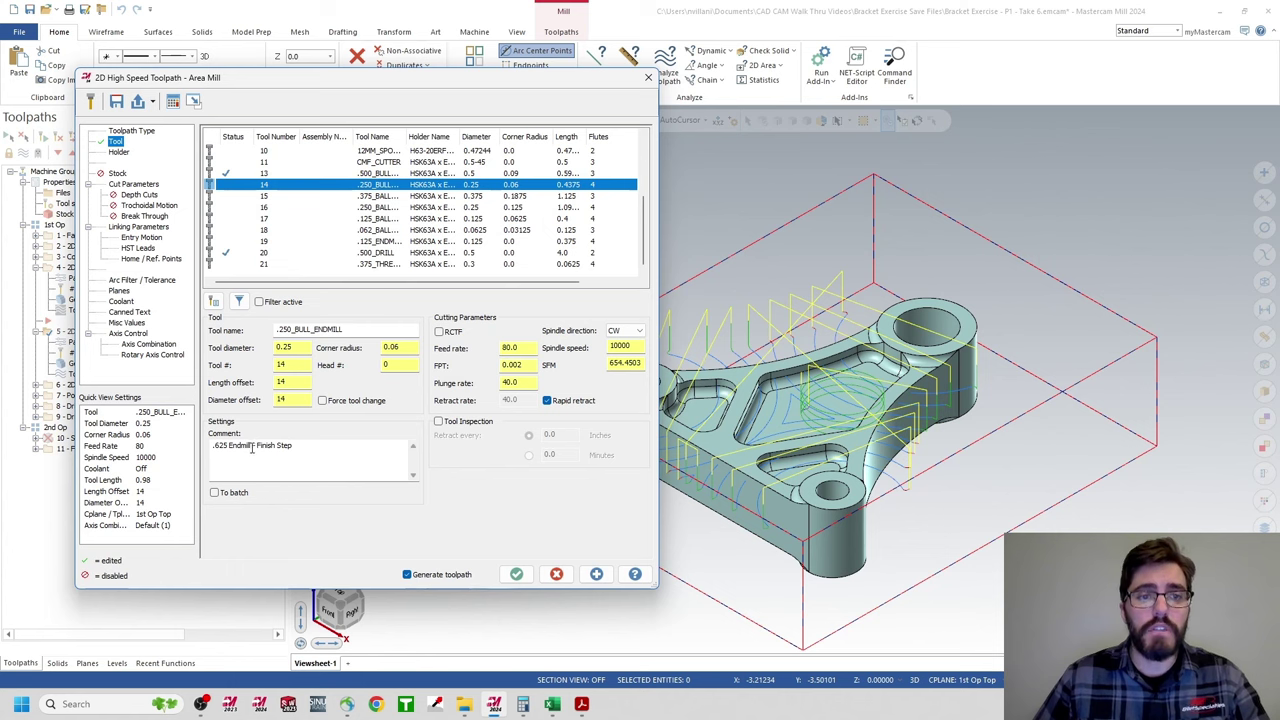
- Change operation 5's tool comment to ".250 Bullnose Endmill - Finish Step"
left_click_drag(252, 447, 206, 457)
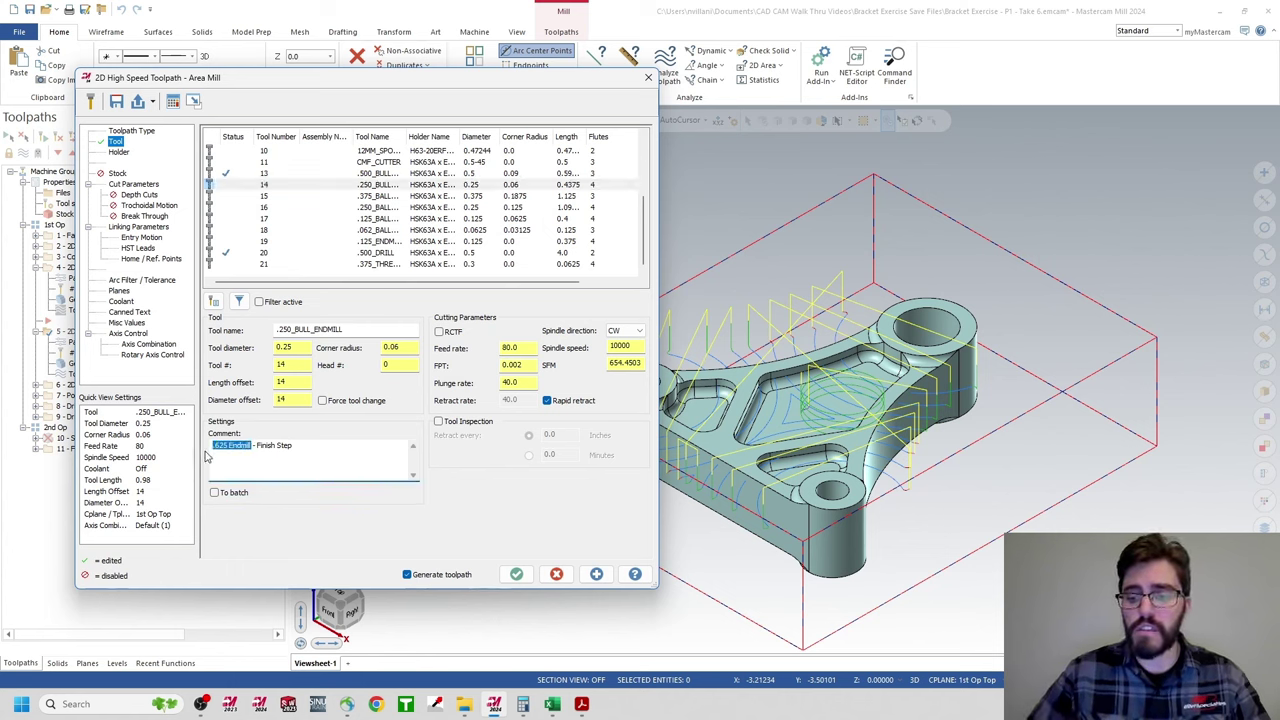
type(".250")
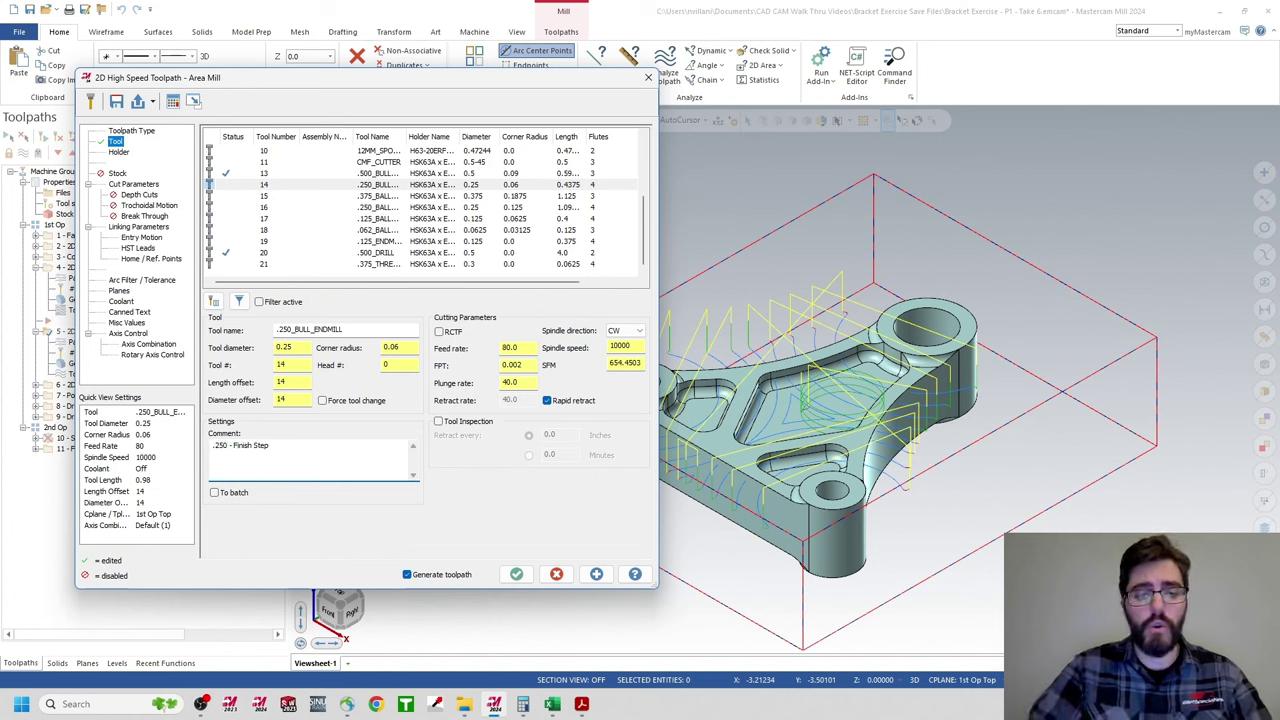
type(" Bullnose E")
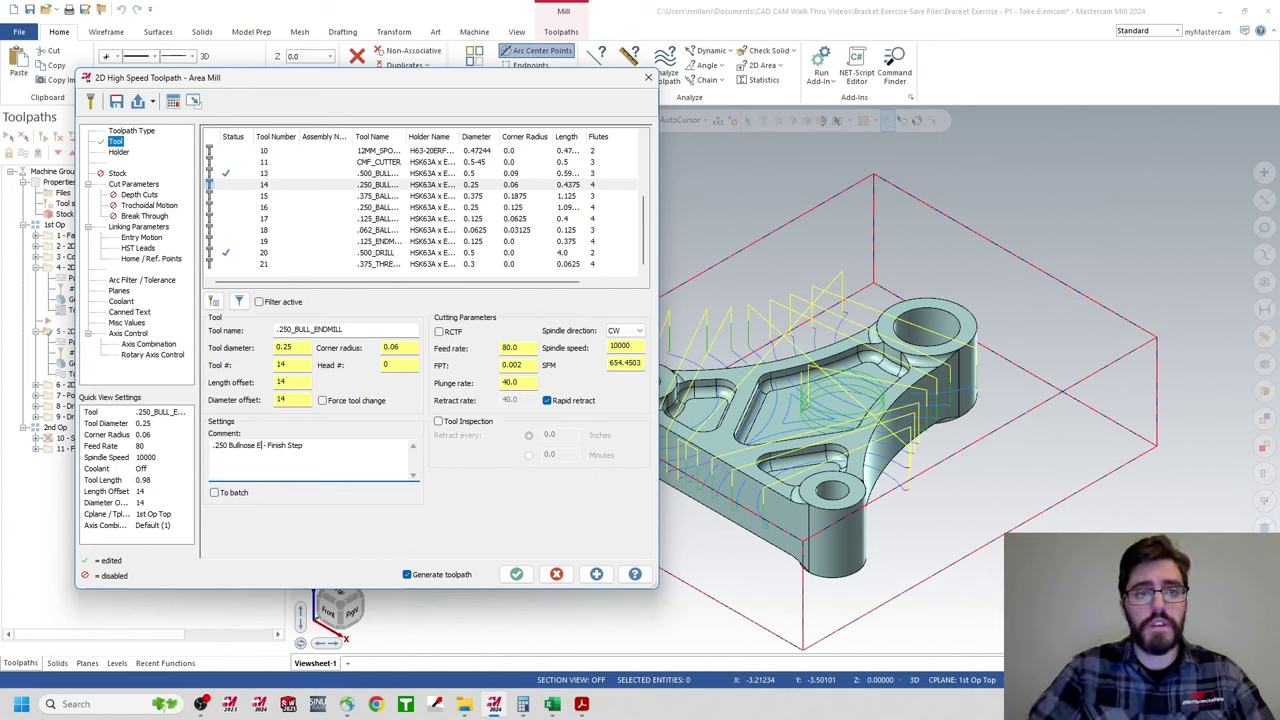
type("ndmill")
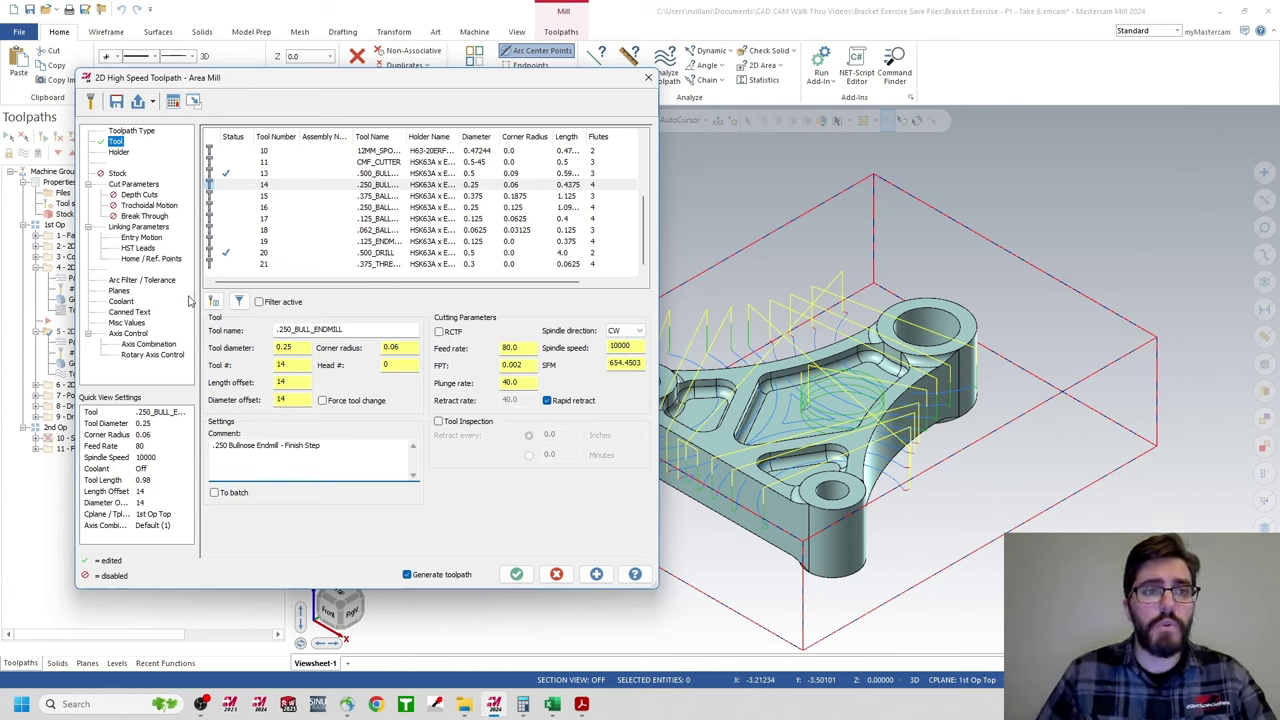
- Set operation 5's depth to -0.0625 from a point on the bracket's web face, and accept the parameters to regenerate the toolpath
left_click(143, 228)
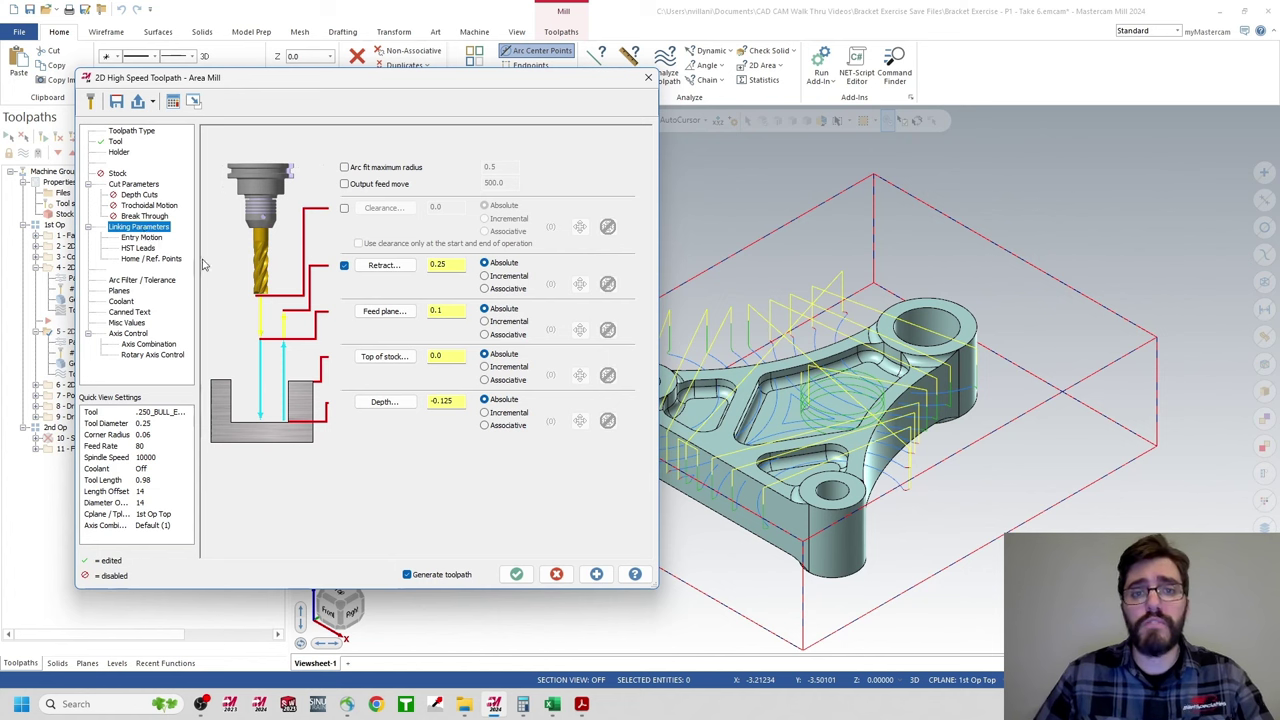
left_click(392, 406)
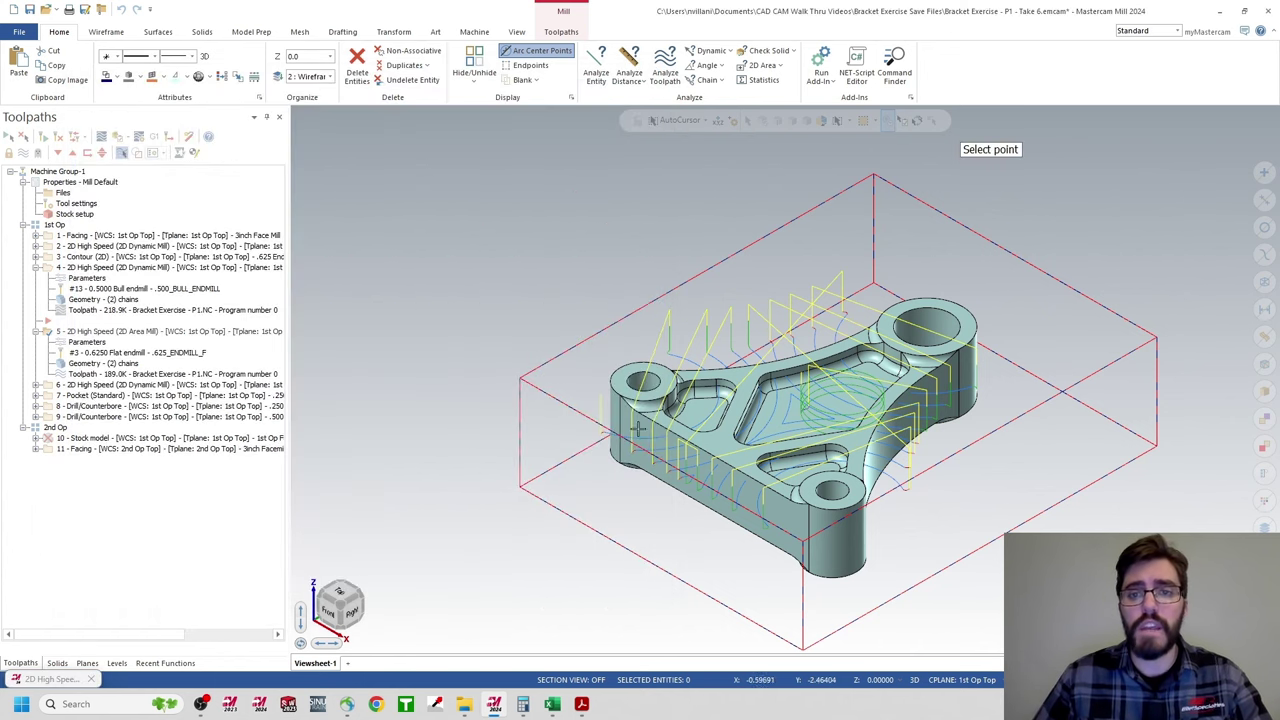
left_click(716, 464)
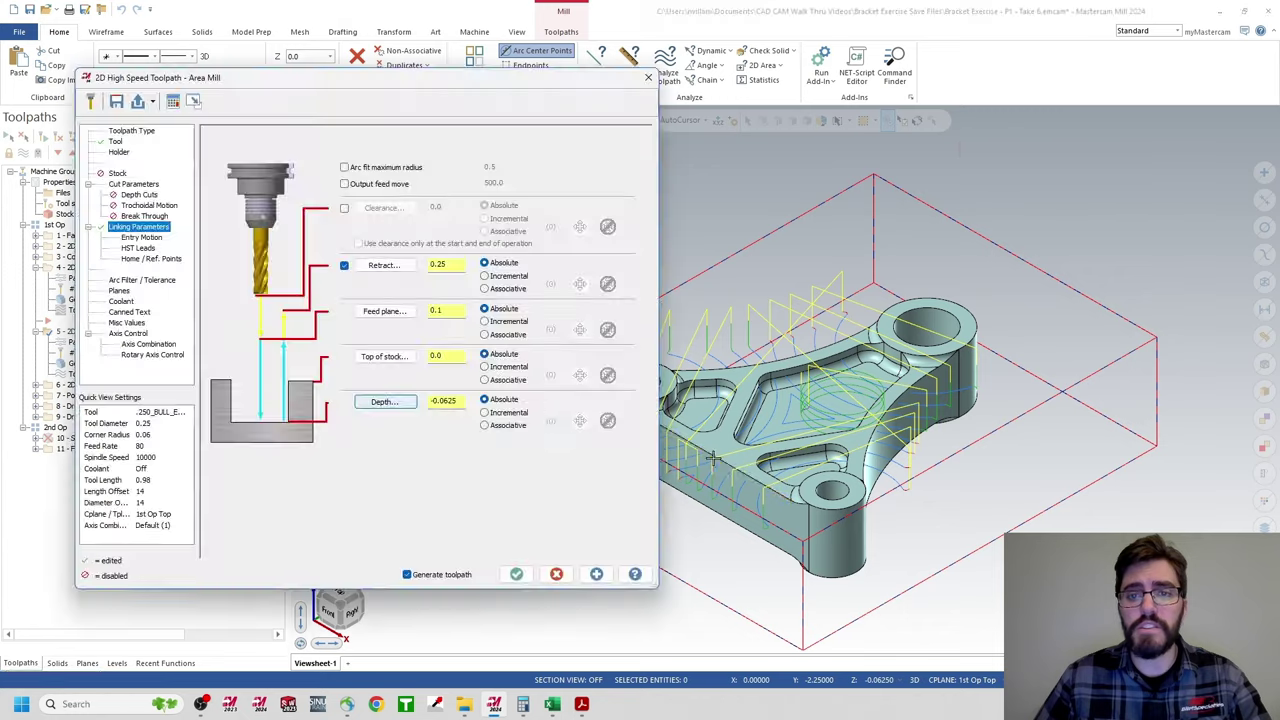
left_click(517, 574)
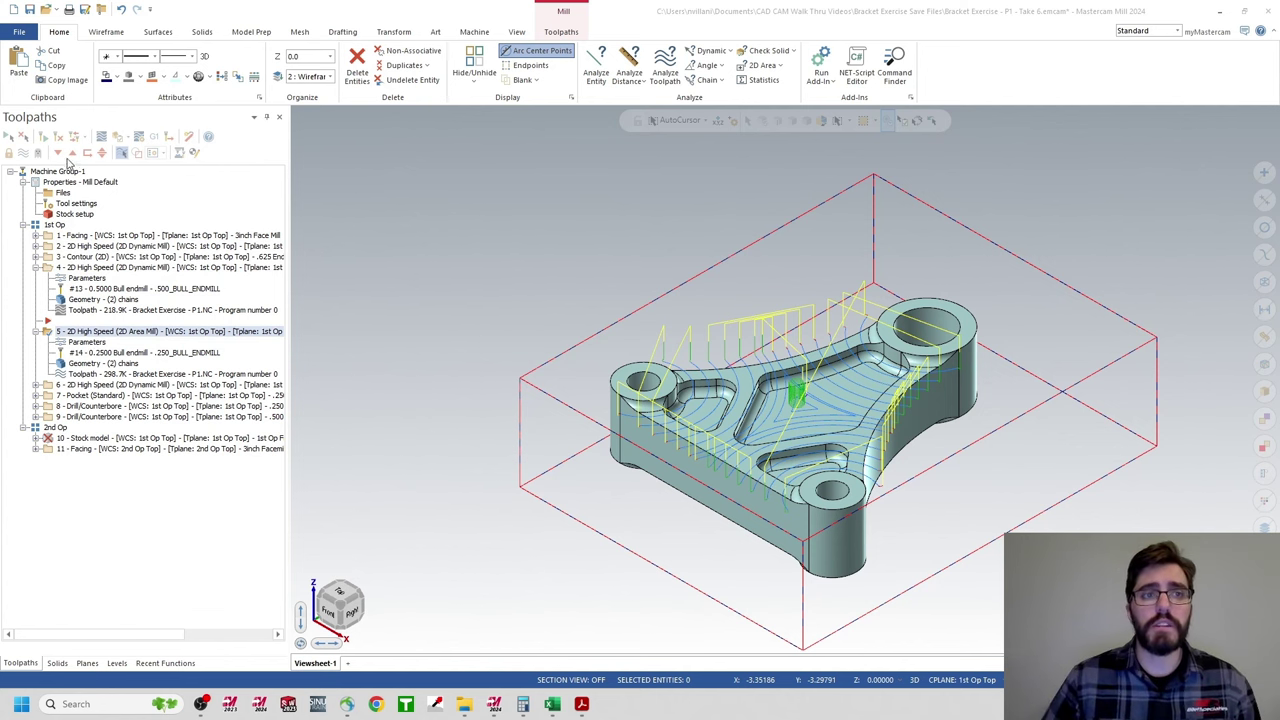
- Move the insert position below operation 5, and open operations 1 to 5 in the Verify simulation
left_click(58, 153)
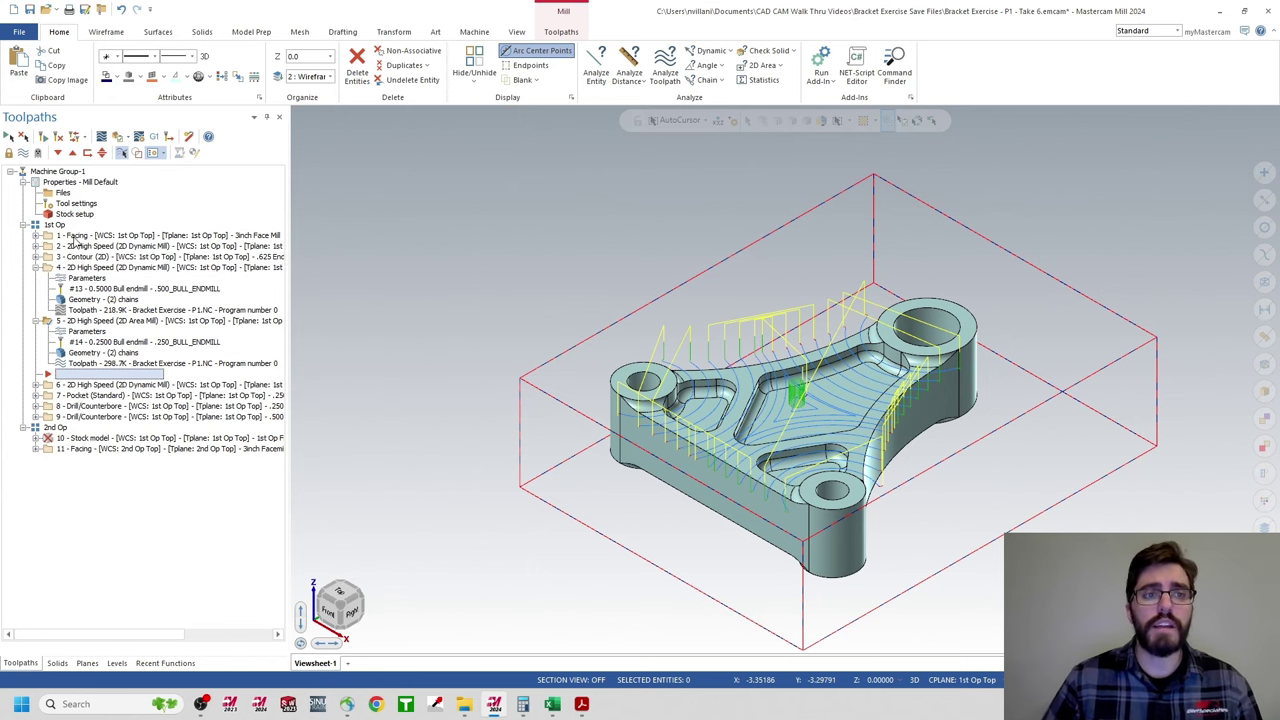
left_click(75, 238)
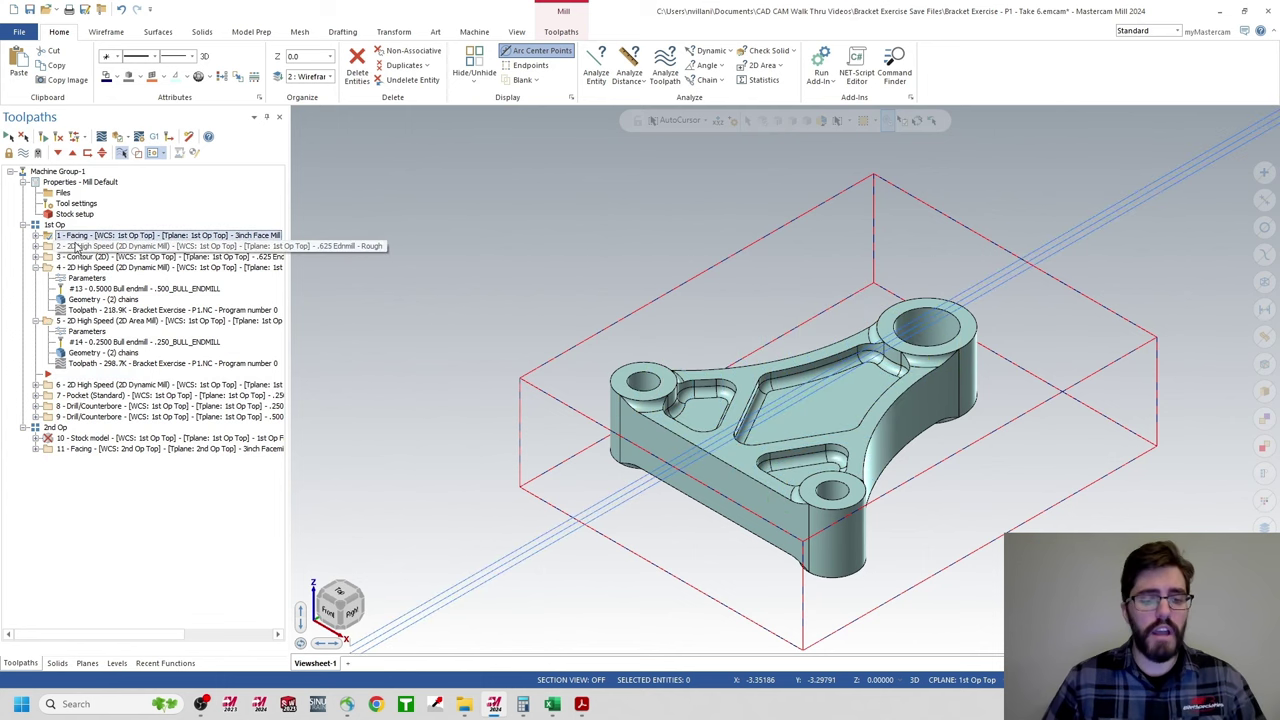
left_click(77, 323)
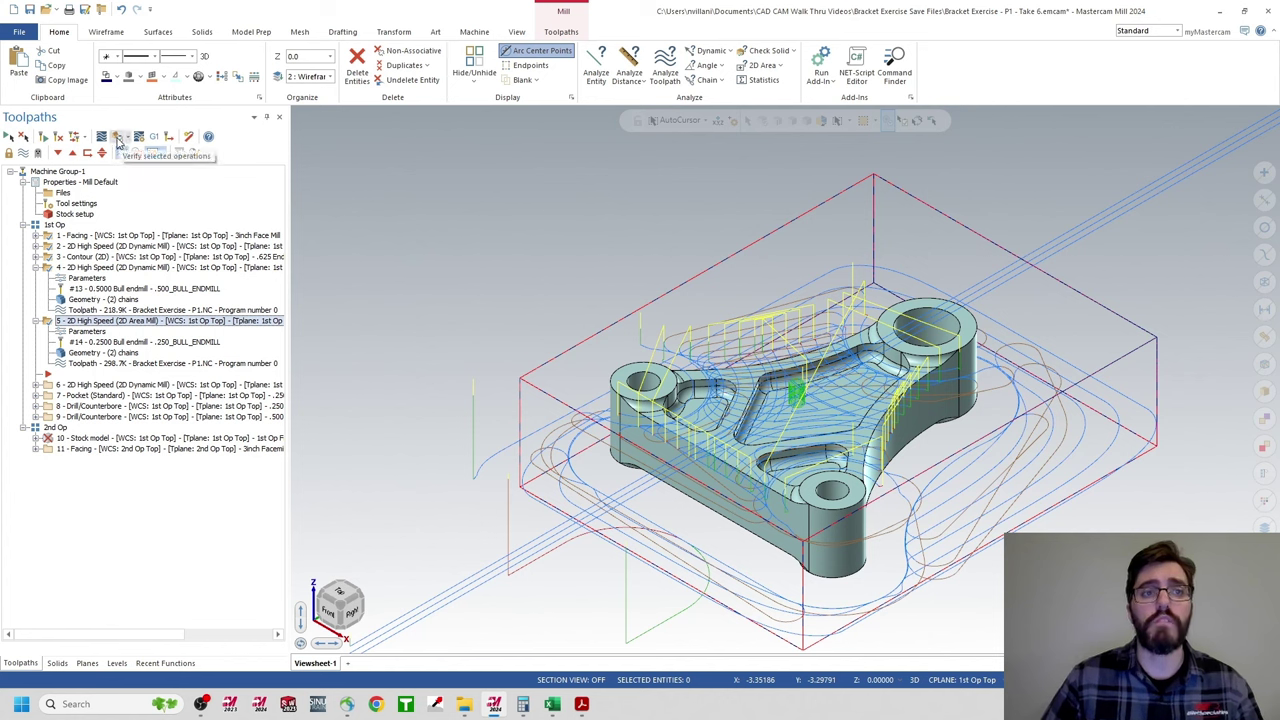
left_click(124, 152)
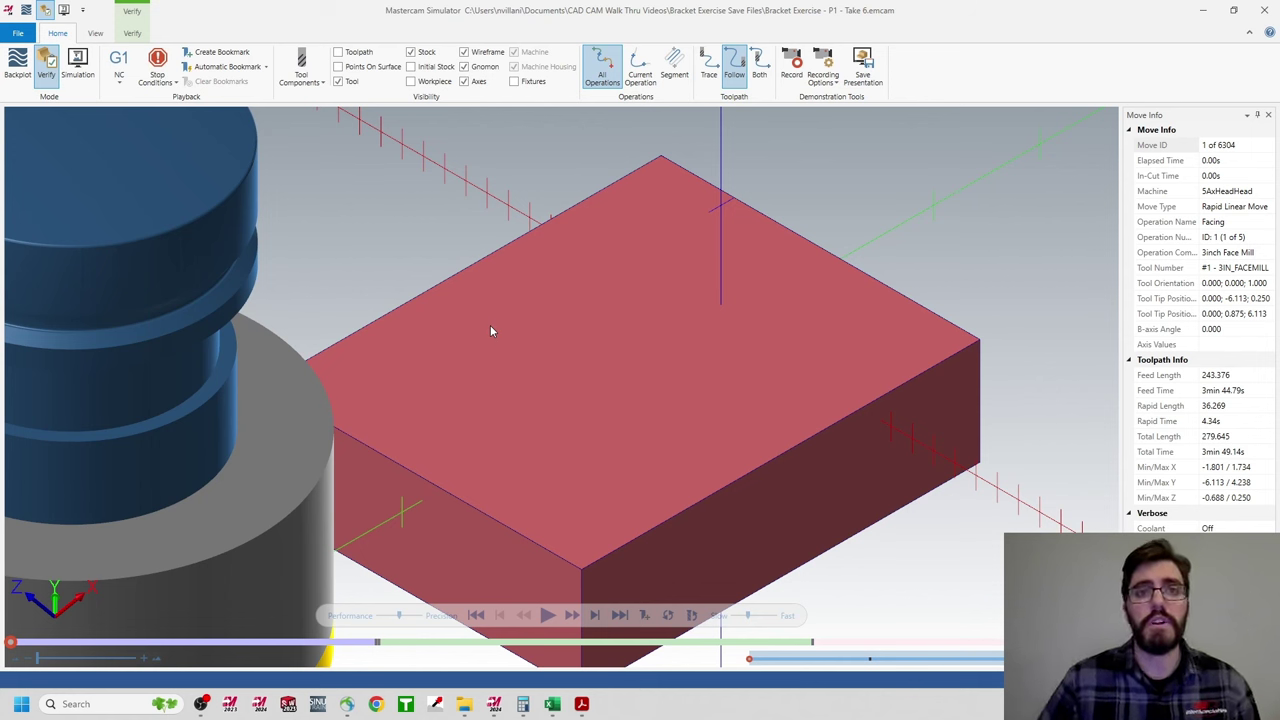
- Make the stock translucent with the workpiece shown solid, and run the verification of operations 1 to 5 to the end
left_click(411, 53)
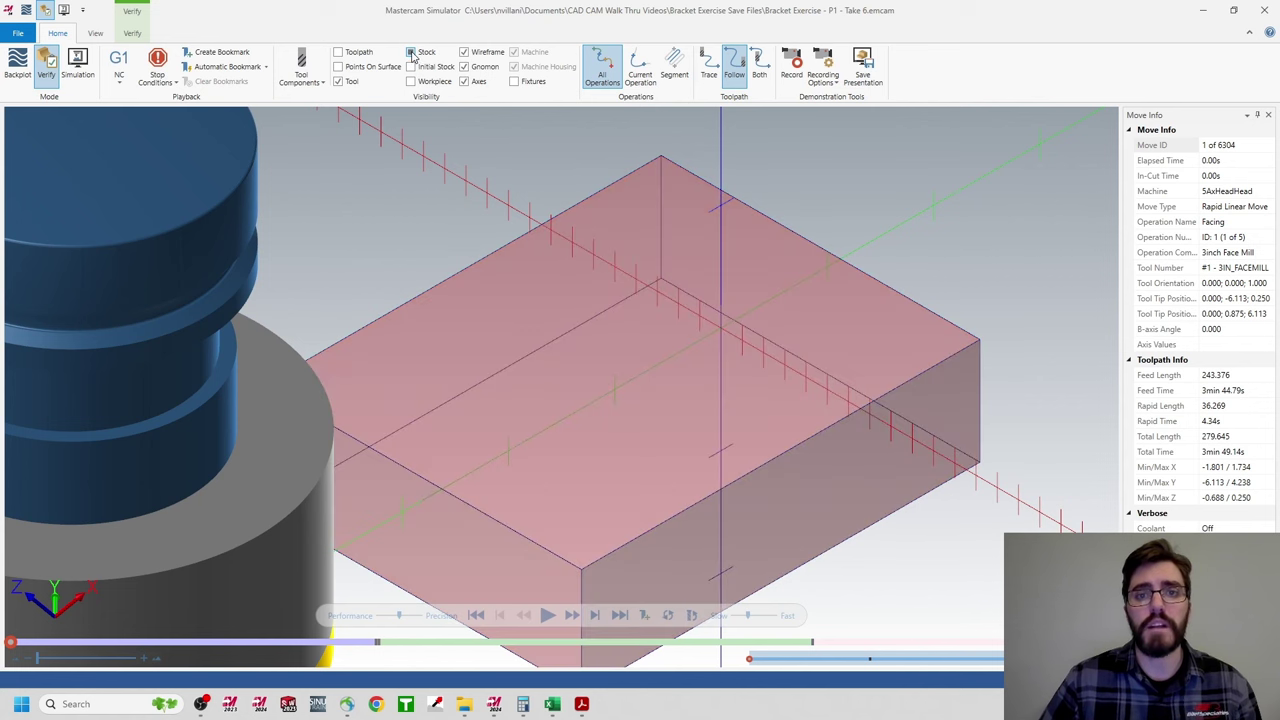
left_click(411, 81)
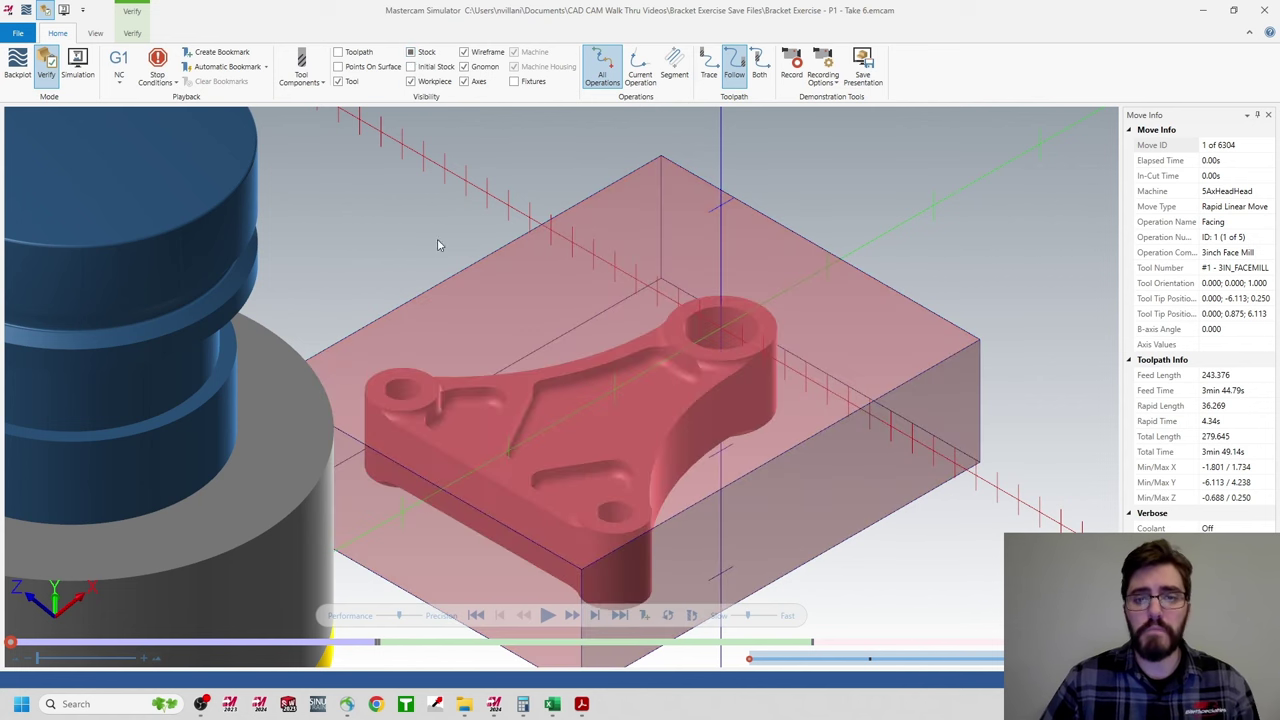
left_click(548, 615)
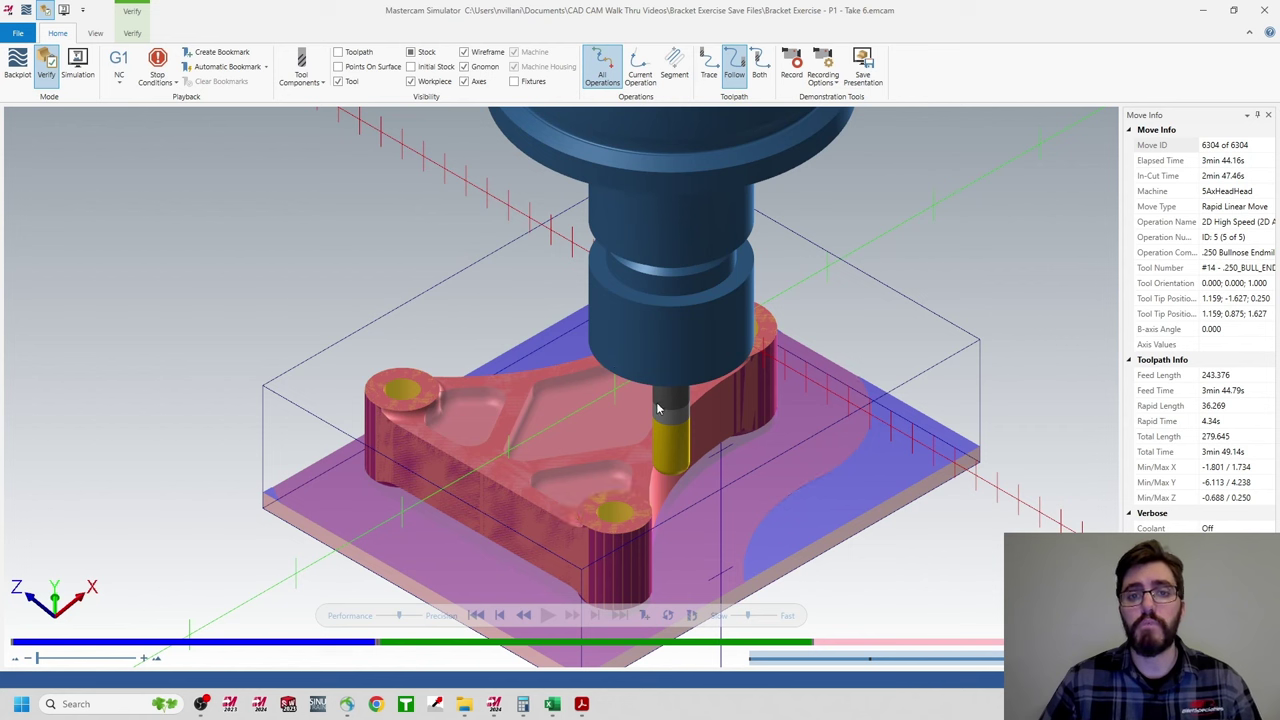
- Hide the tool, examine the machined fillets around the bosses against the workpiece, and close the simulator
left_click(340, 82)
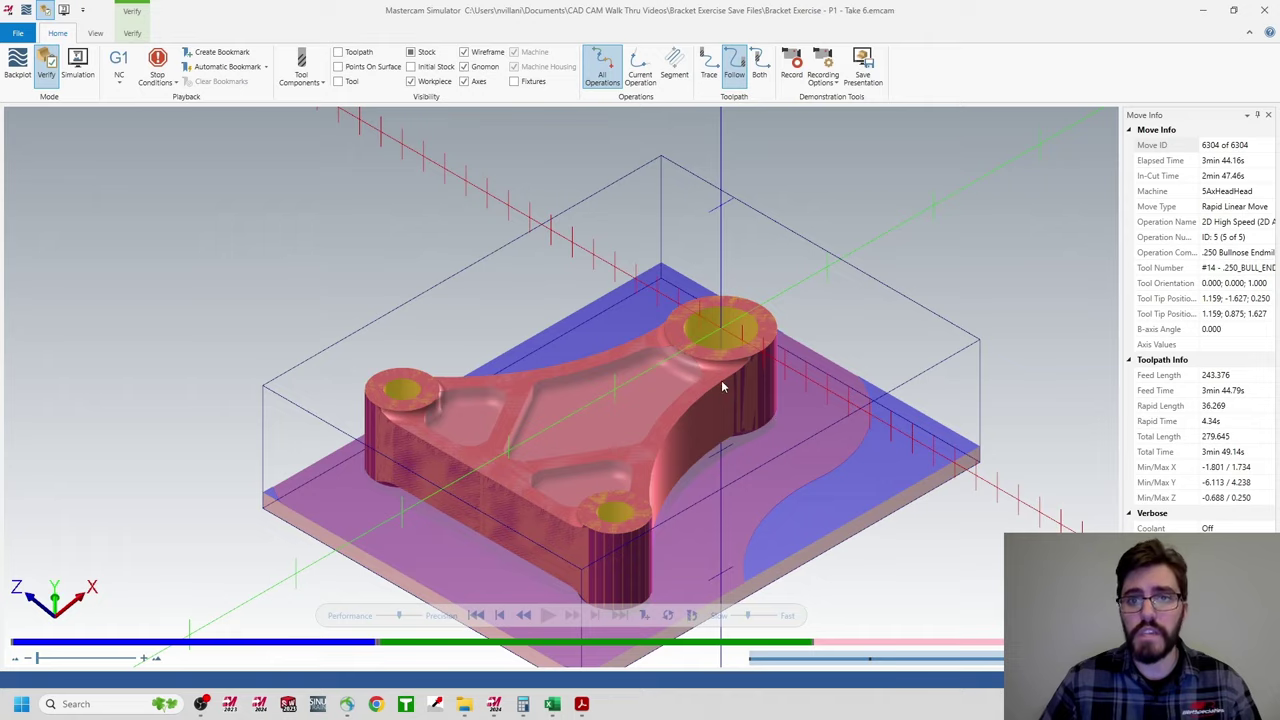
scroll(721, 380, "up", 6)
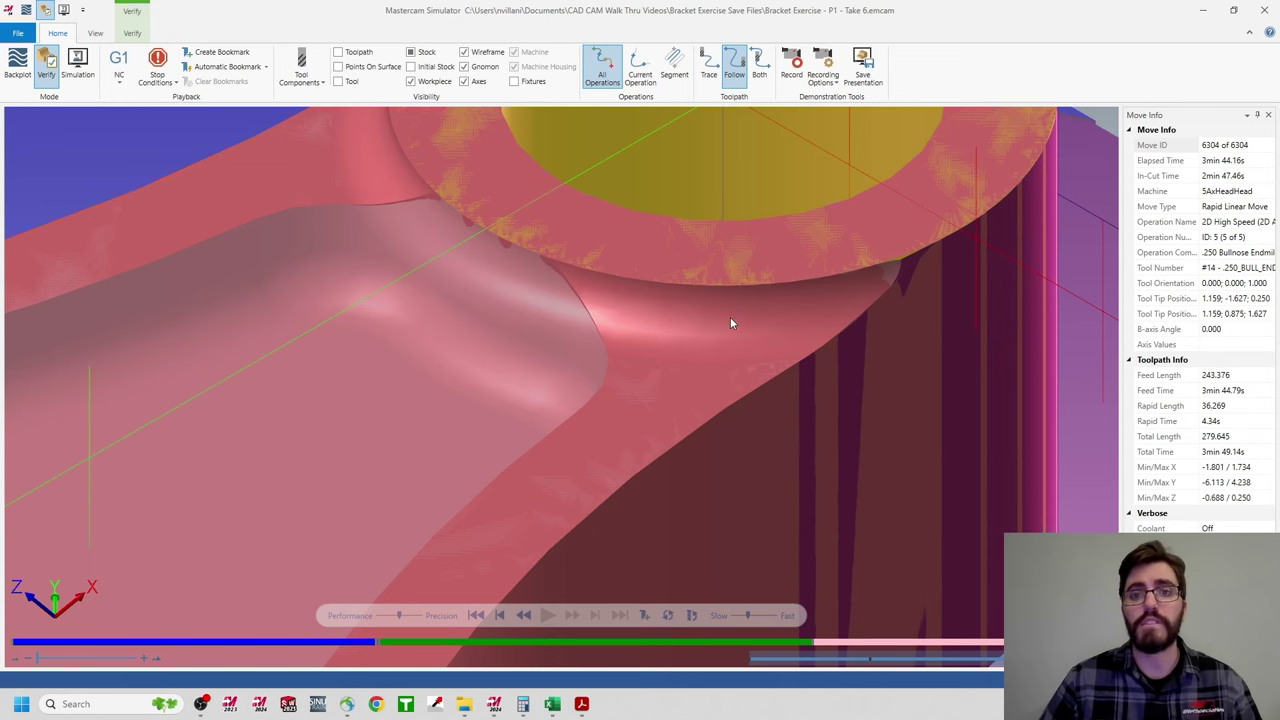
scroll(676, 328, "down", 5)
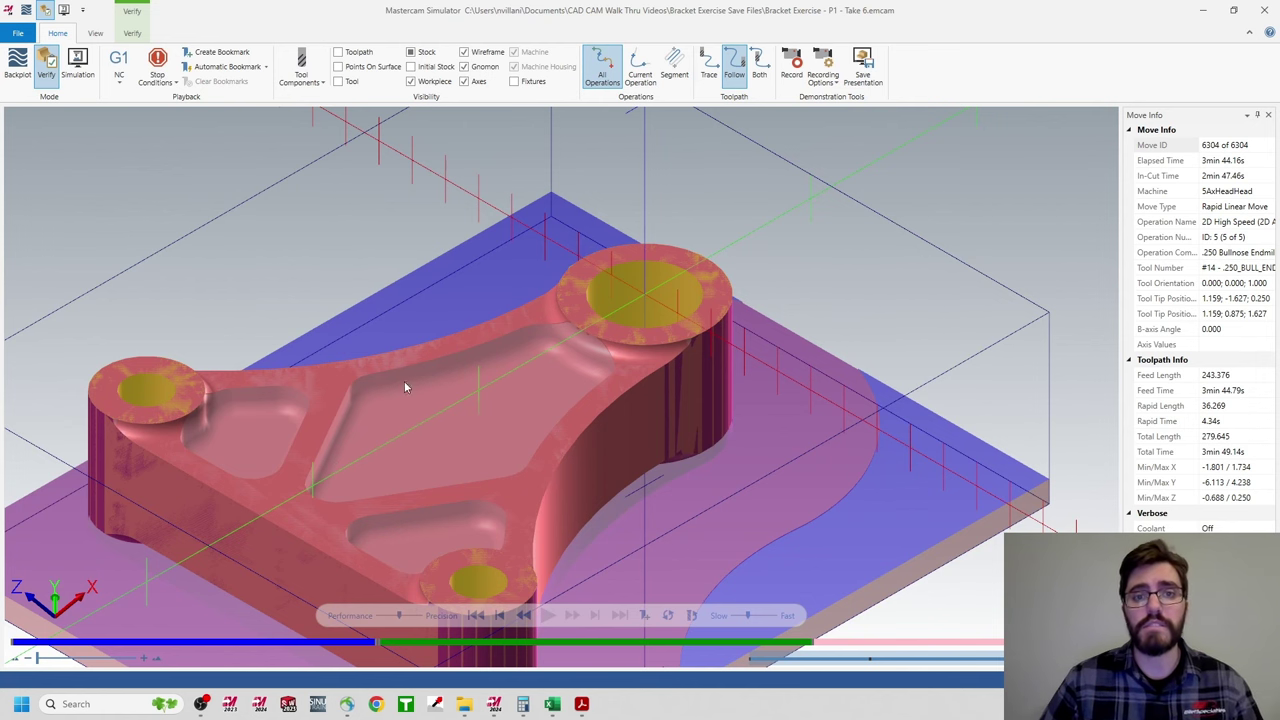
middle_click_drag(460, 412, 792, 303)
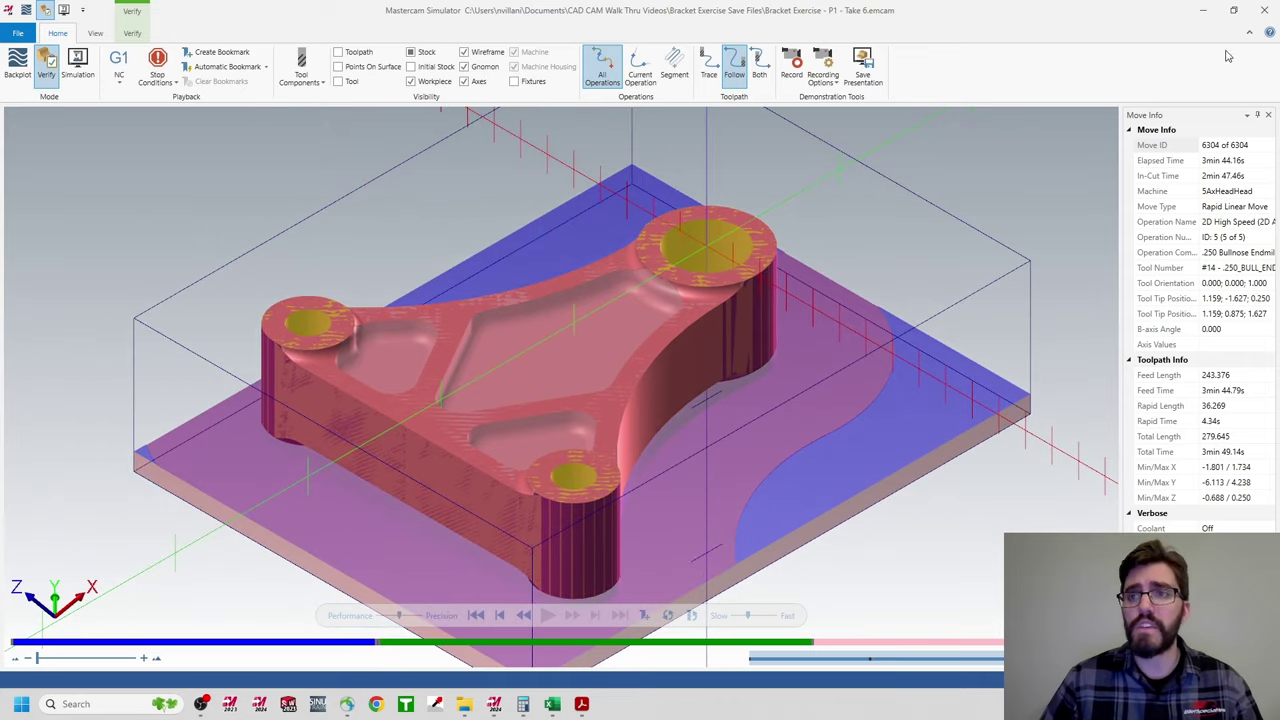
left_click(1268, 12)
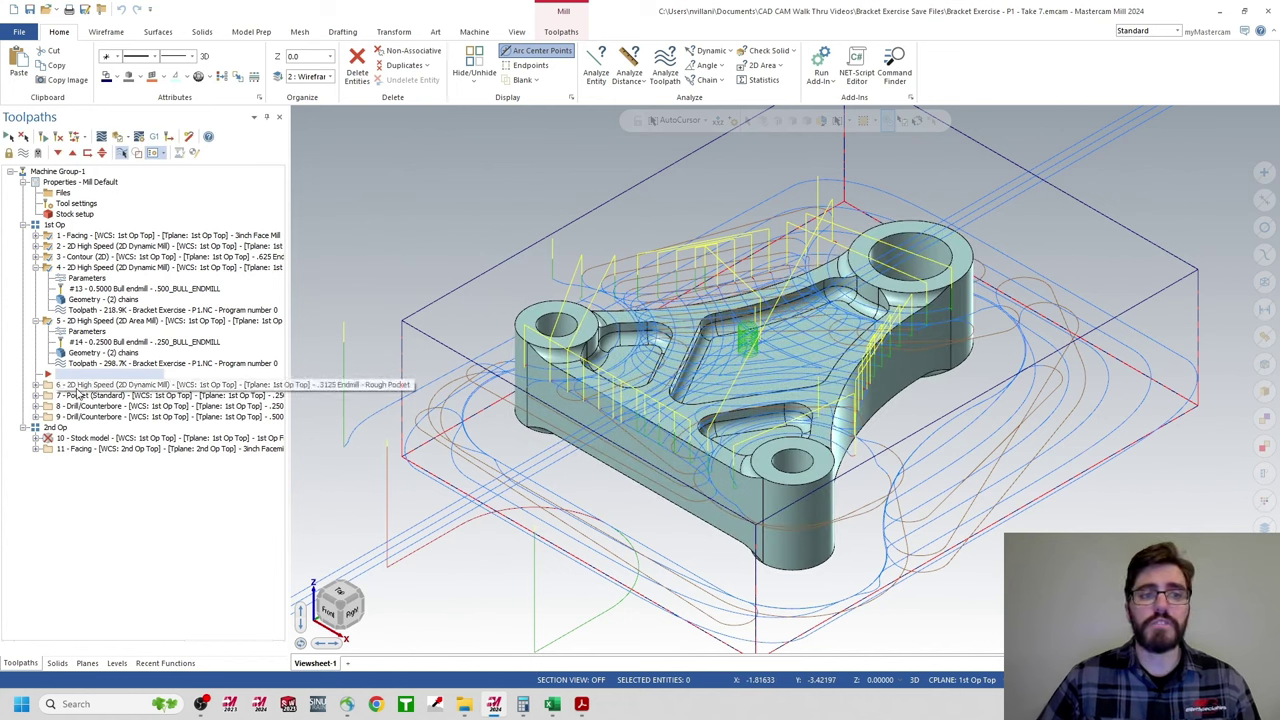
- Open the parameters of operation 6, the rough pocket Dynamic Mill toolpath, and clear the chain from its automatic regions
left_click(76, 389)
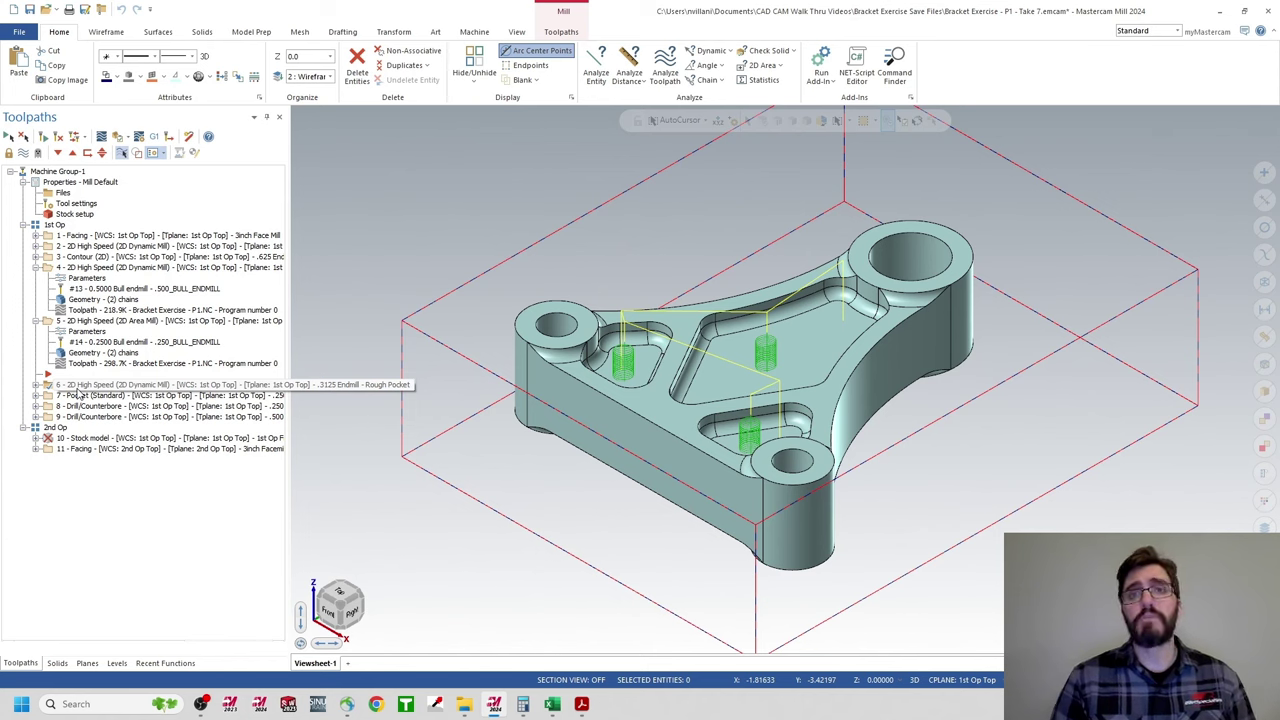
left_click(84, 388)
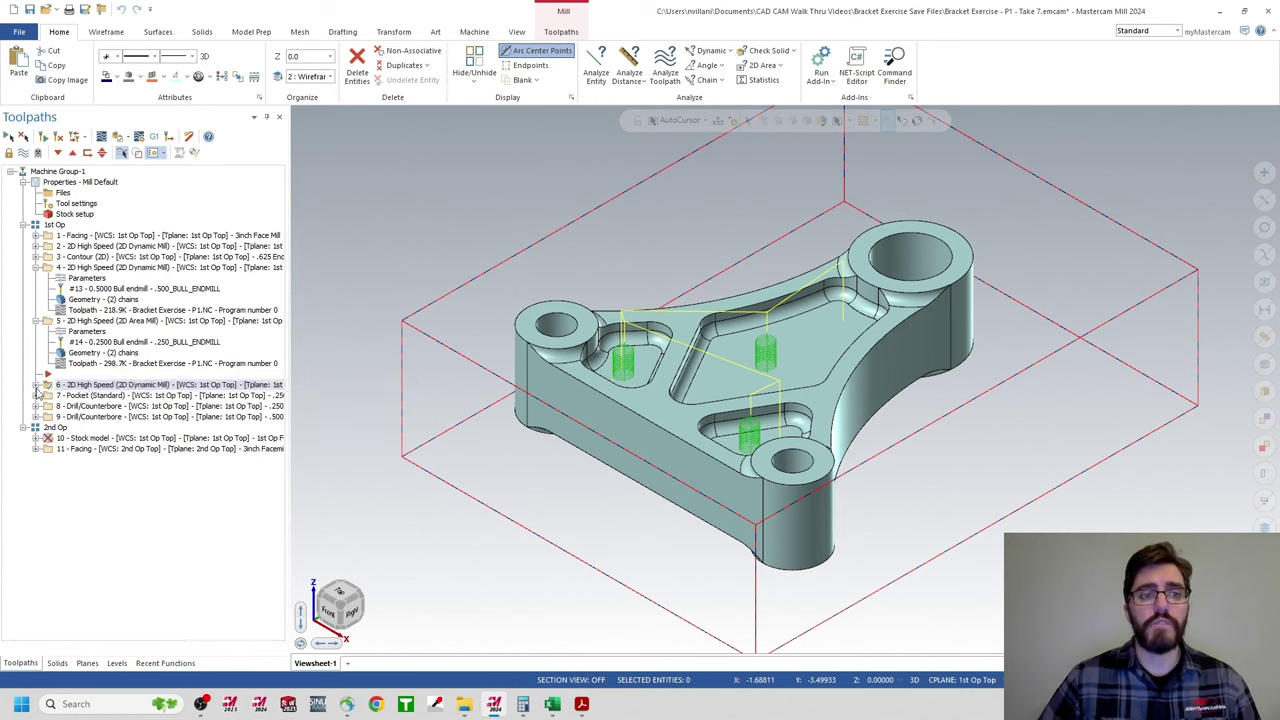
left_click(36, 388)
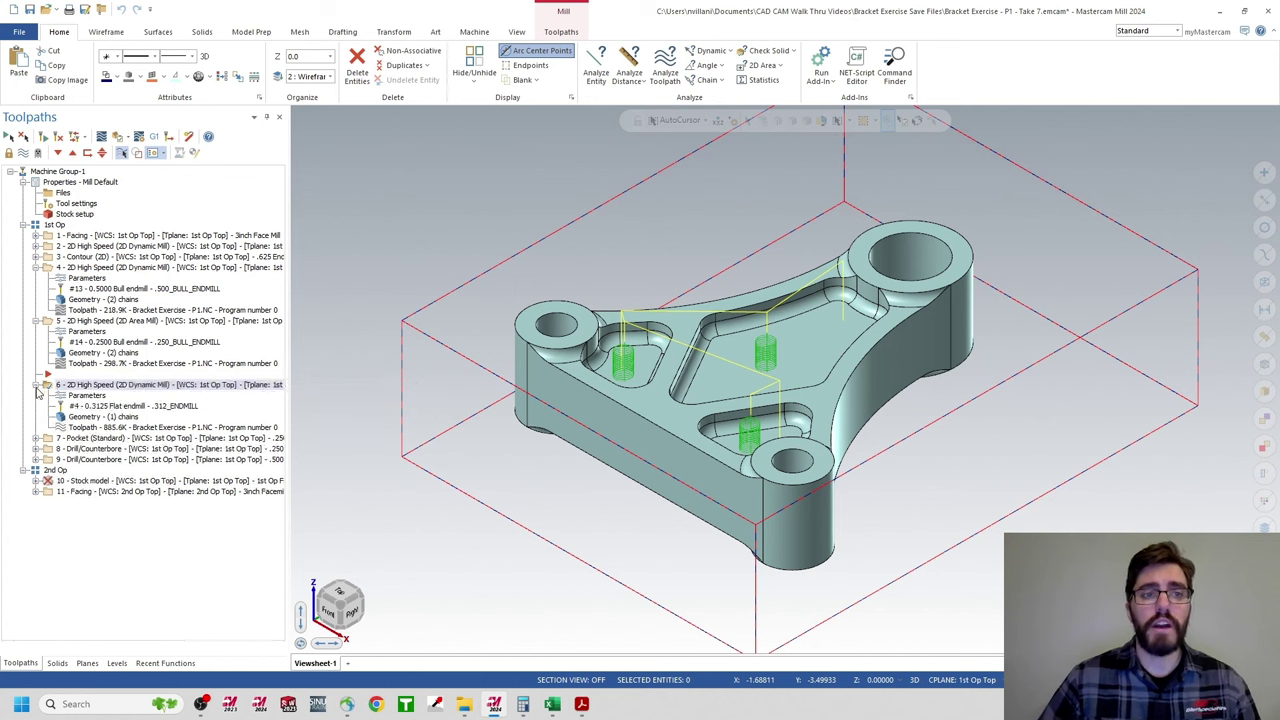
left_click(86, 397)
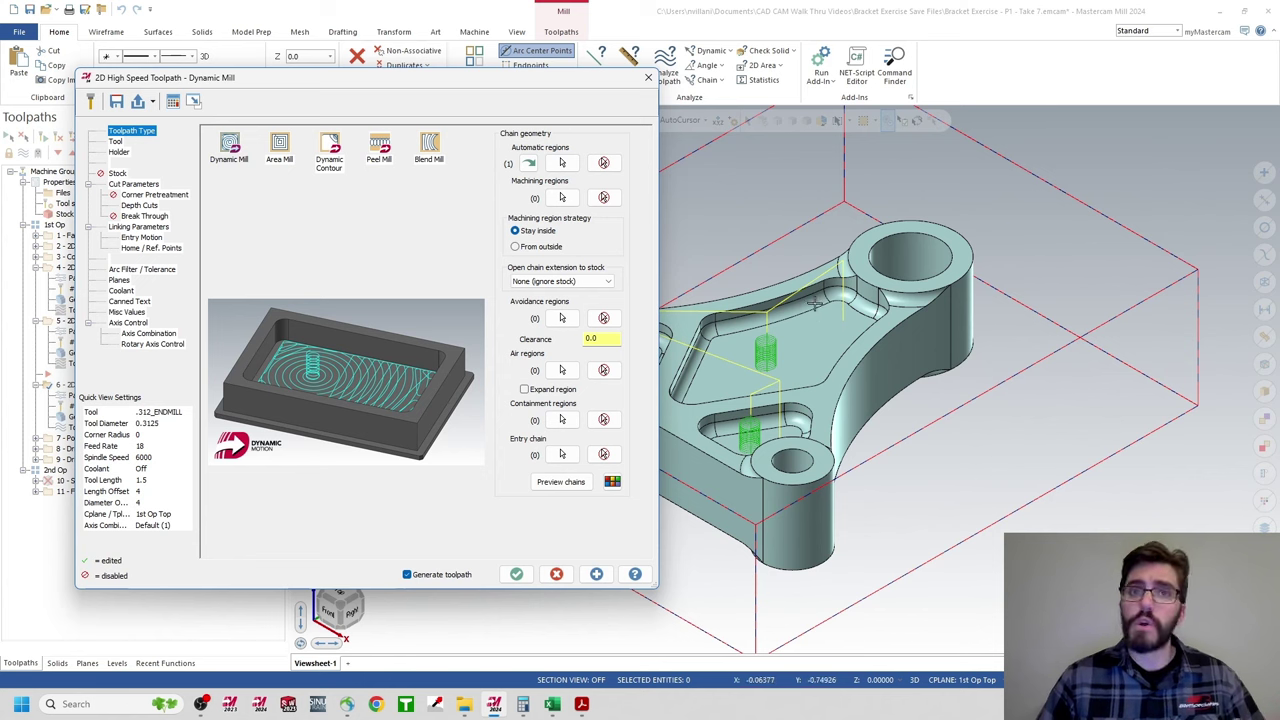
left_click(600, 166)
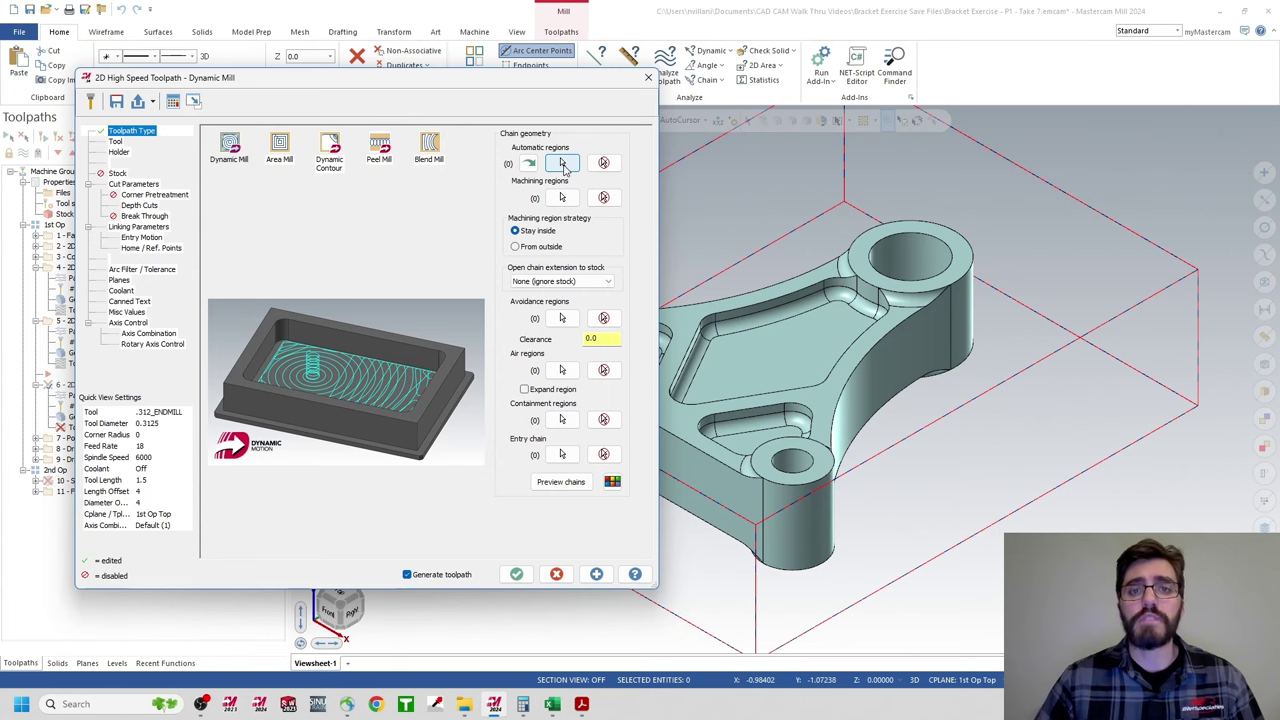
left_click(564, 166)
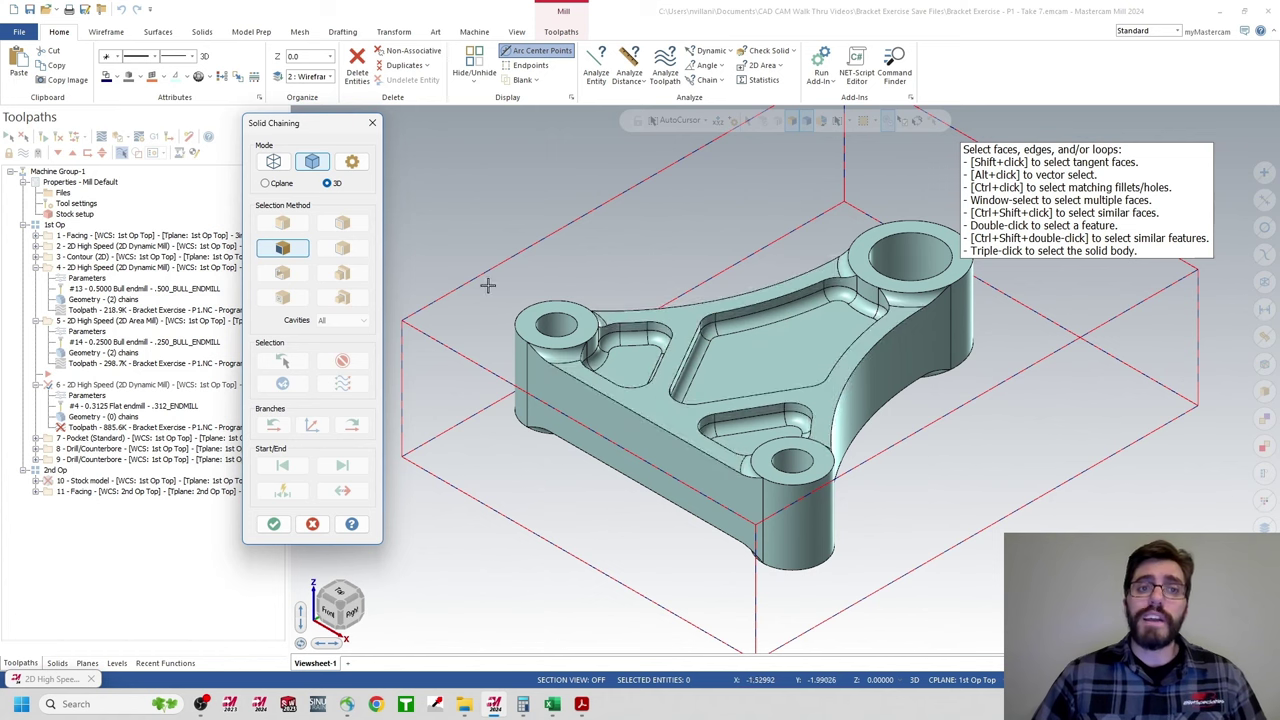
left_click(275, 163)
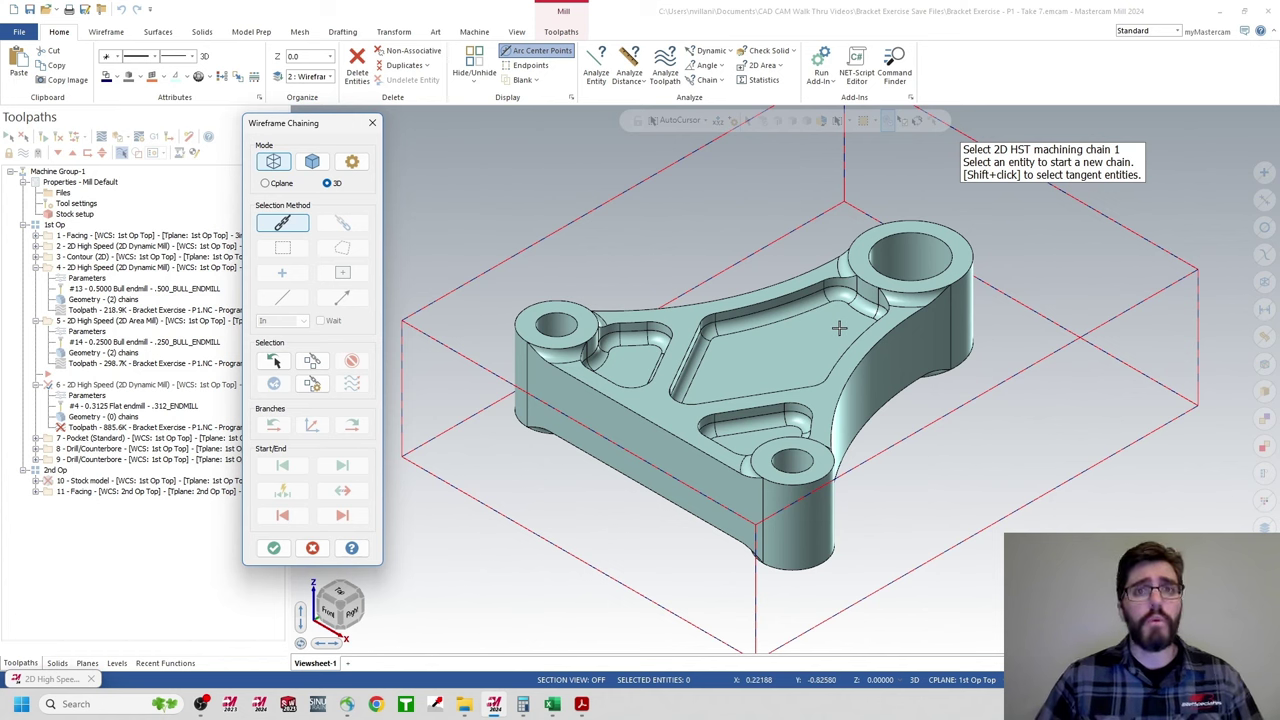
left_click(313, 548)
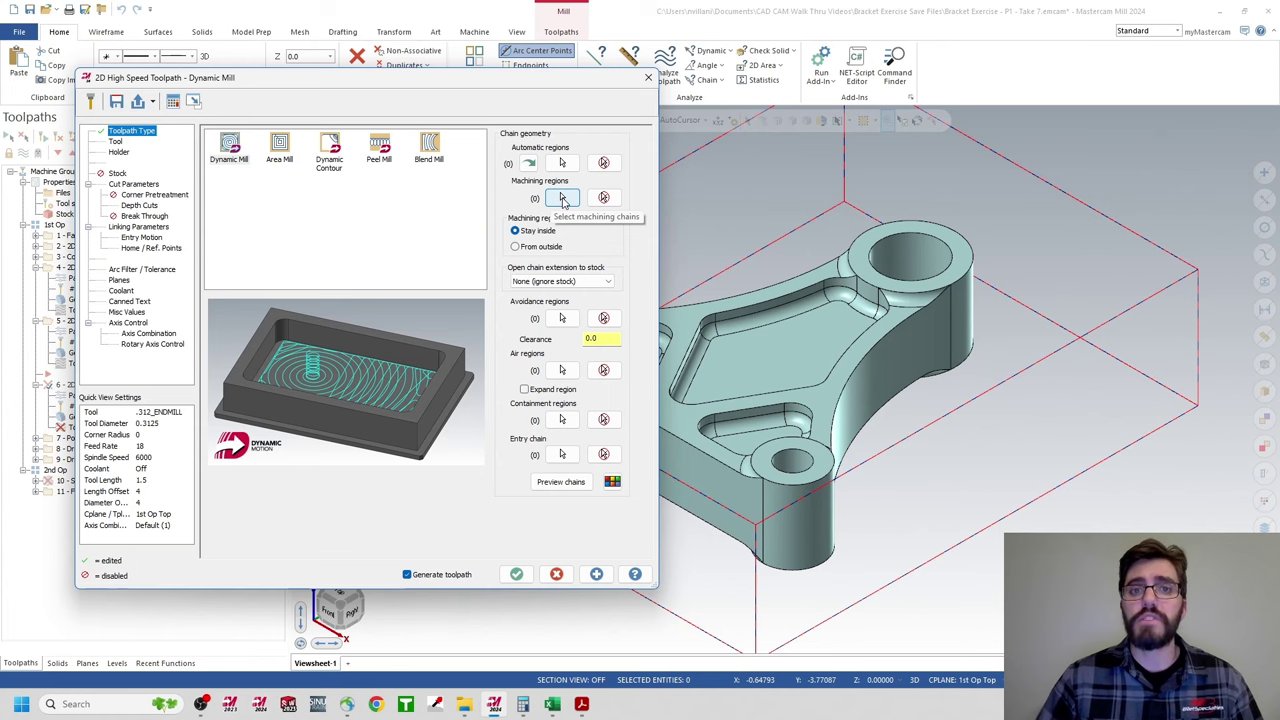
- Chain the edge loops of the bracket's three pockets as machining regions, using solid edge selection, and accept the chains
left_click(562, 198)
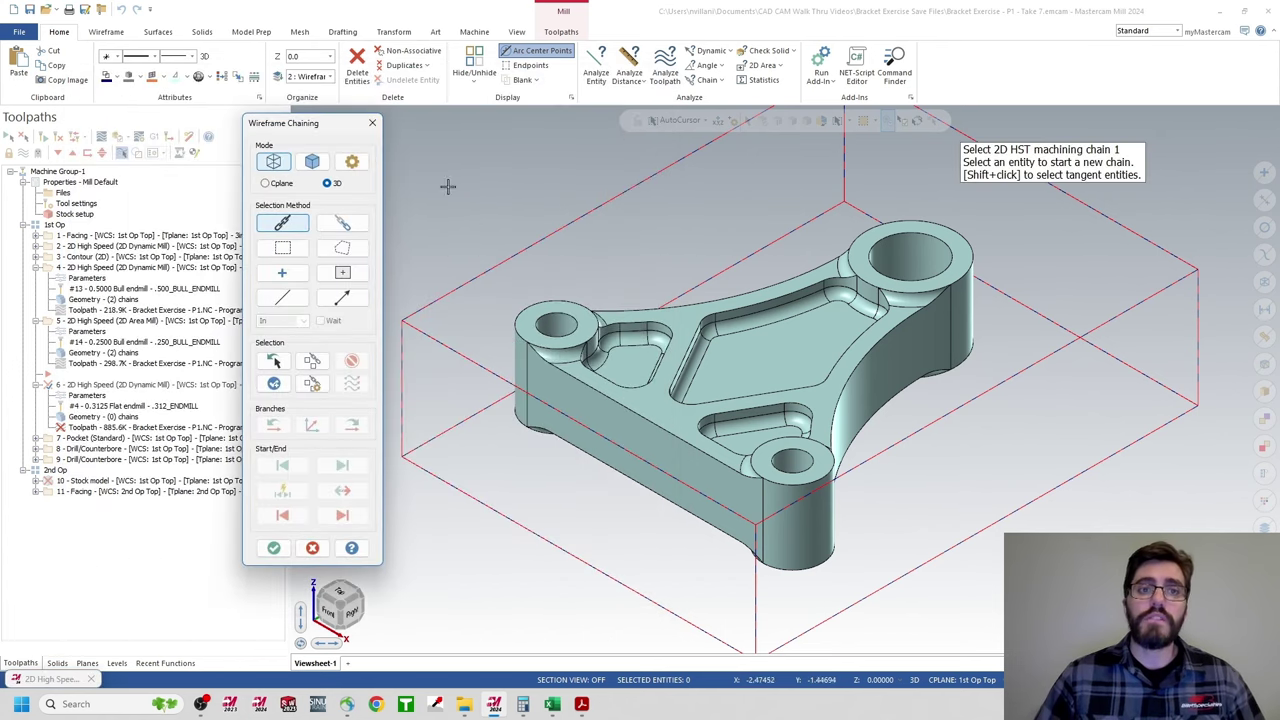
left_click(314, 163)
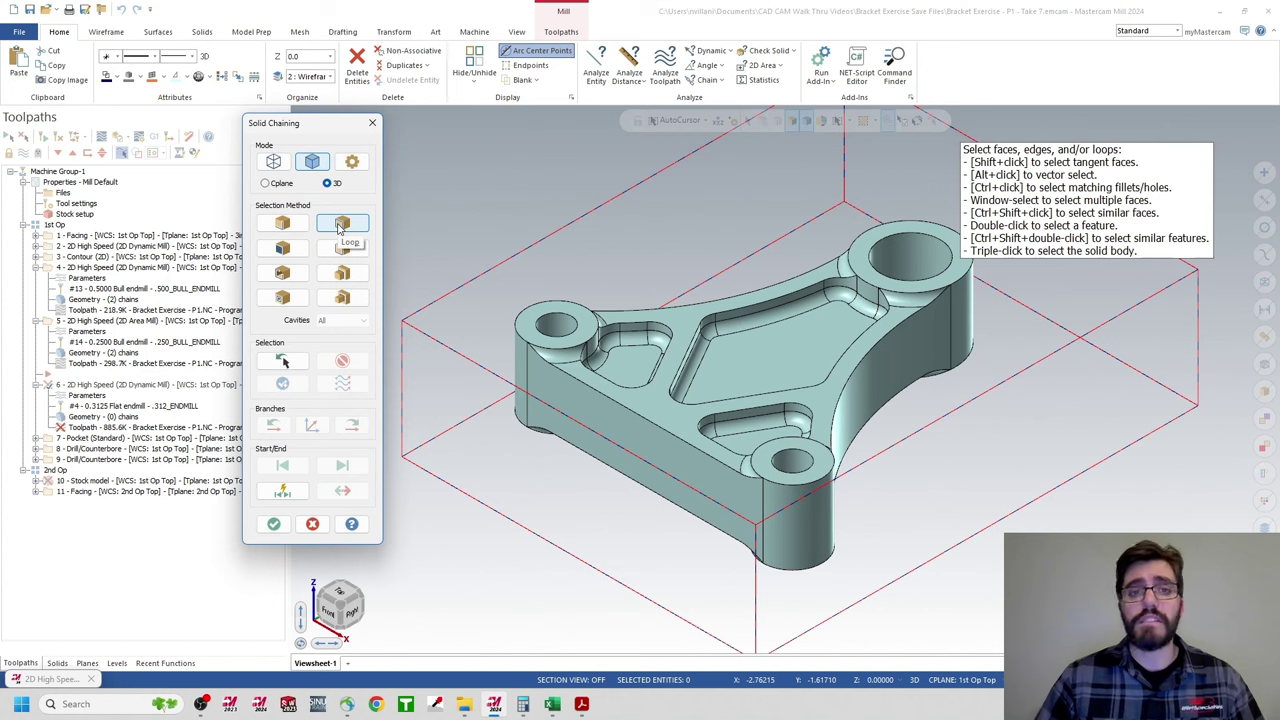
left_click(286, 225)
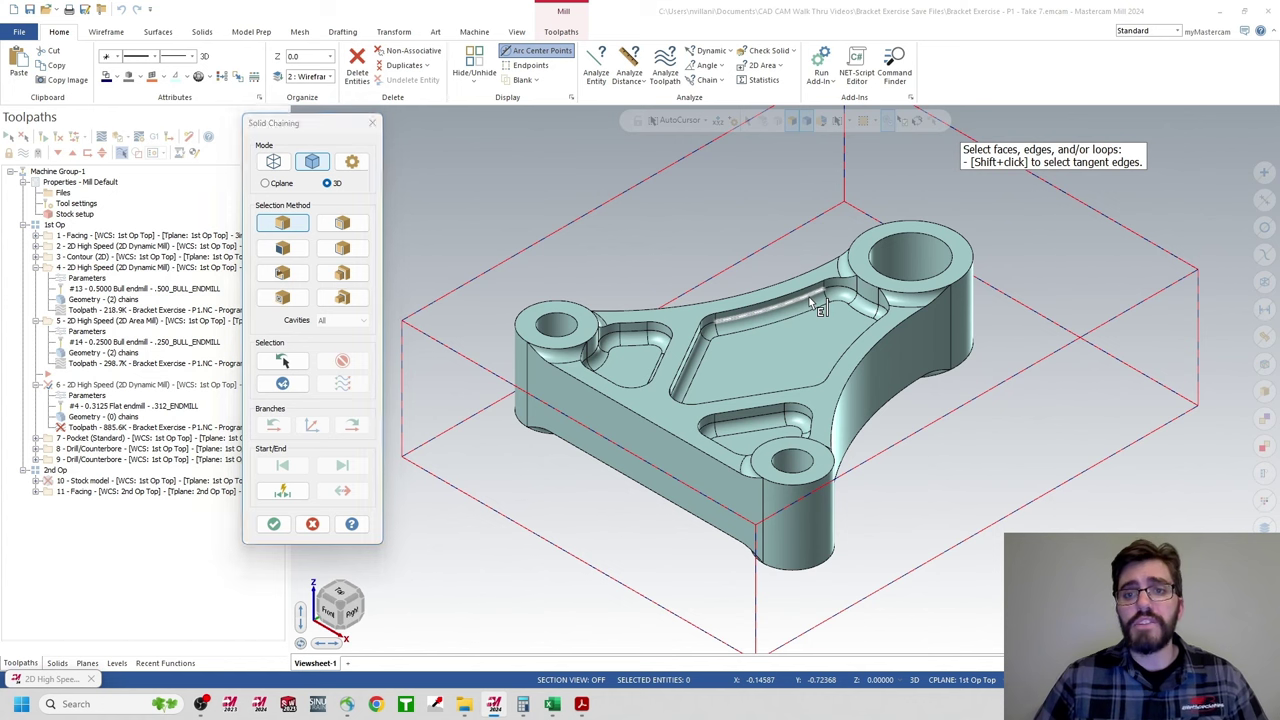
left_click(809, 297)
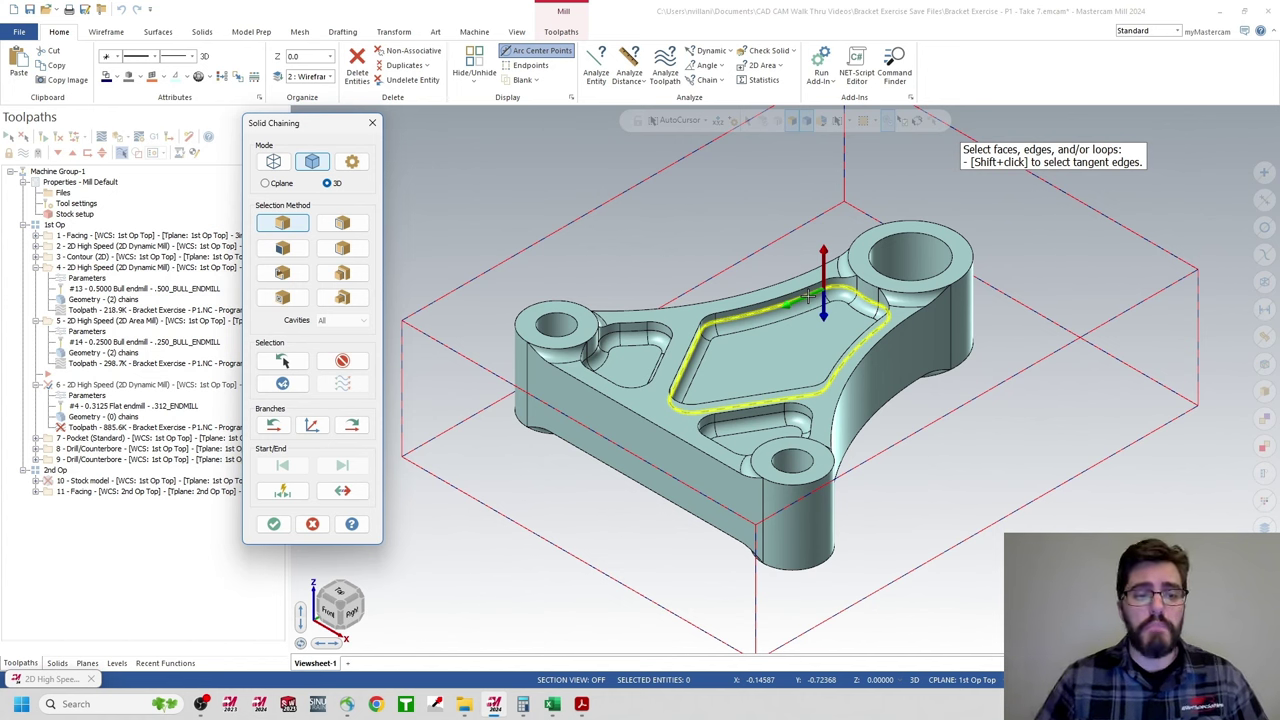
left_click(645, 340)
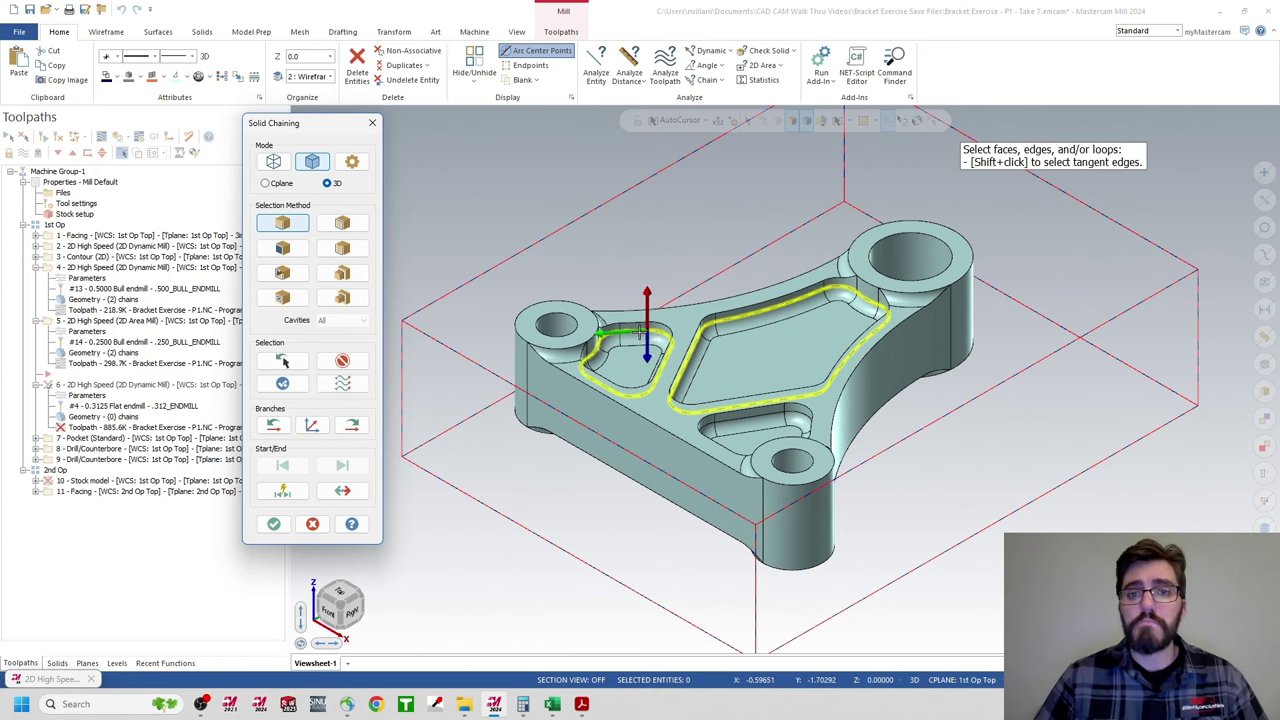
left_click(768, 420)
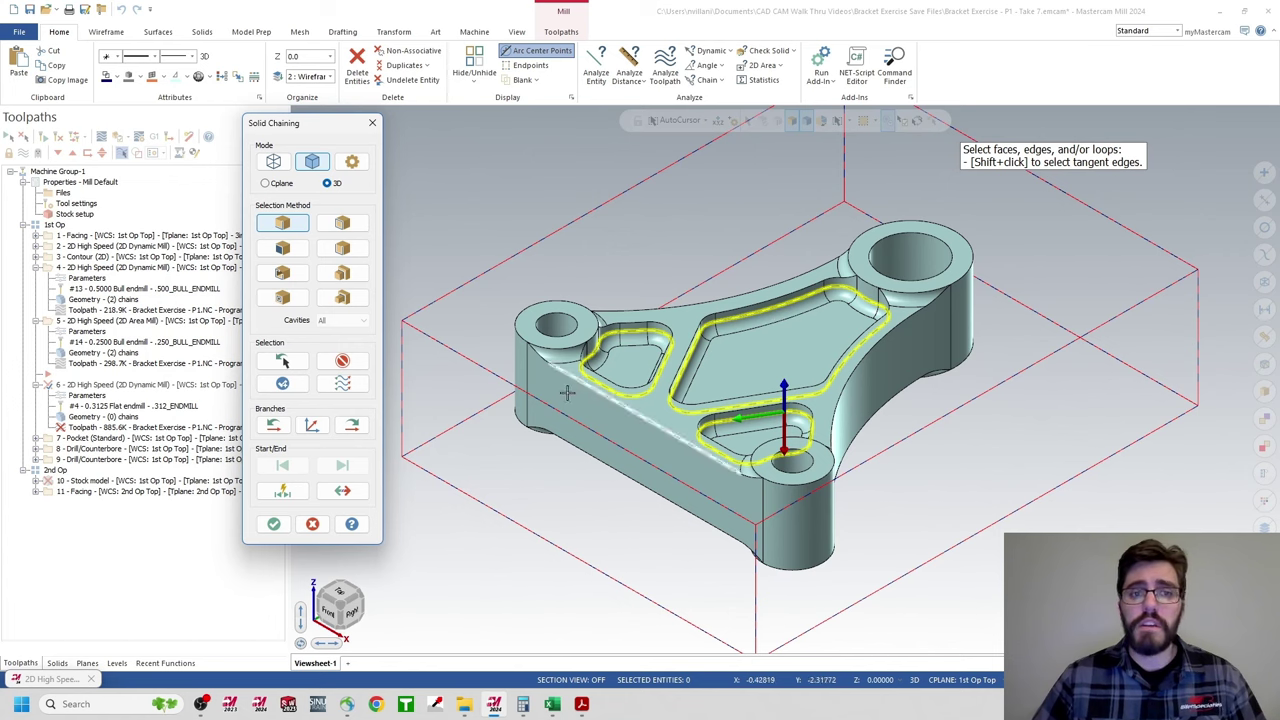
left_click(281, 526)
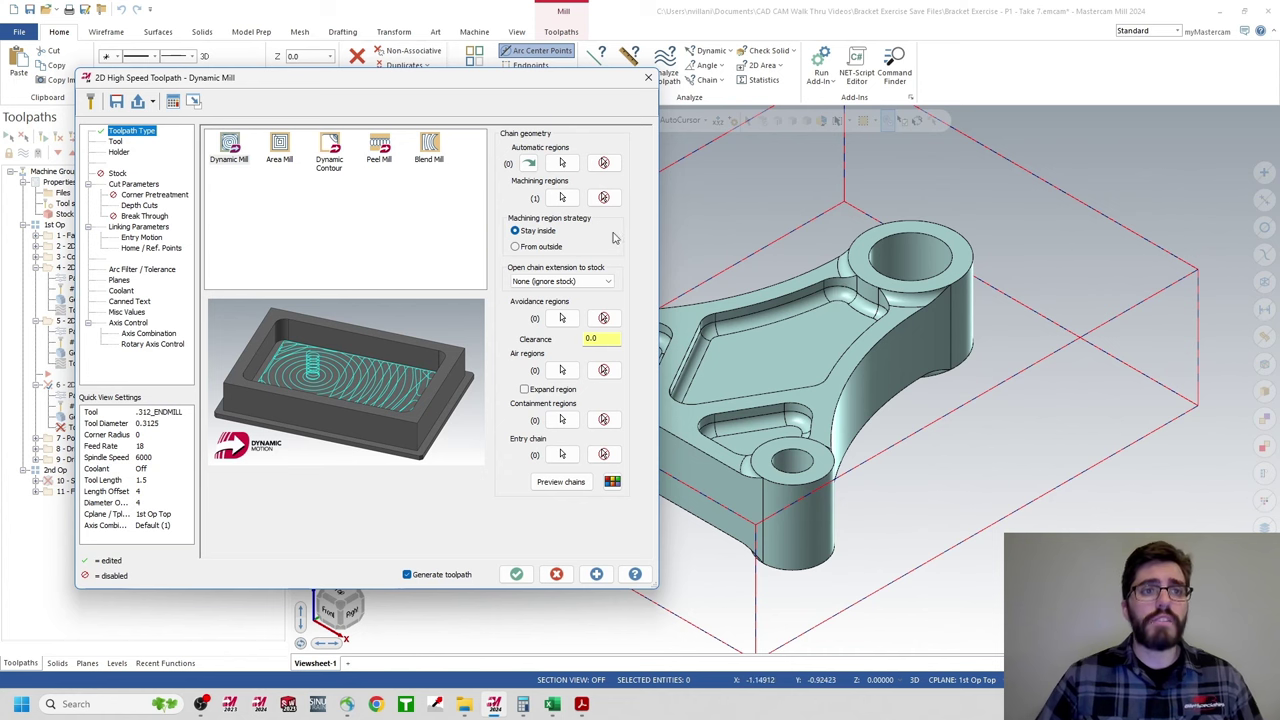
- Assign tool 13, the 0.5 bull endmill with 0.09 corner radius, to operation 6
left_click(116, 142)
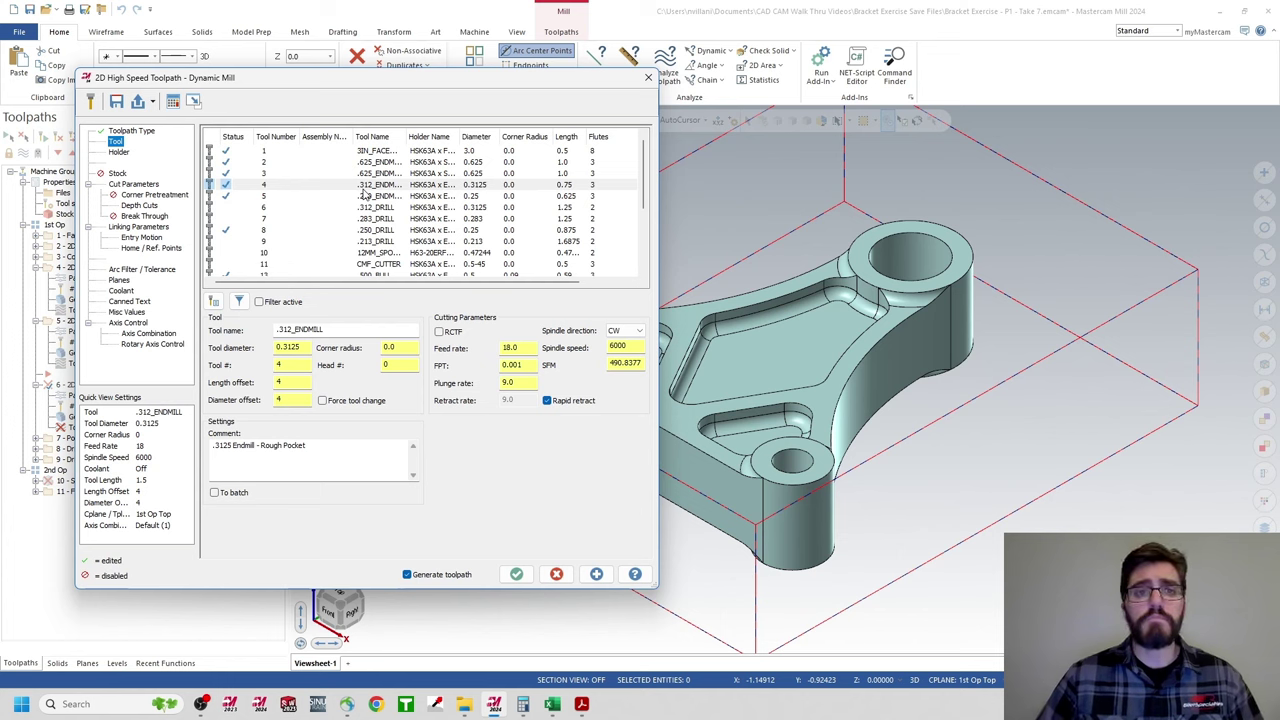
scroll(365, 196, "down", 3)
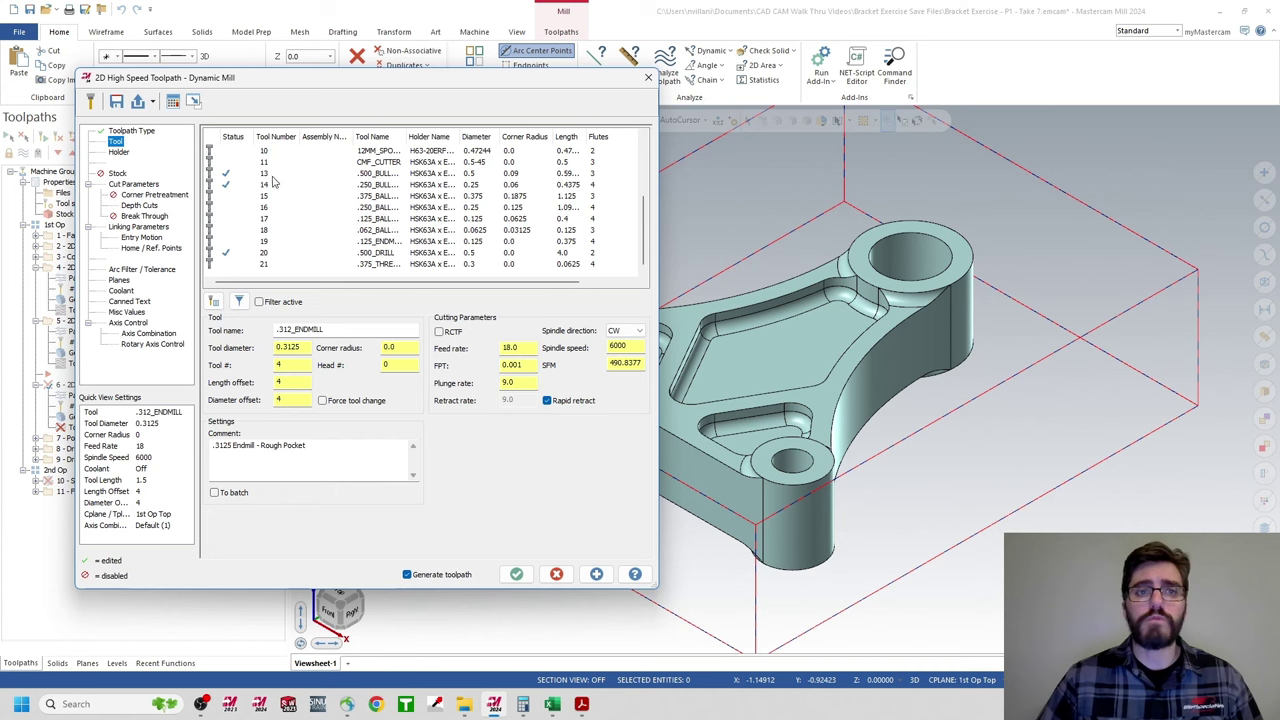
left_click(368, 175)
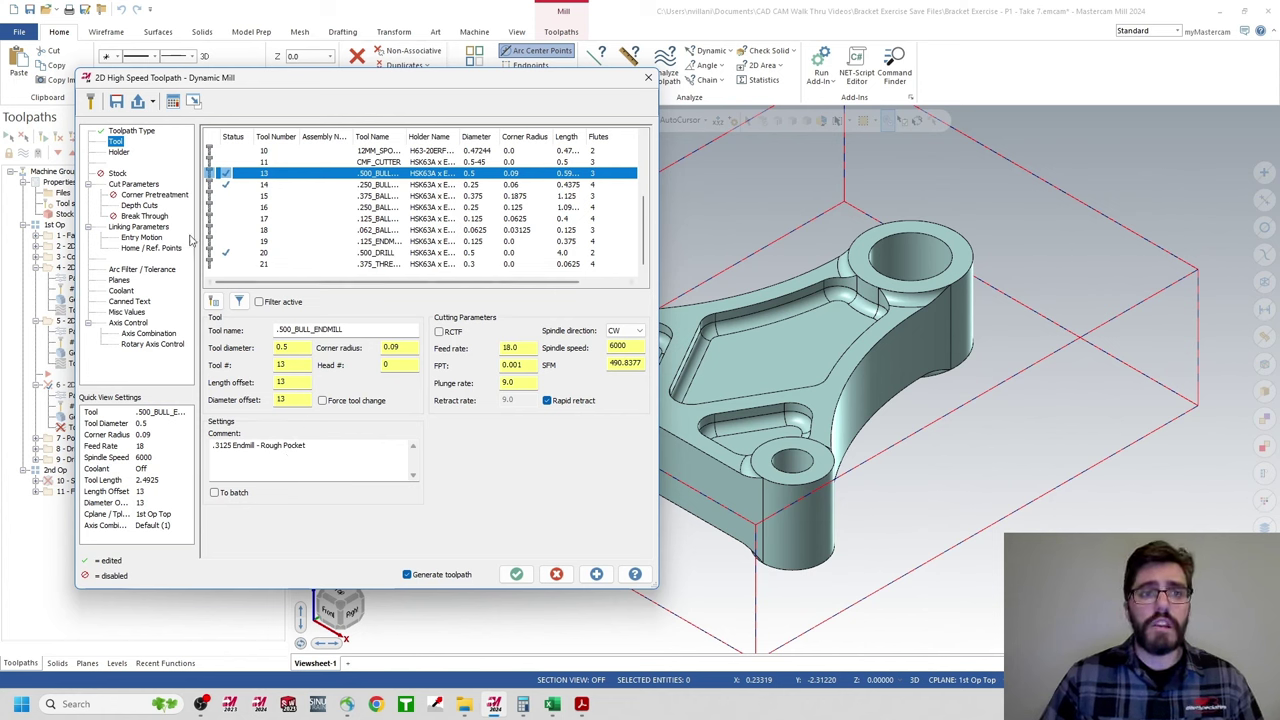
- Set operation 6's top of stock to -0.0625 from the web face and its depth to -0.1875 from the pocket floor, and regenerate the toolpath
left_click(139, 228)
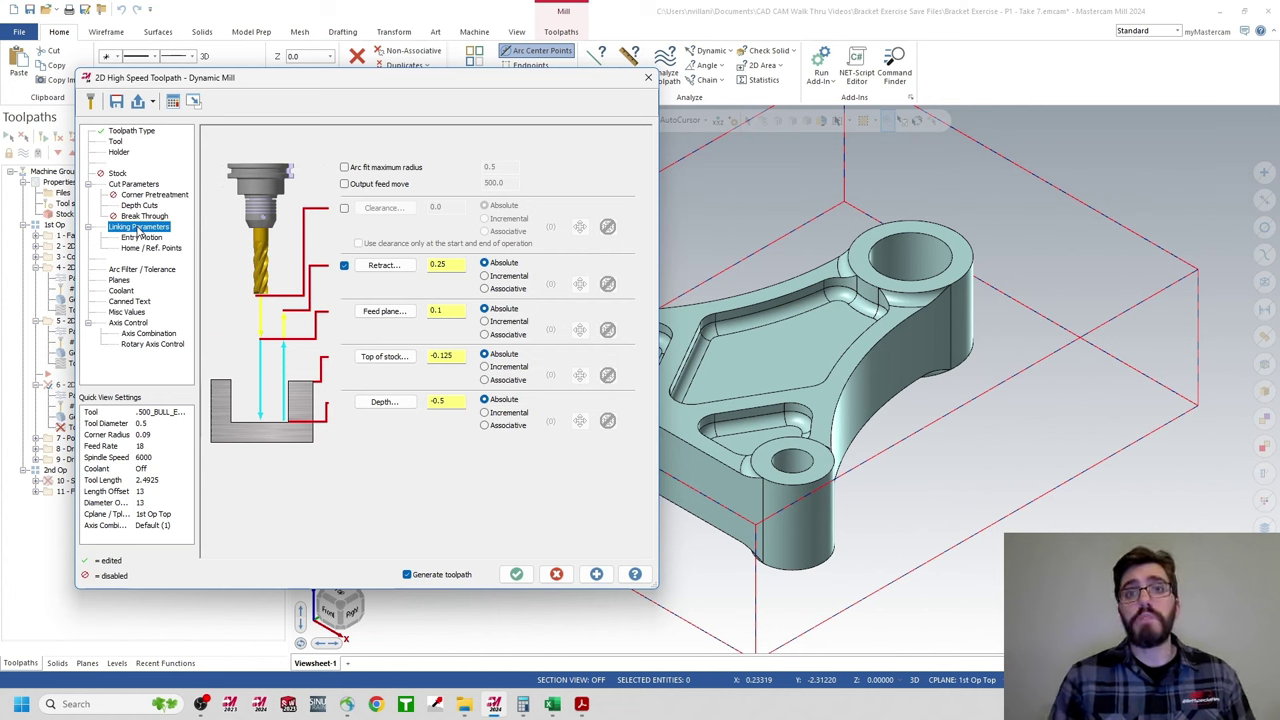
left_click(382, 359)
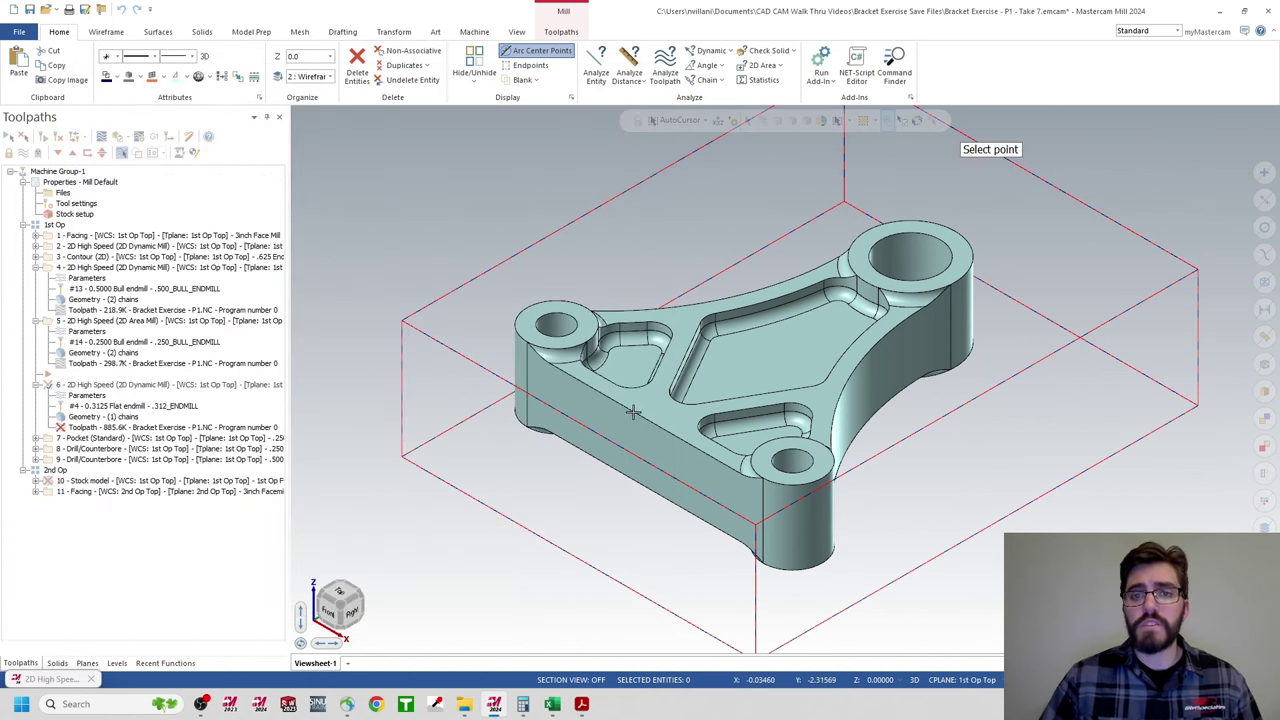
left_click(740, 472)
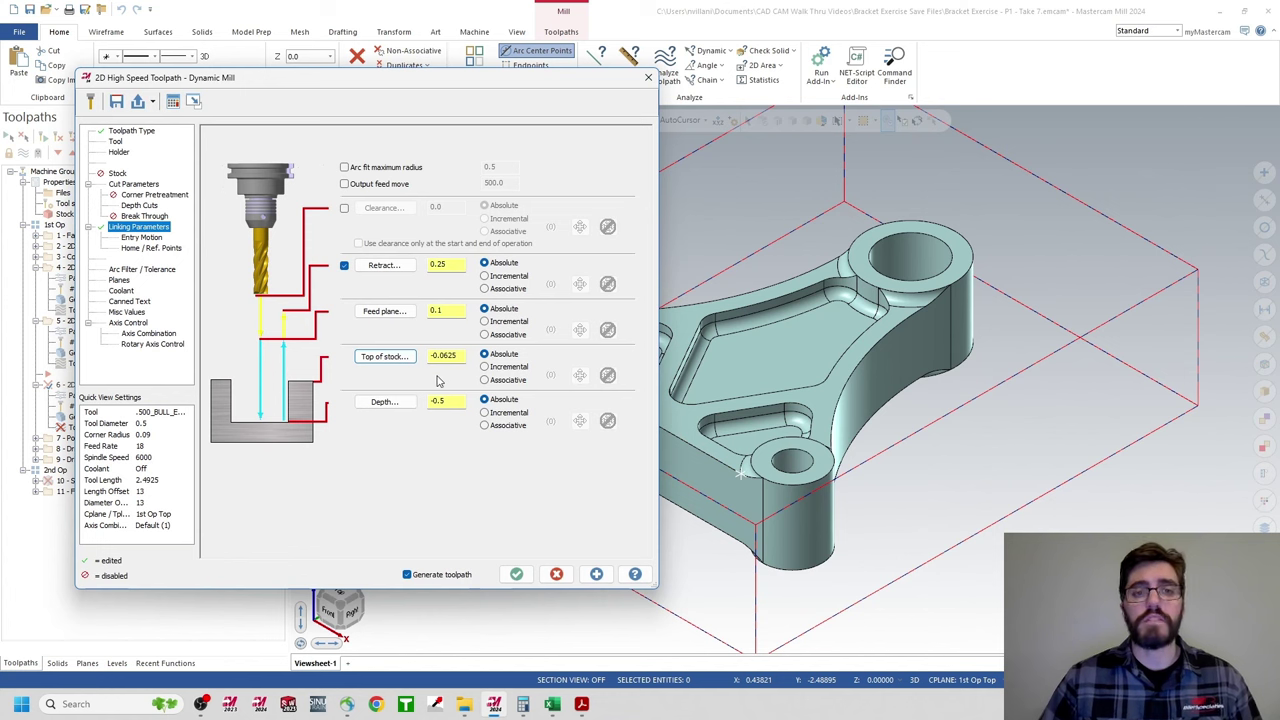
left_click(385, 403)
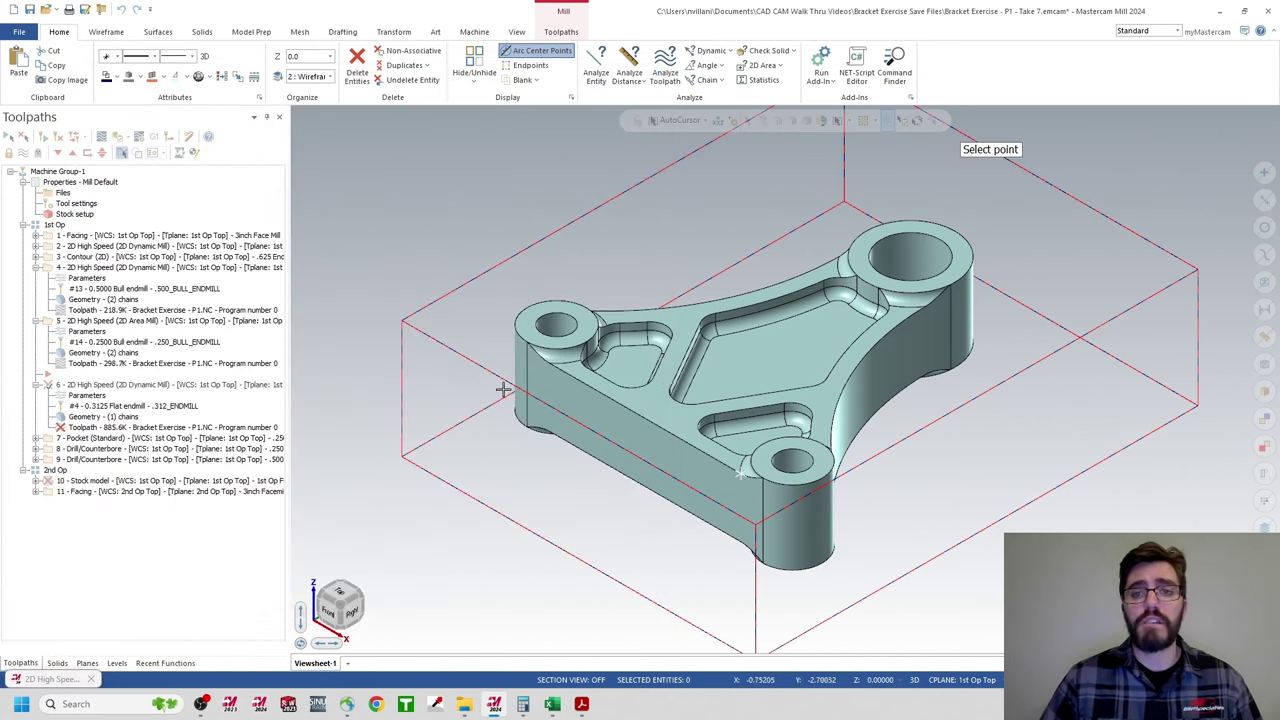
left_click(722, 341)
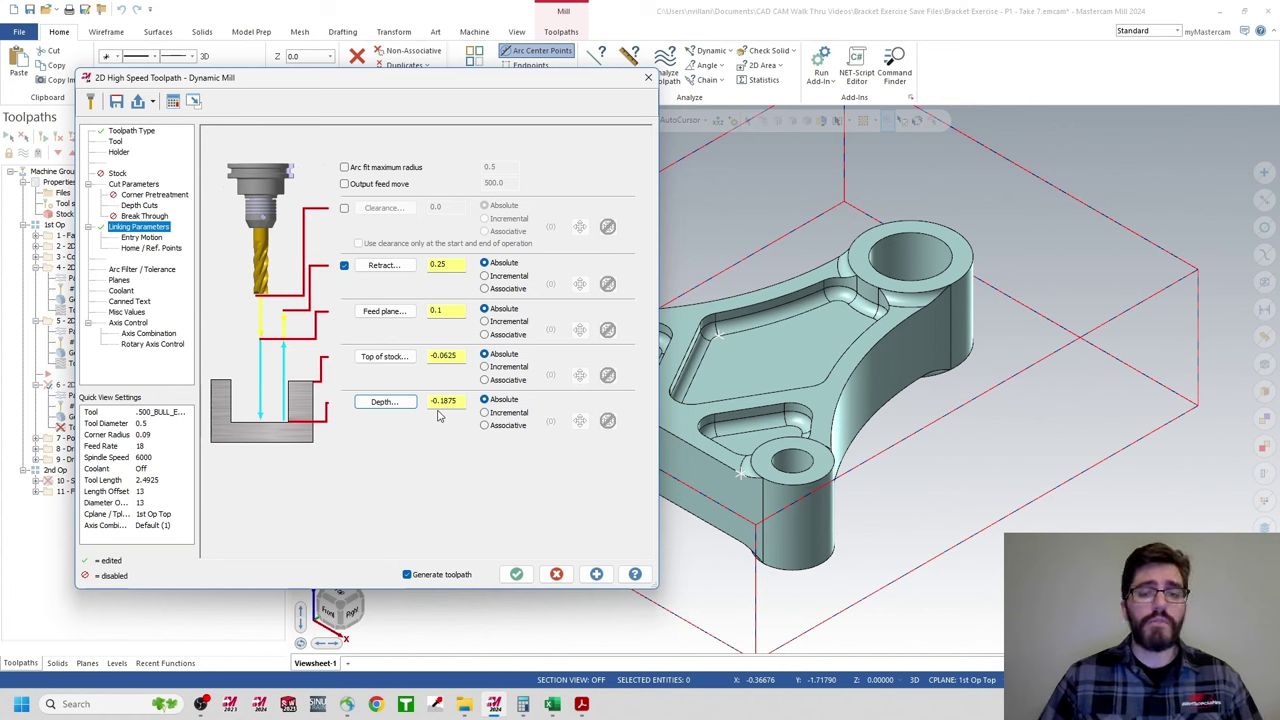
left_click(515, 574)
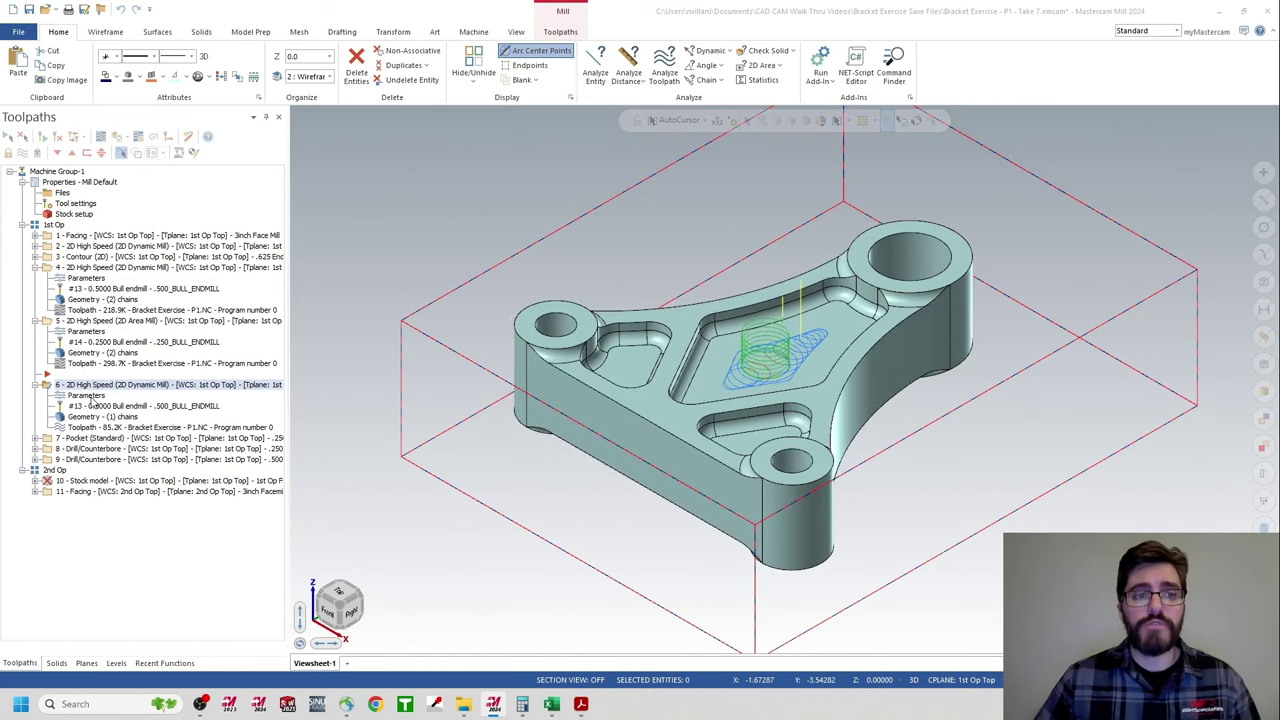
- Set the helix radius of operation 6's entry motion to 0.03125 and regenerate the toolpath
left_click(77, 398)
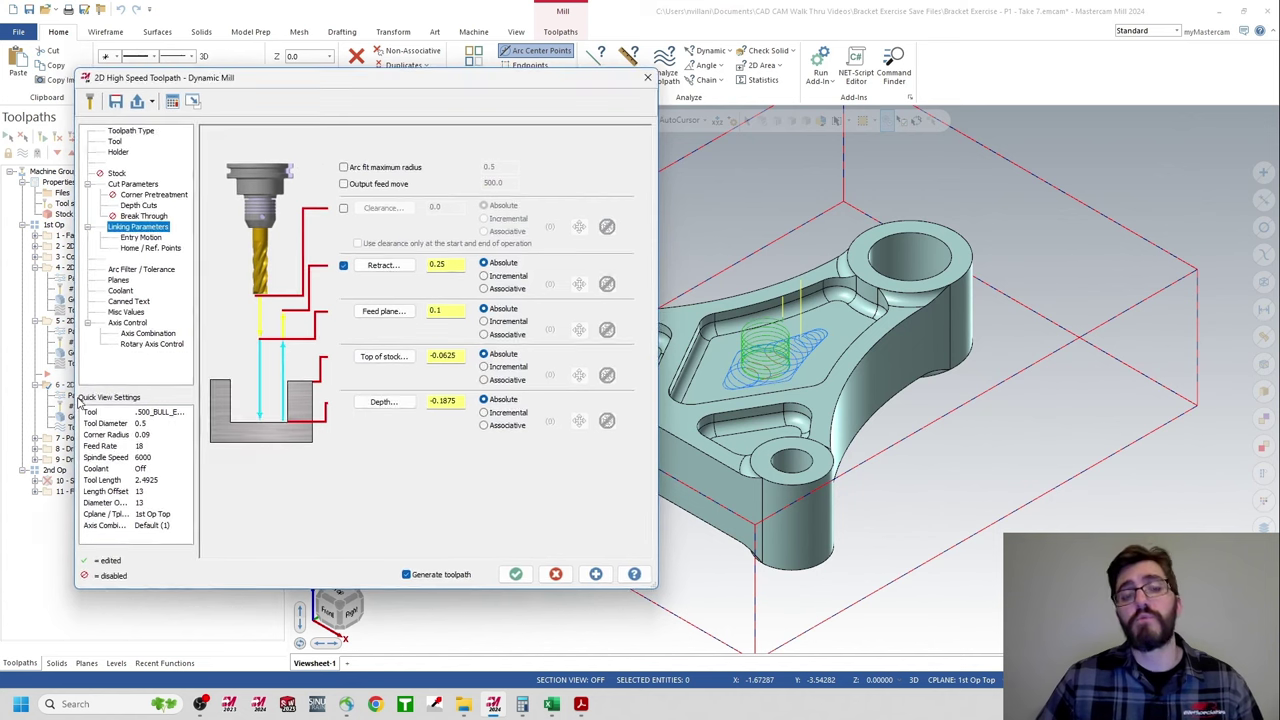
left_click(141, 238)
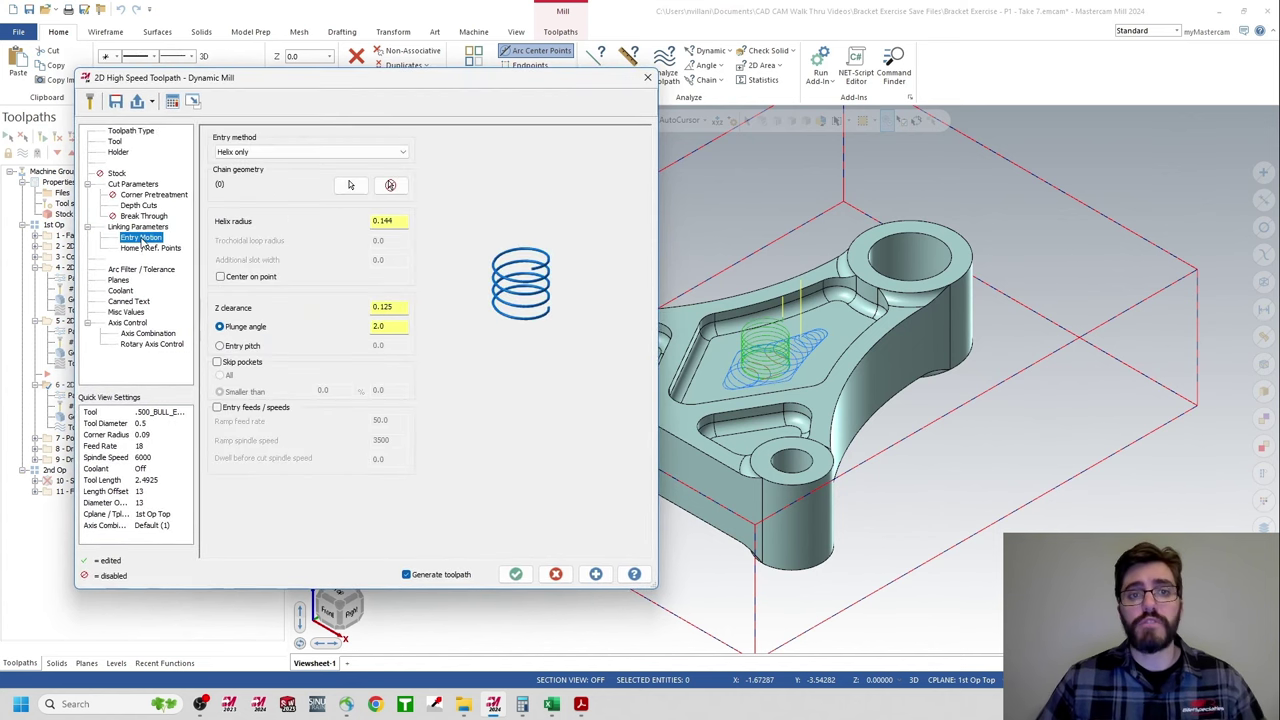
double_click(393, 220)
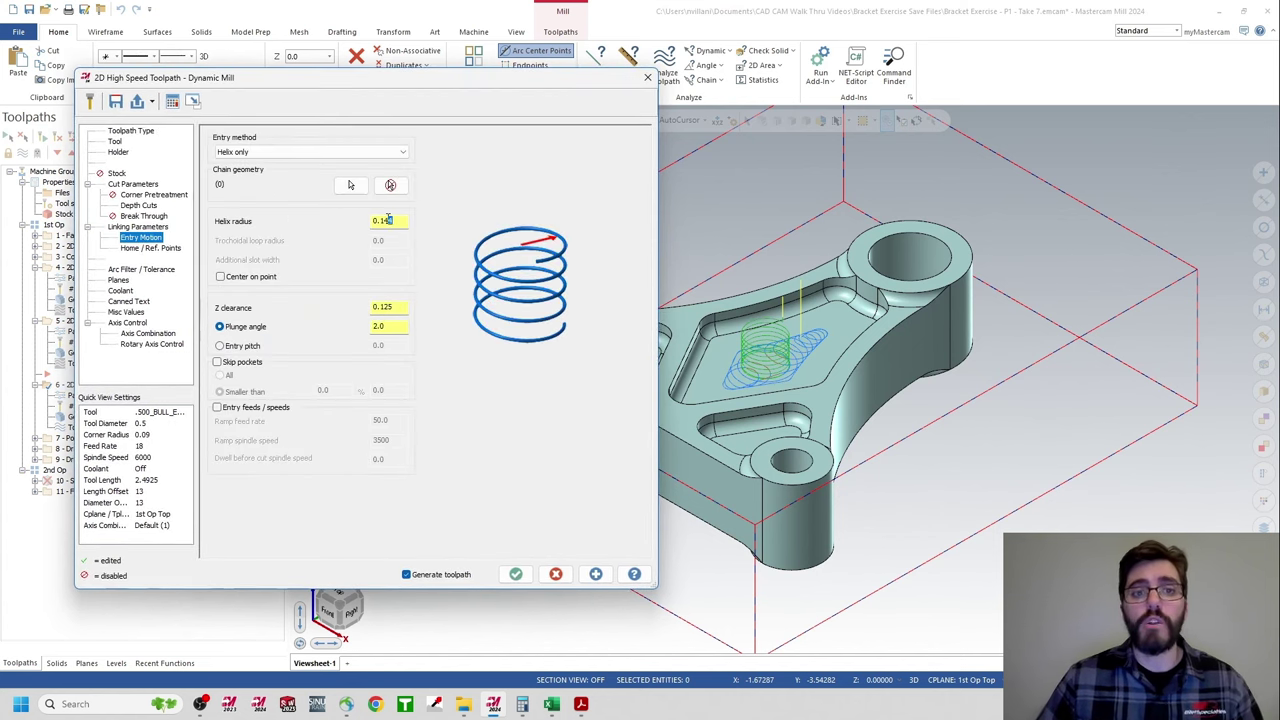
type("0.03125")
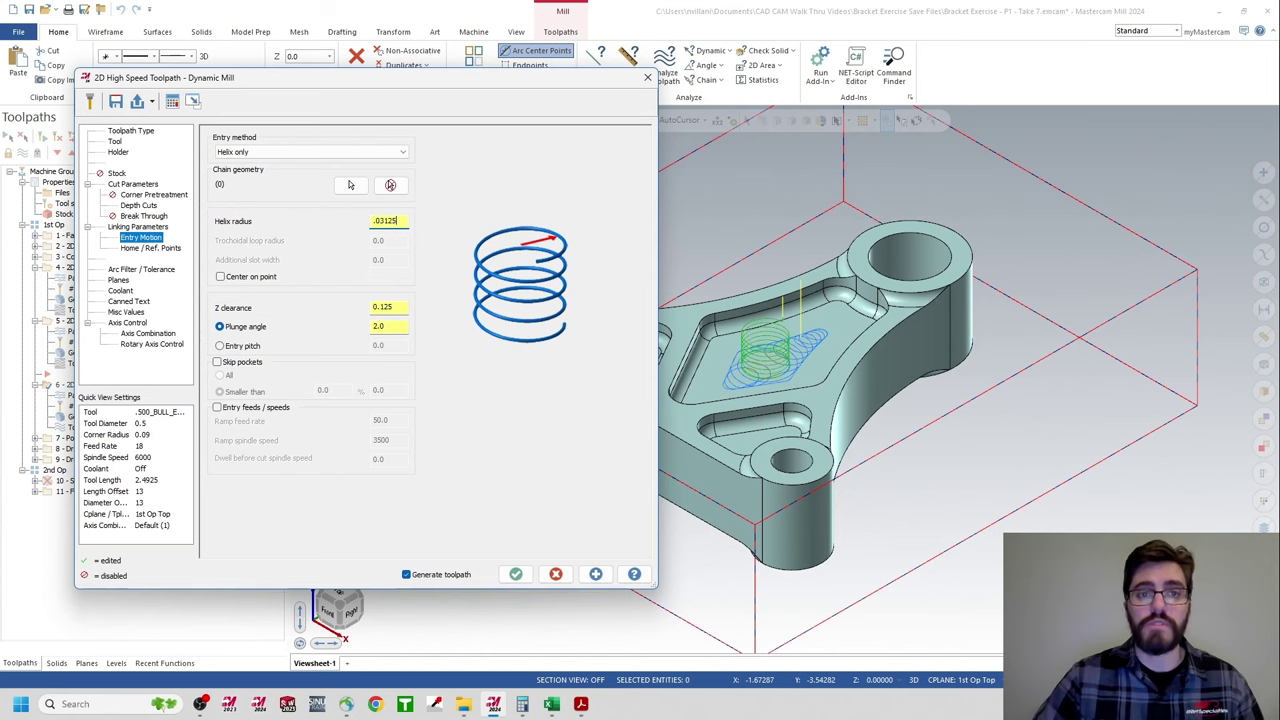
key("Return")
left_click(518, 573)
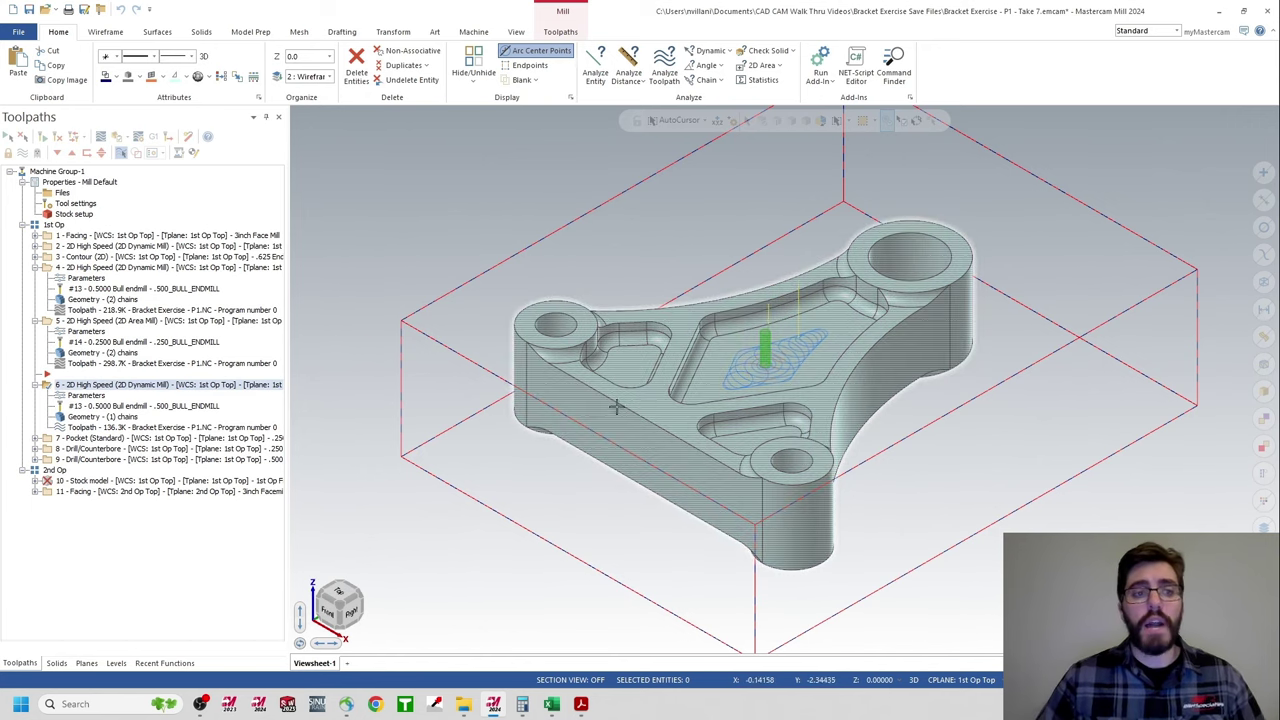
- Reopen operation 6's parameters and change its tool to number 4, the 0.3125 flat endmill
left_click(87, 397)
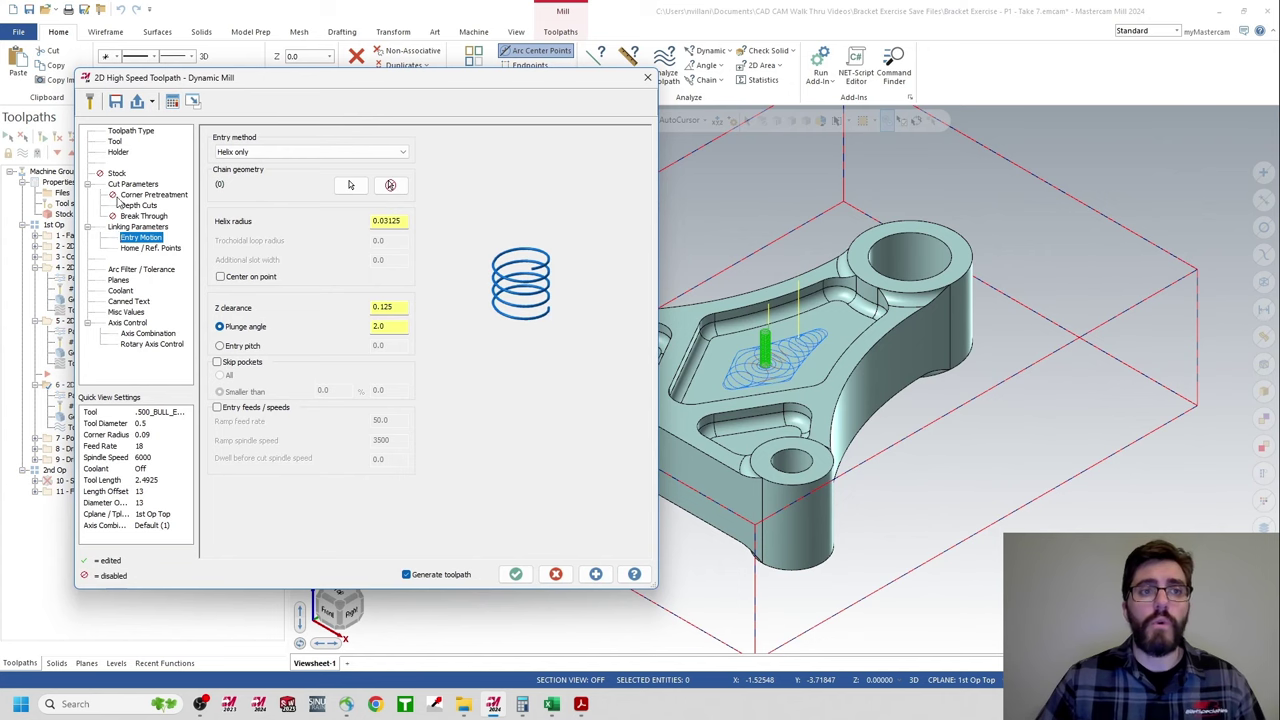
left_click(115, 144)
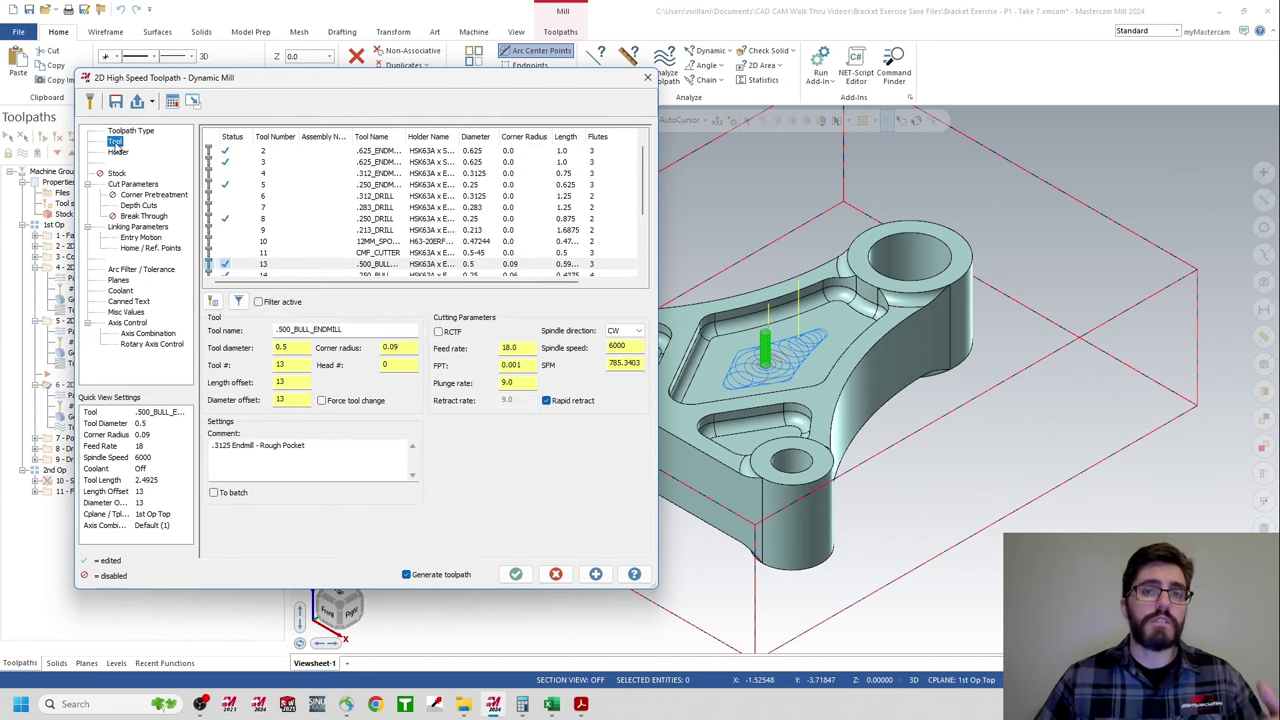
left_click(372, 174)
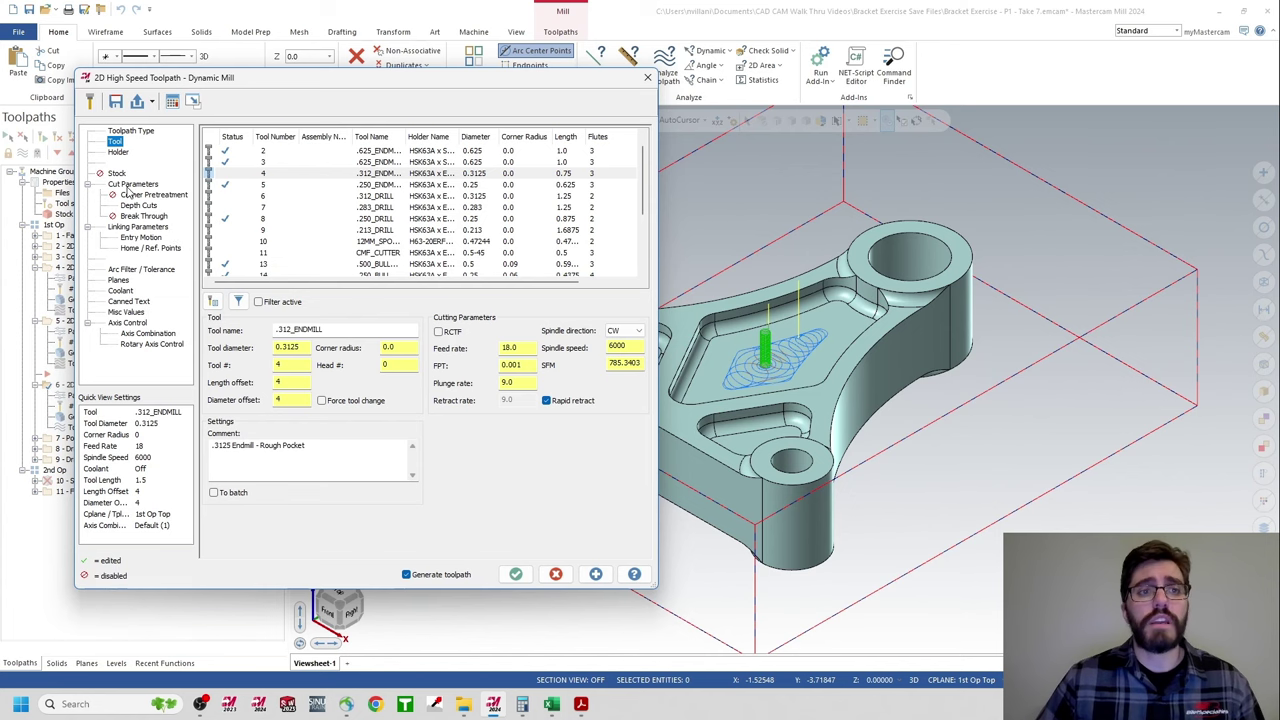
- Set the stock to leave on walls to .03125 in operation 6's cut parameters
left_click(130, 186)
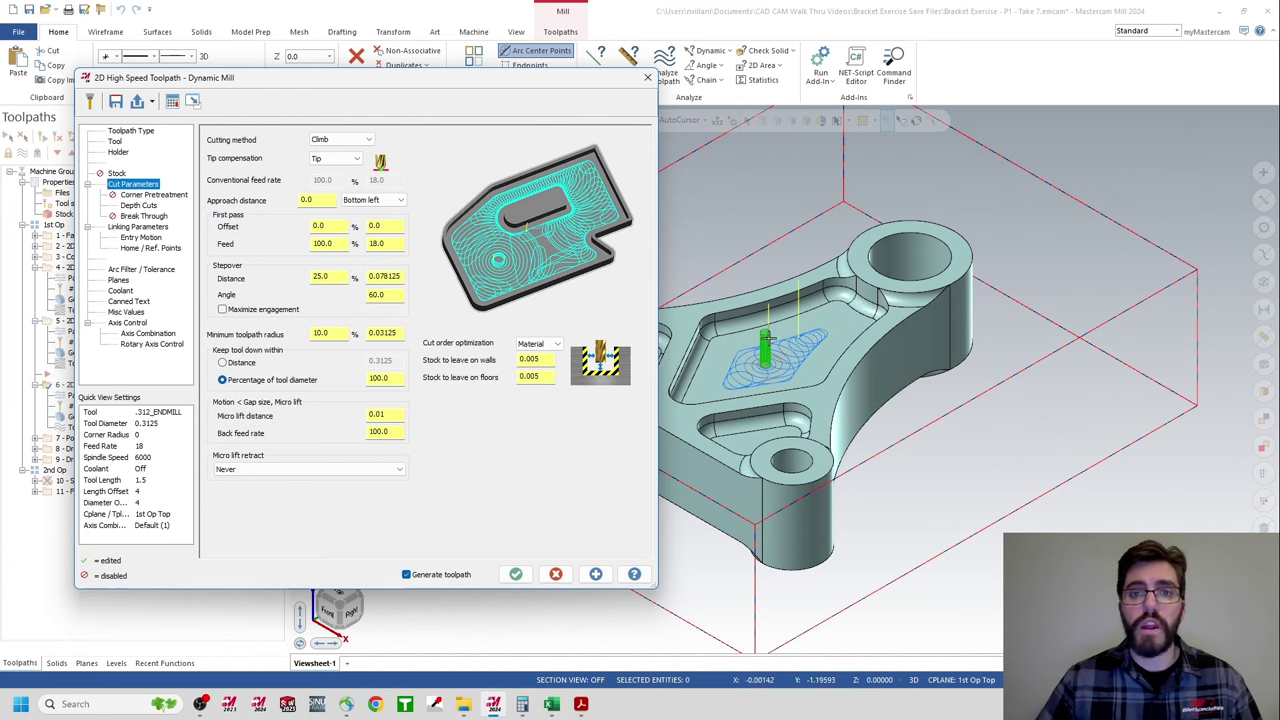
double_click(530, 359)
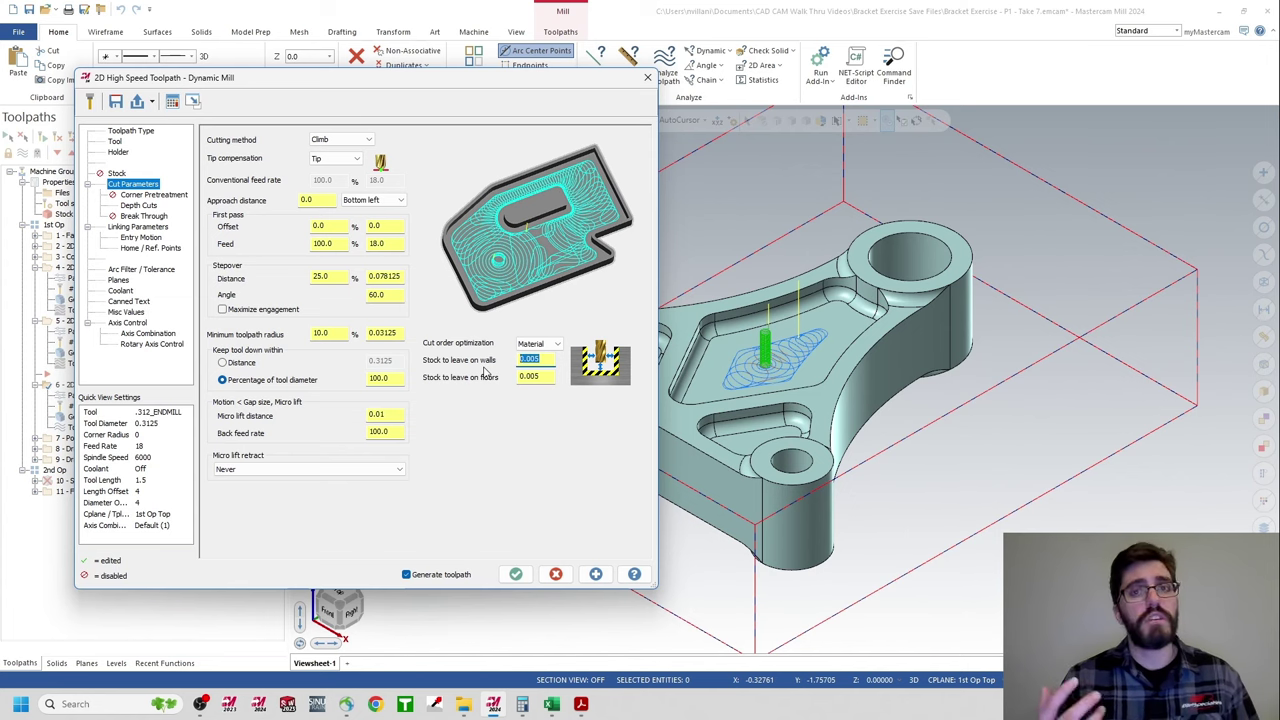
type(".03125")
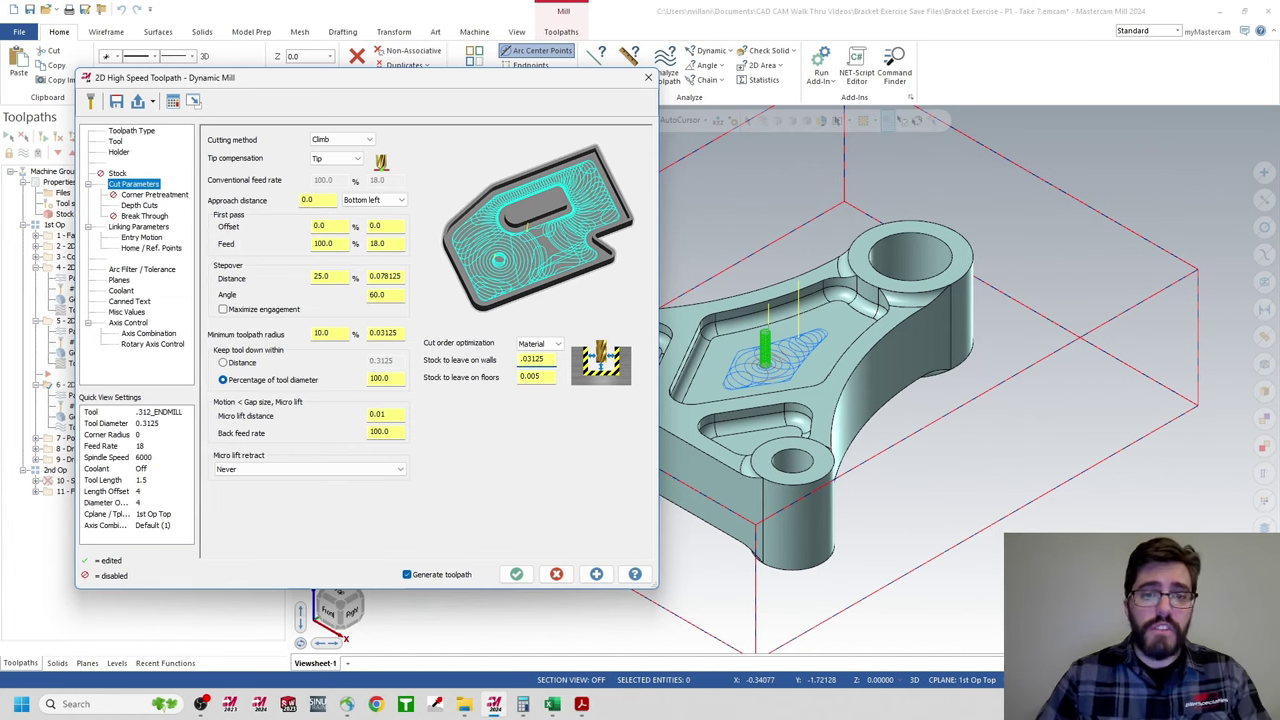
- Set operation 6's stock to leave on floors to .03125 and regenerate the toolpath
key("Return")
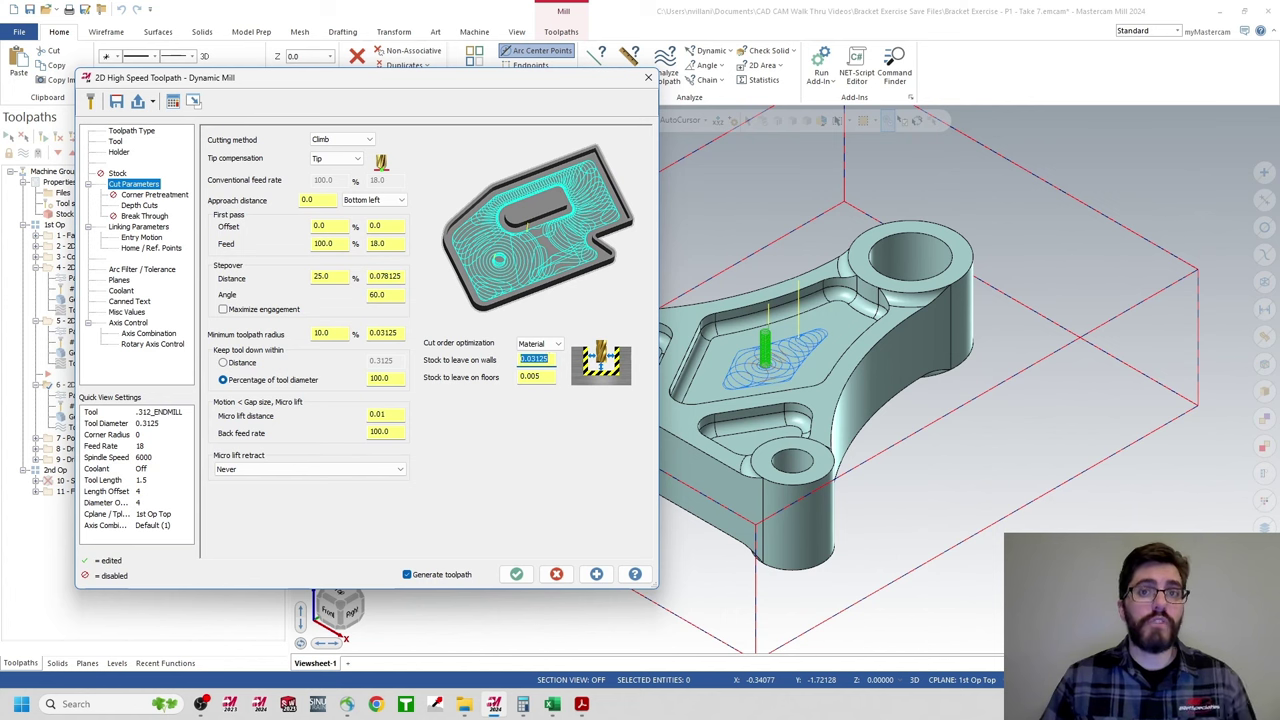
left_click(540, 377)
type(".03125")
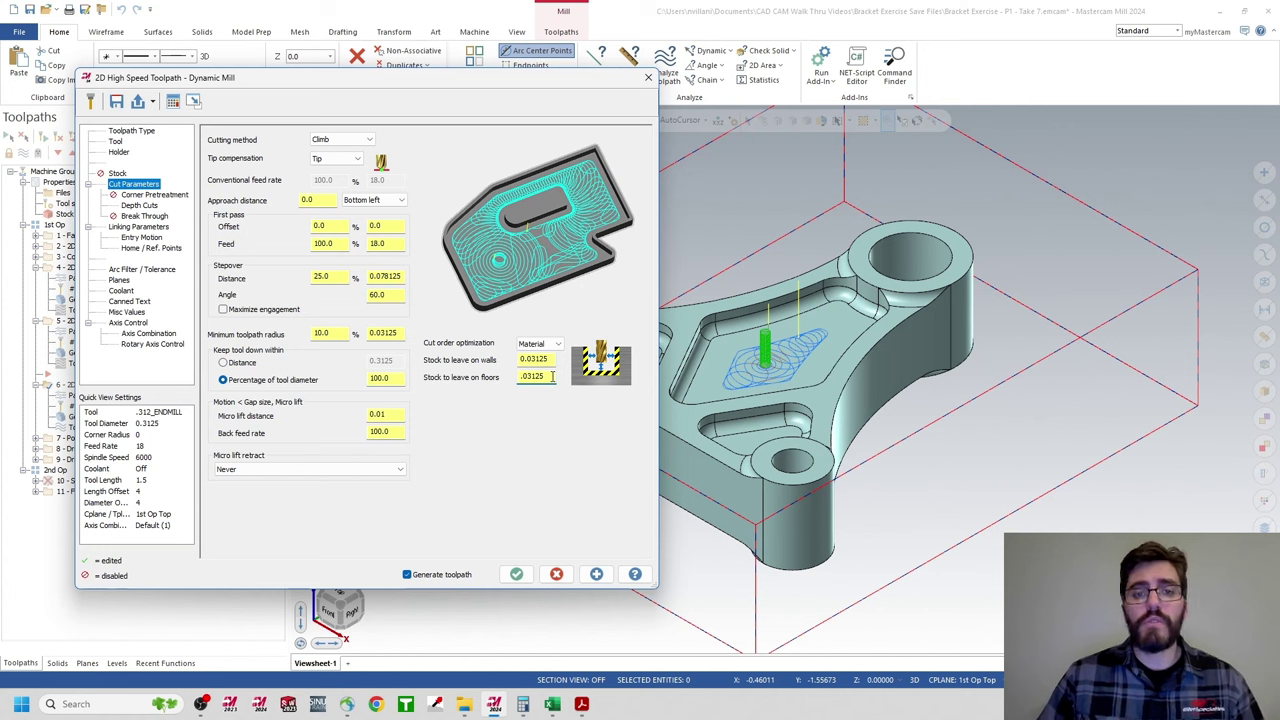
left_click(515, 575)
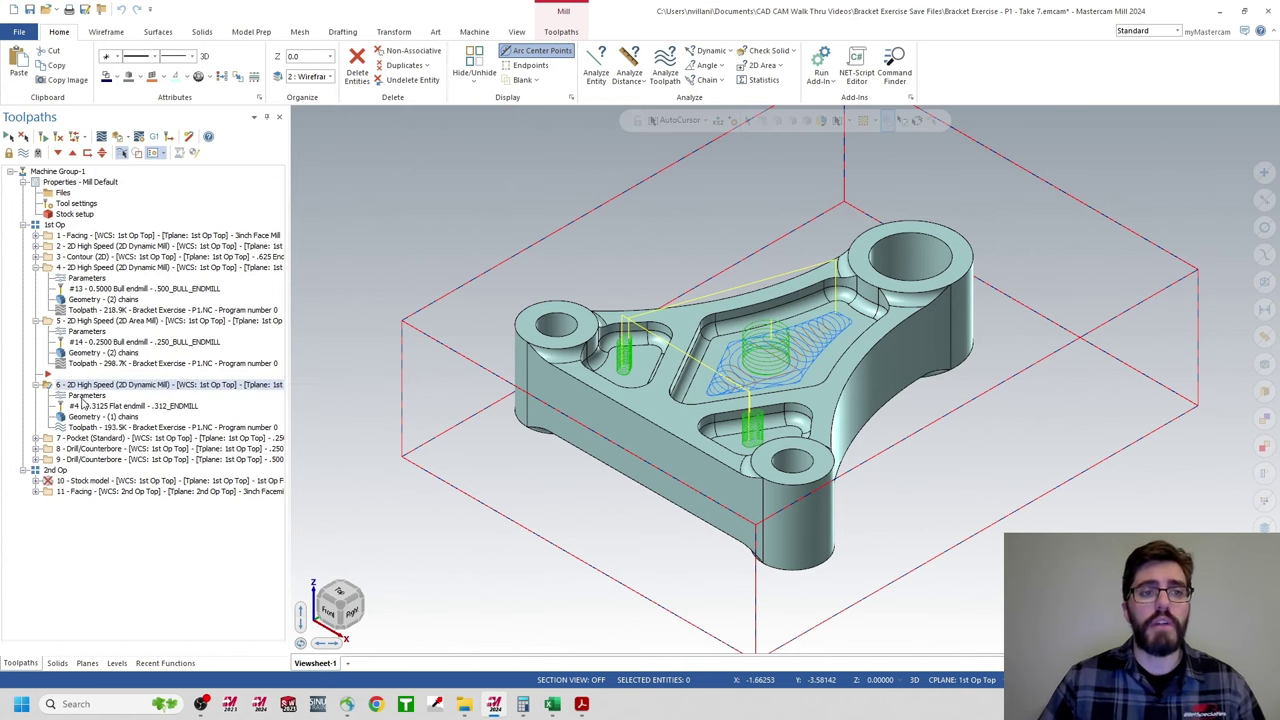
- Set the helix radius of operation 6's entry motion to .03125 and move the insert arrow below the regenerated operation
left_click(83, 404)
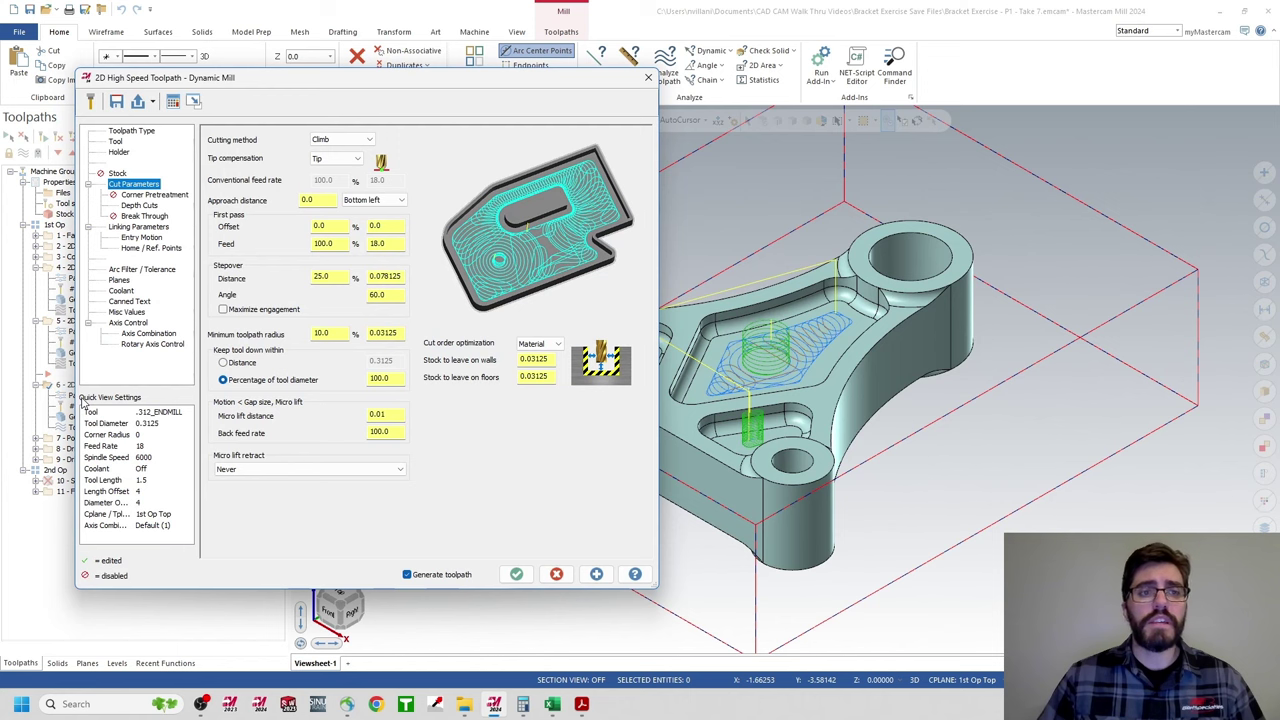
left_click(142, 238)
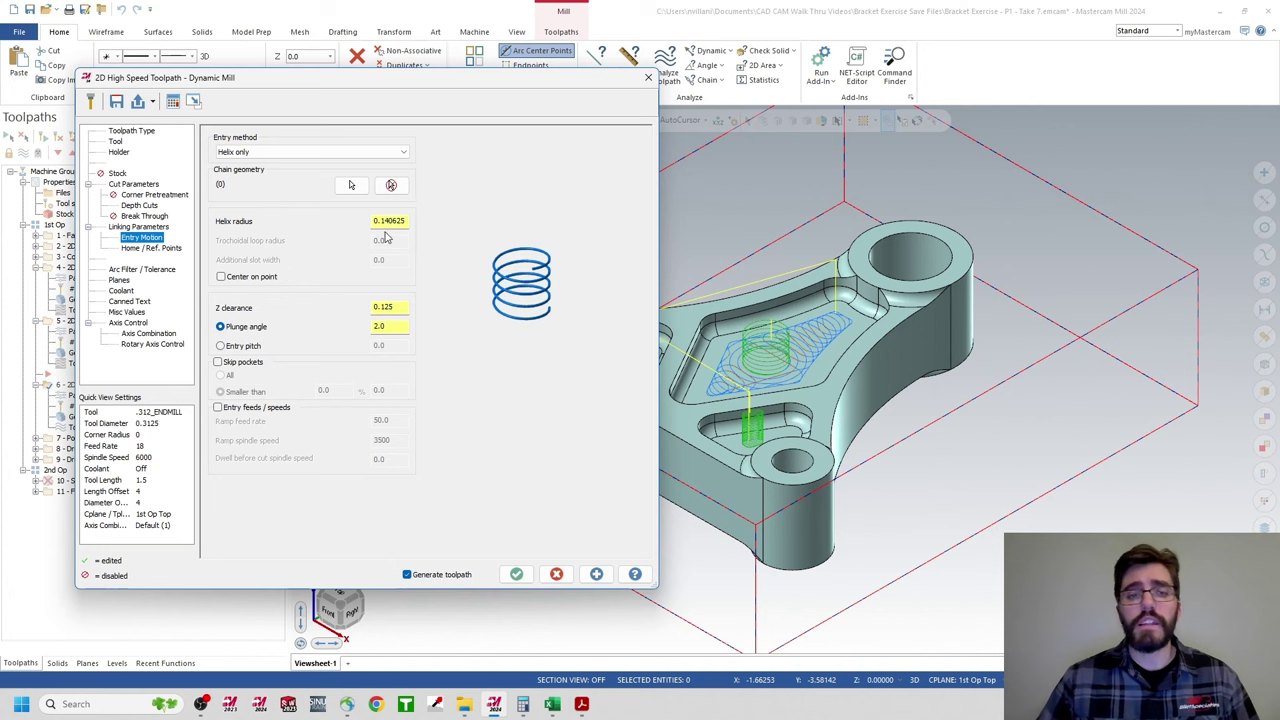
left_click_drag(404, 222, 370, 222)
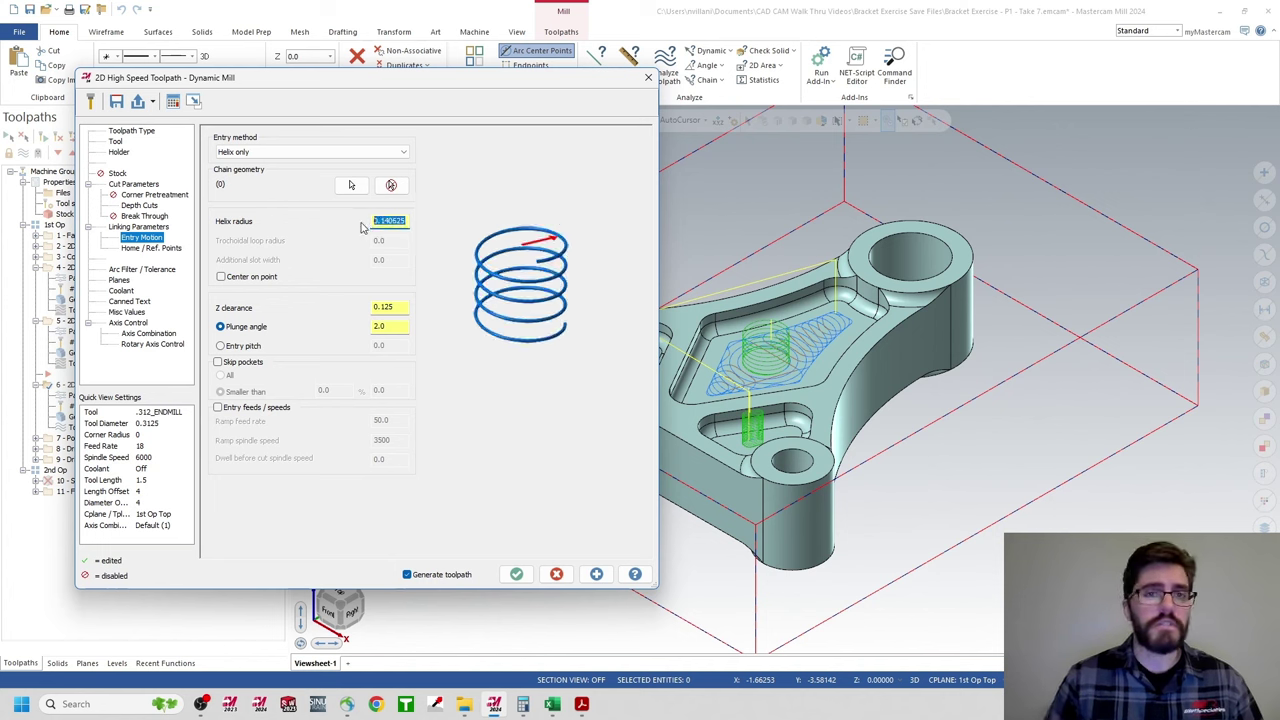
type(".03125")
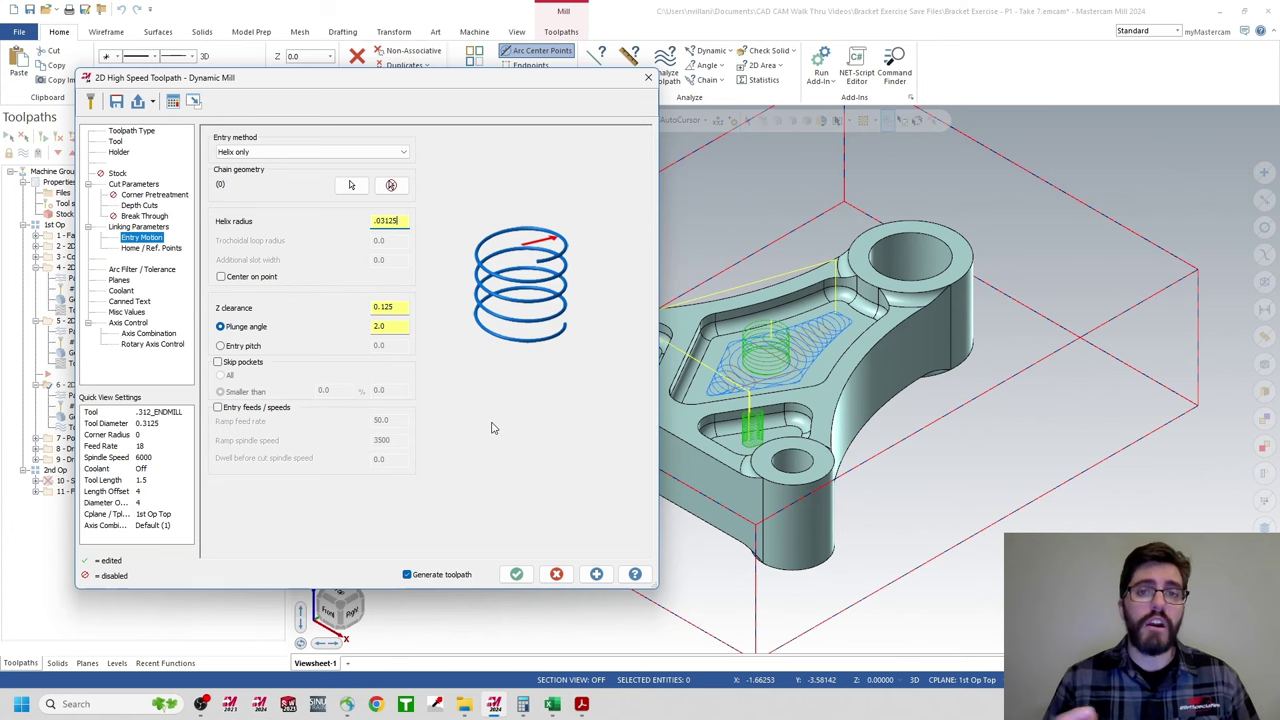
left_click(516, 575)
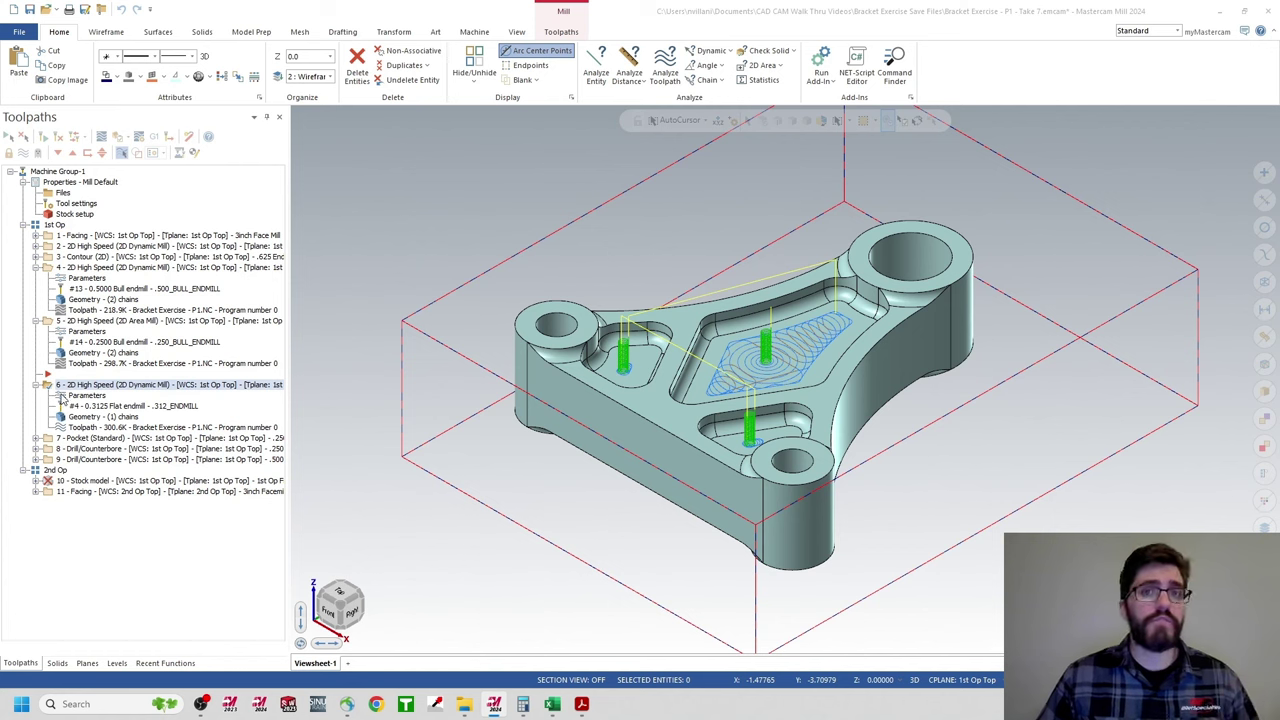
left_click(57, 152)
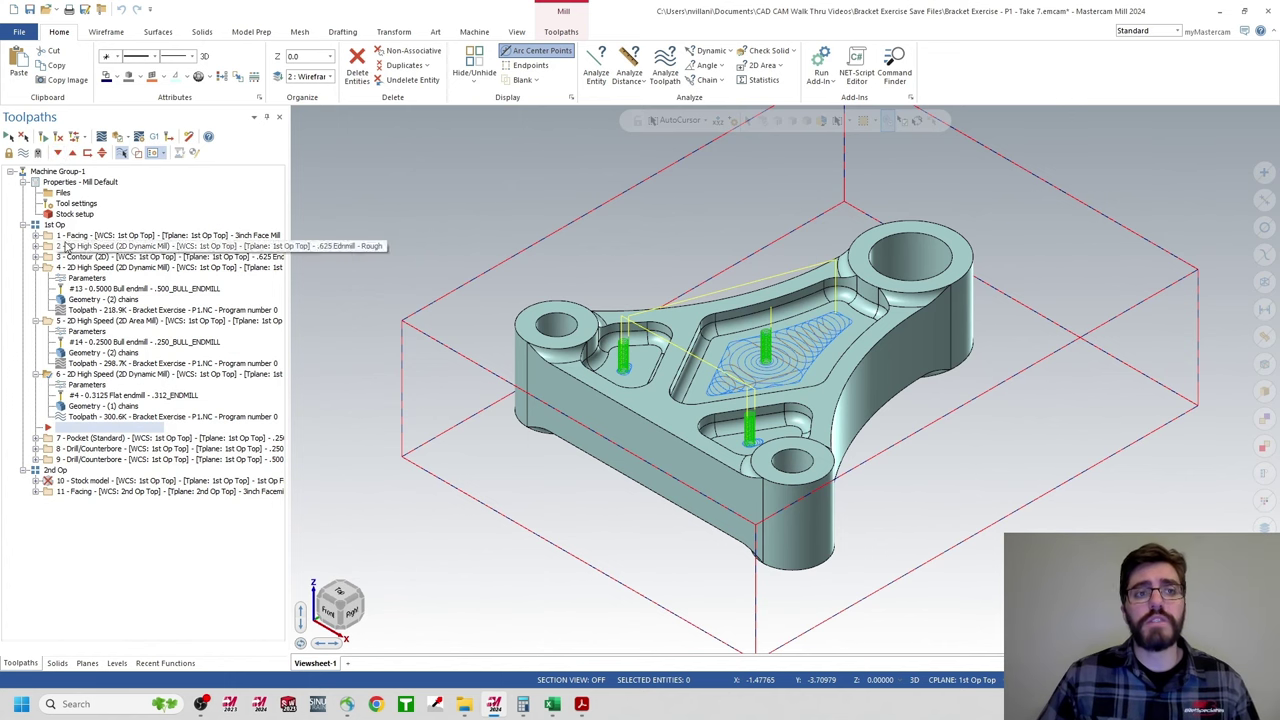
- Verify operations 1 through 6 in the simulator with the tool shown, and inspect the large pocket's filleted corner for gouging
left_click(77, 237)
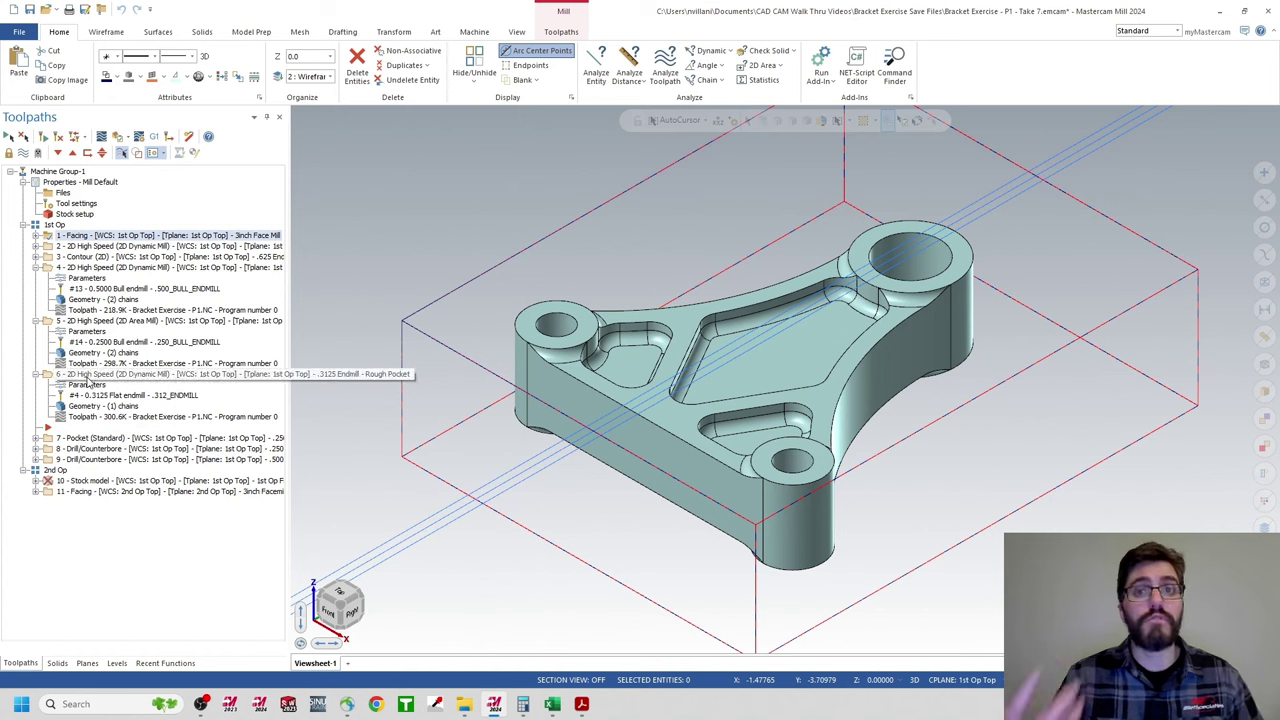
left_click(87, 376)
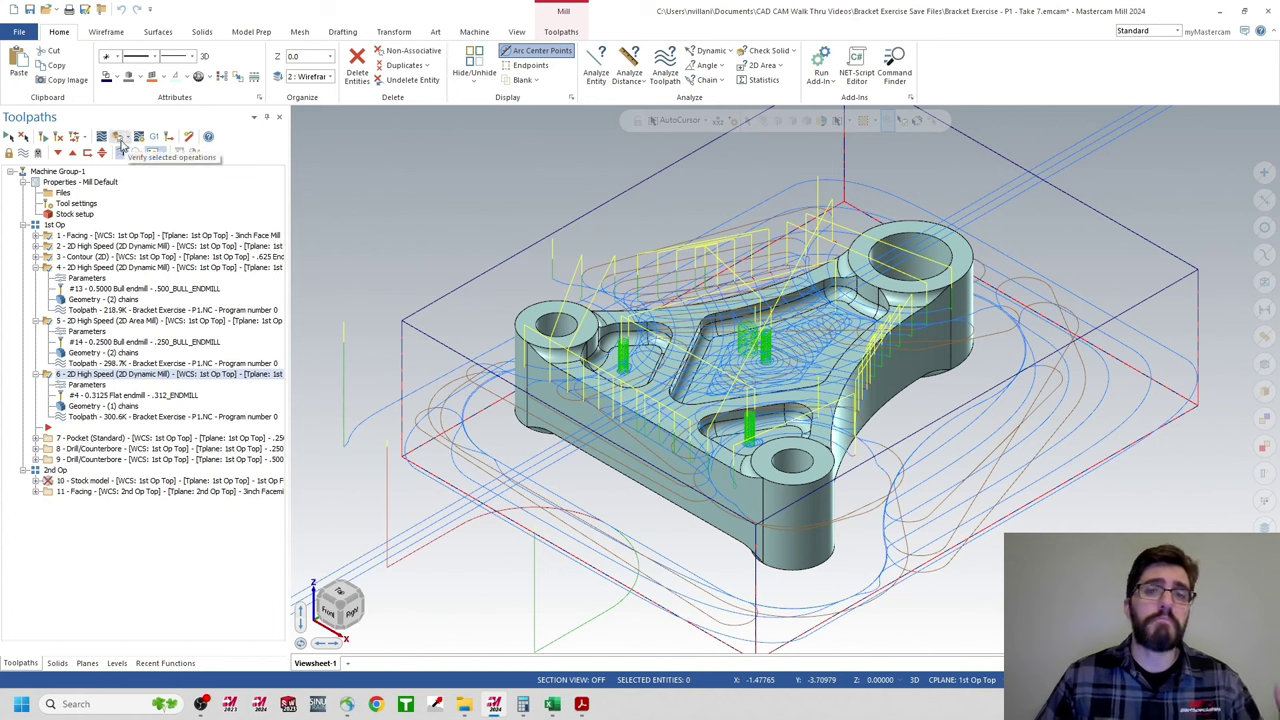
left_click(121, 143)
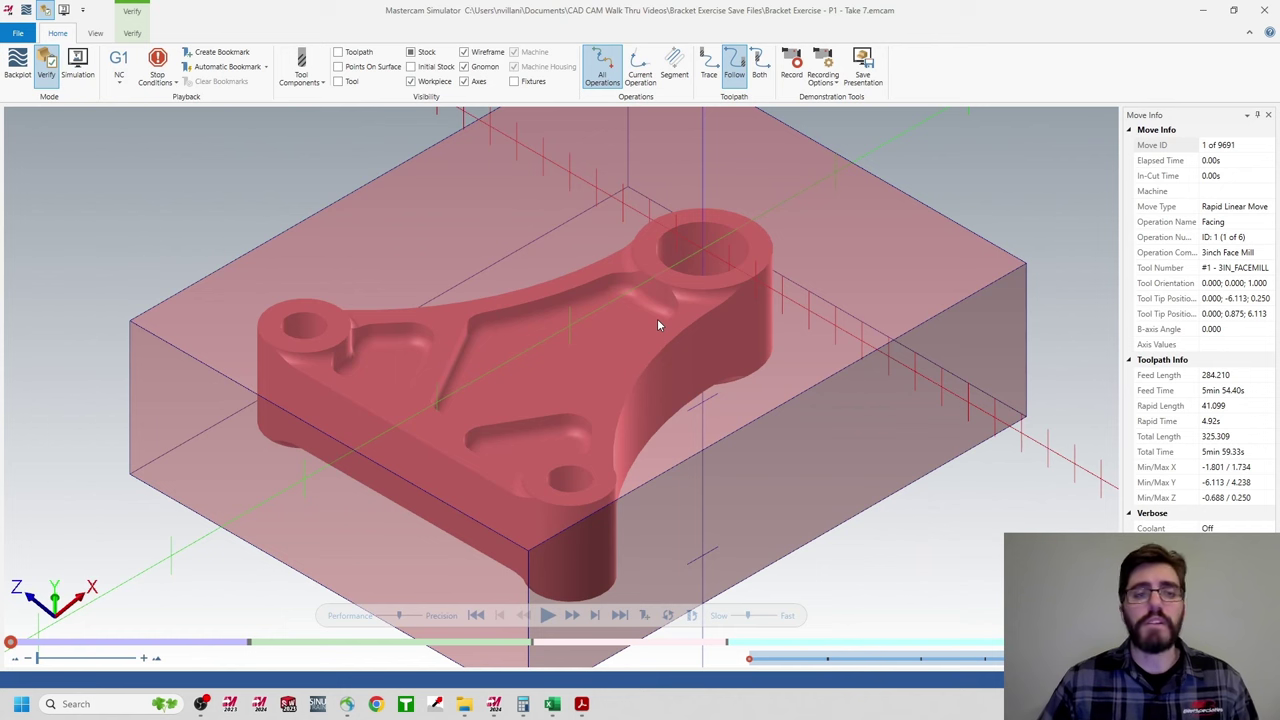
left_click(547, 615)
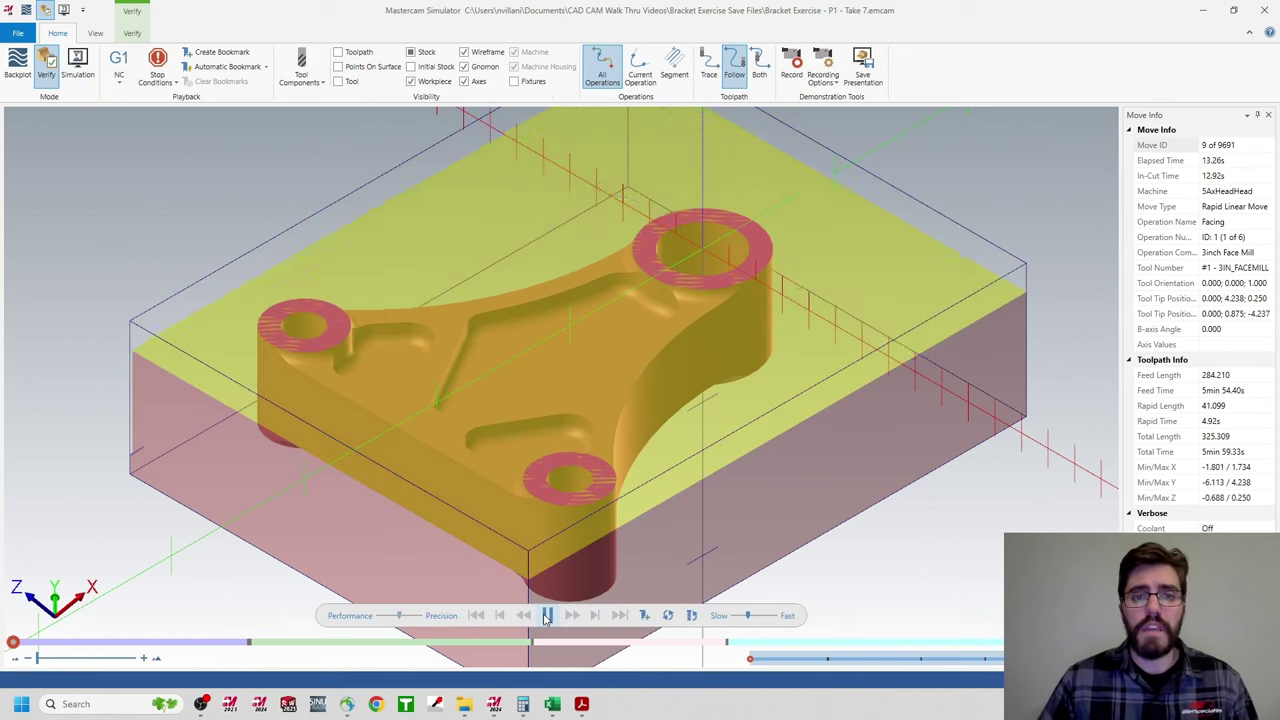
left_click(339, 81)
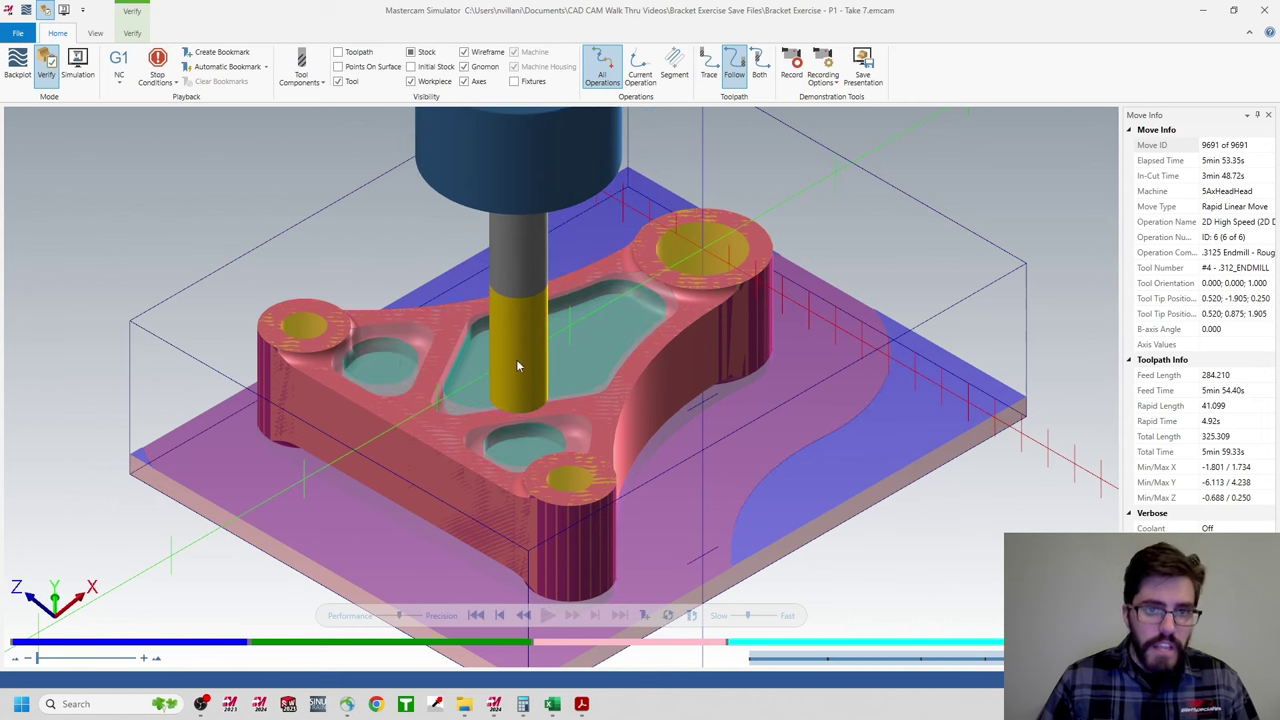
scroll(648, 300, "up", 10)
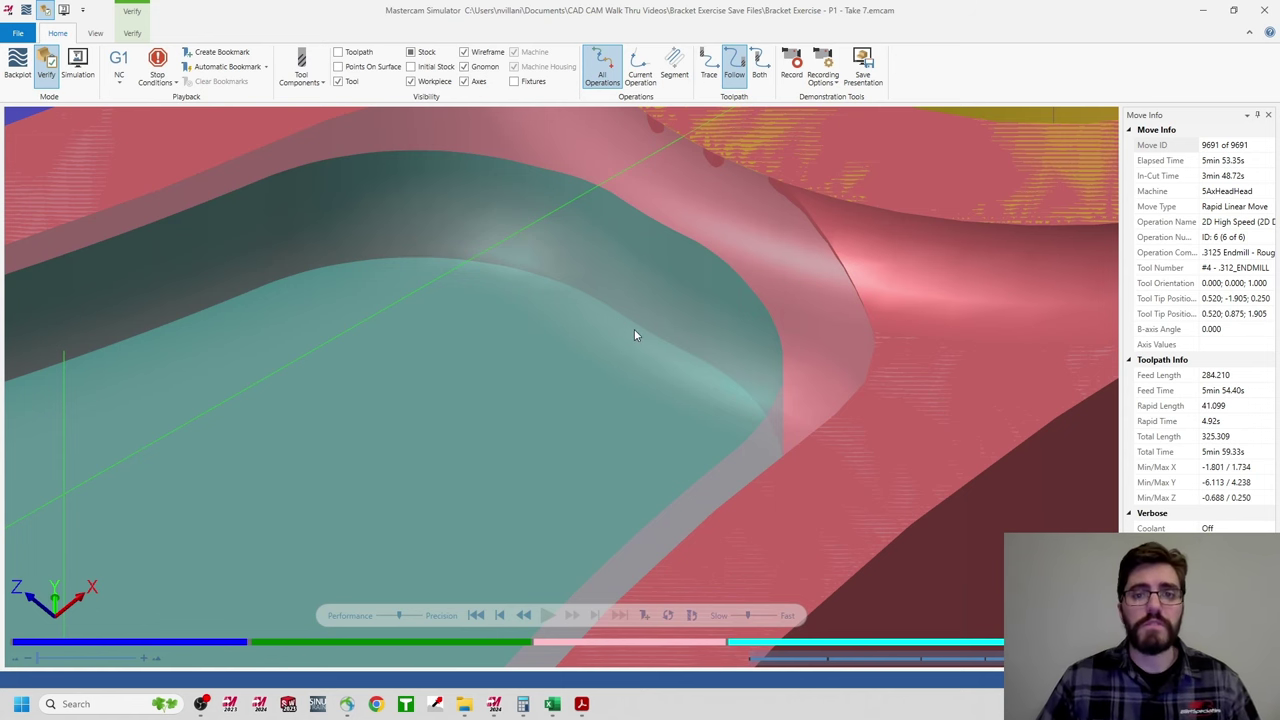
scroll(634, 330, "down", 8)
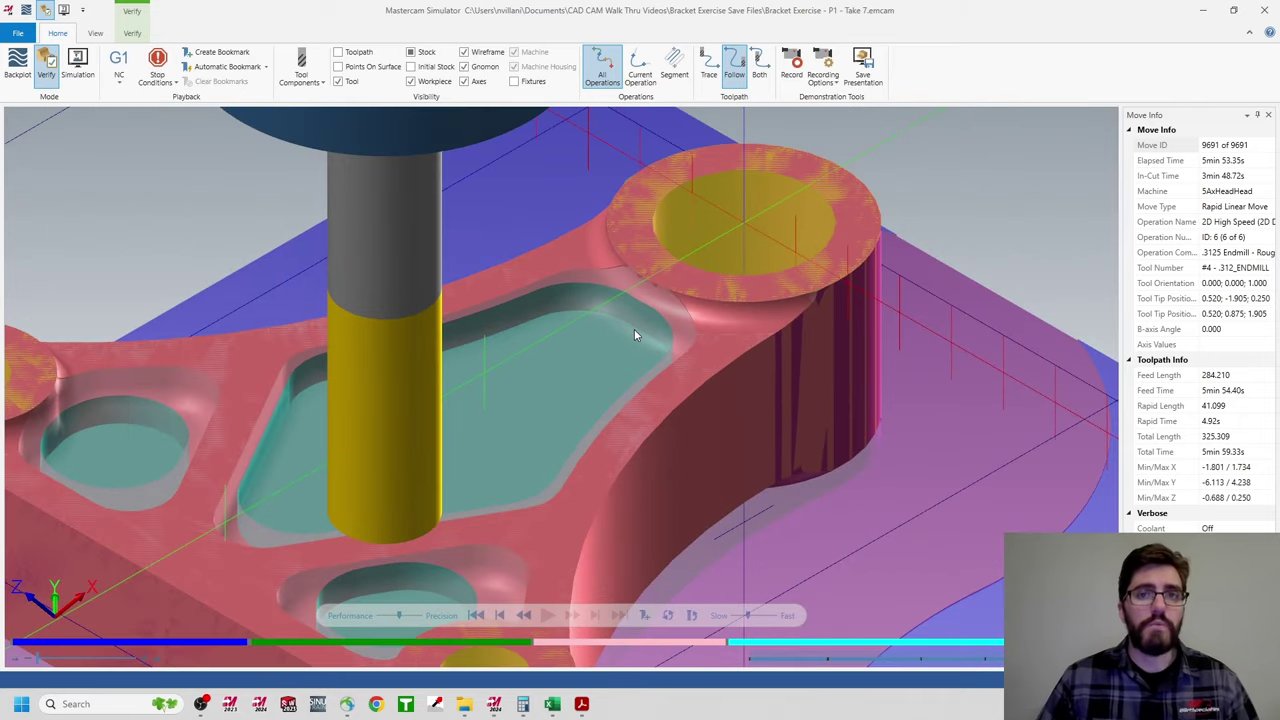
scroll(634, 332, "down", 5)
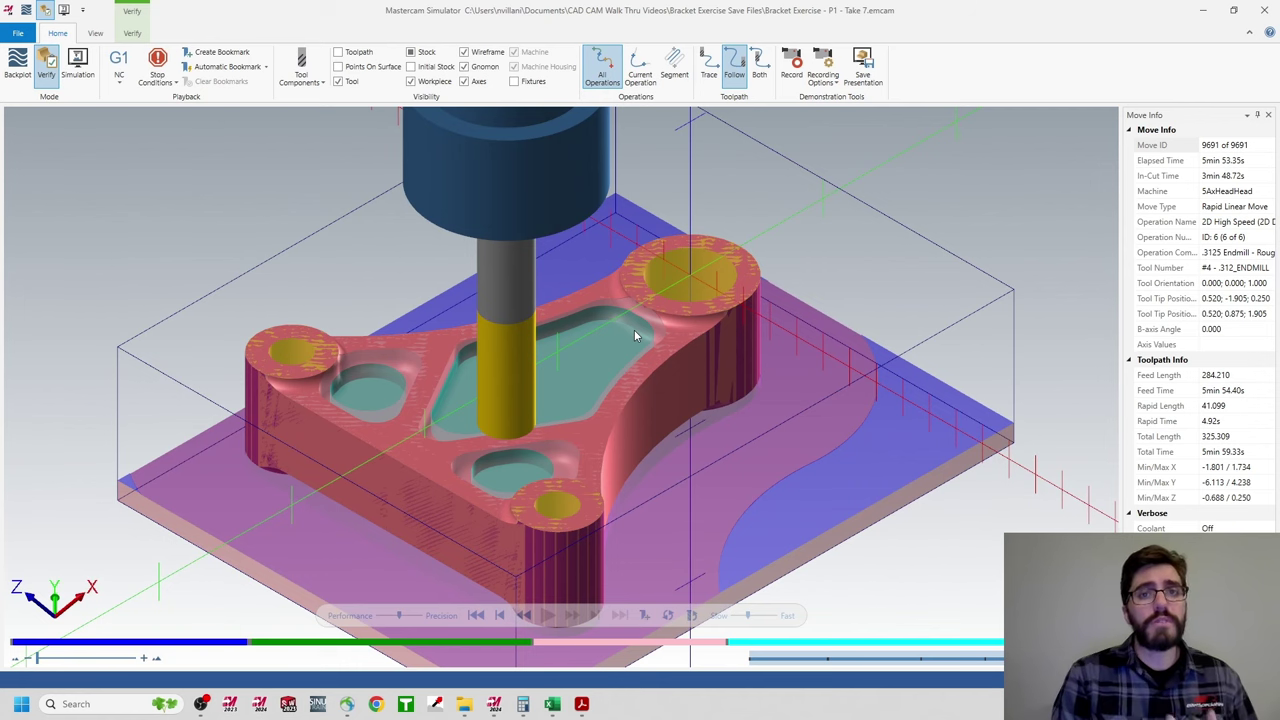
left_click(1262, 9)
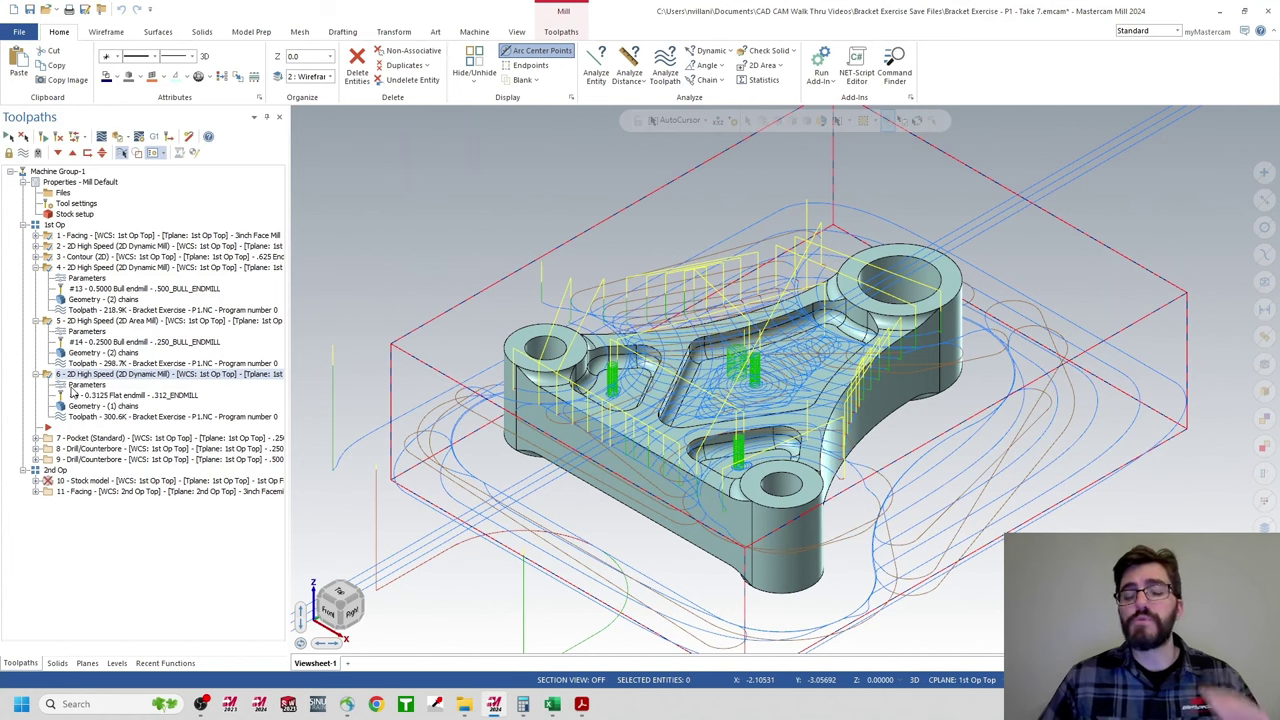
- Change operation 6's stock to leave on both walls and floors to .015 and regenerate the toolpath
left_click(88, 386)
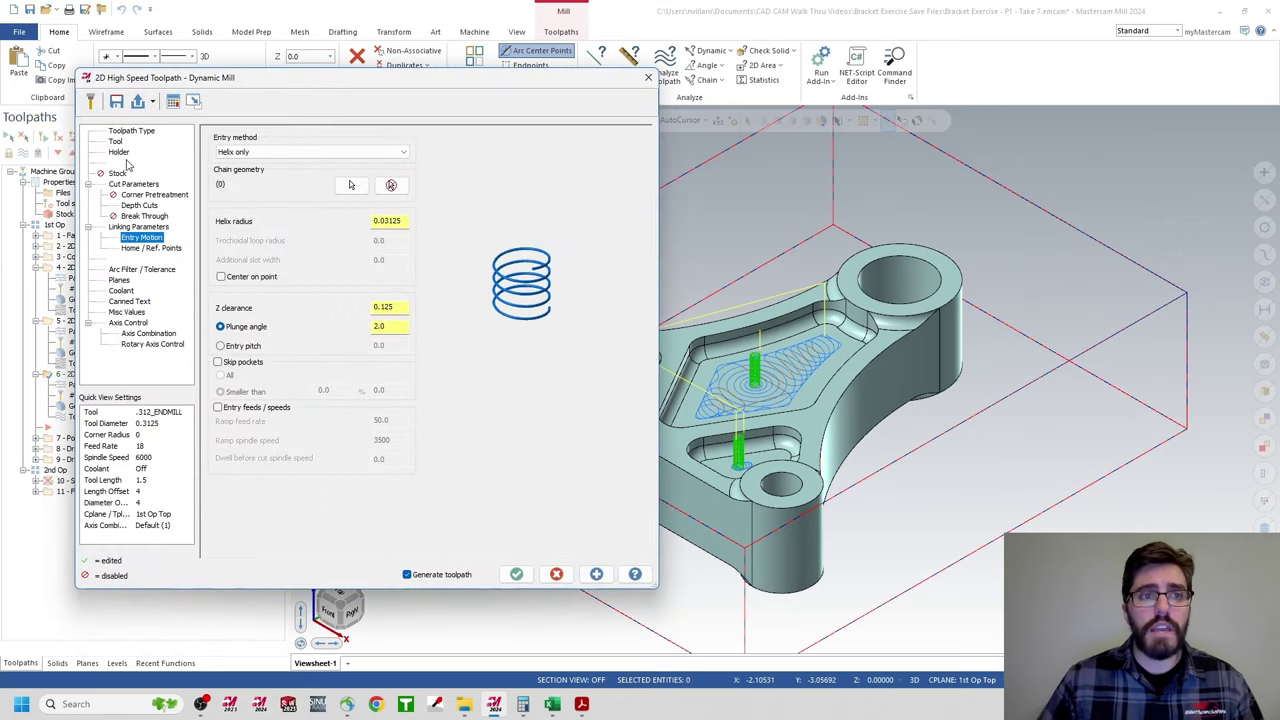
left_click(136, 185)
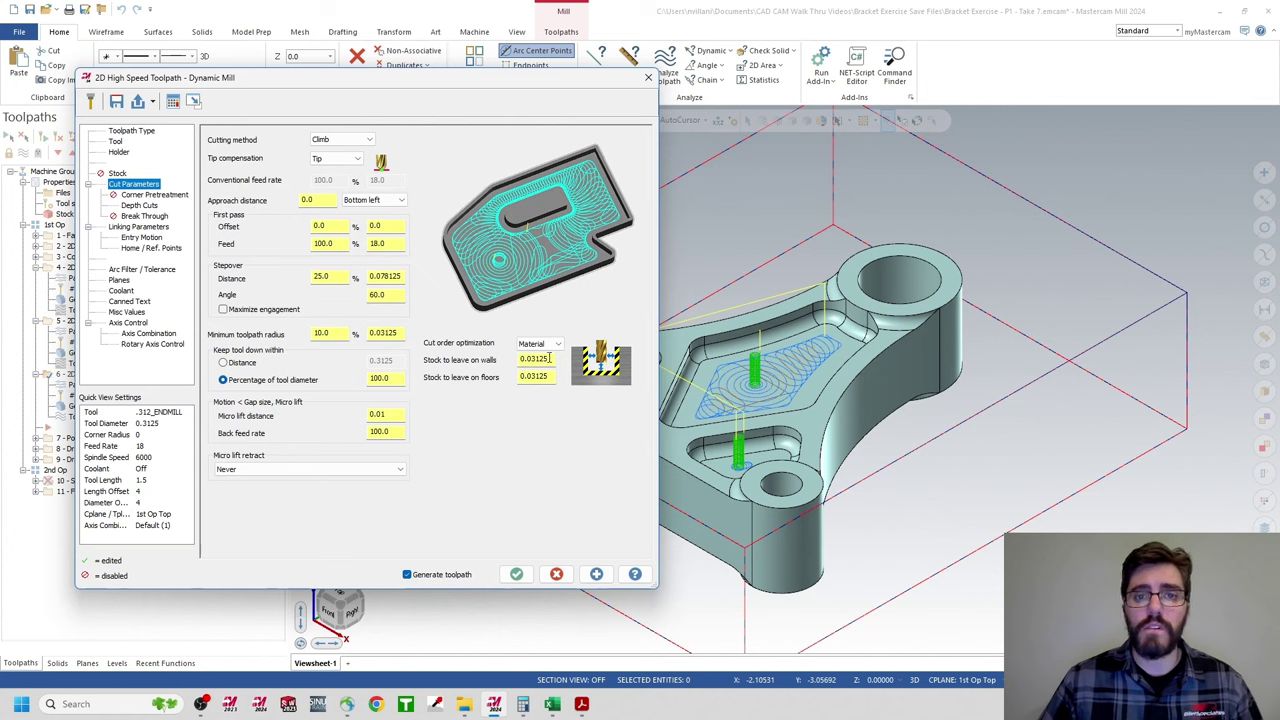
left_click_drag(550, 358, 462, 370)
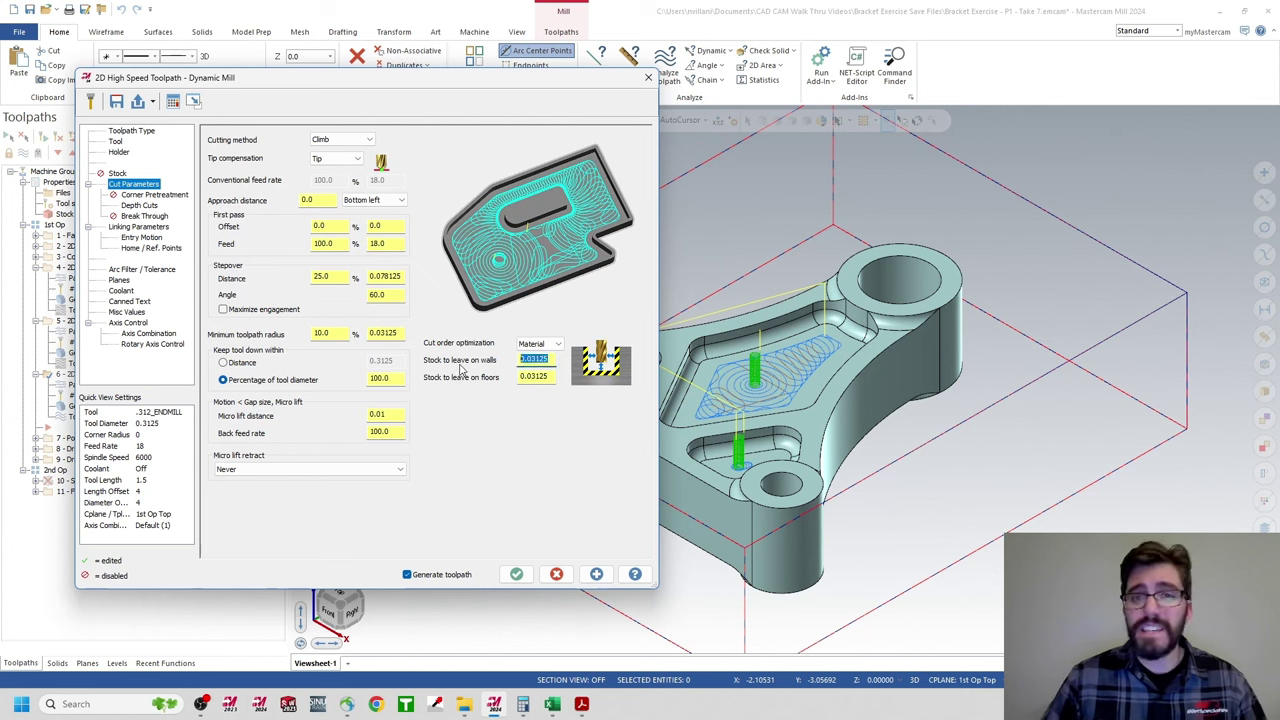
type(".015")
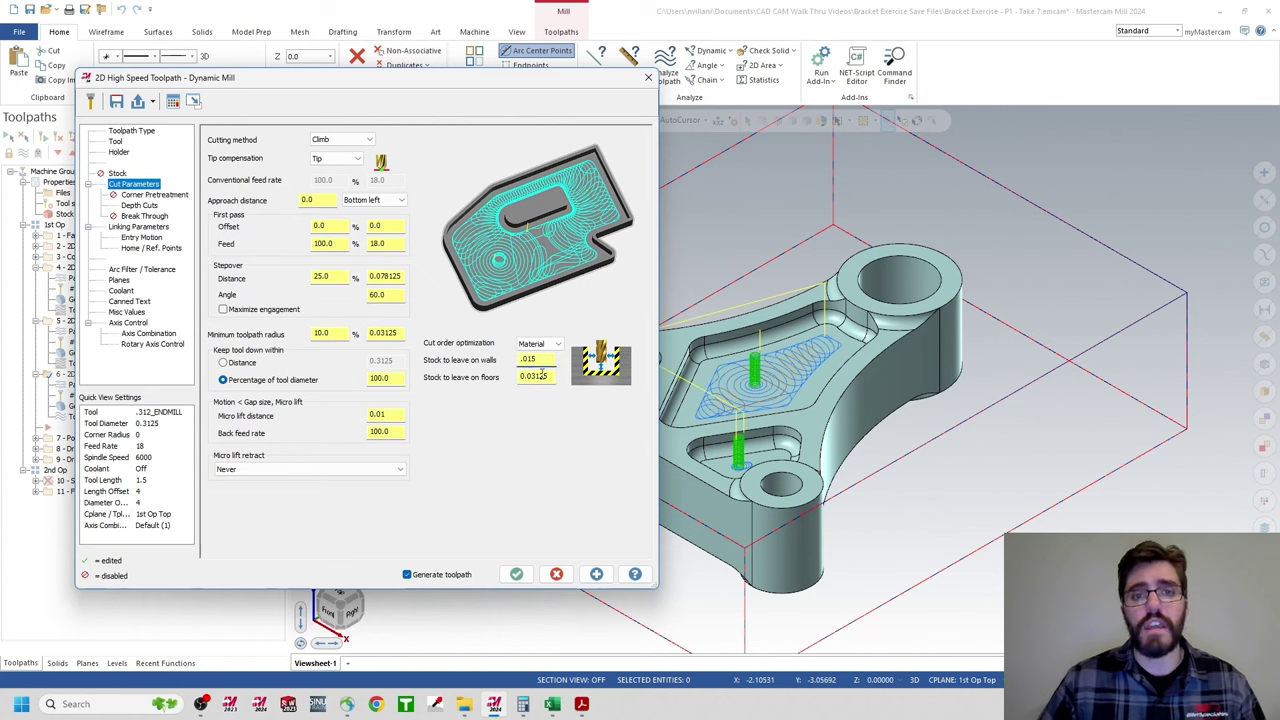
left_click_drag(555, 377, 506, 377)
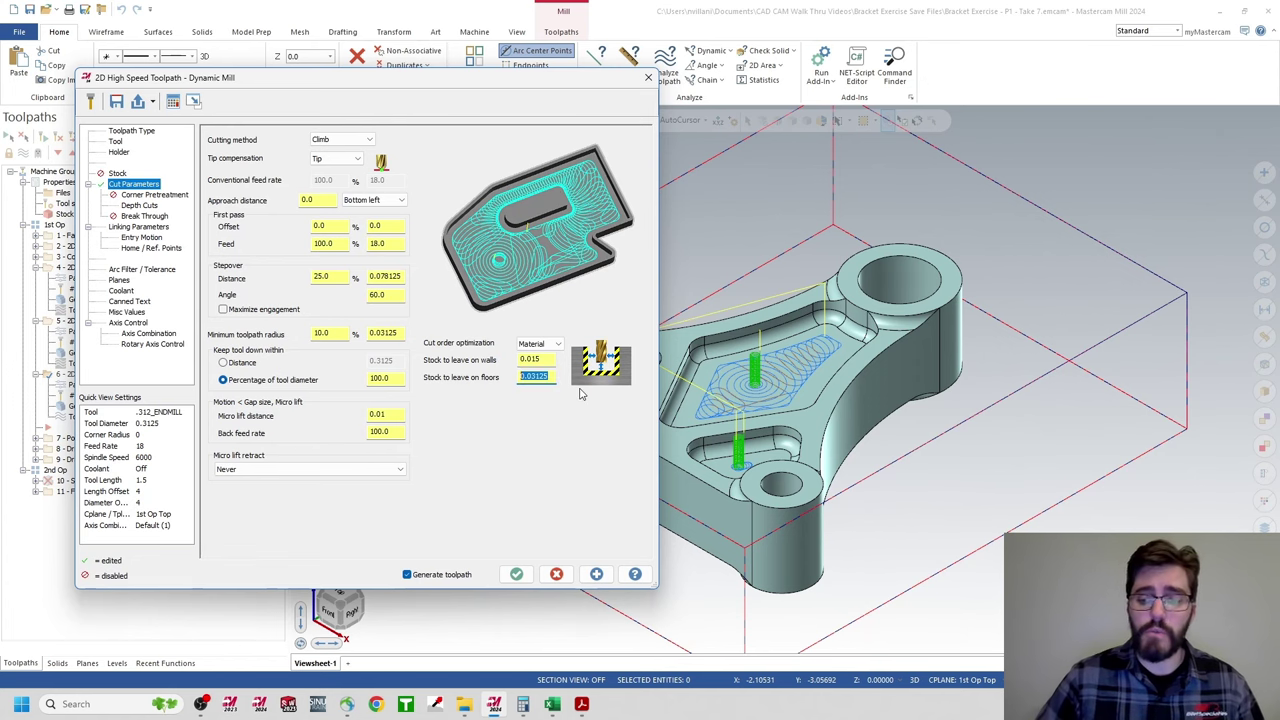
type(".015")
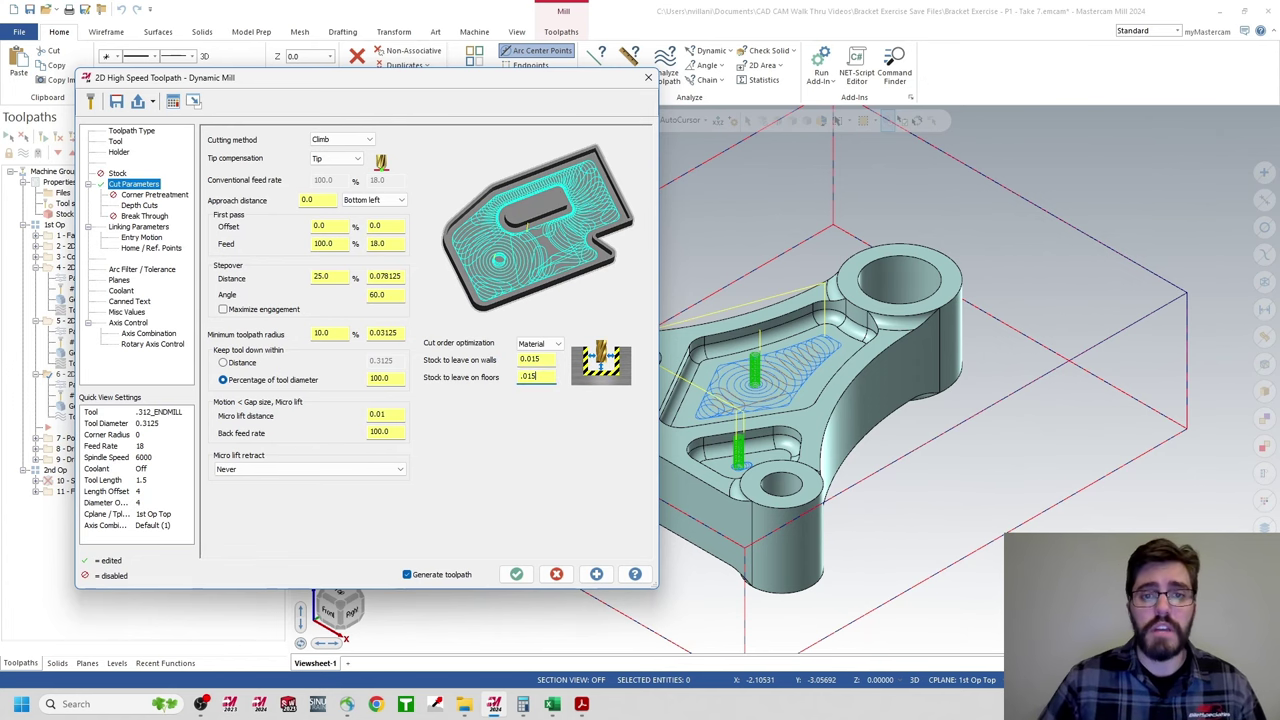
left_click(516, 573)
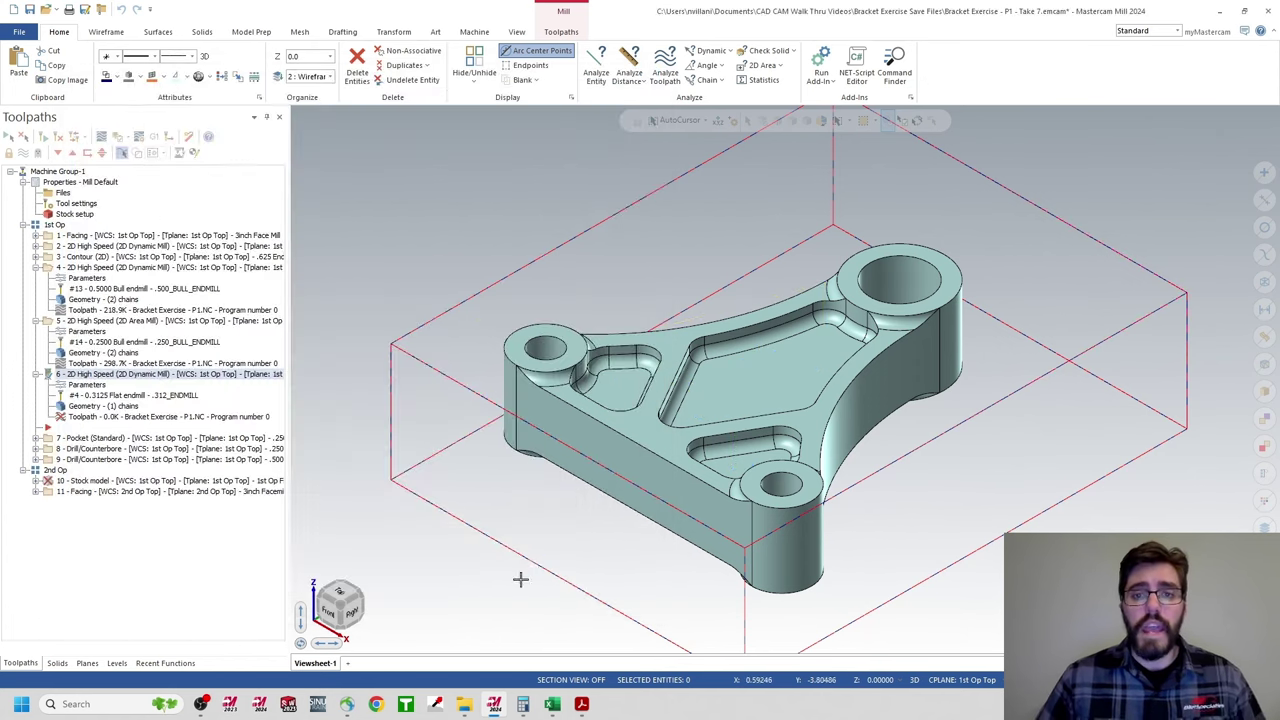
- Rerun the verification of operations 1 through 6 and compare the large pocket's floor fillet with the workpiece display toggled
left_click(70, 238)
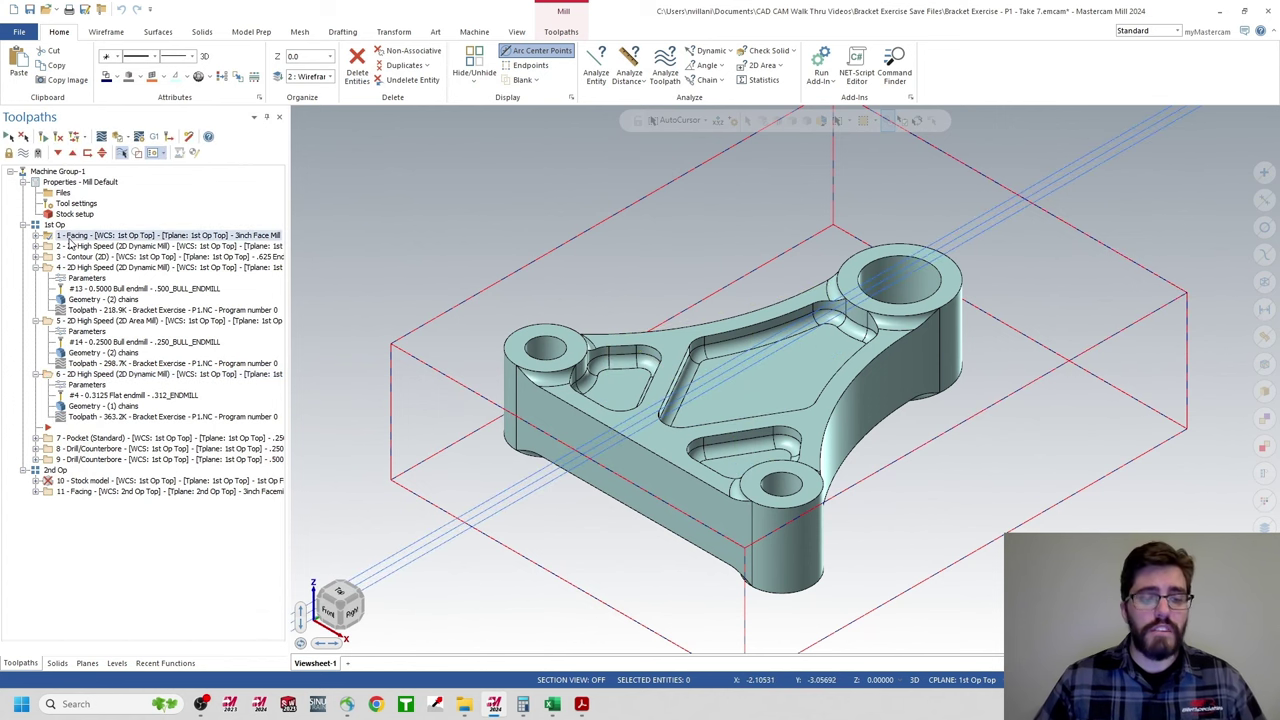
left_click(88, 374)
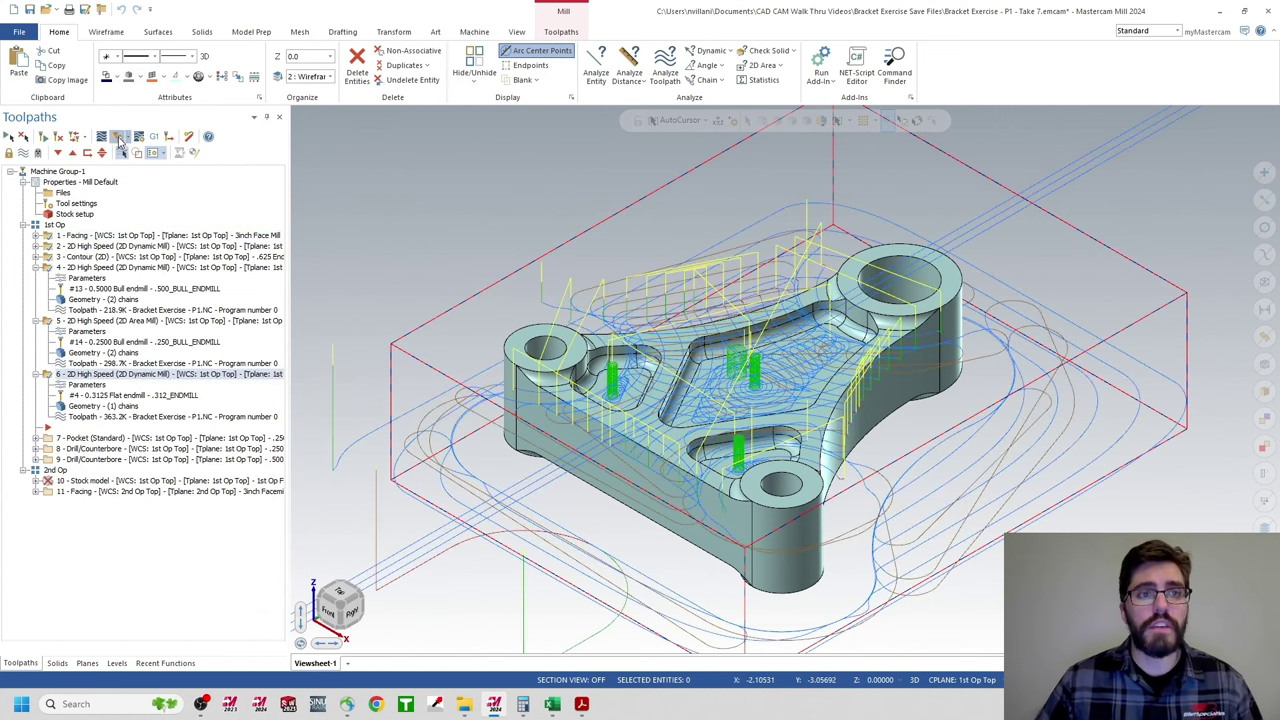
left_click(118, 141)
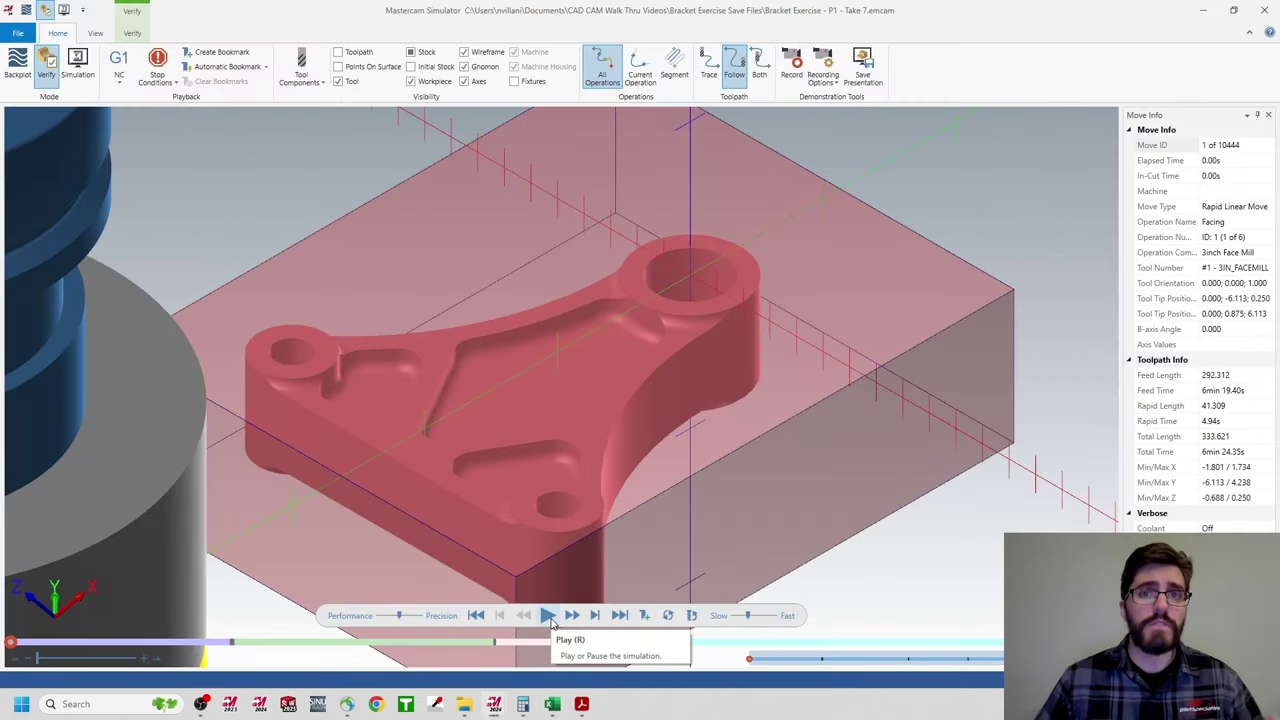
left_click(550, 619)
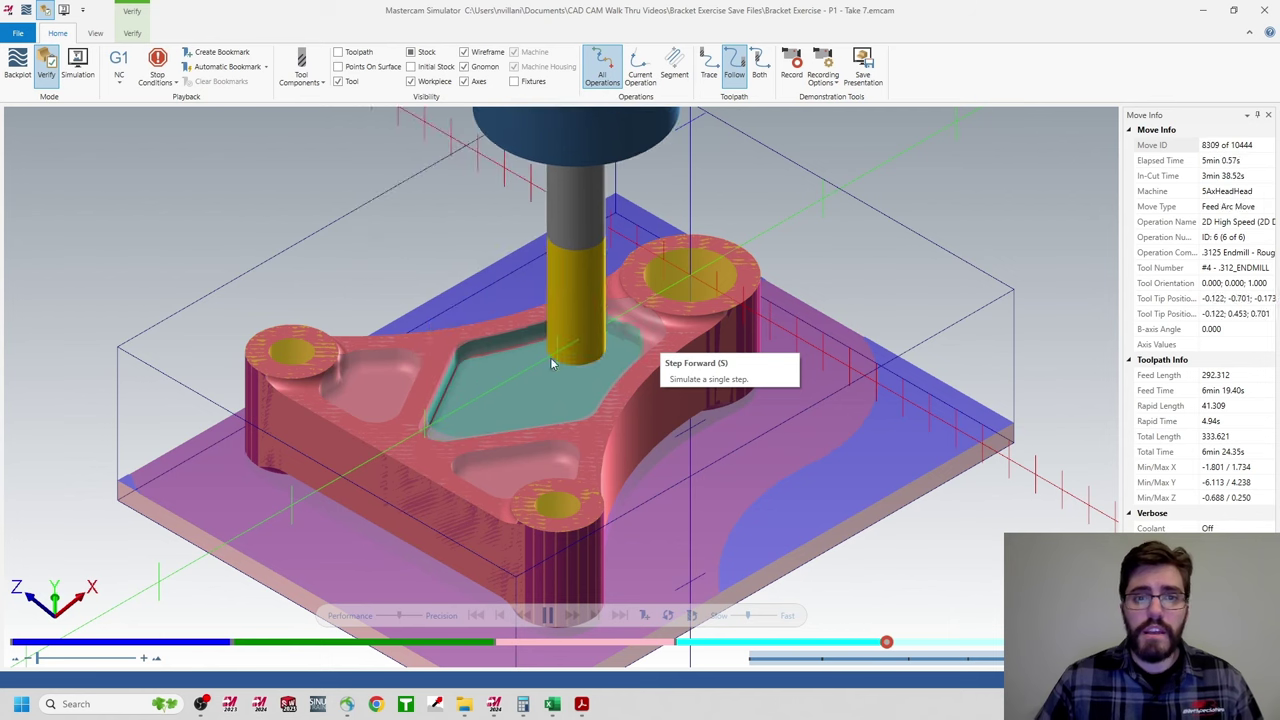
scroll(635, 334, "up", 5)
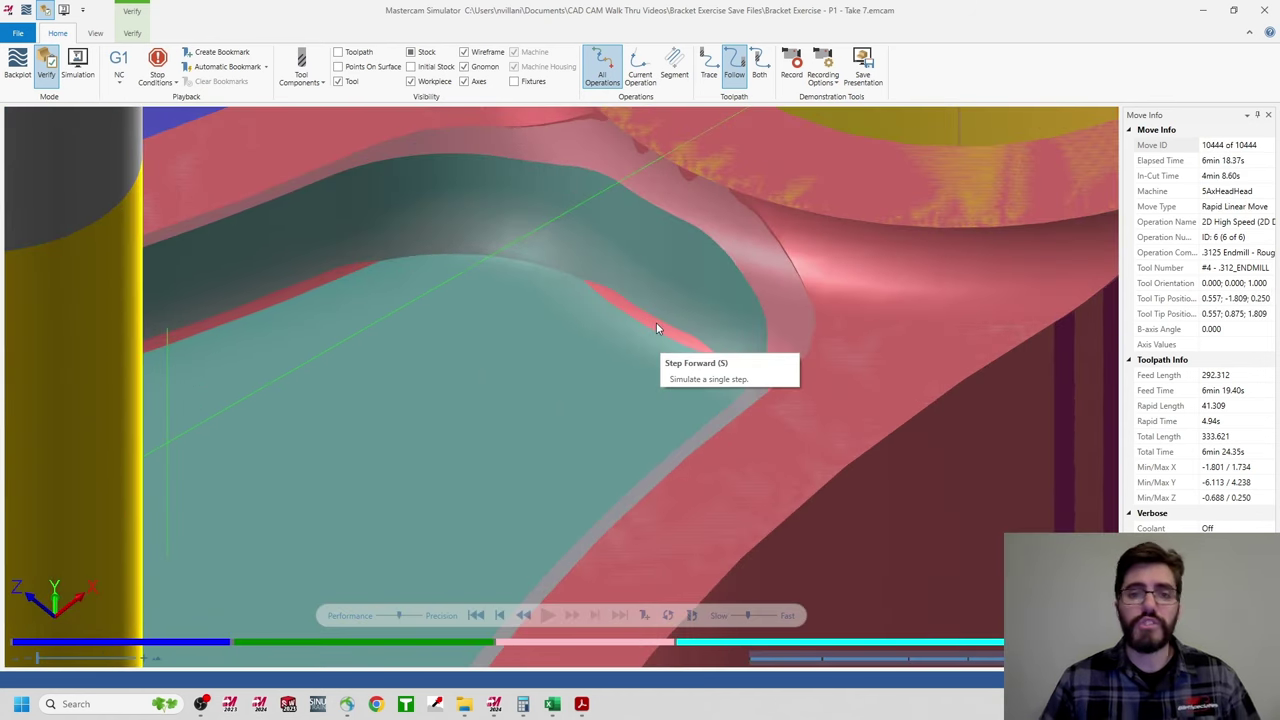
left_click(410, 81)
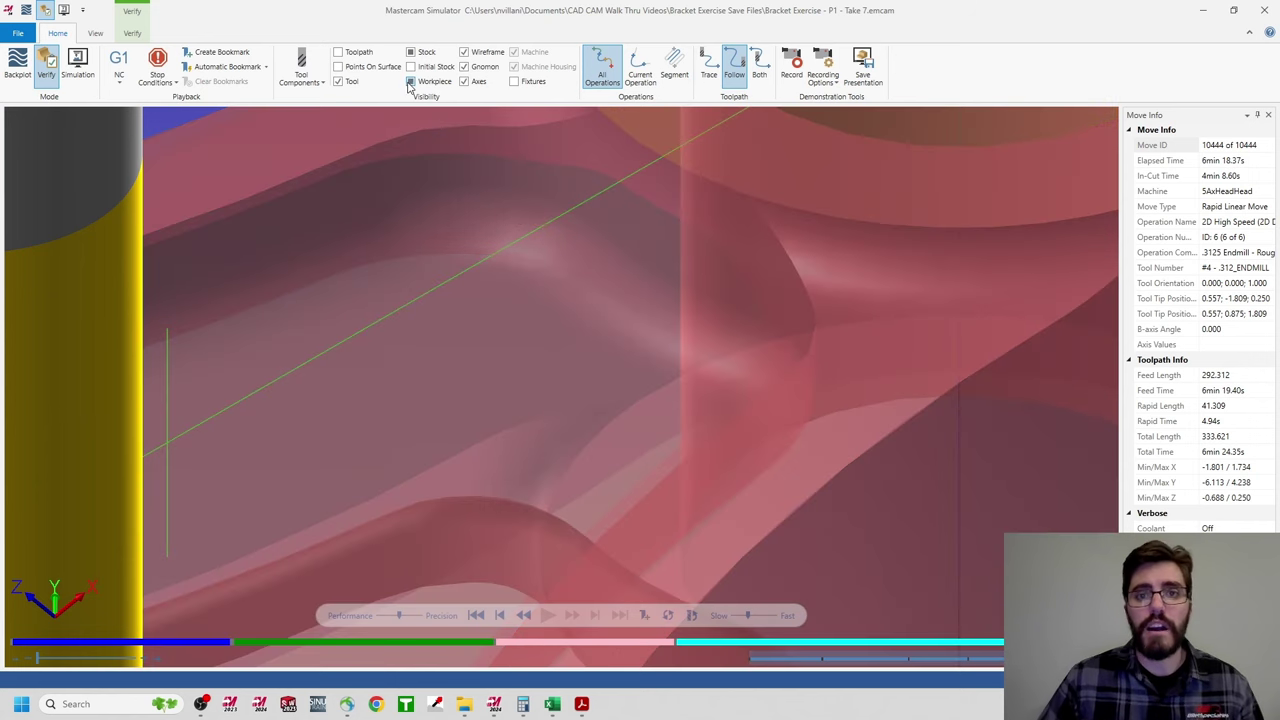
left_click(410, 81)
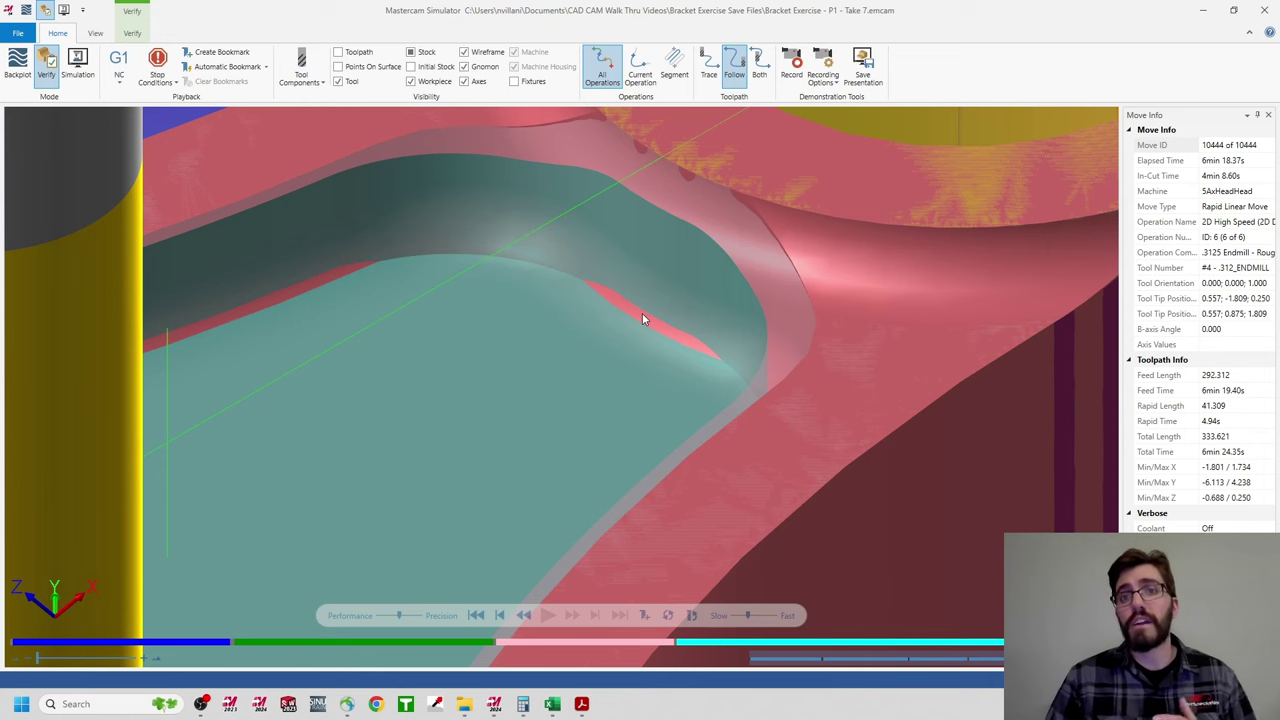
scroll(642, 313, "down", 5)
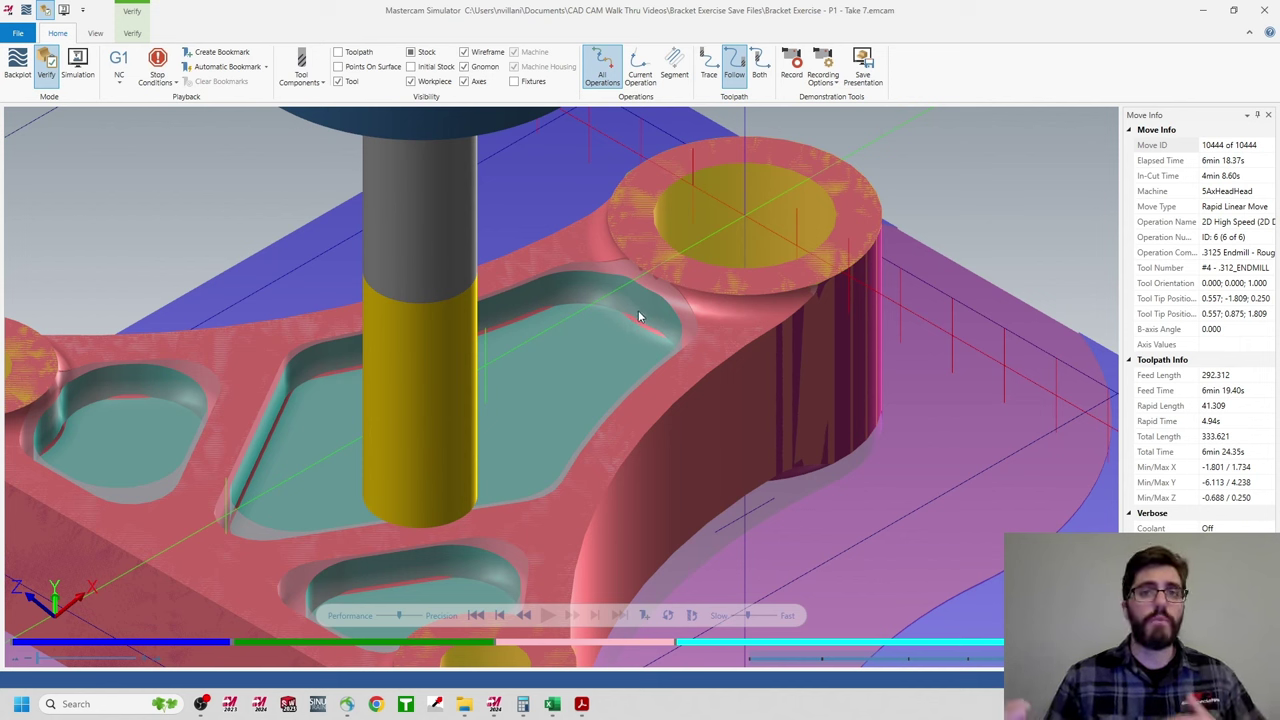
left_click(1264, 14)
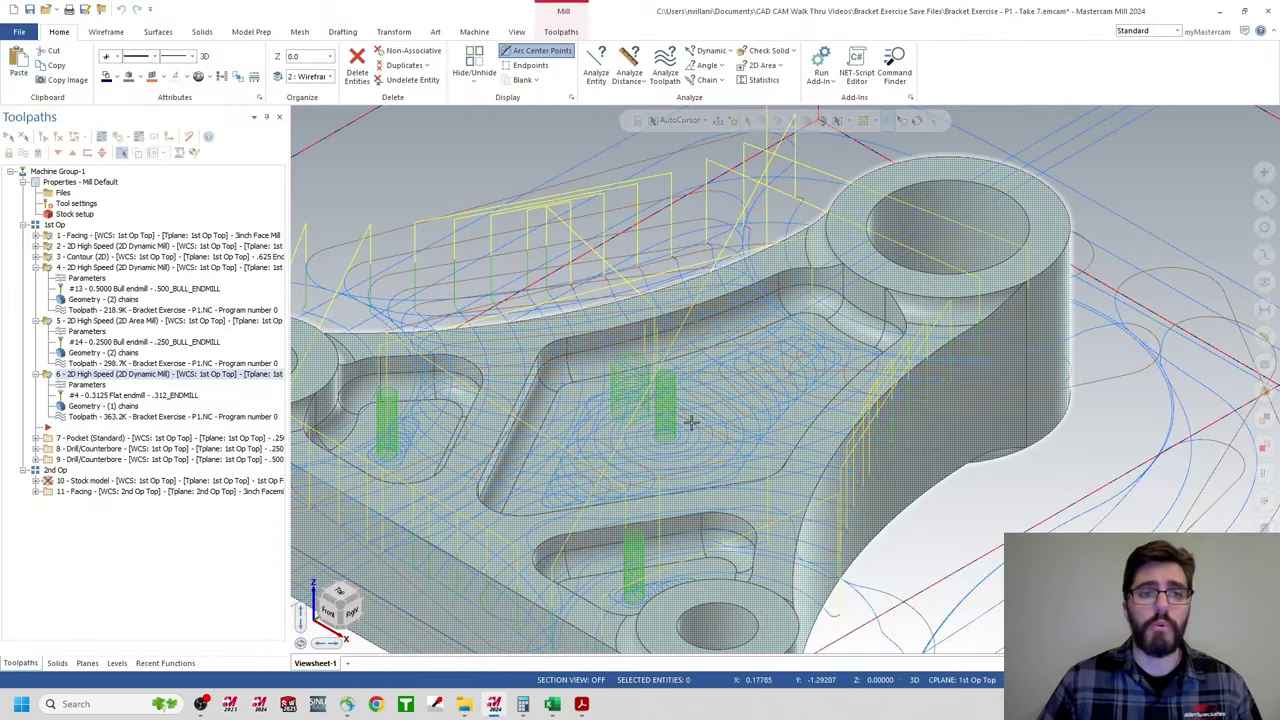
- Change operation 6's stock to leave on both walls and floors to .03125 and regenerate the toolpath
left_click(86, 386)
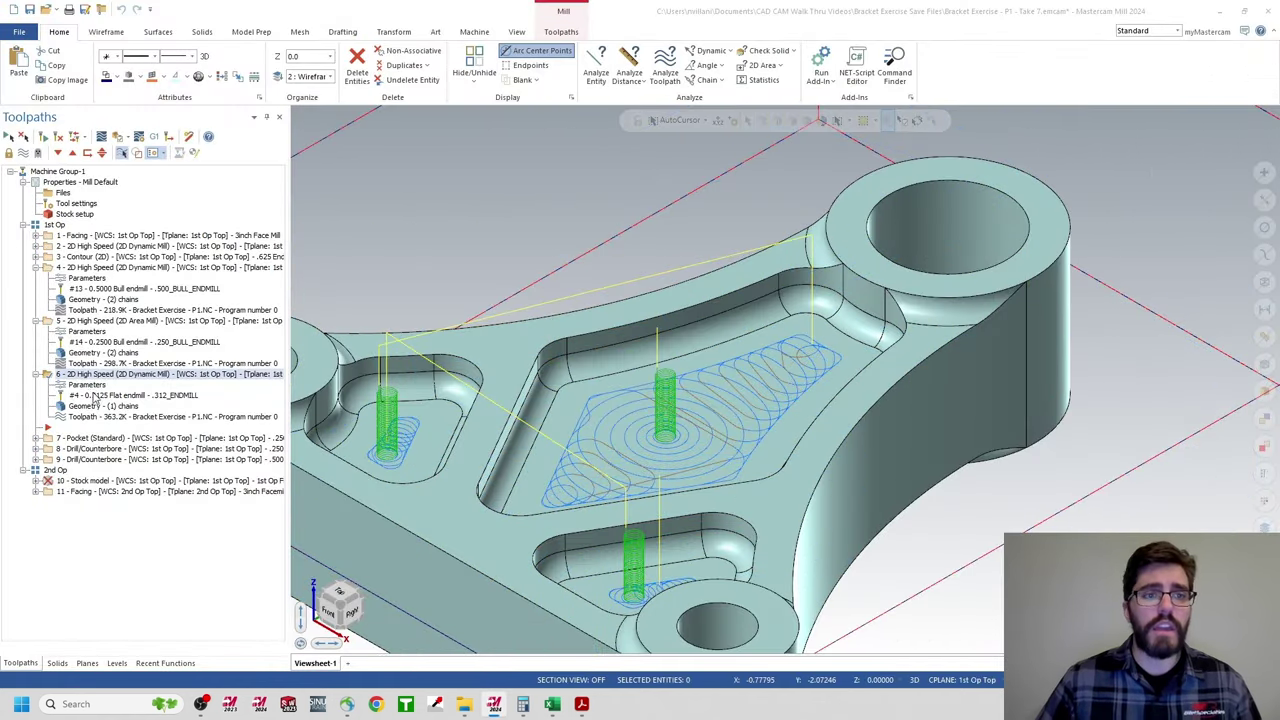
double_click(529, 359)
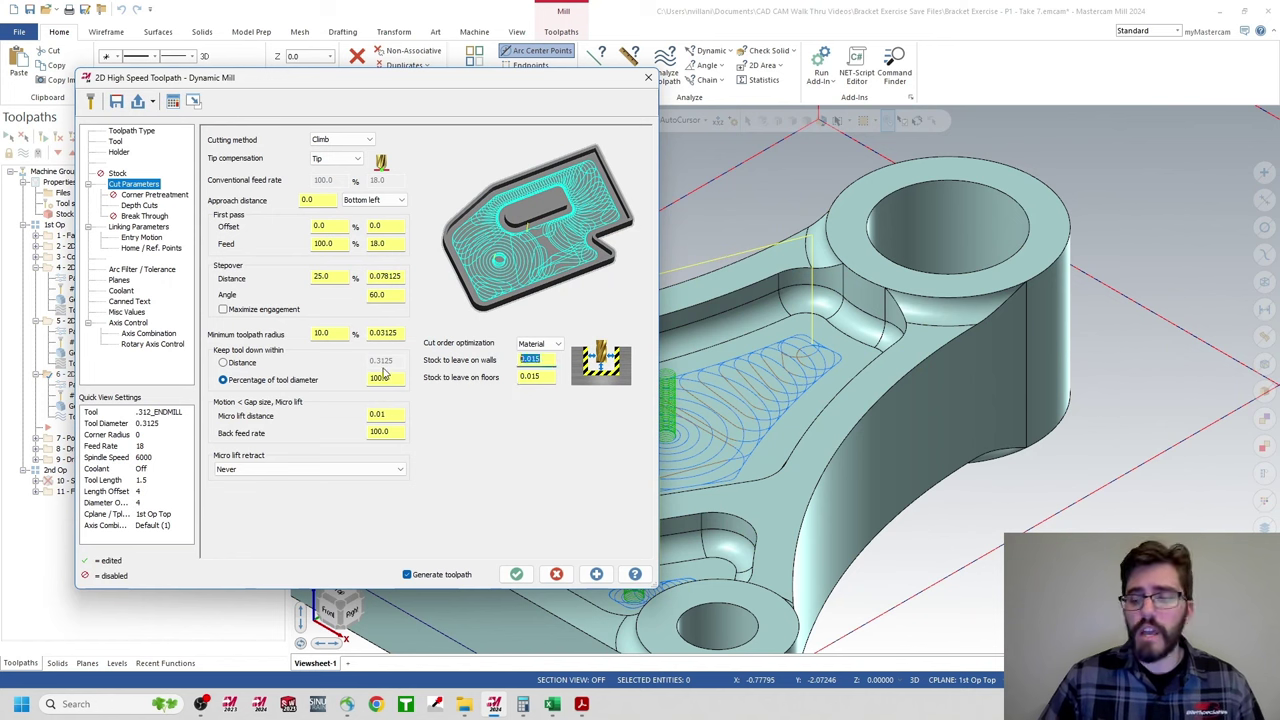
type(".03125")
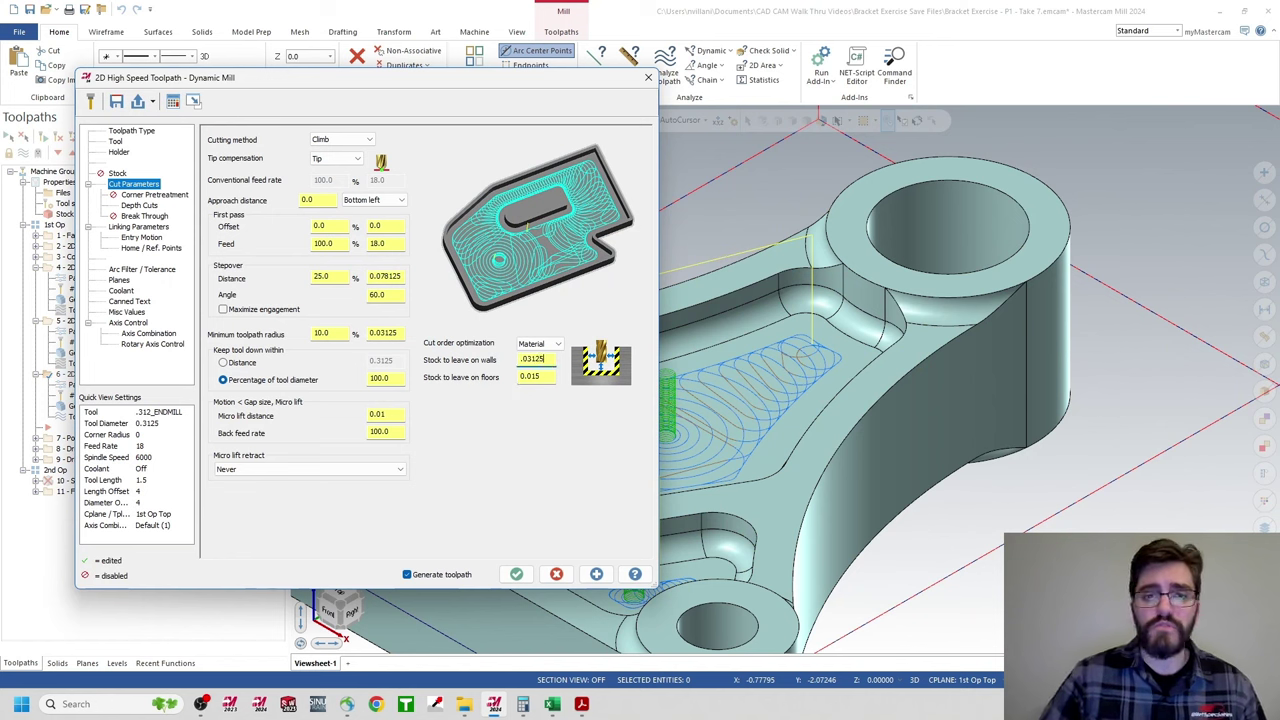
double_click(521, 376)
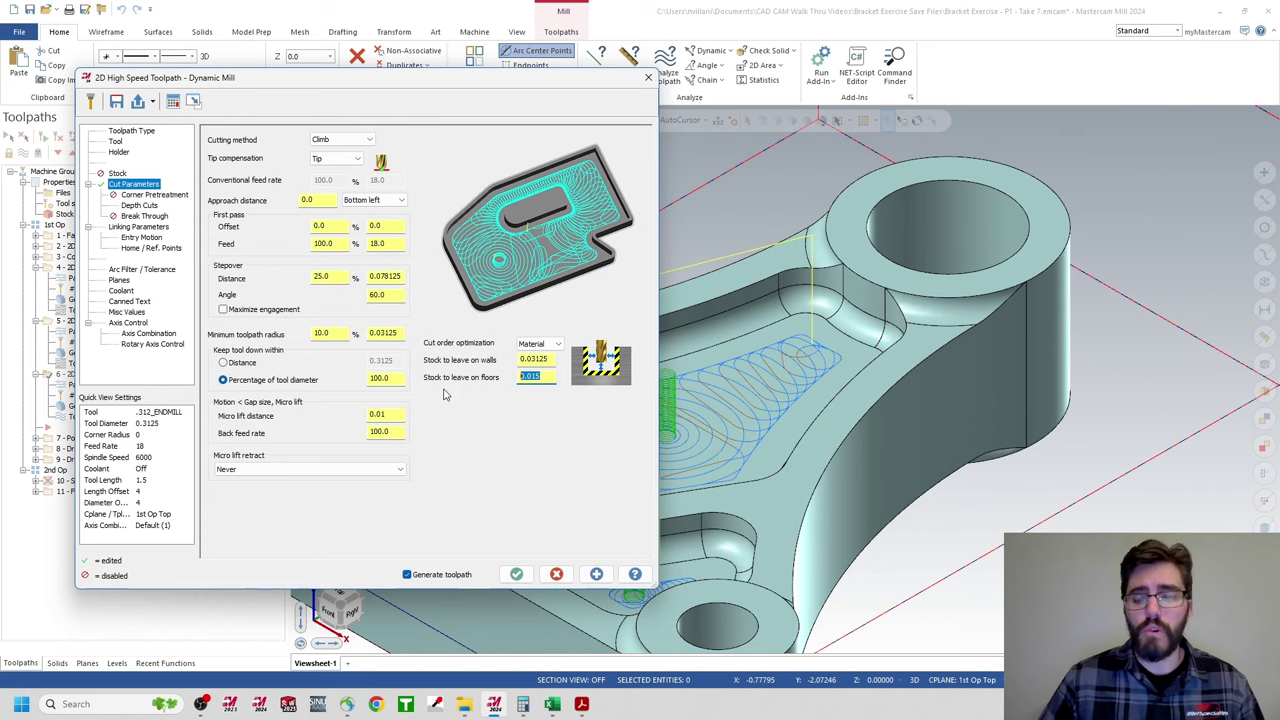
type(".03125")
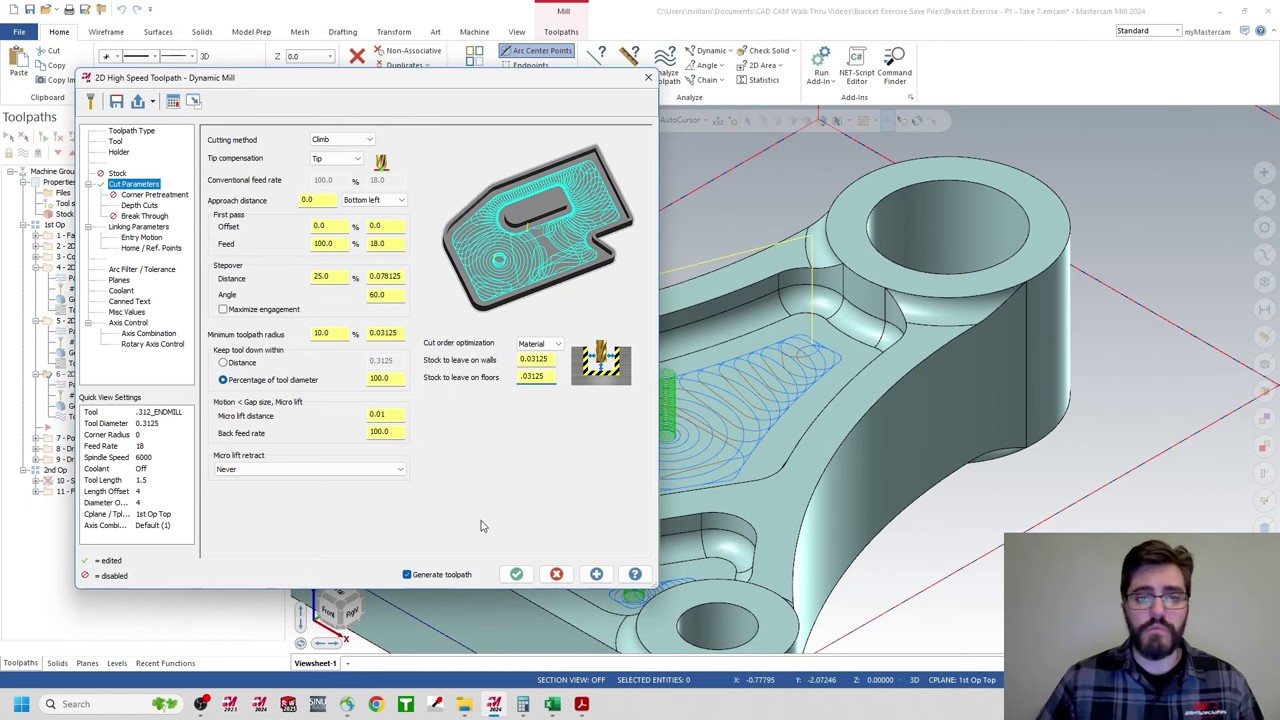
left_click(516, 574)
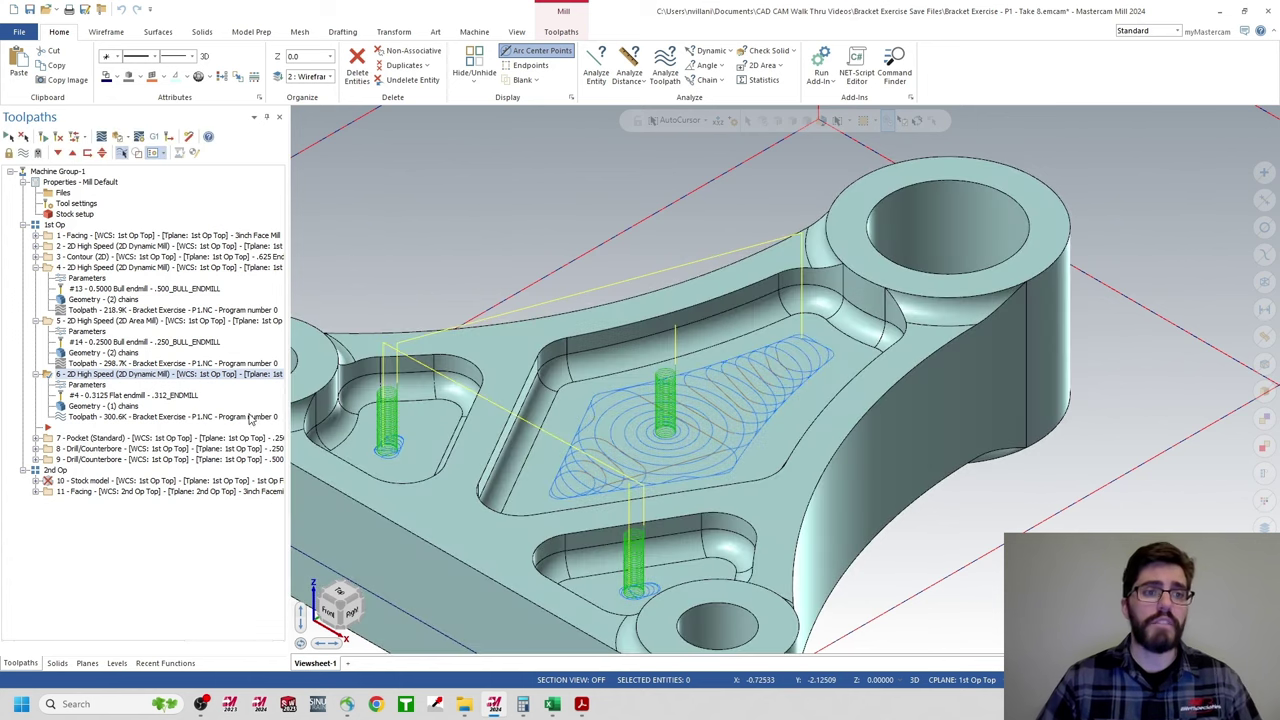
- Replace the chain geometry of operation 7's pocket toolpath with the upper fillet edge loops of the large pocket and two smaller pockets
left_click(92, 440)
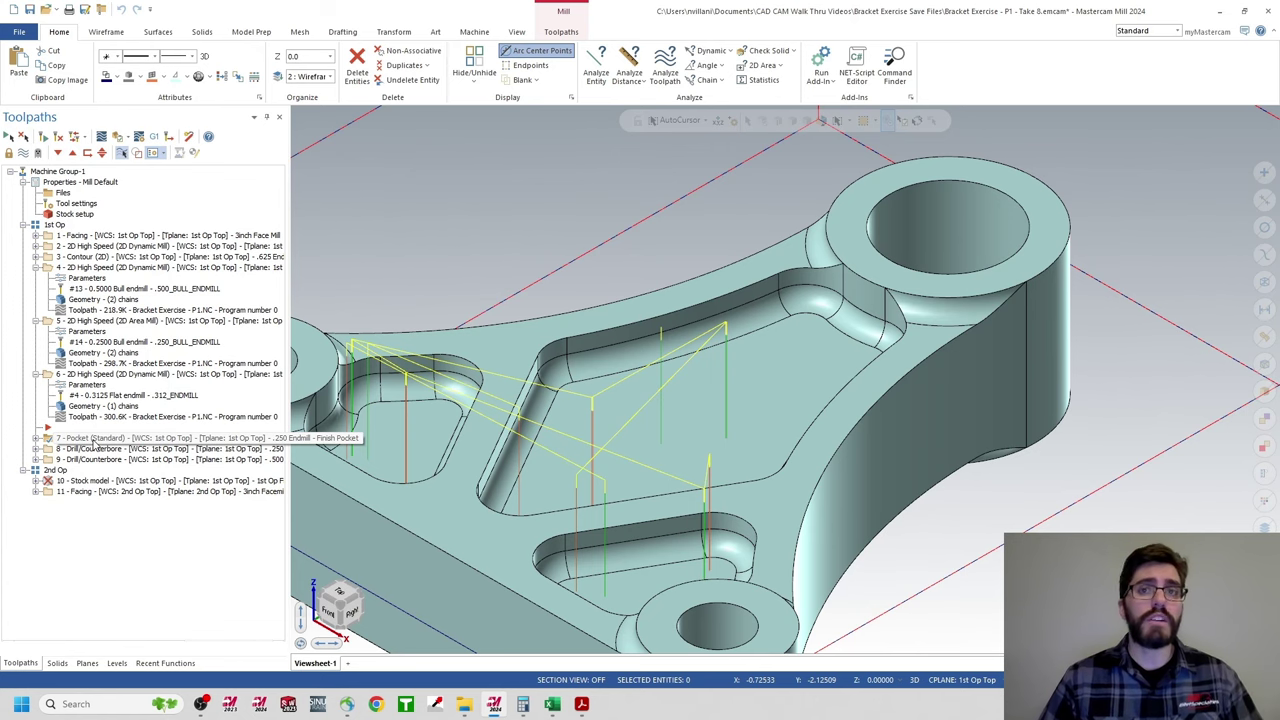
left_click(165, 440)
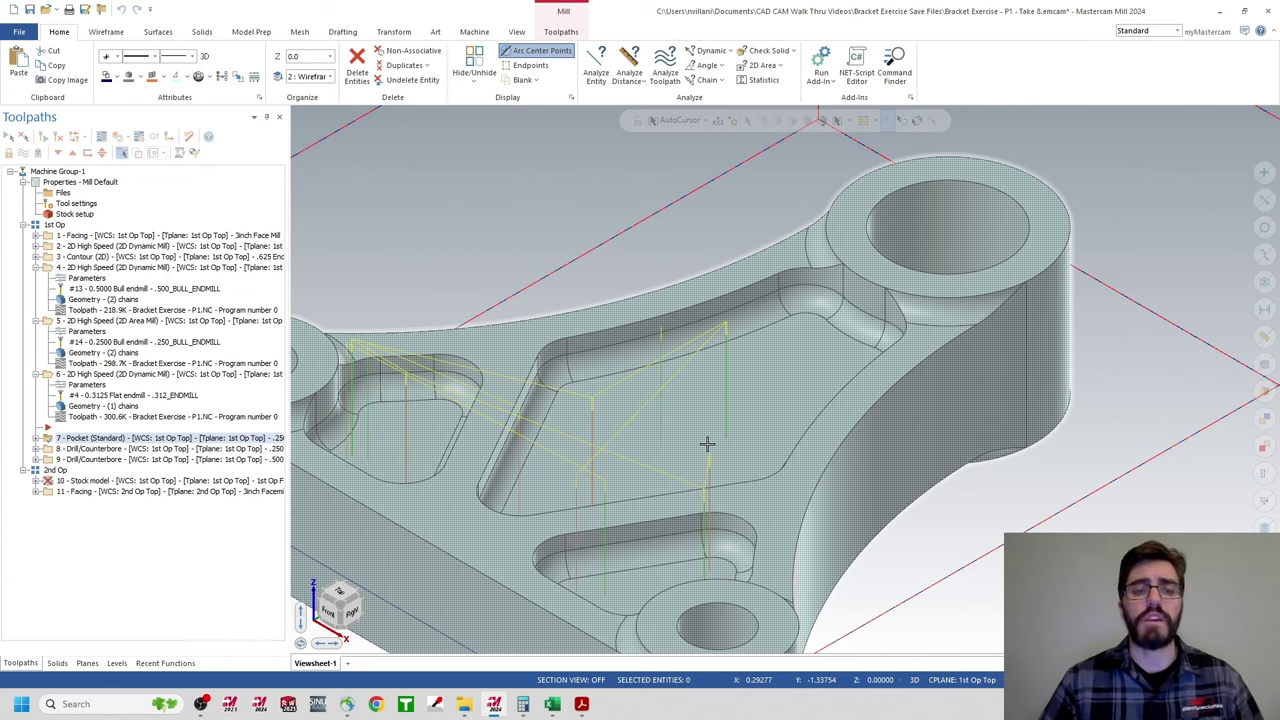
left_click(36, 438)
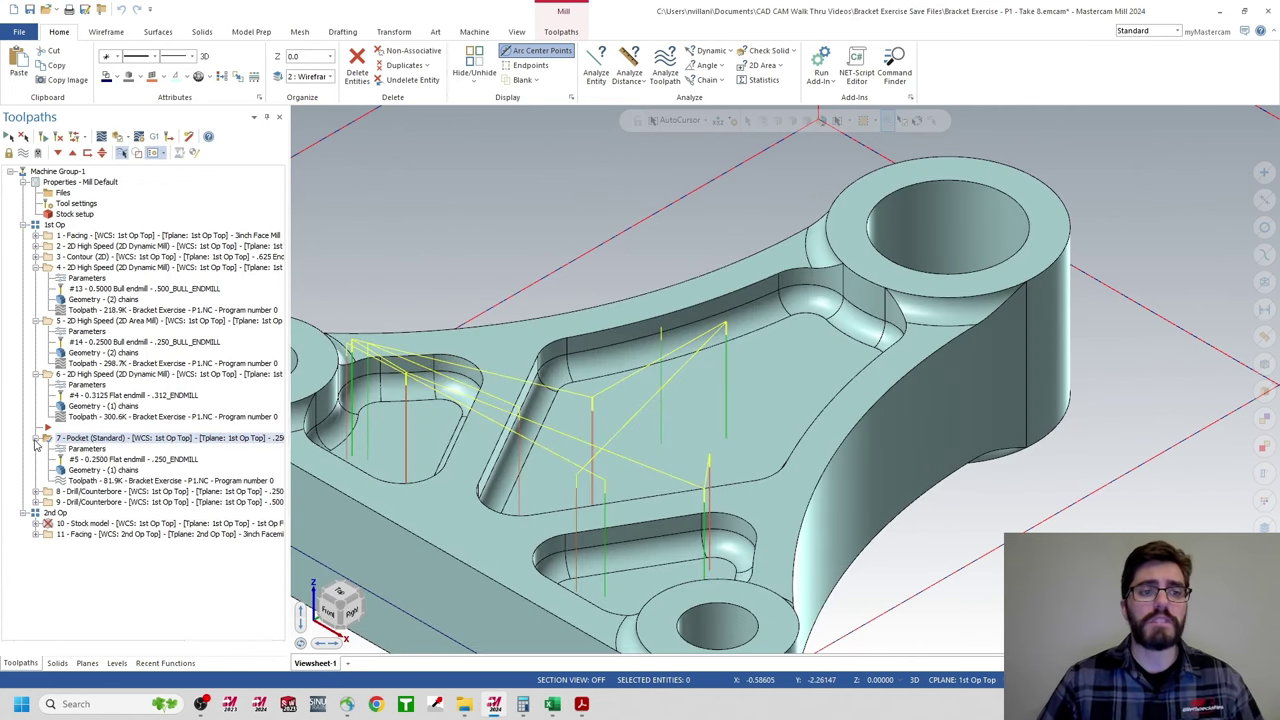
left_click(86, 449)
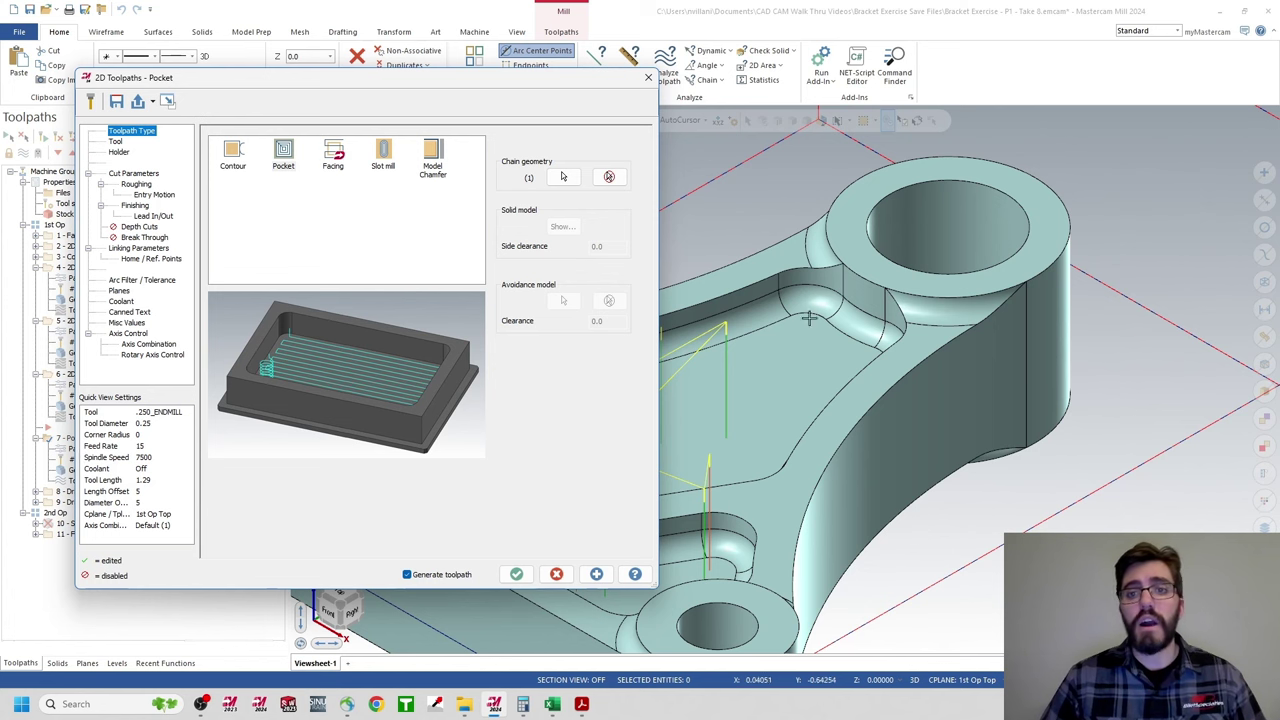
left_click(609, 178)
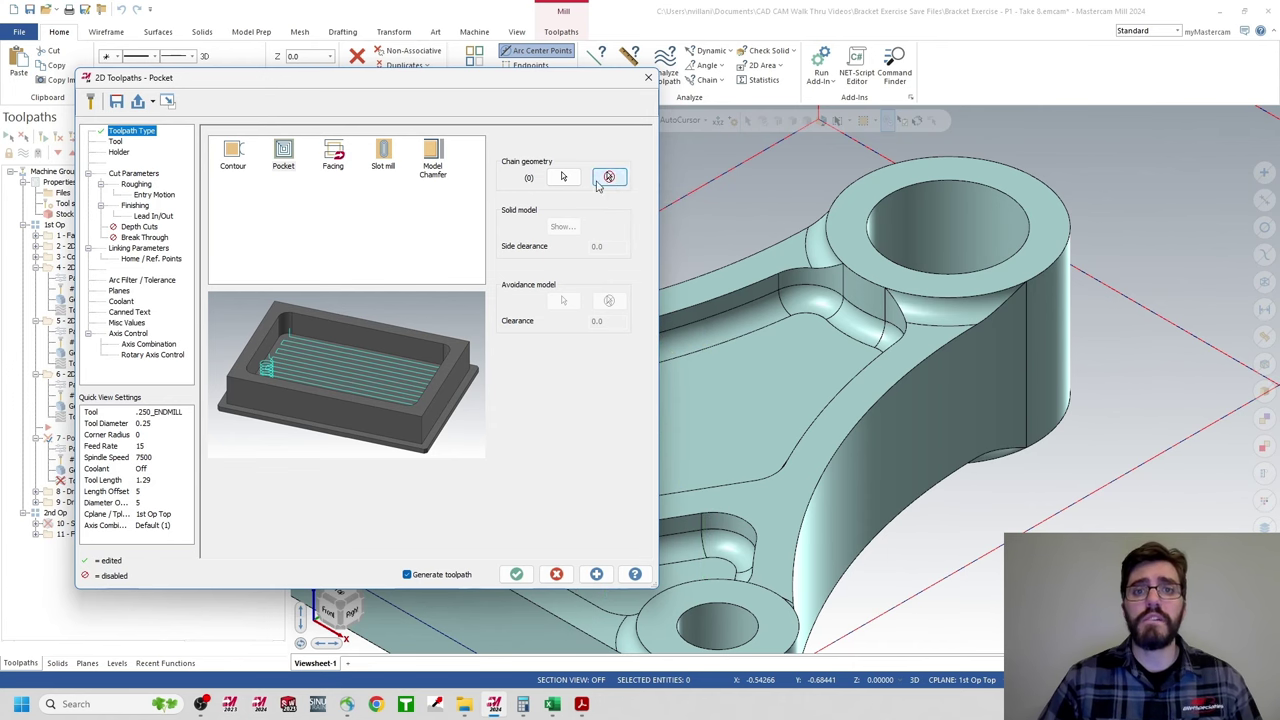
left_click(564, 178)
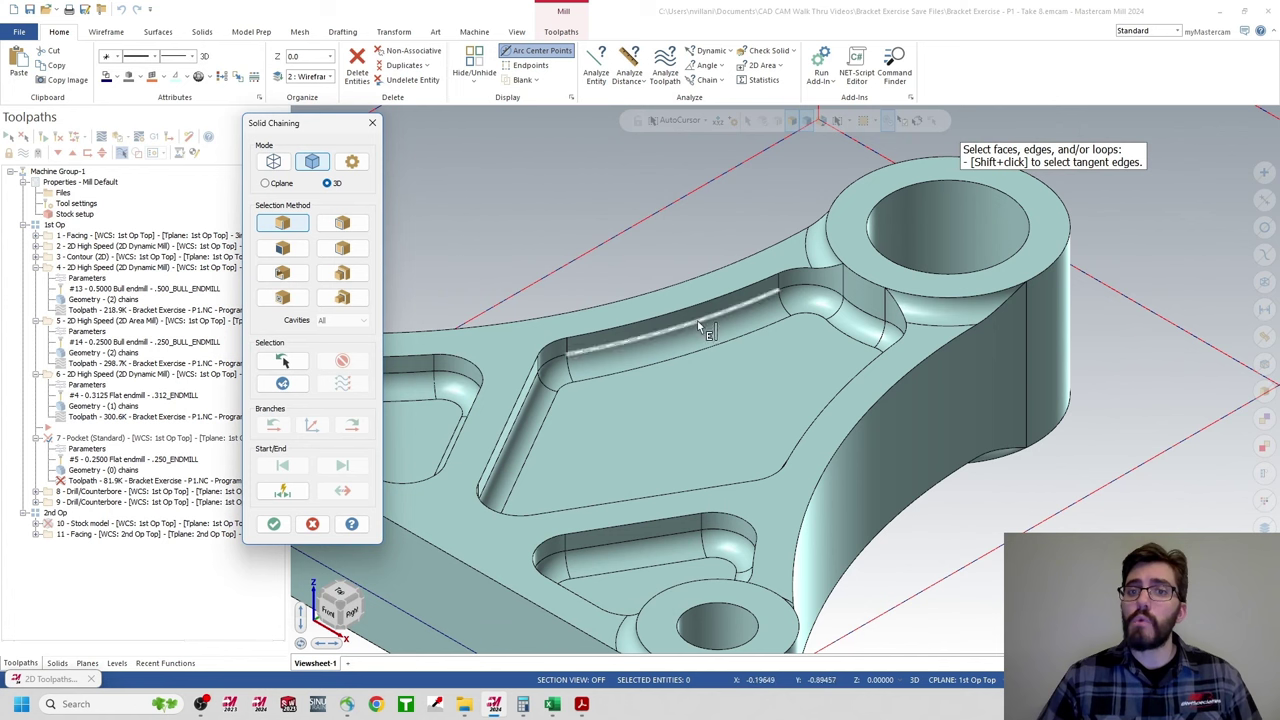
left_click(761, 300)
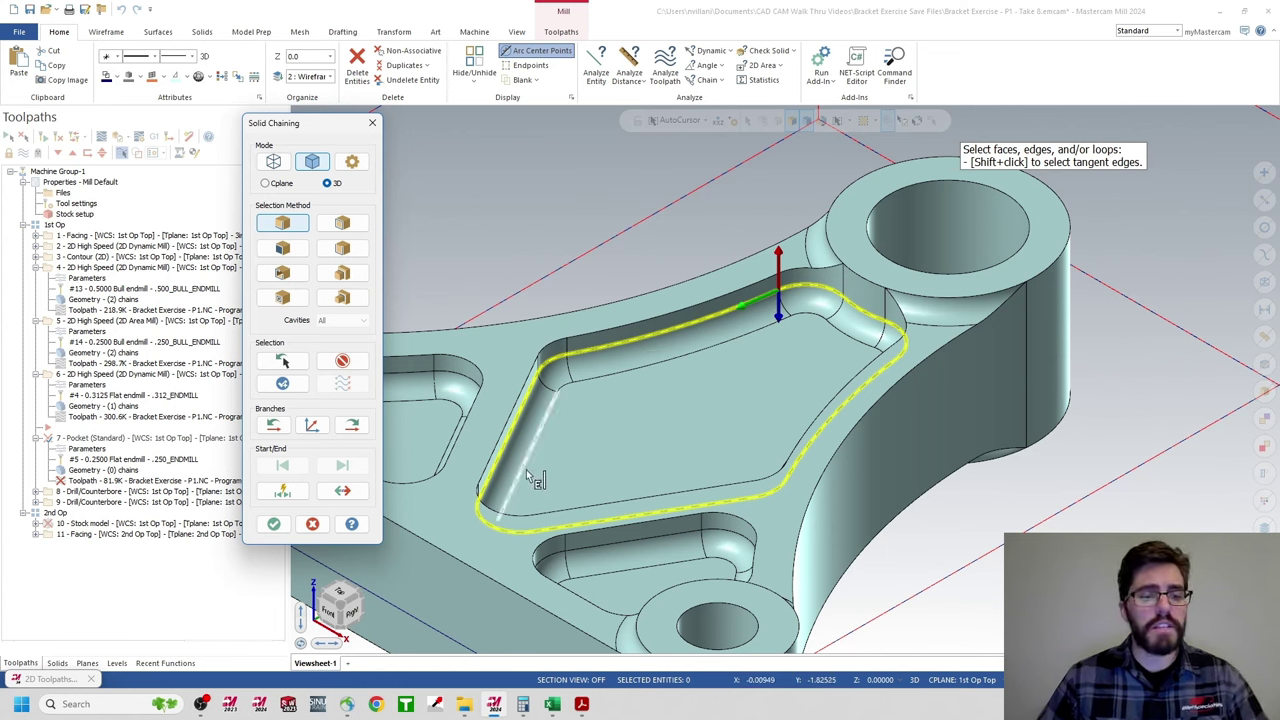
left_click(423, 374)
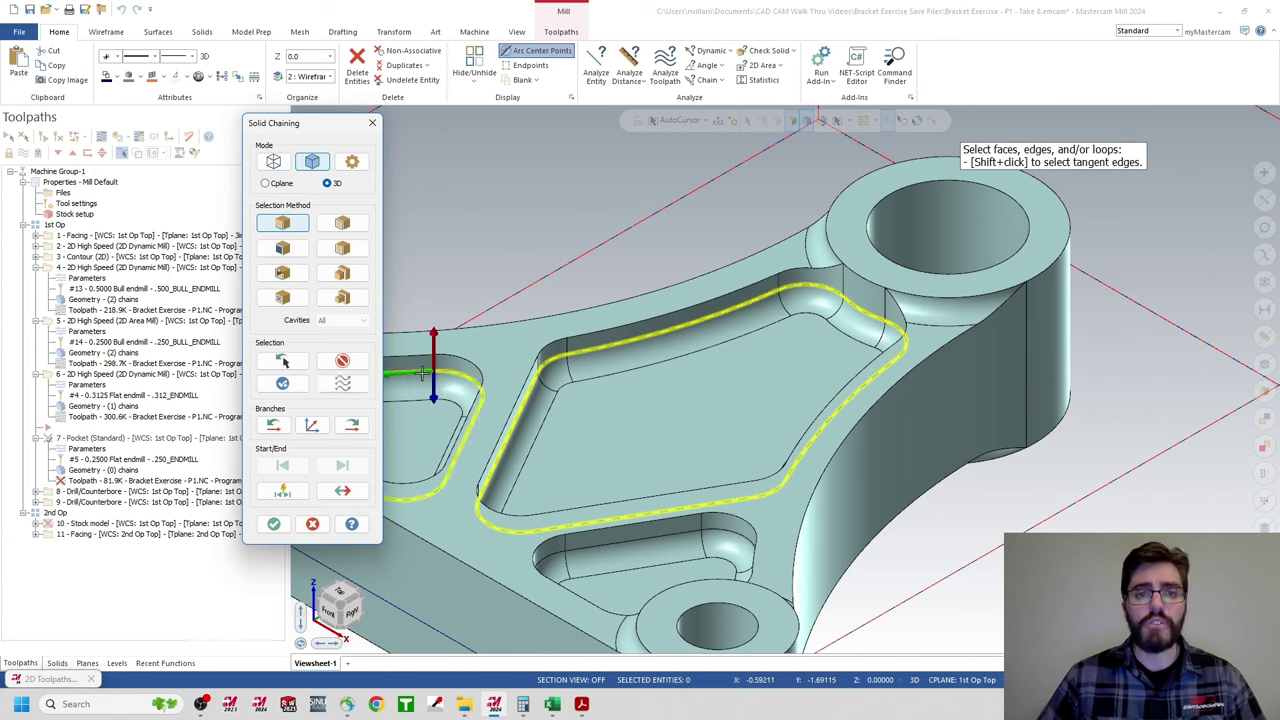
left_click(667, 537)
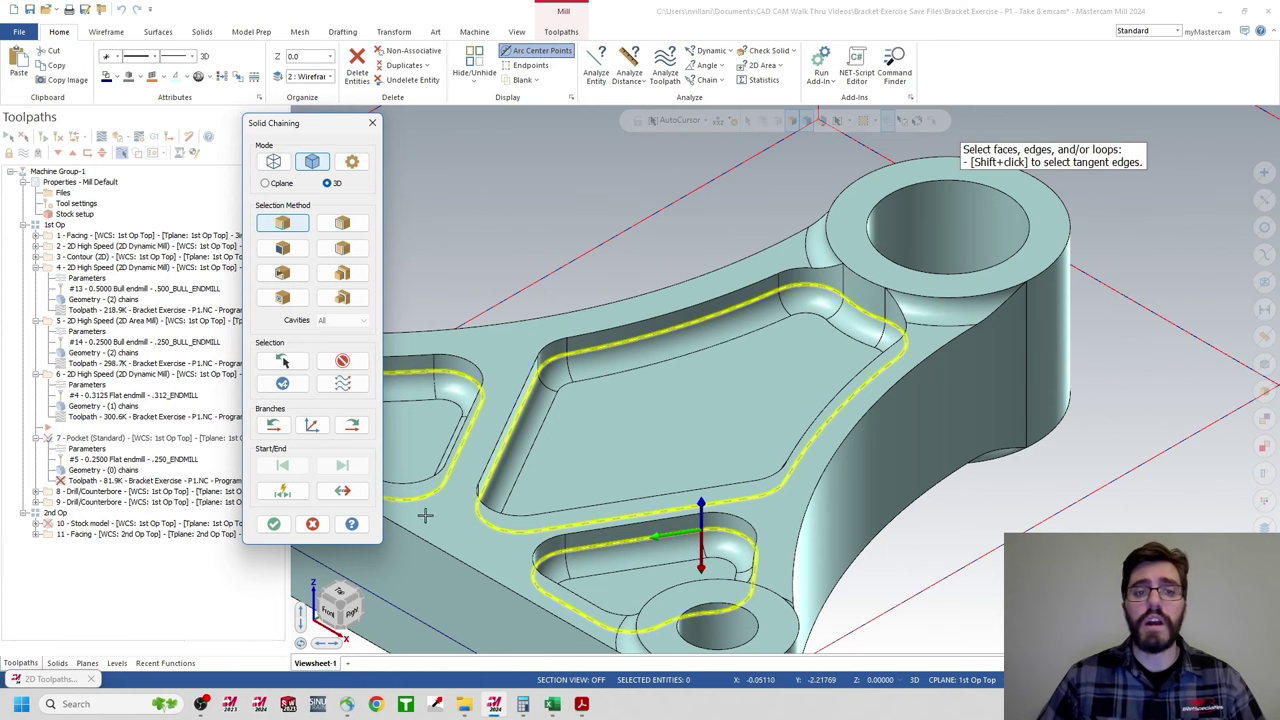
left_click(272, 524)
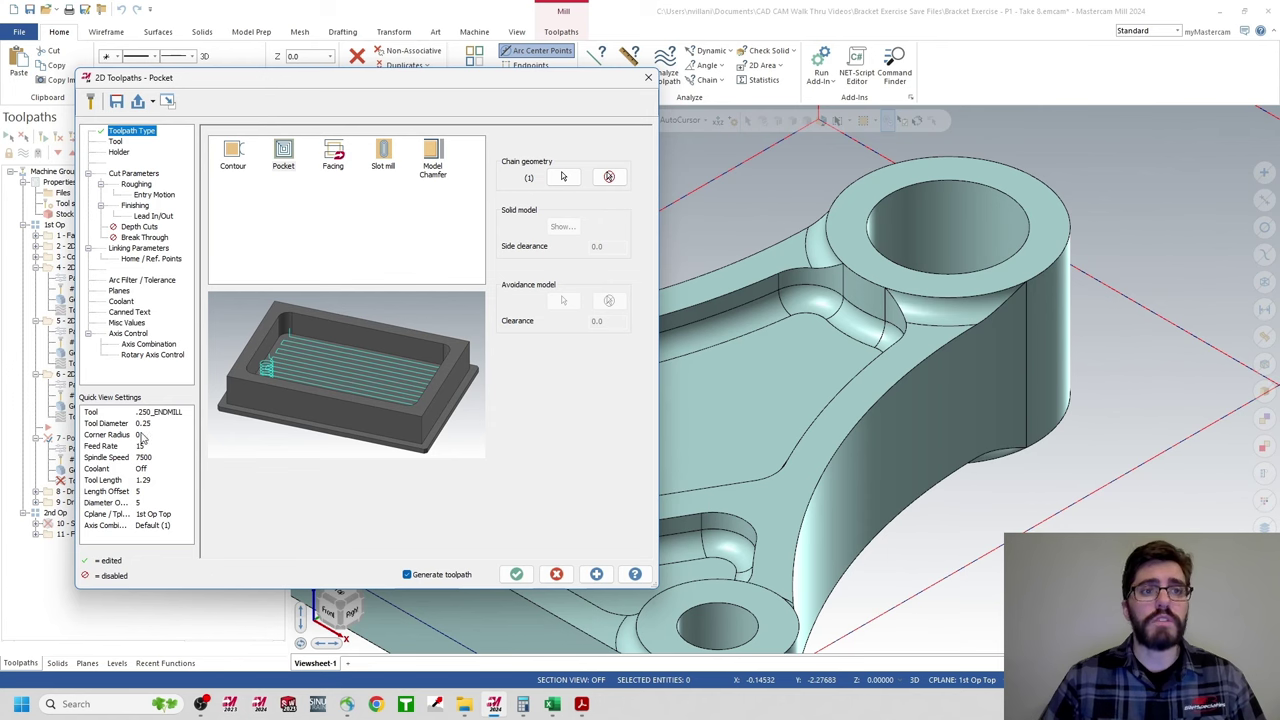
- Assign tool 14, the .250_BULL_ENDMILL, to operation 7 and re-initialize its feeds and speeds
left_click(117, 143)
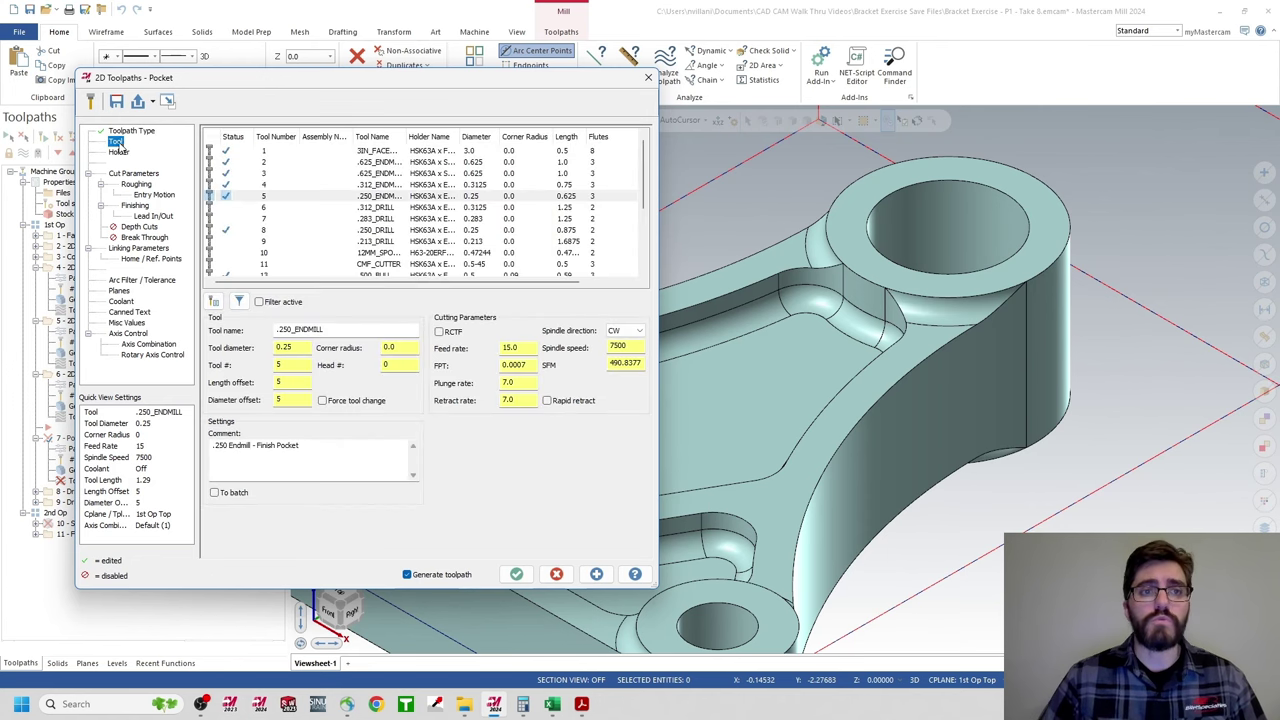
scroll(309, 194, "down", 3)
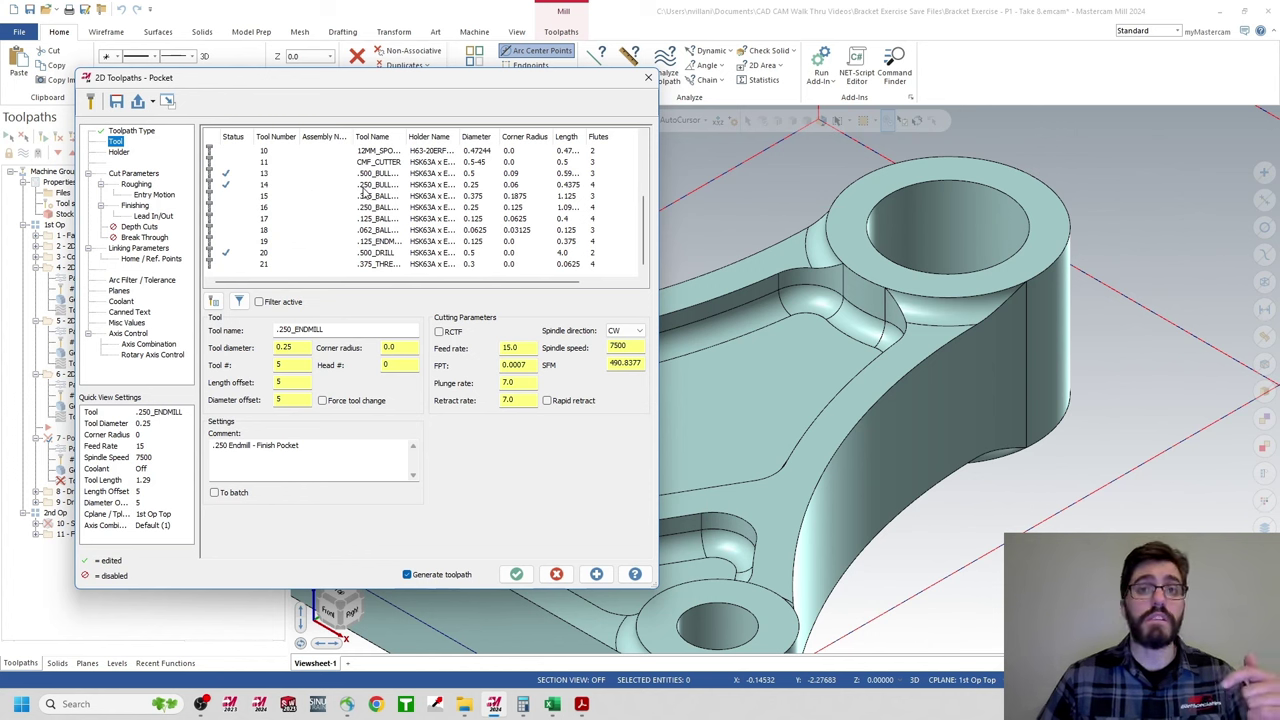
left_click(365, 187)
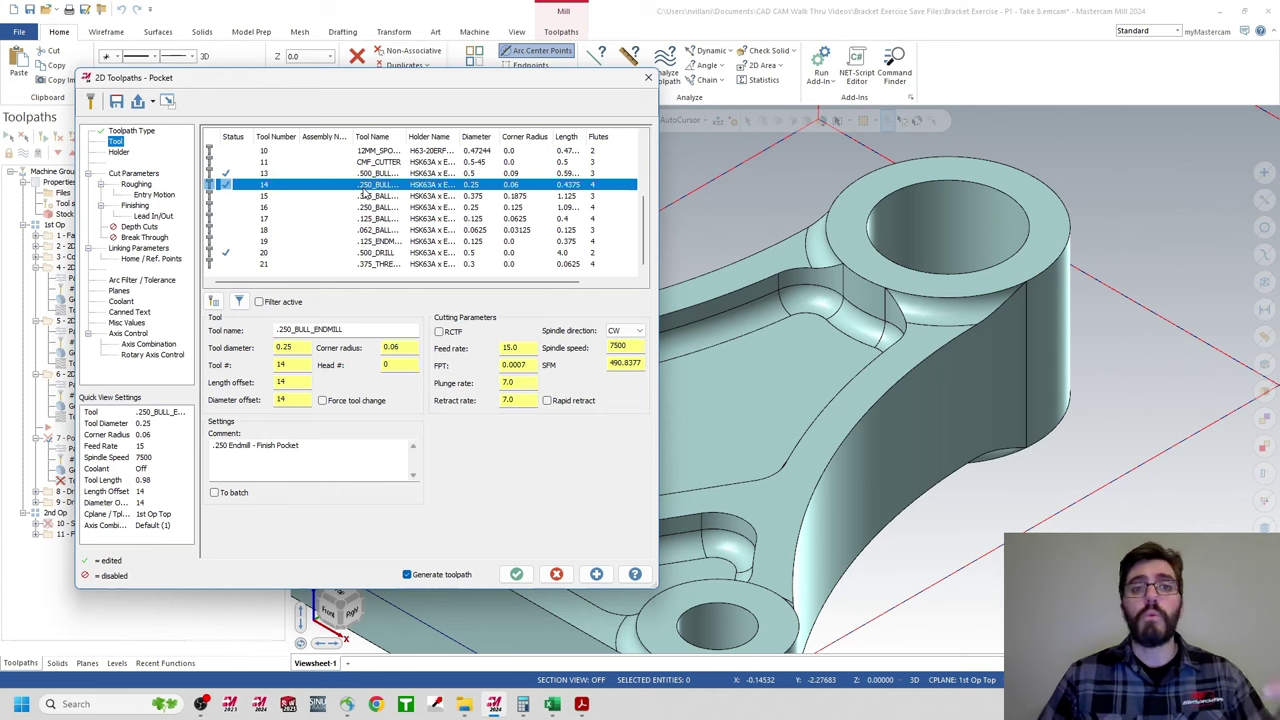
right_click(365, 195)
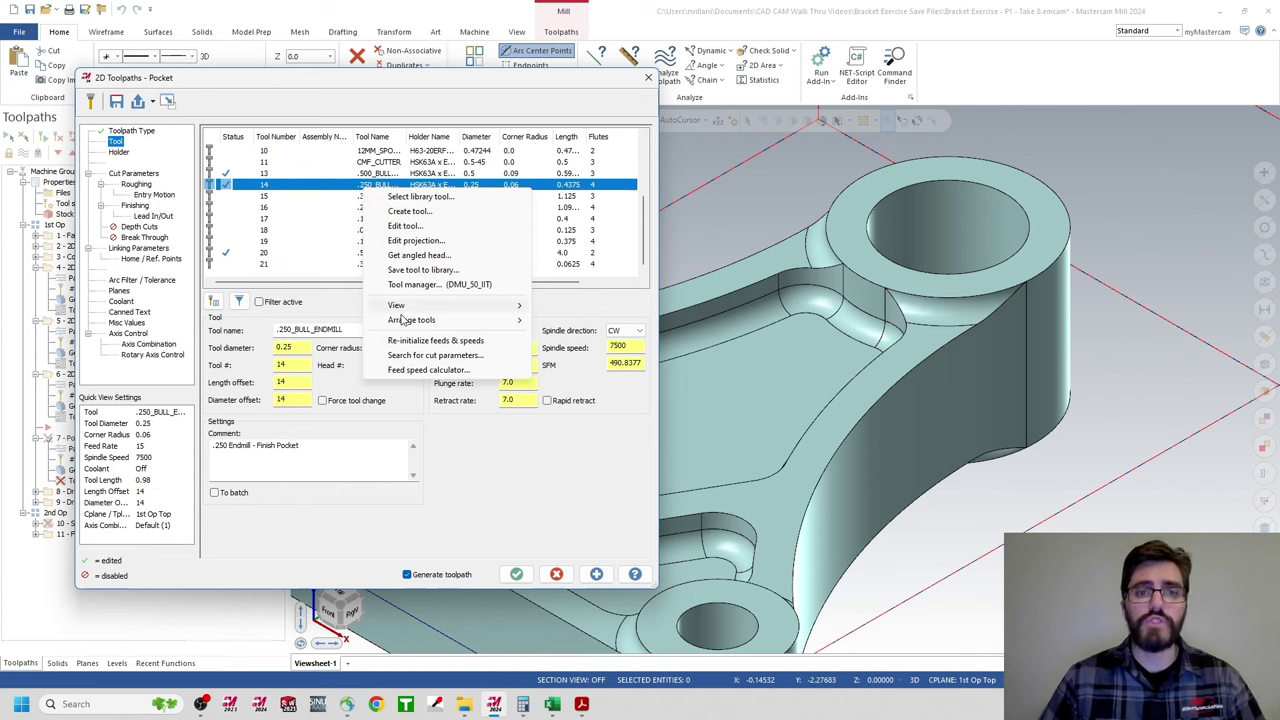
left_click(415, 341)
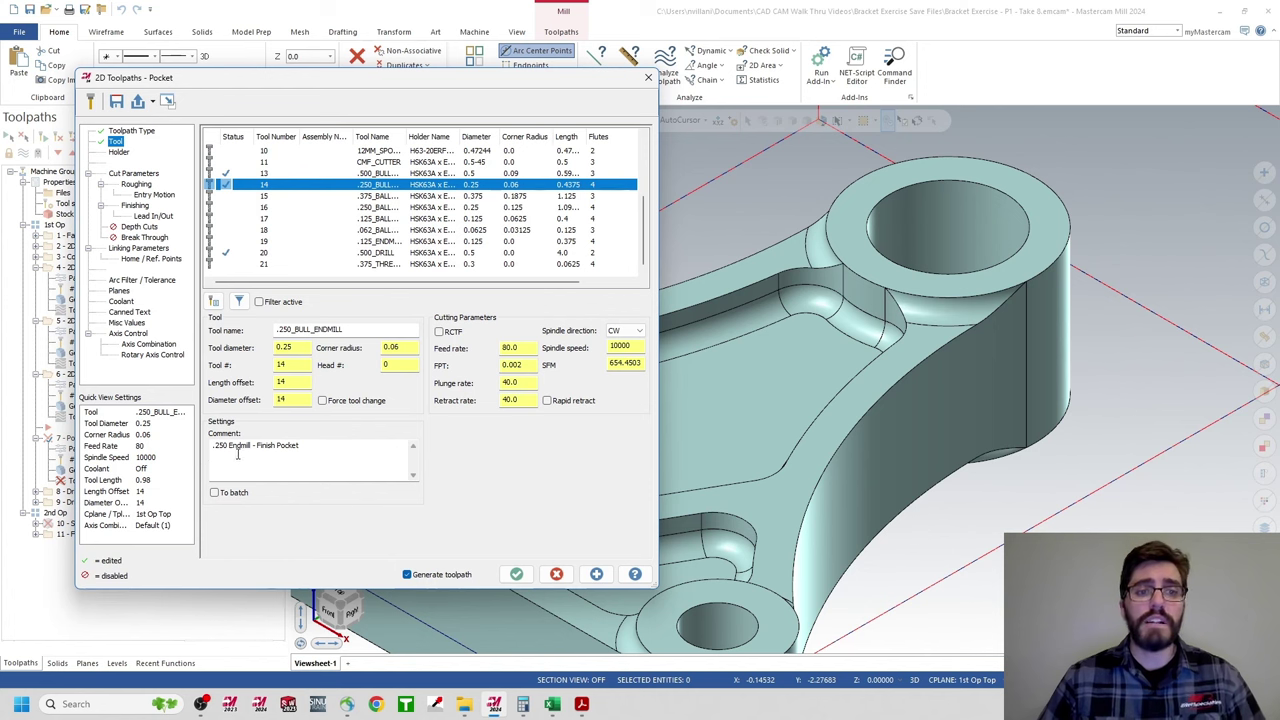
- Change operation 7's comment to ".250 Bullnose Endmill - Finish Pocket"
left_click_drag(252, 446, 232, 450)
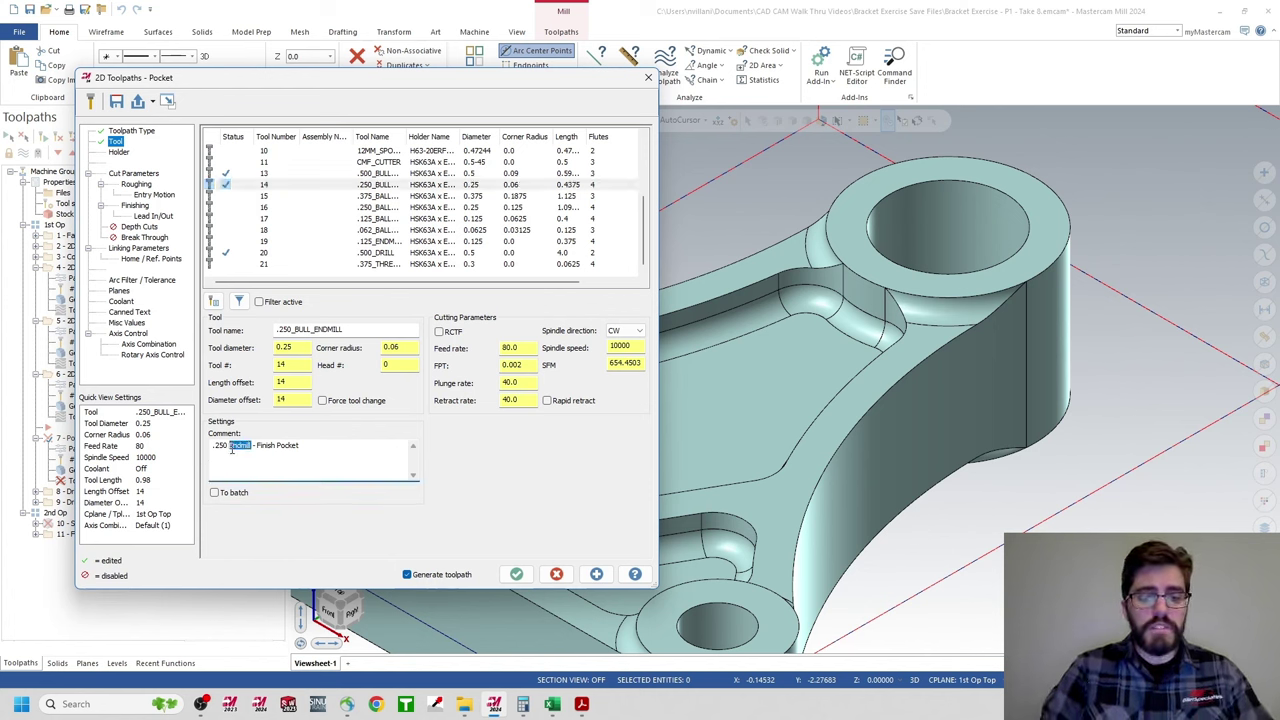
type("Bulln")
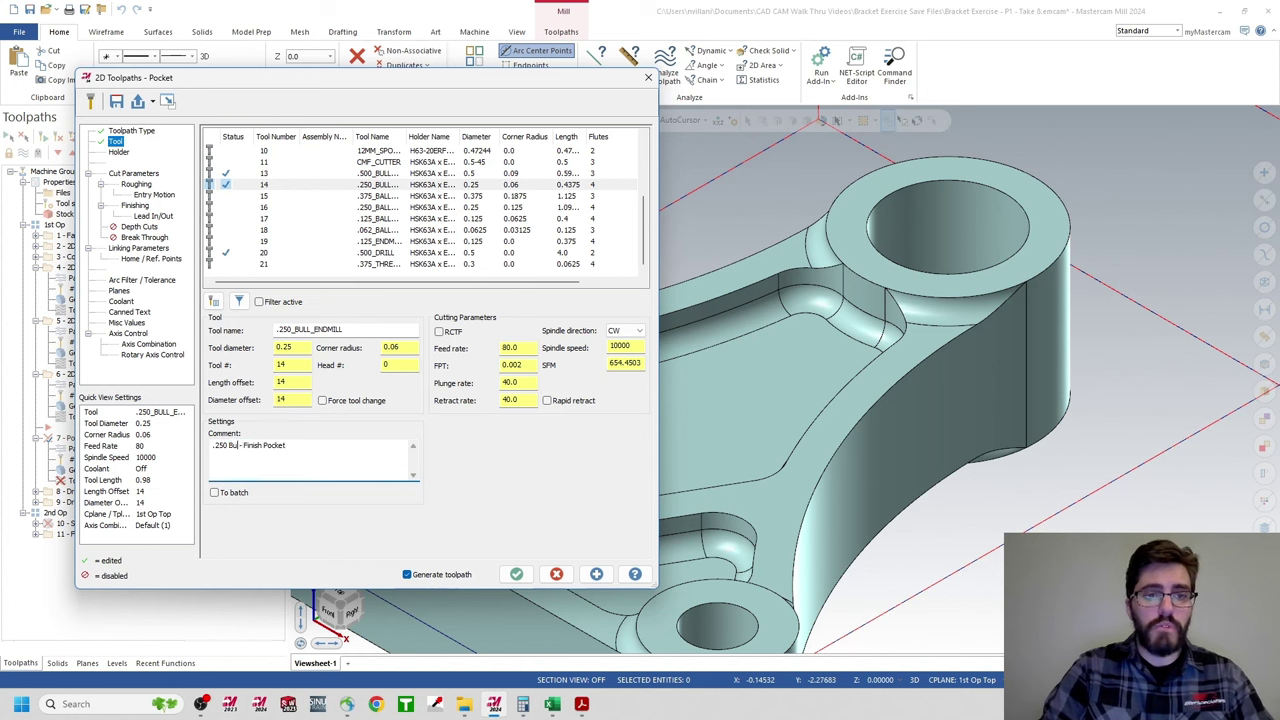
type("ose Endmill")
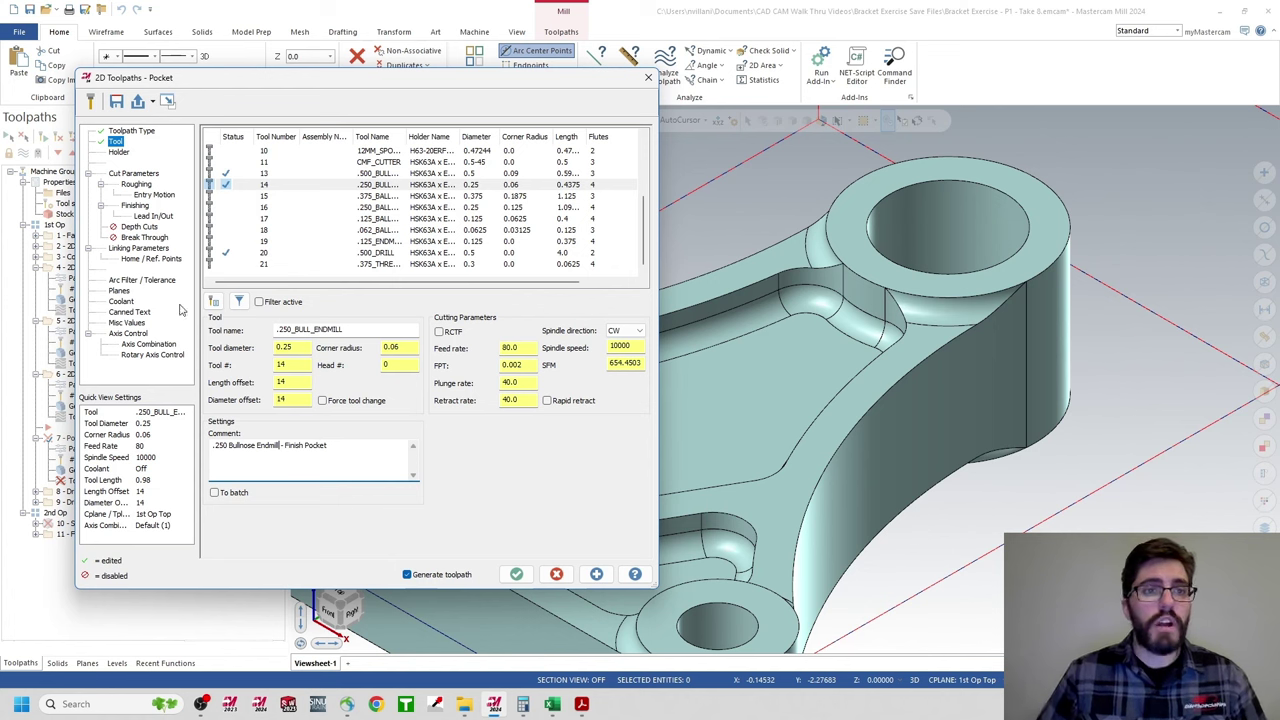
- Set operation 7's top of stock to -0.0625 and depth to -0.1875 by picking points on the model, and regenerate the toolpath
left_click(140, 248)
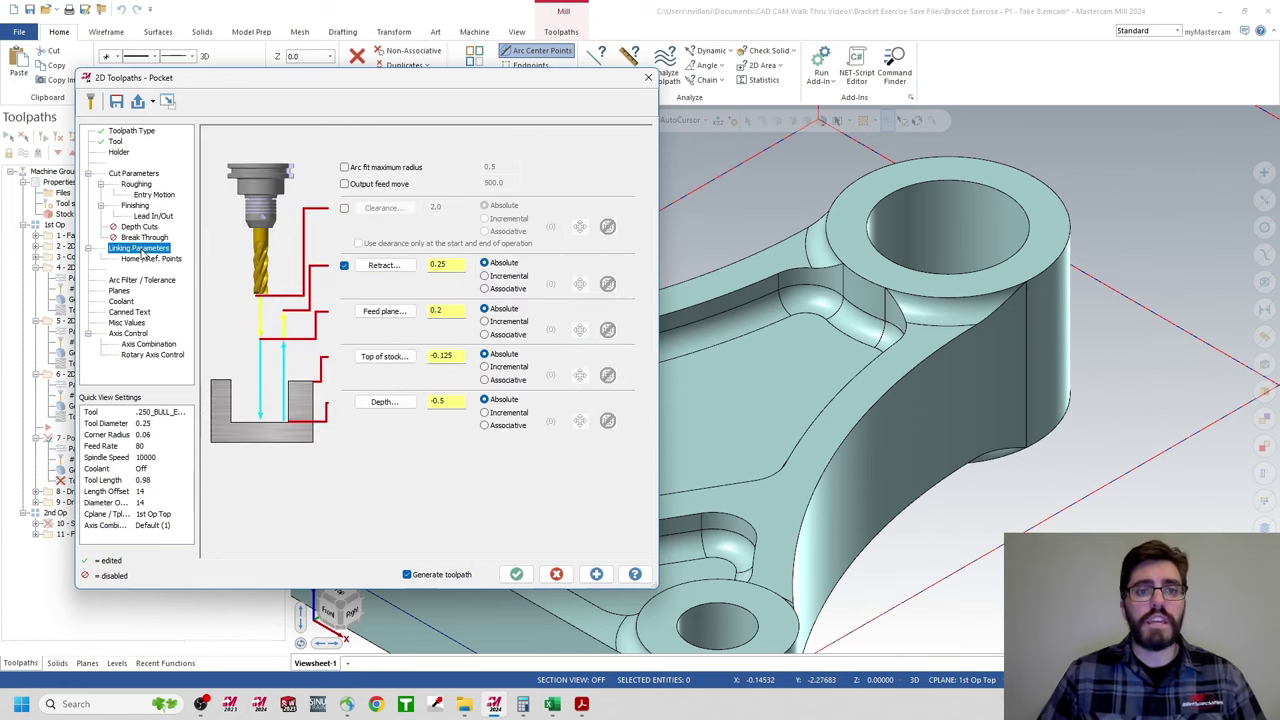
left_click(381, 360)
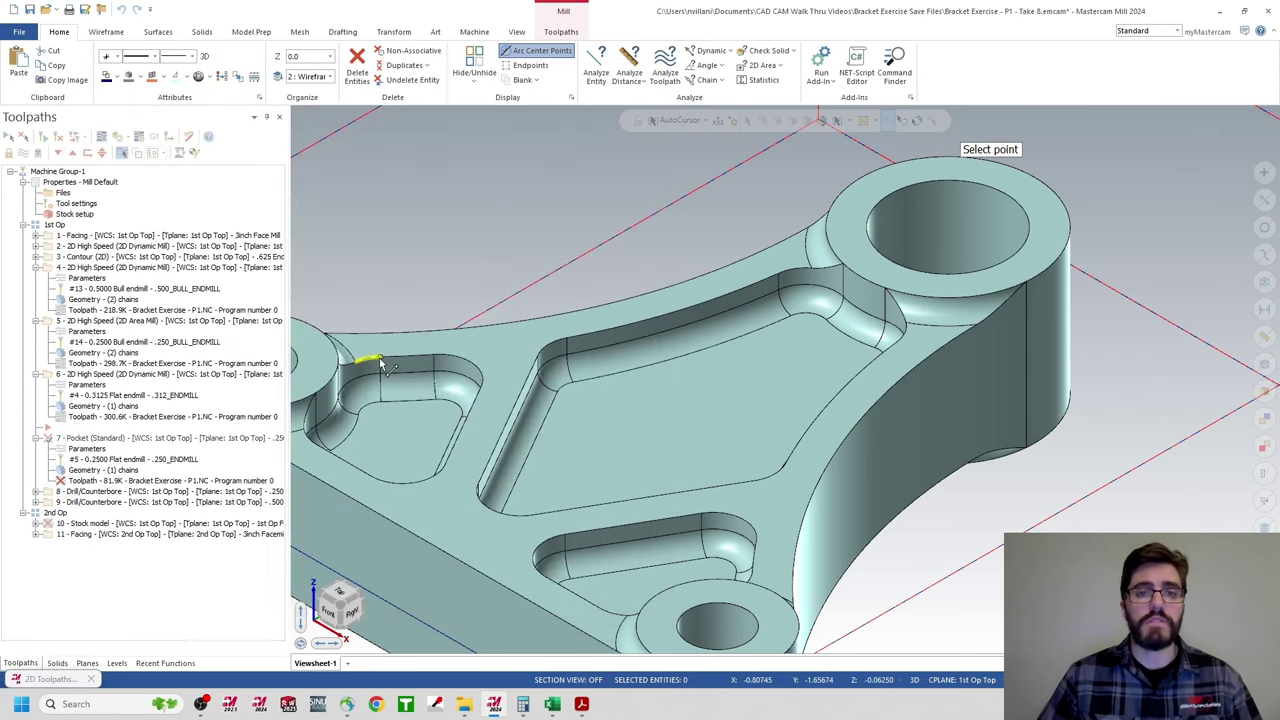
left_click(935, 360)
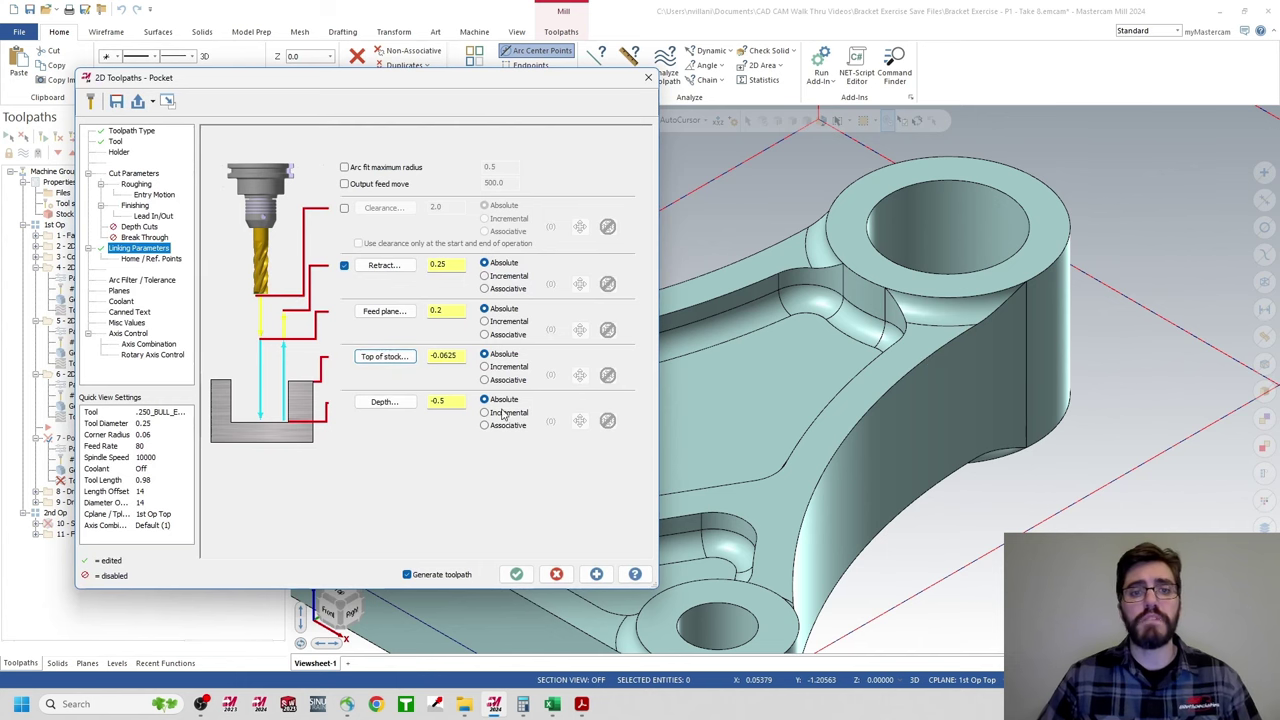
left_click(403, 410)
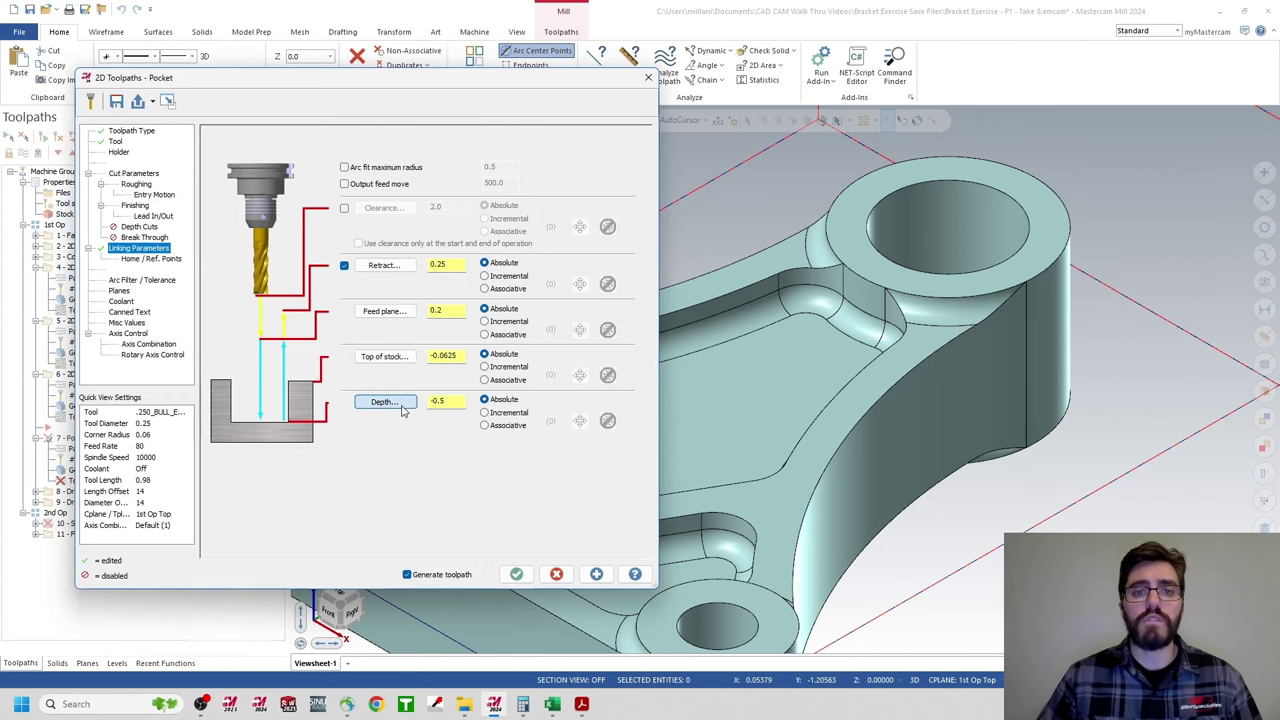
left_click(792, 320)
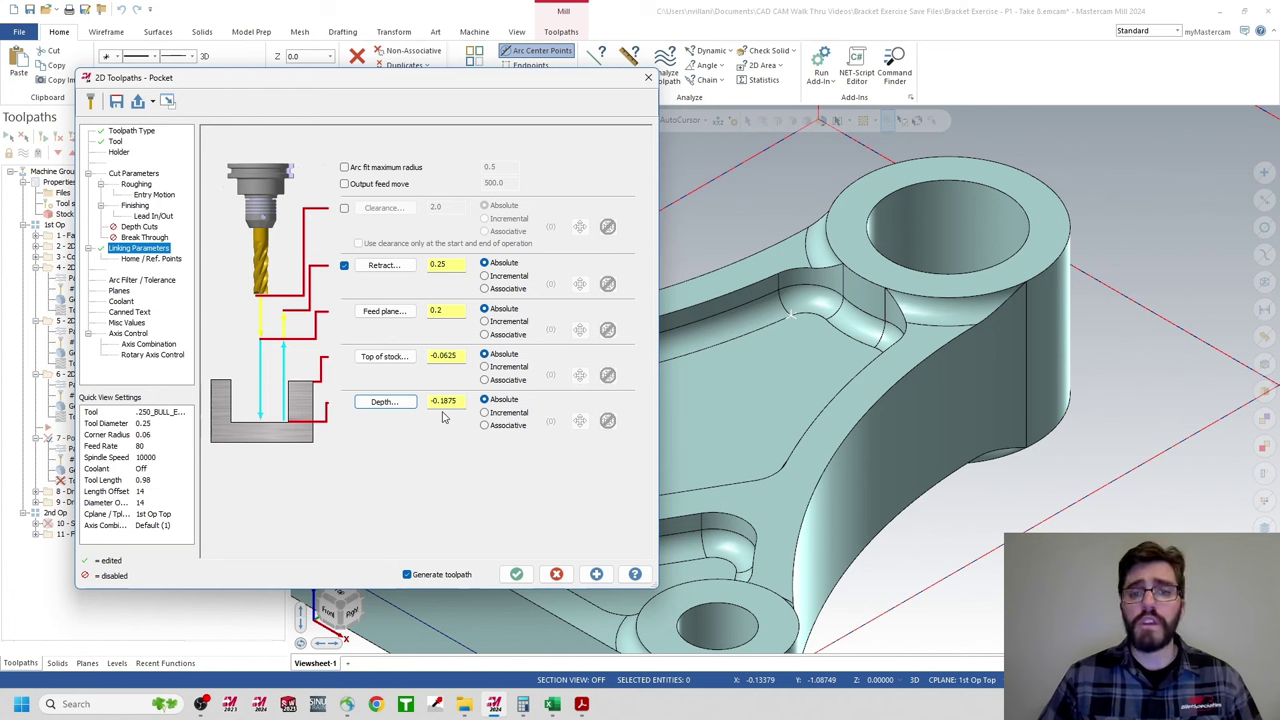
left_click(517, 575)
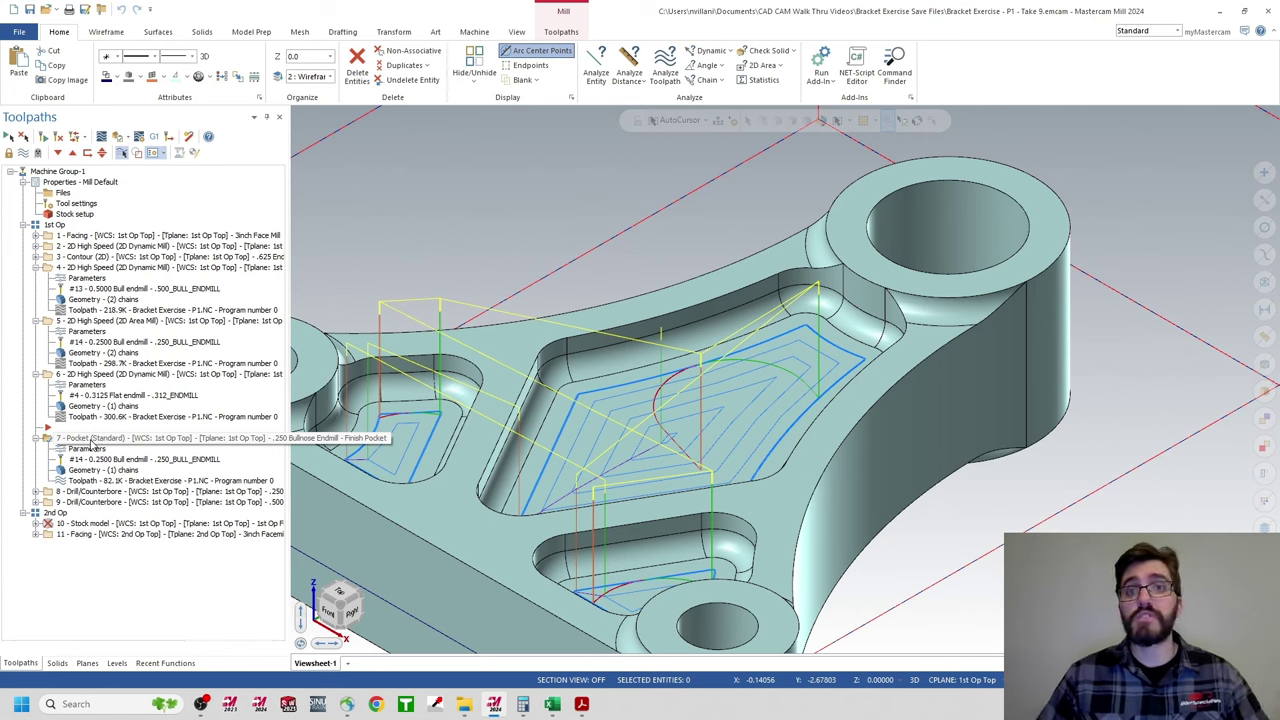
- Move the insert arrow below operation 7 and load operations 1 through 7 into the verification simulator
left_click(57, 153)
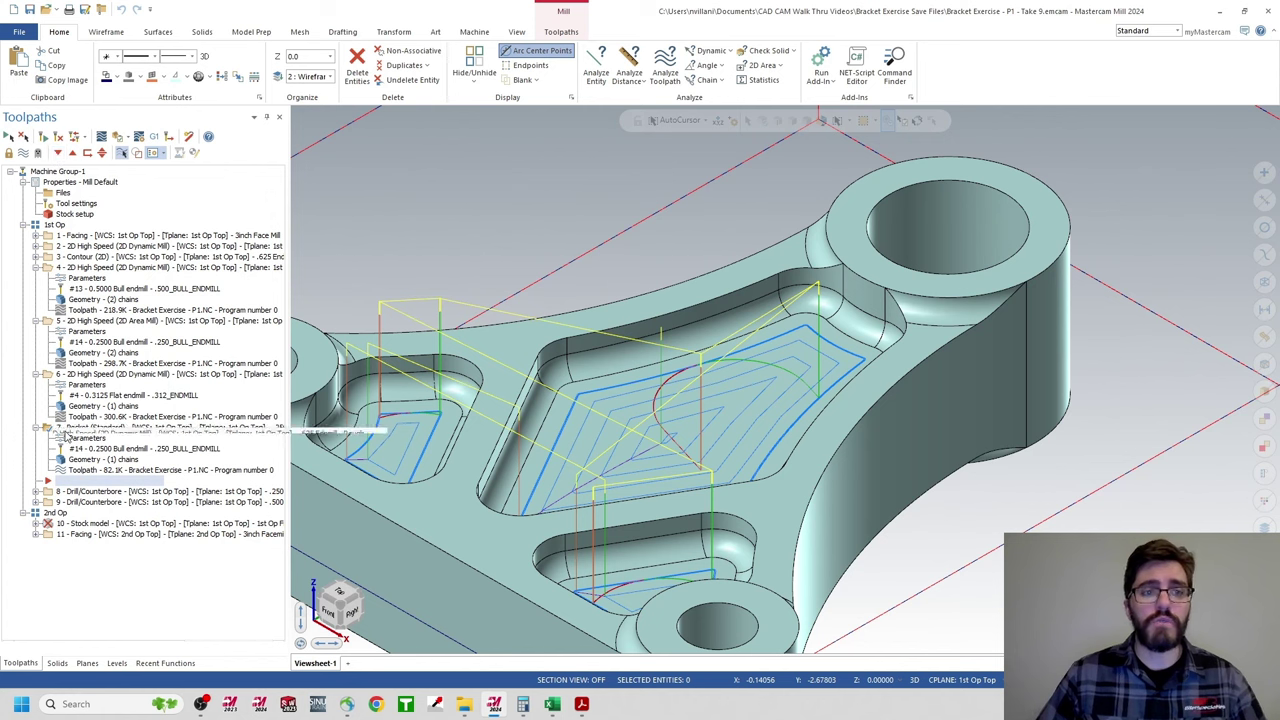
left_click(72, 236)
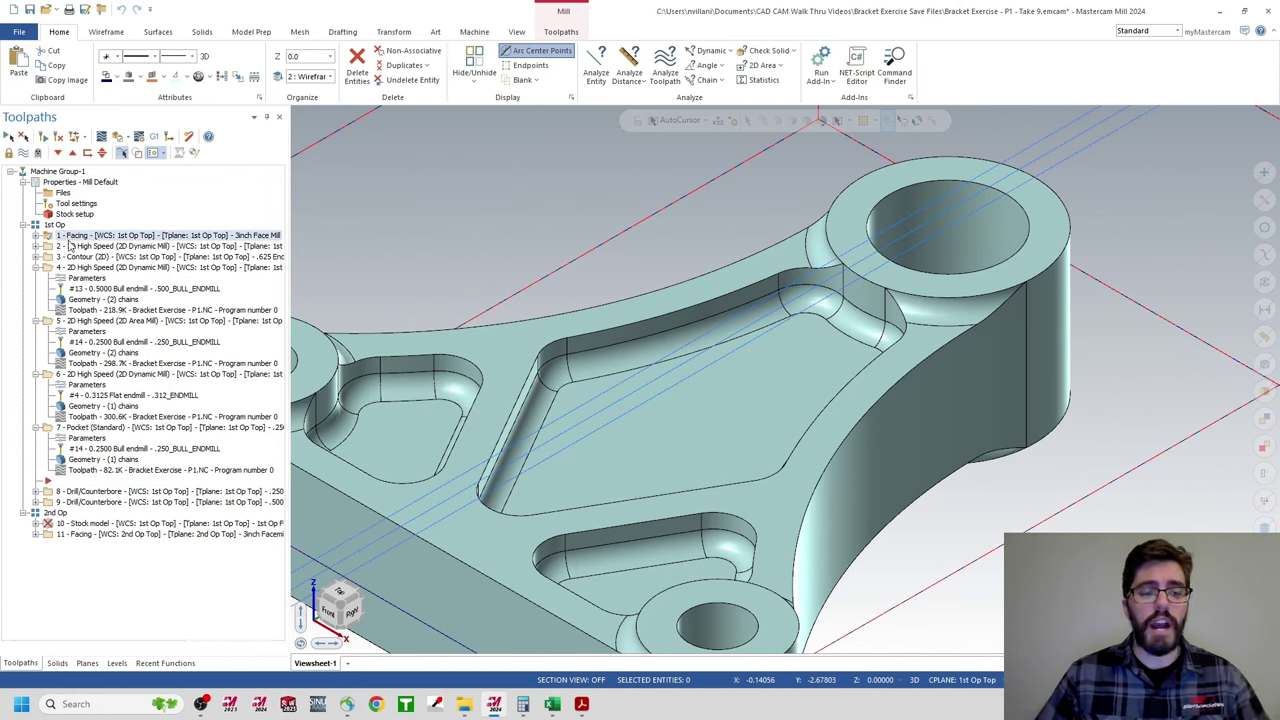
left_click(76, 432)
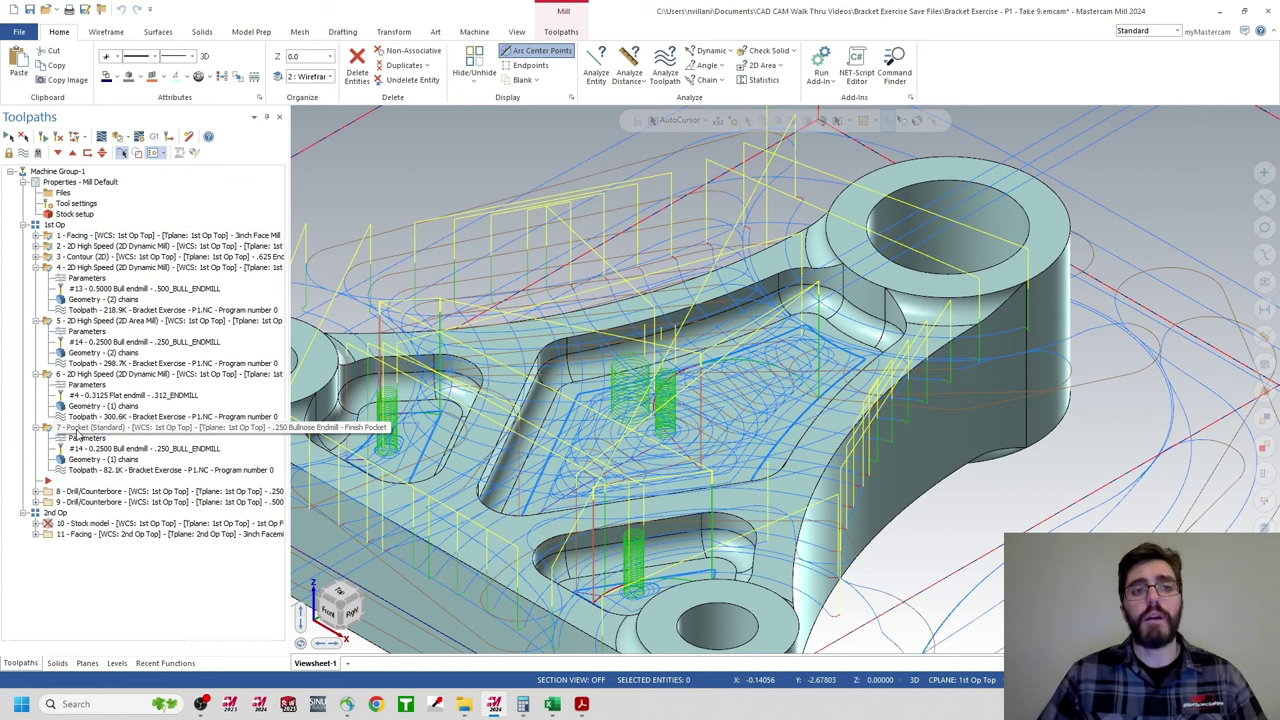
left_click(76, 432)
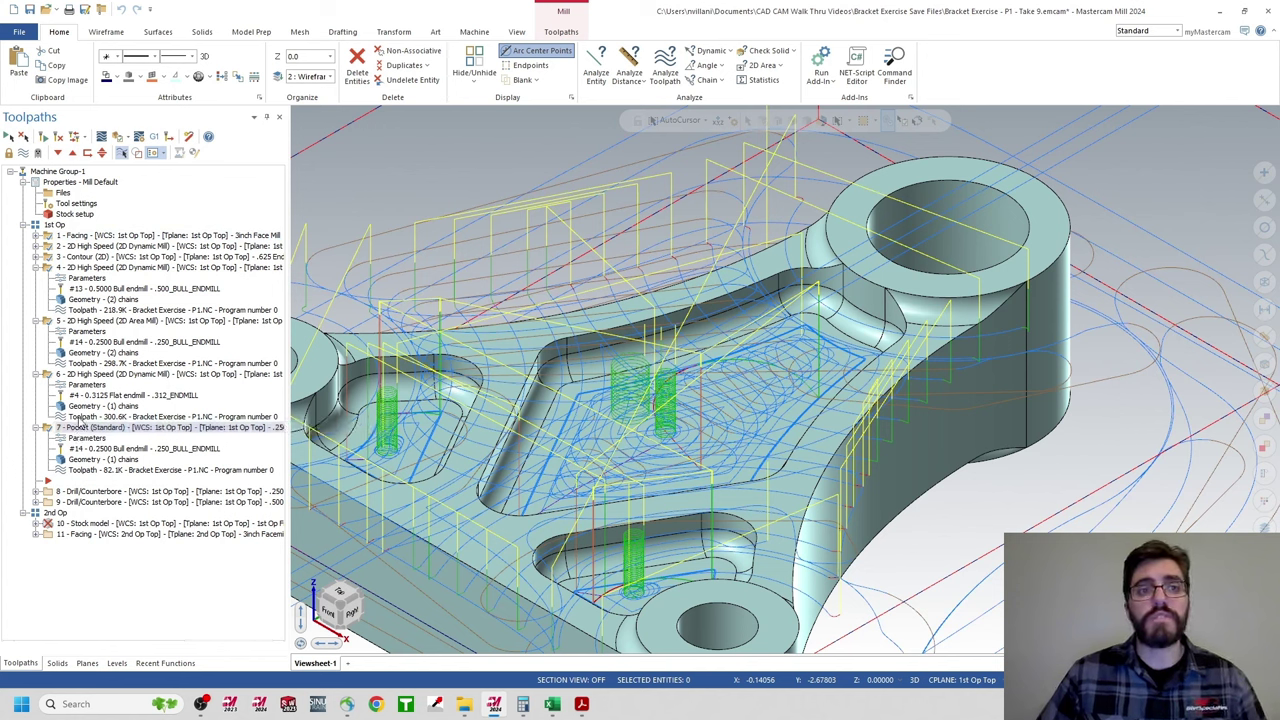
left_click(120, 143)
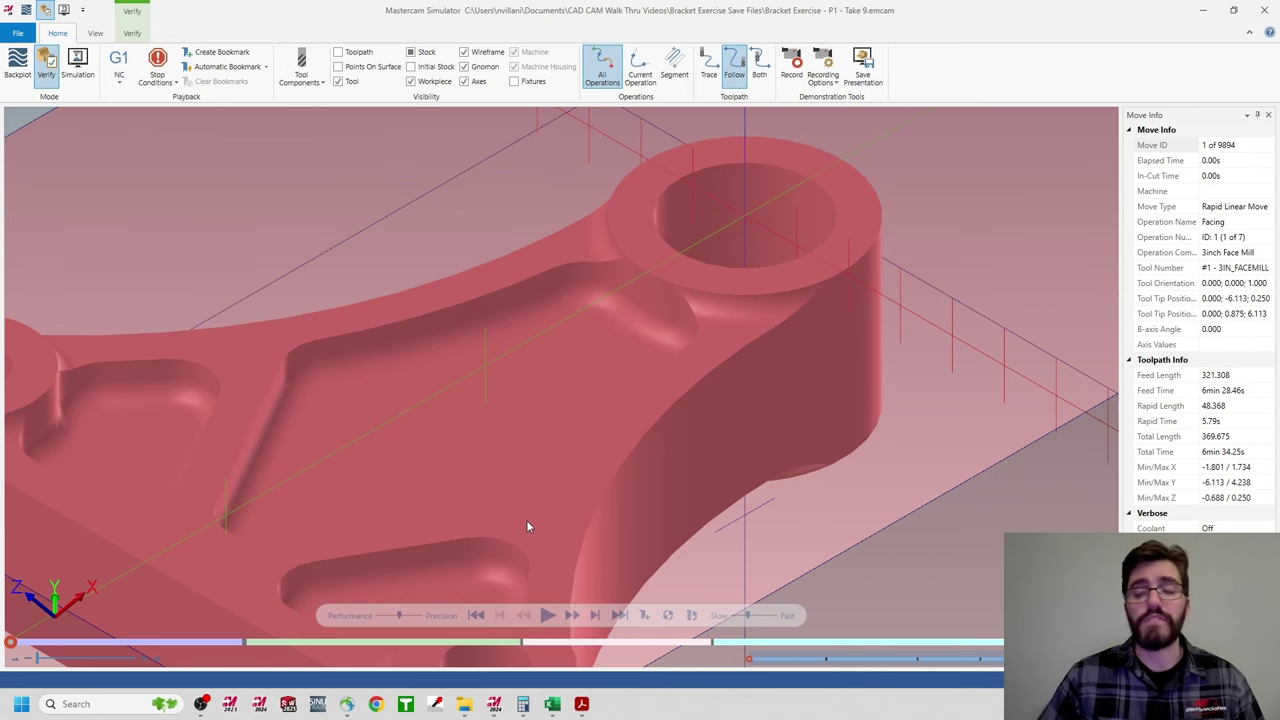
- Run the verification of operations 1 through 7 to the end, examine the filleted pockets on the cut stock, and close the simulator
left_click(547, 616)
scroll(536, 583, "down", 8)
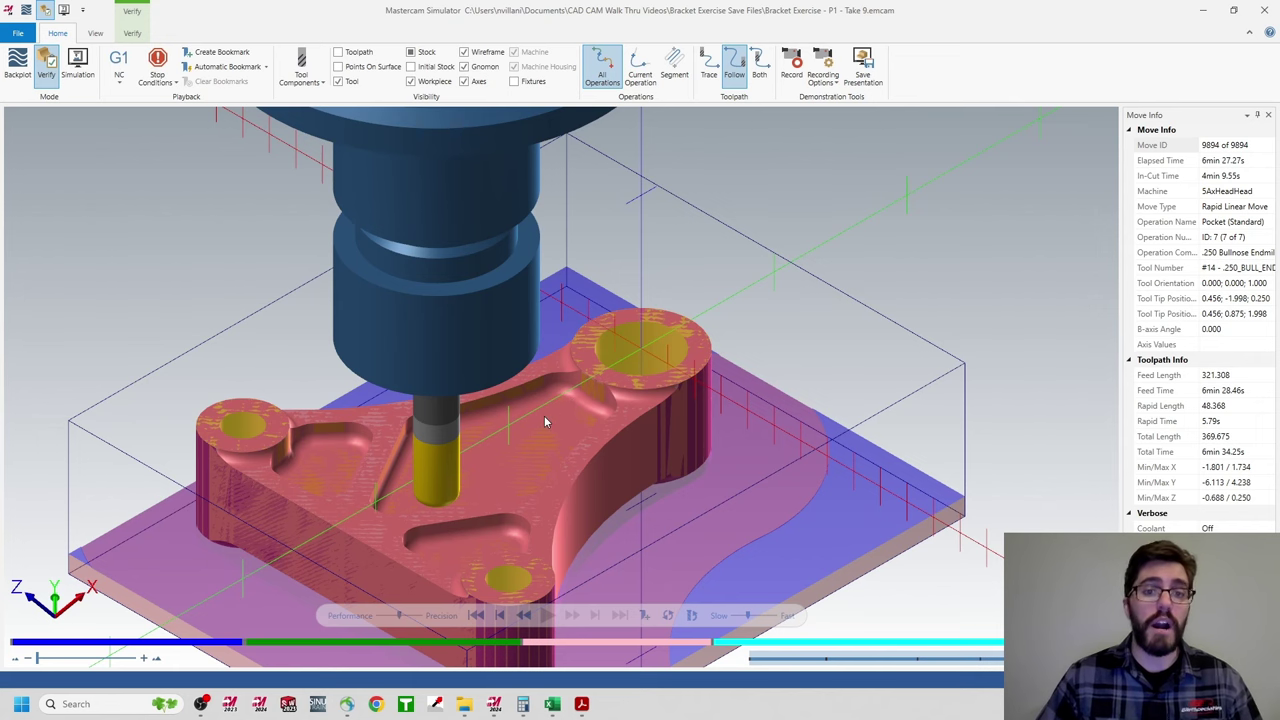
scroll(556, 402, "up", 5)
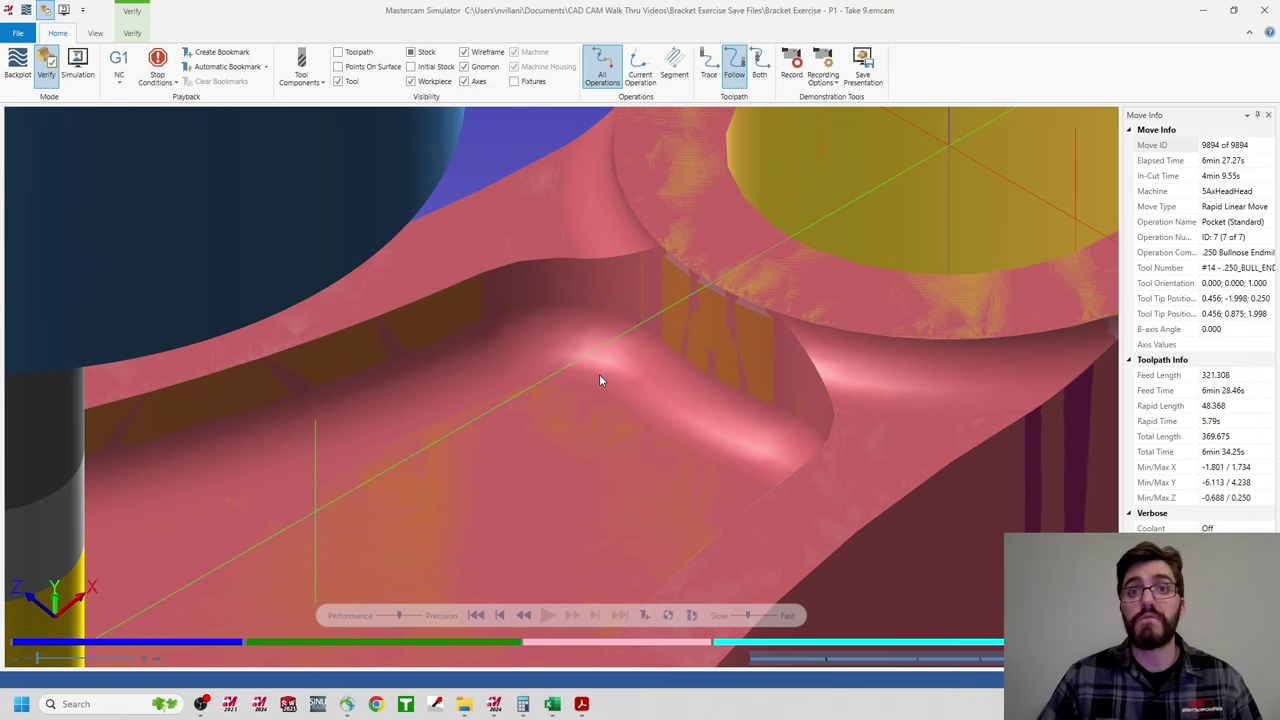
scroll(600, 380, "down", 2)
scroll(362, 470, "down", 2)
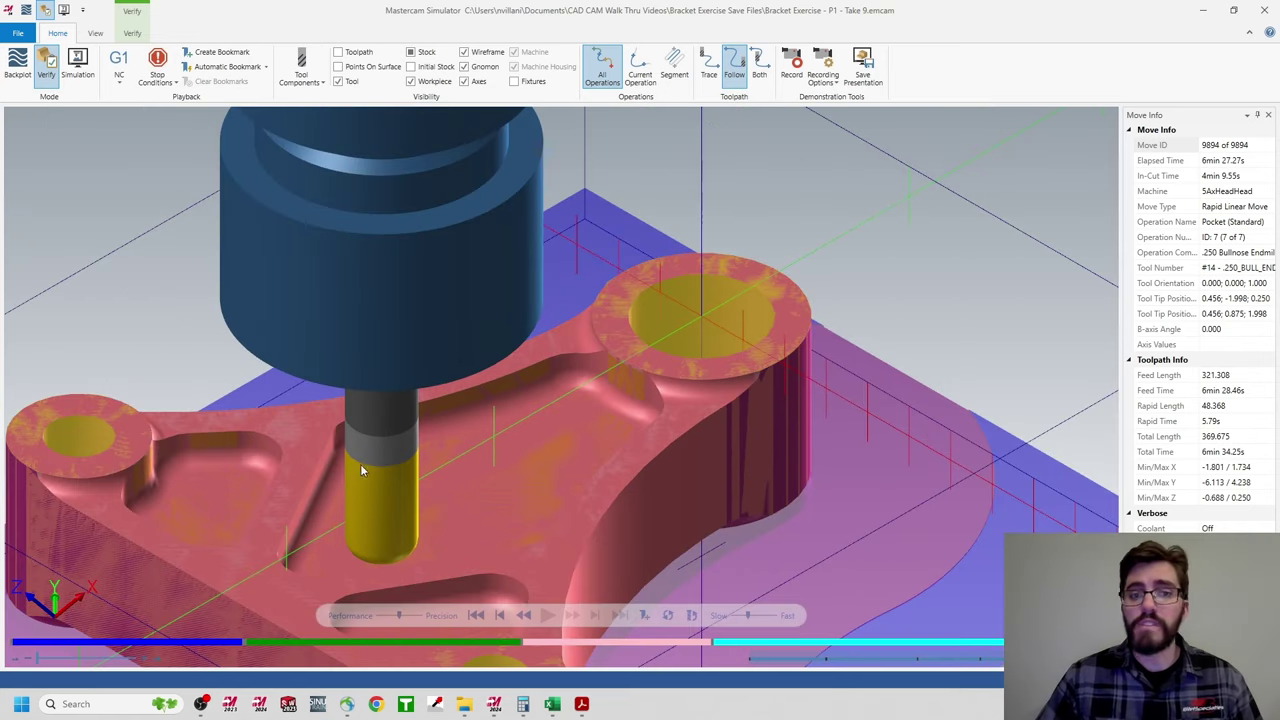
scroll(388, 473, "down", 1)
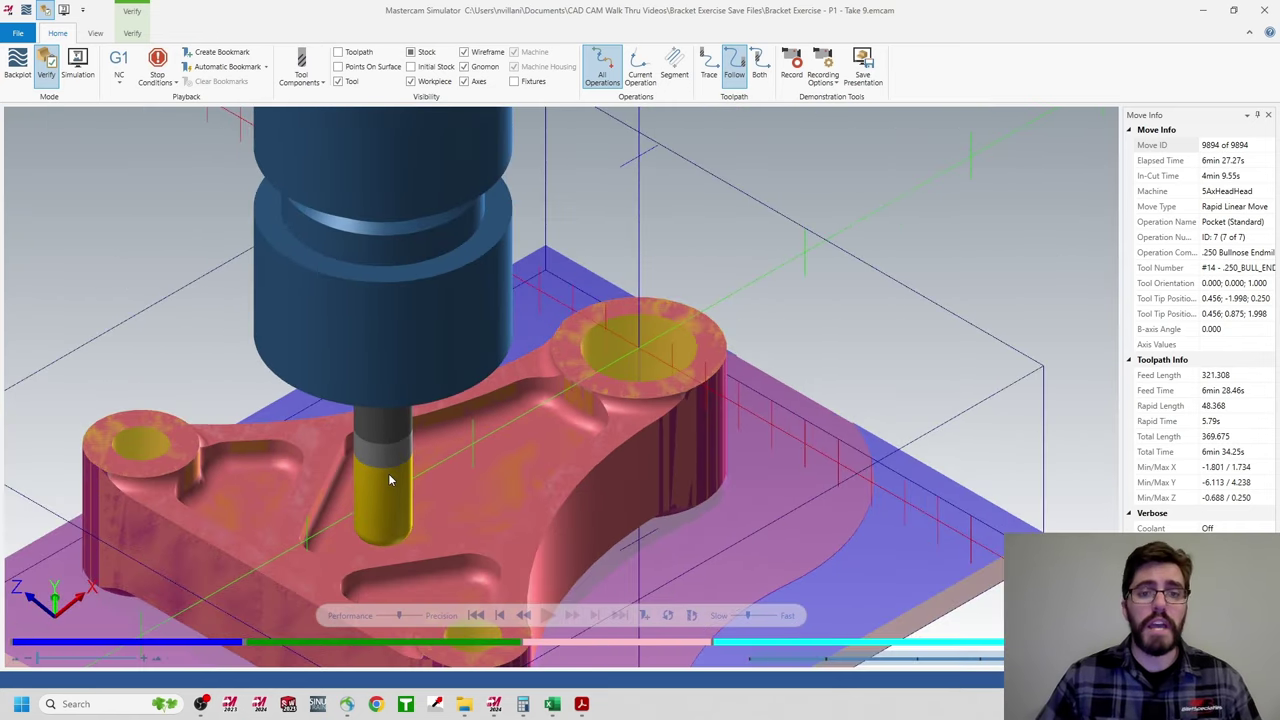
scroll(520, 367, "down", 2)
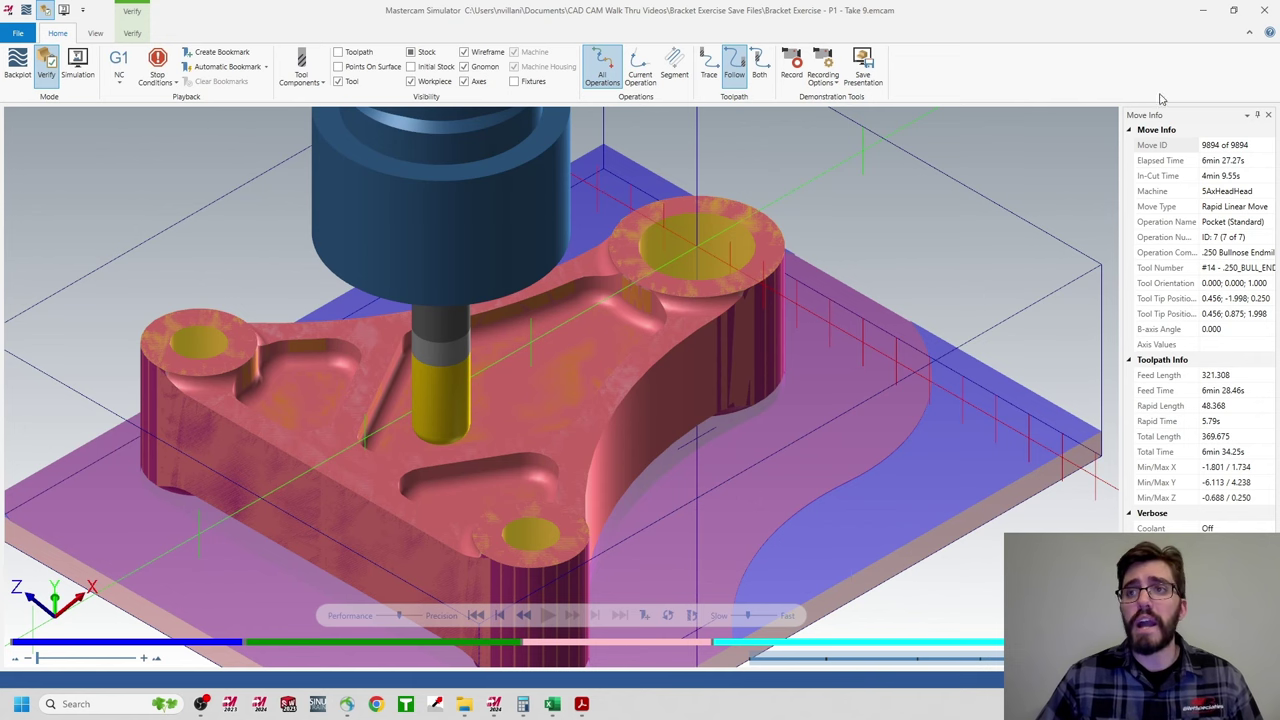
left_click(1263, 10)
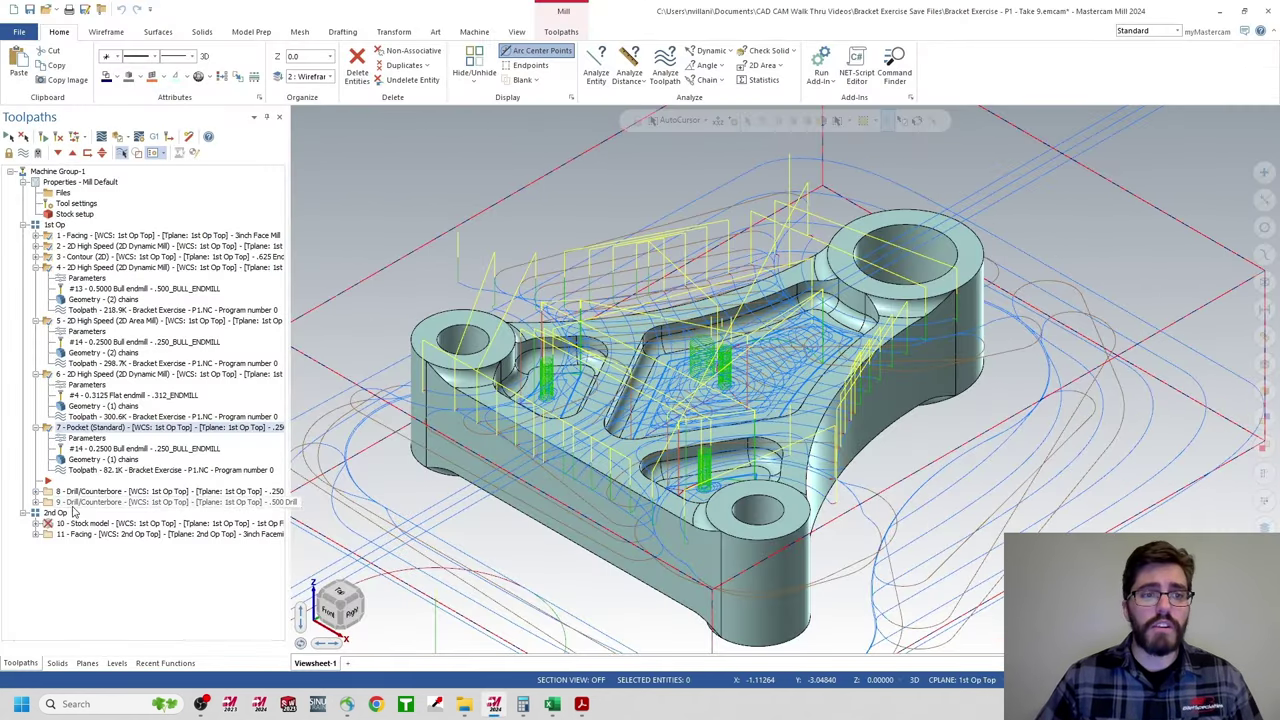
- Move the insert arrow below operation 9, hide the toolpath display, and regenerate the 2nd Op stock model, operation 10
left_click(57, 152)
left_click(57, 152)
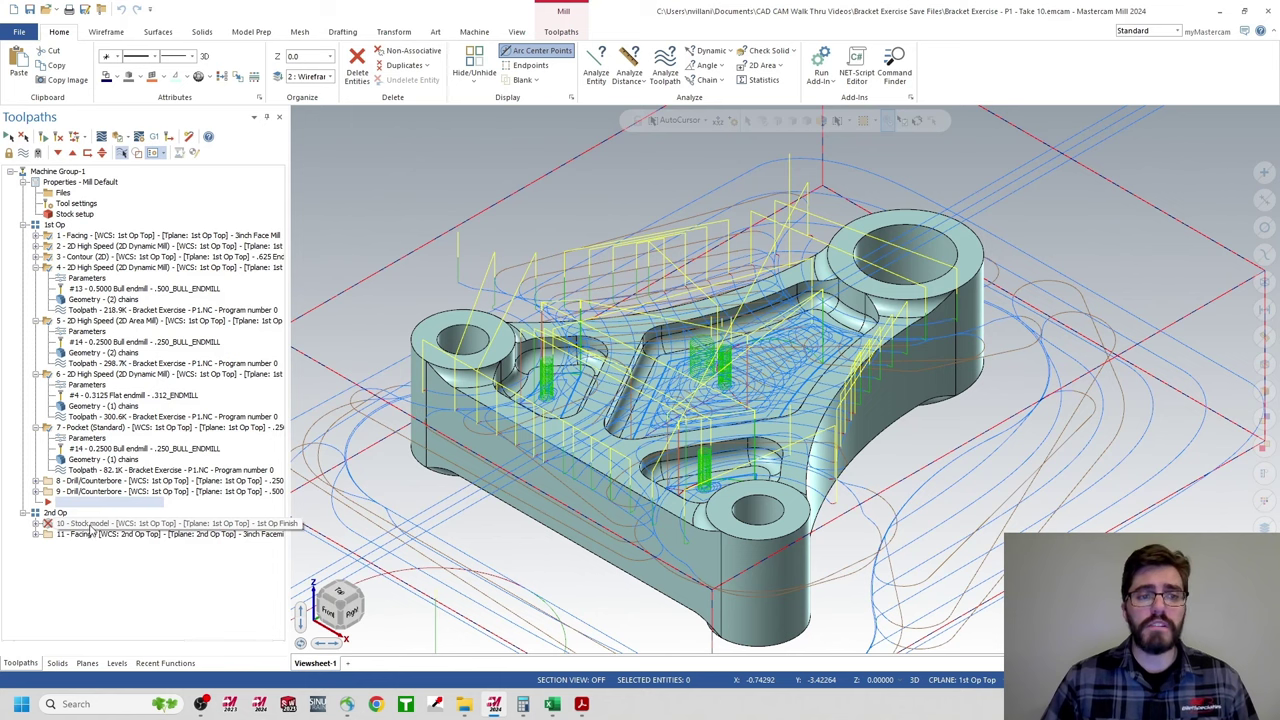
key("alt+t")
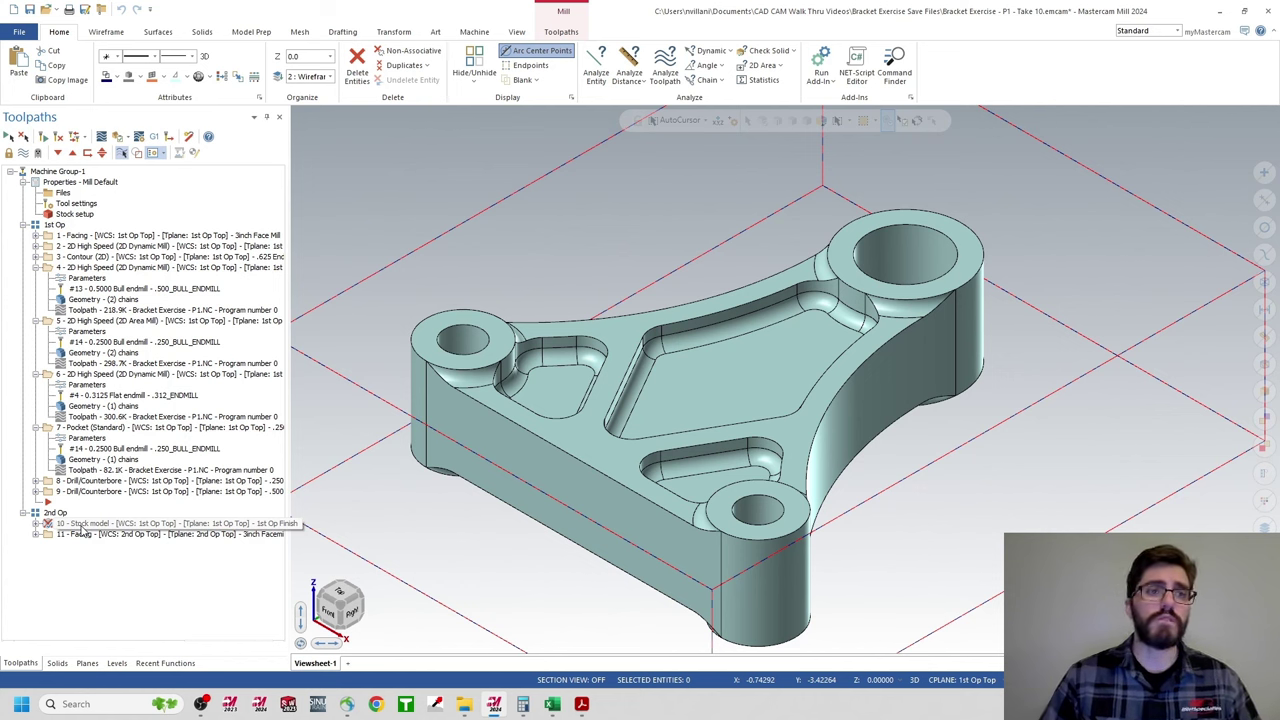
left_click(82, 524)
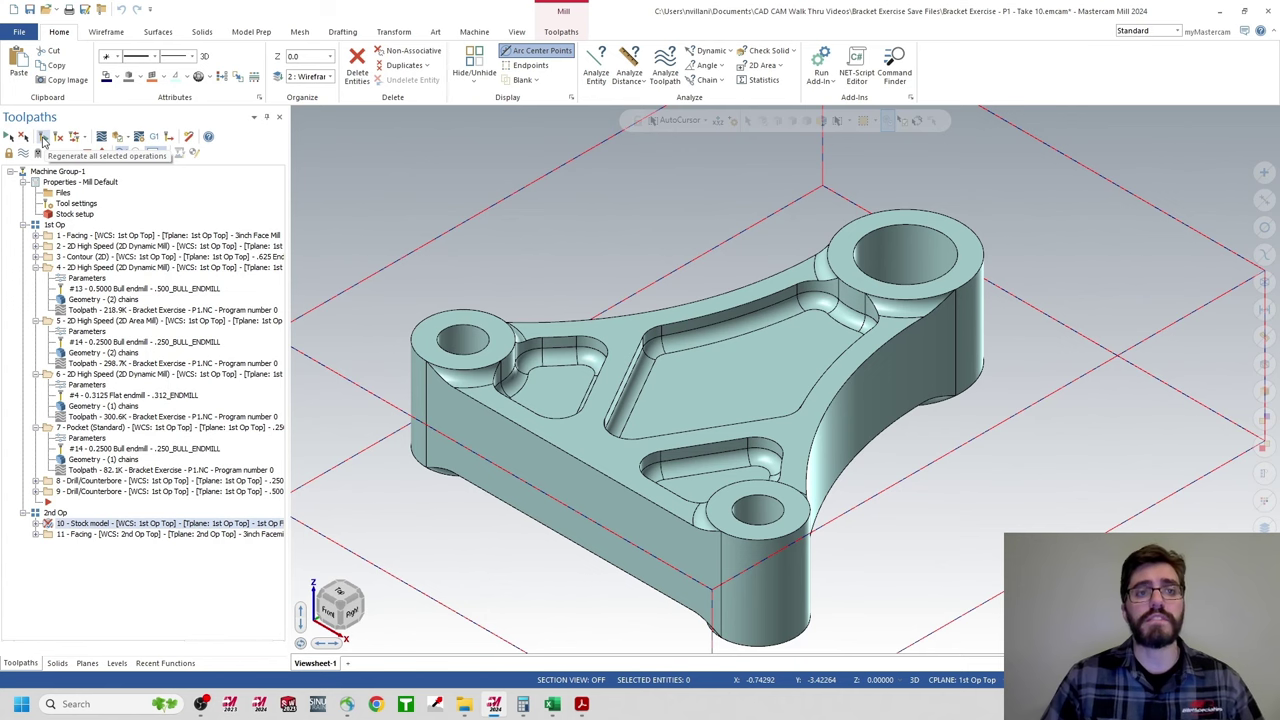
left_click(43, 140)
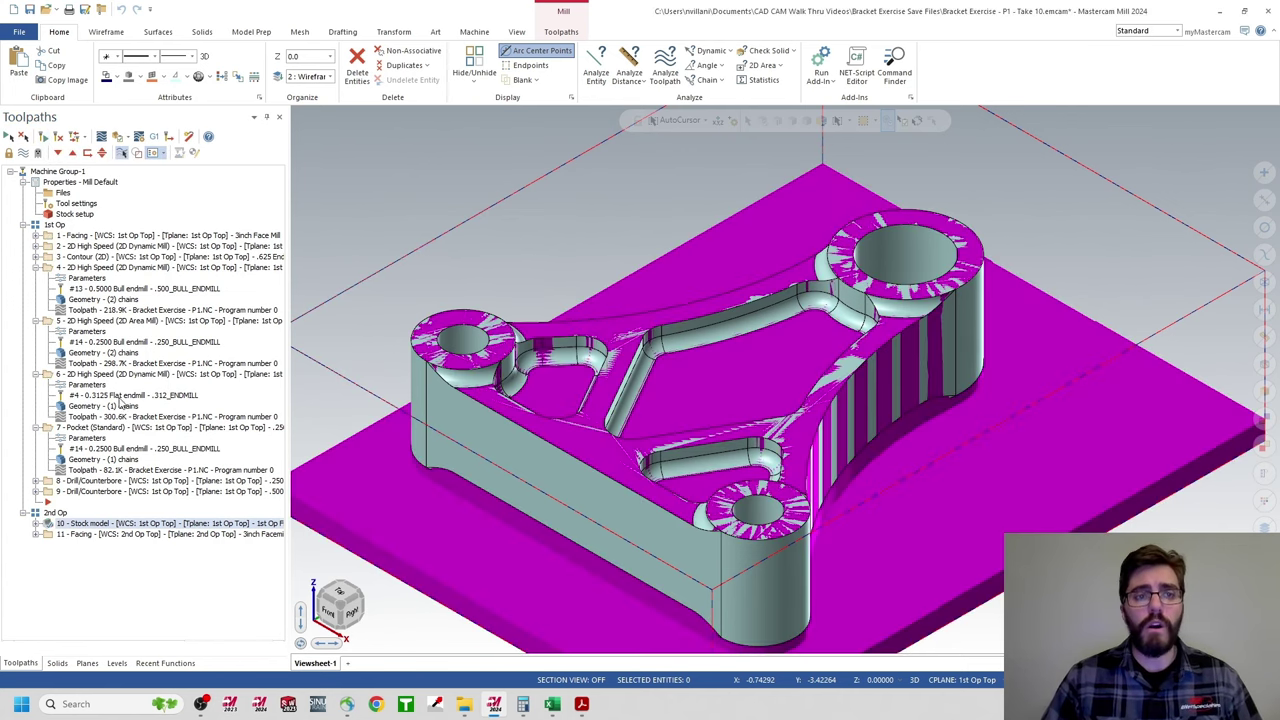
left_click(97, 526)
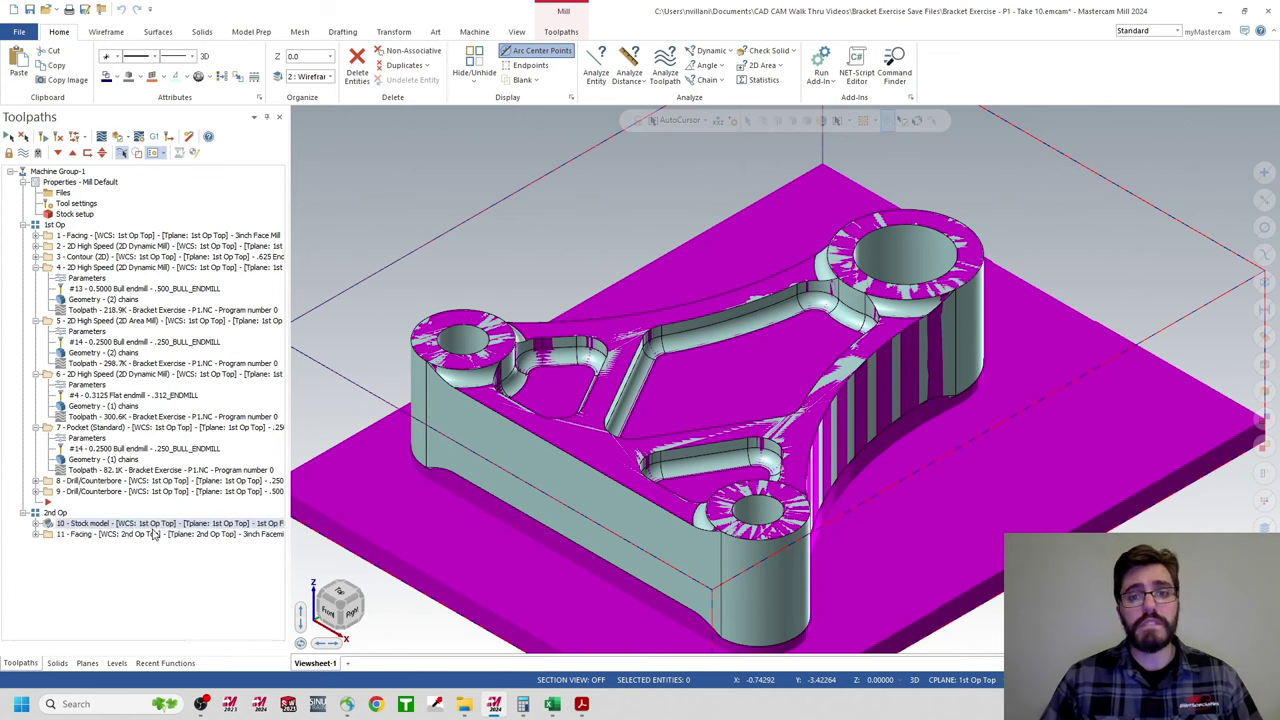
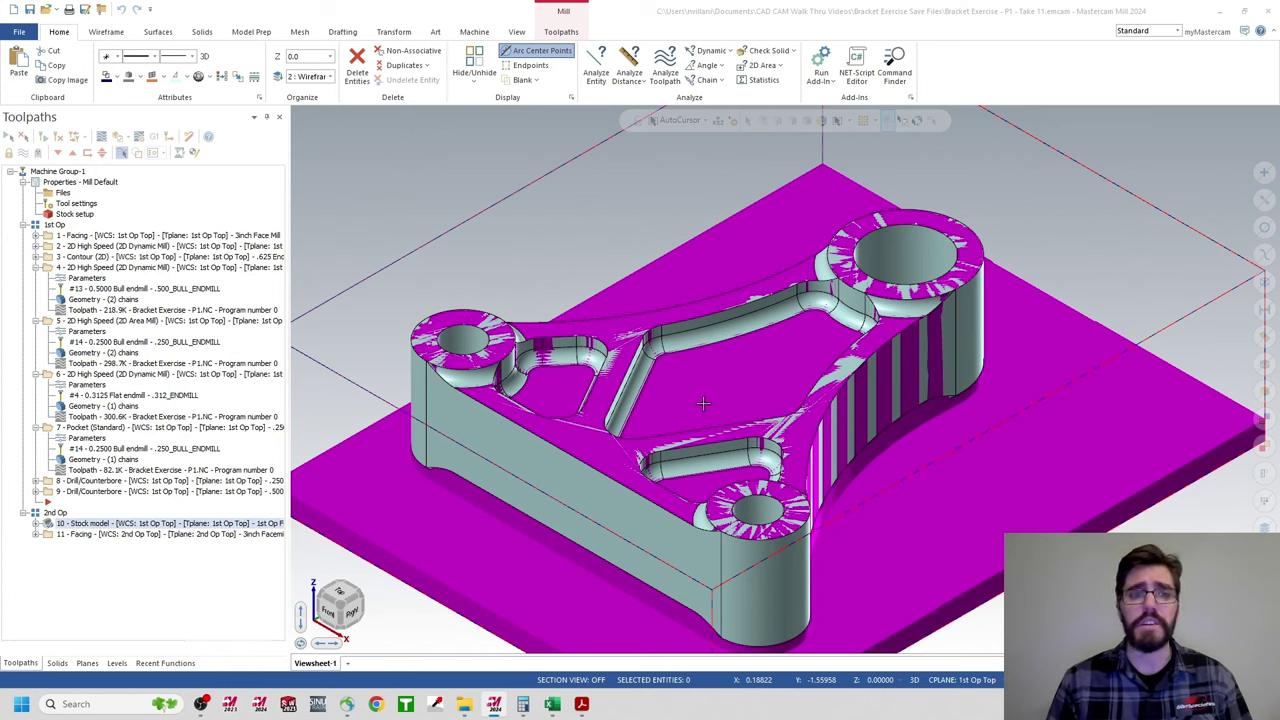
left_click(703, 403)
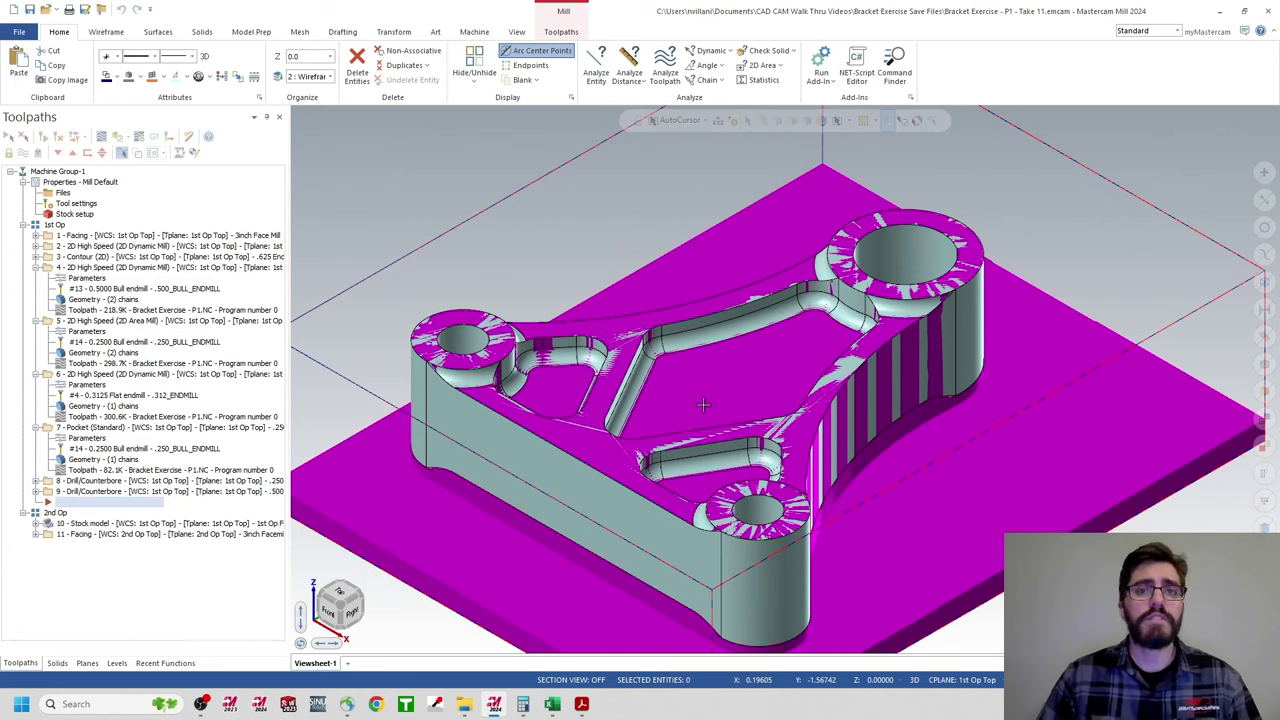
left_click(564, 36)
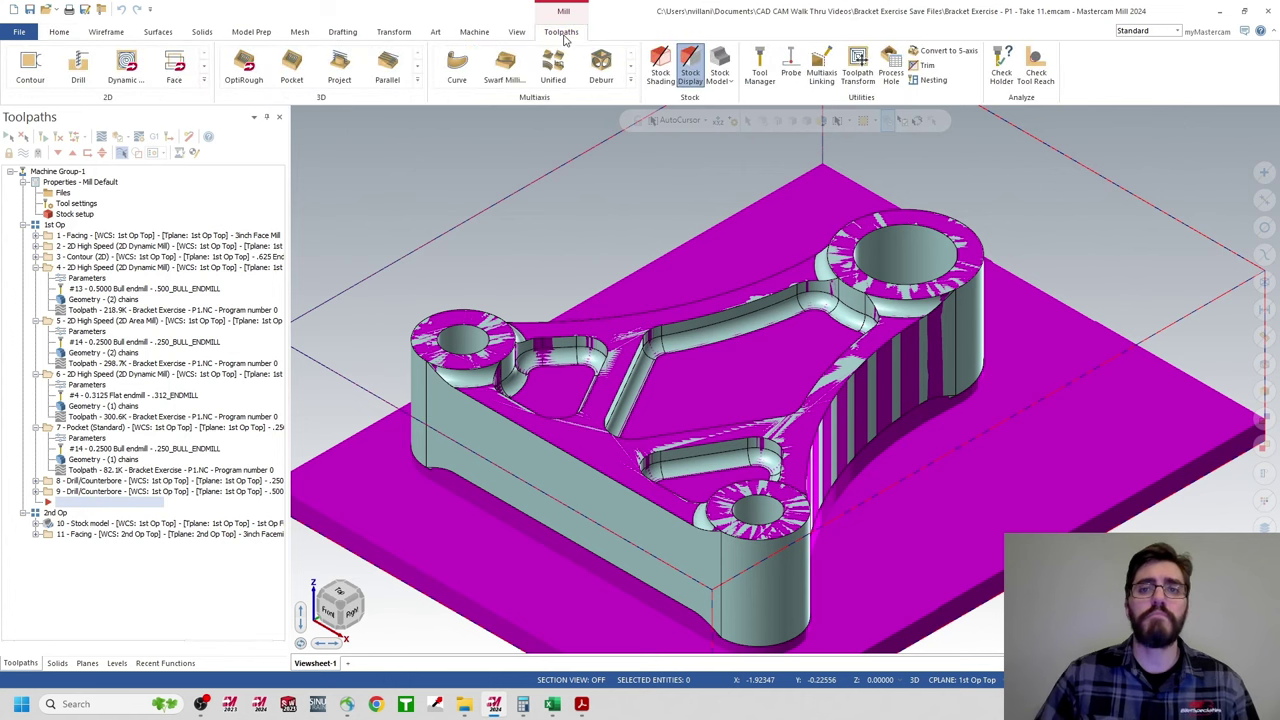
left_click(863, 78)
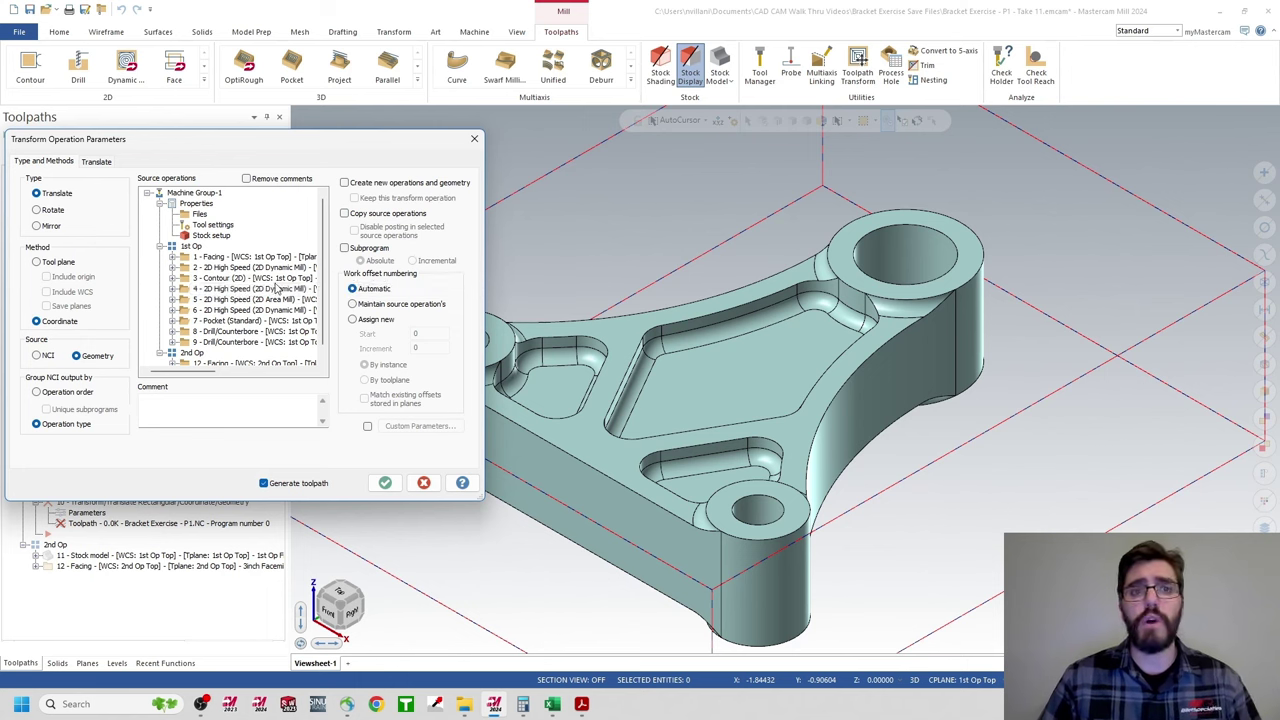
left_click(474, 140)
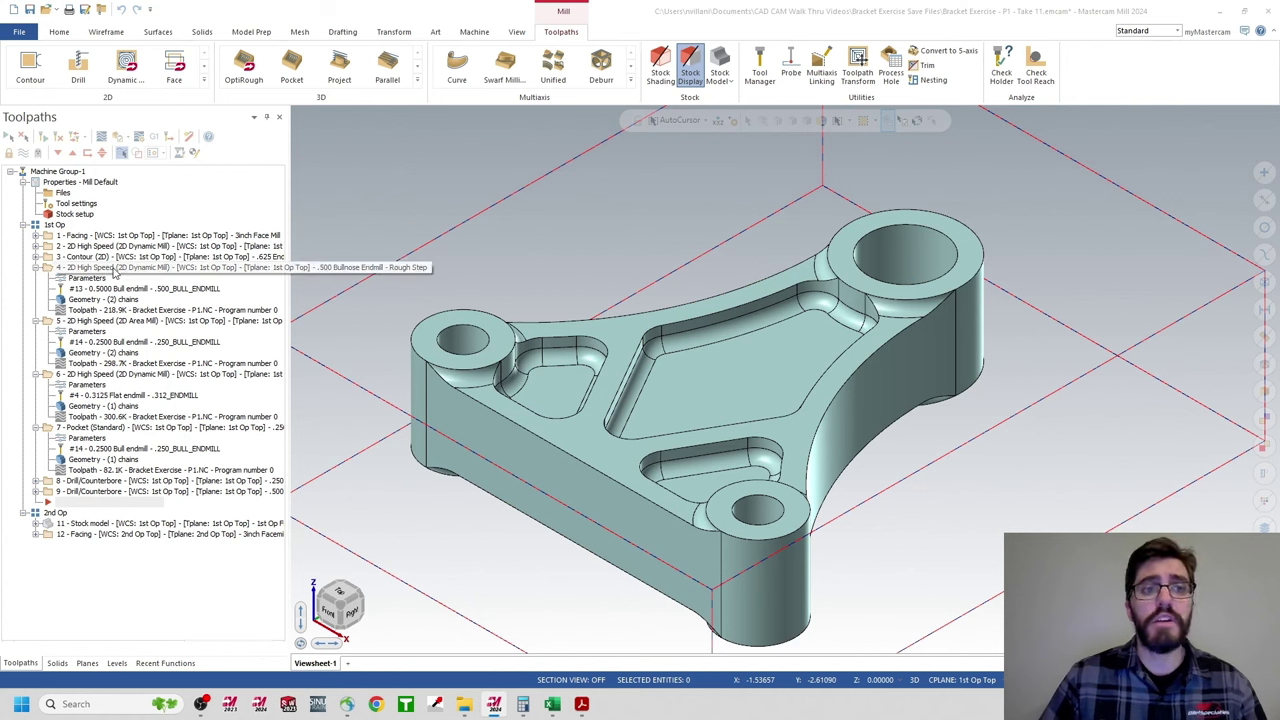
- Review the toolpaths of operations 4 through 7 on the model, displaying them one at a time
left_click(114, 268)
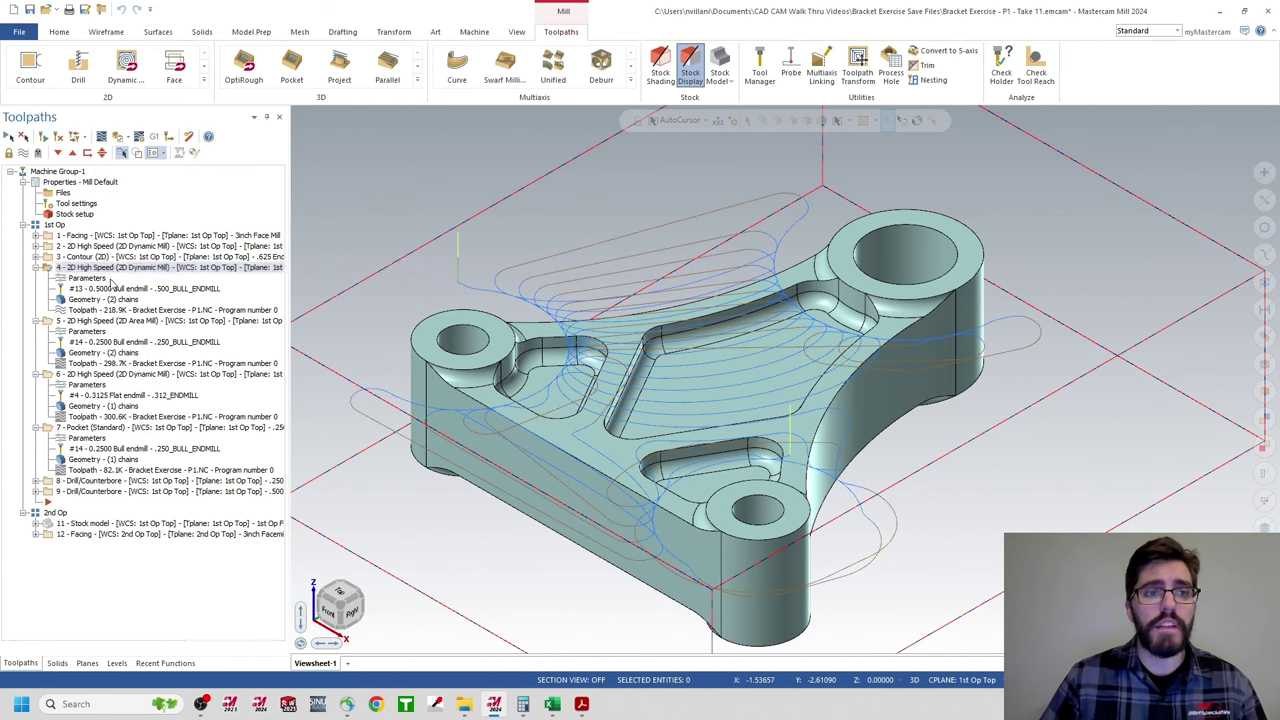
left_click(100, 324)
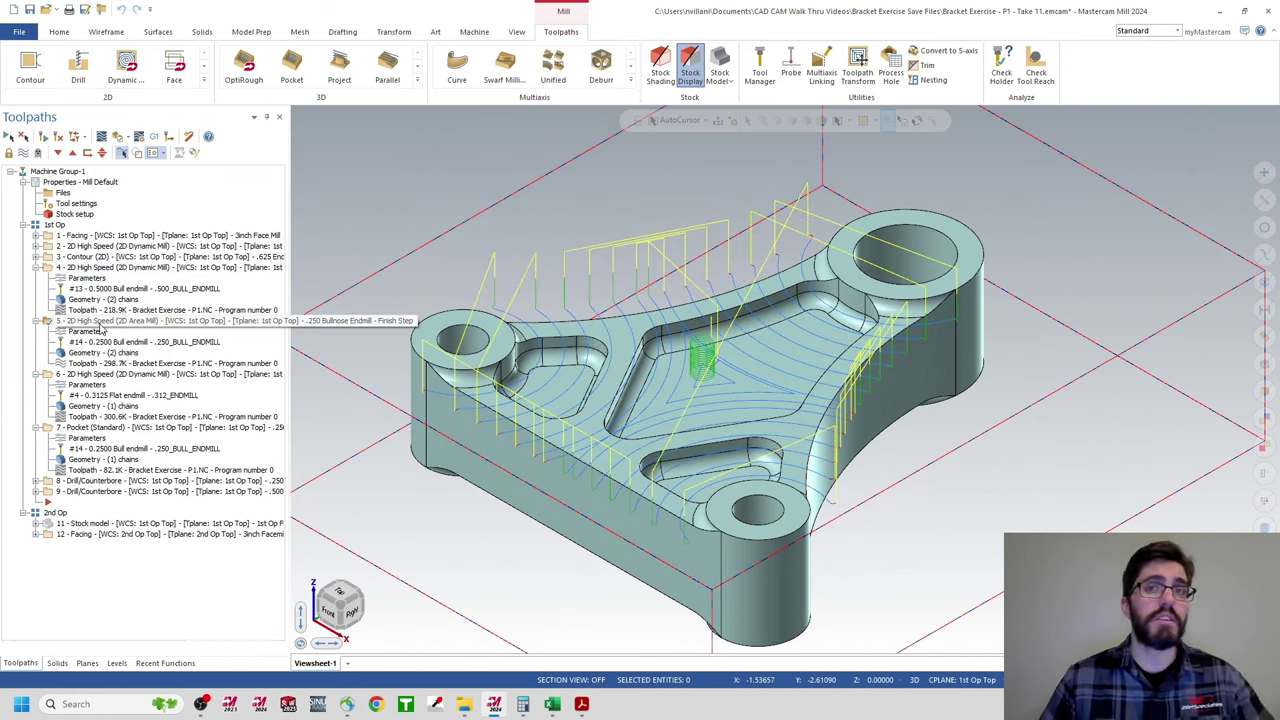
left_click(90, 377)
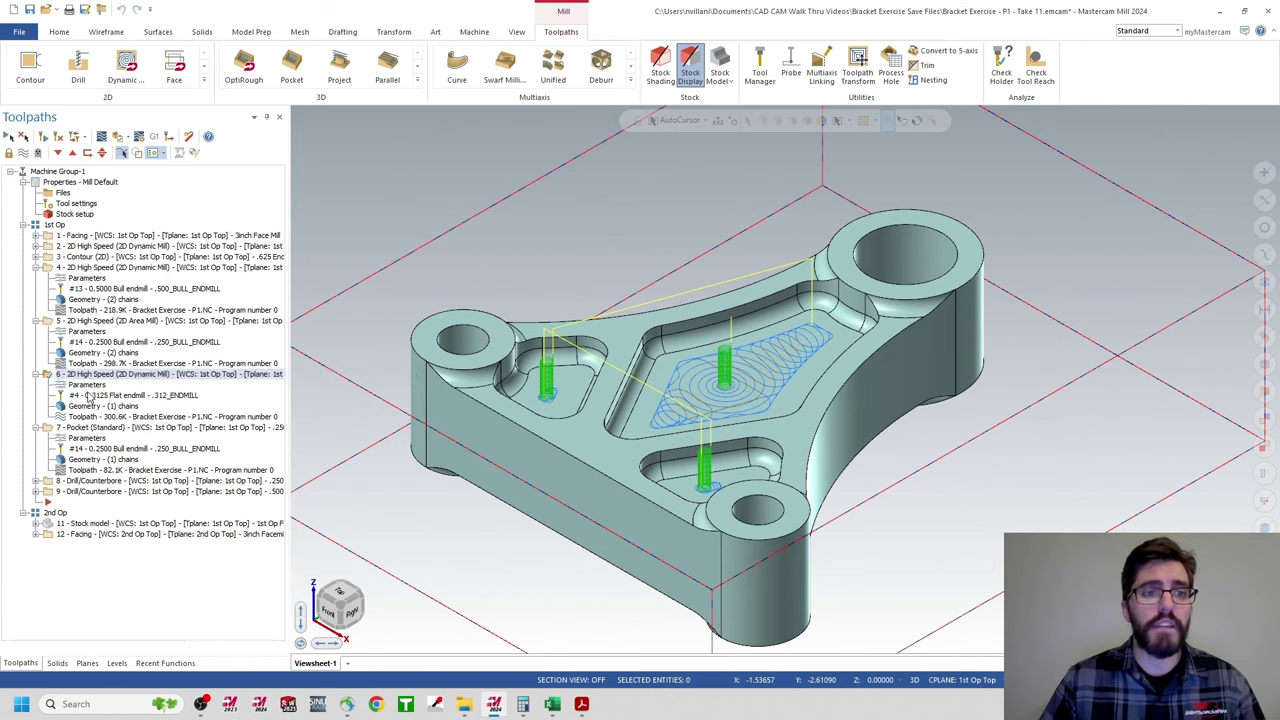
left_click(88, 428)
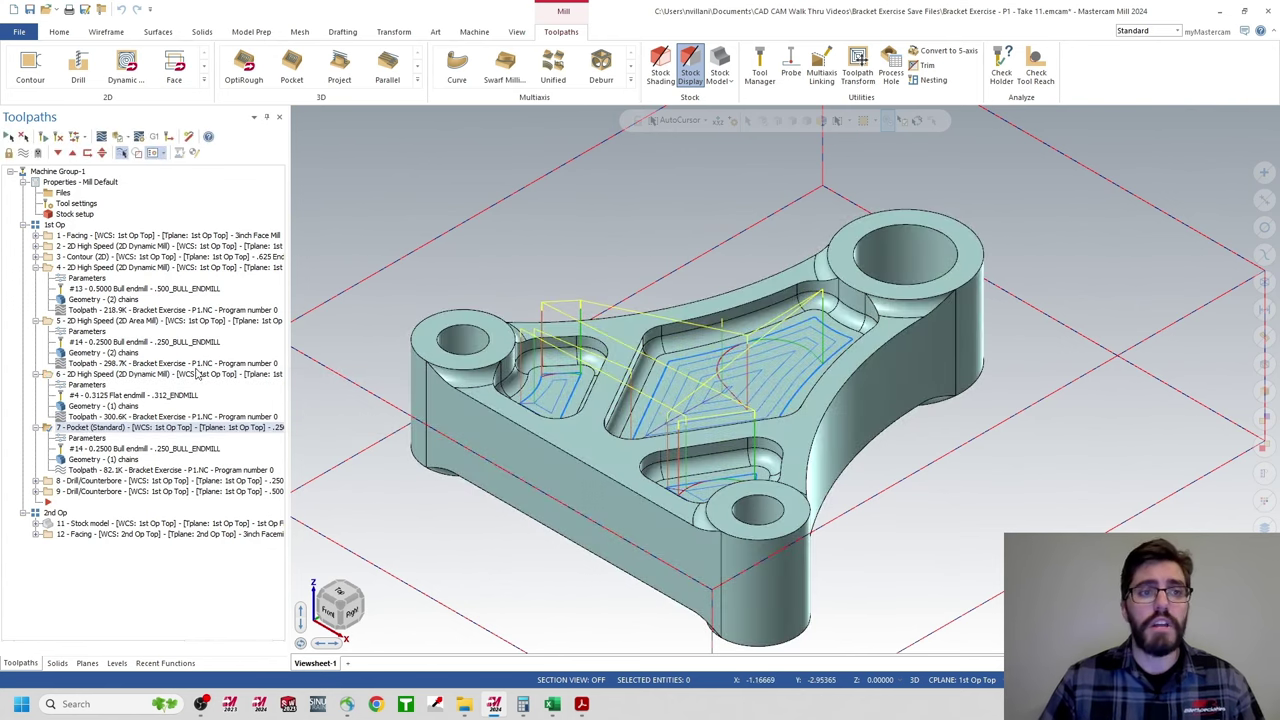
left_click(68, 269)
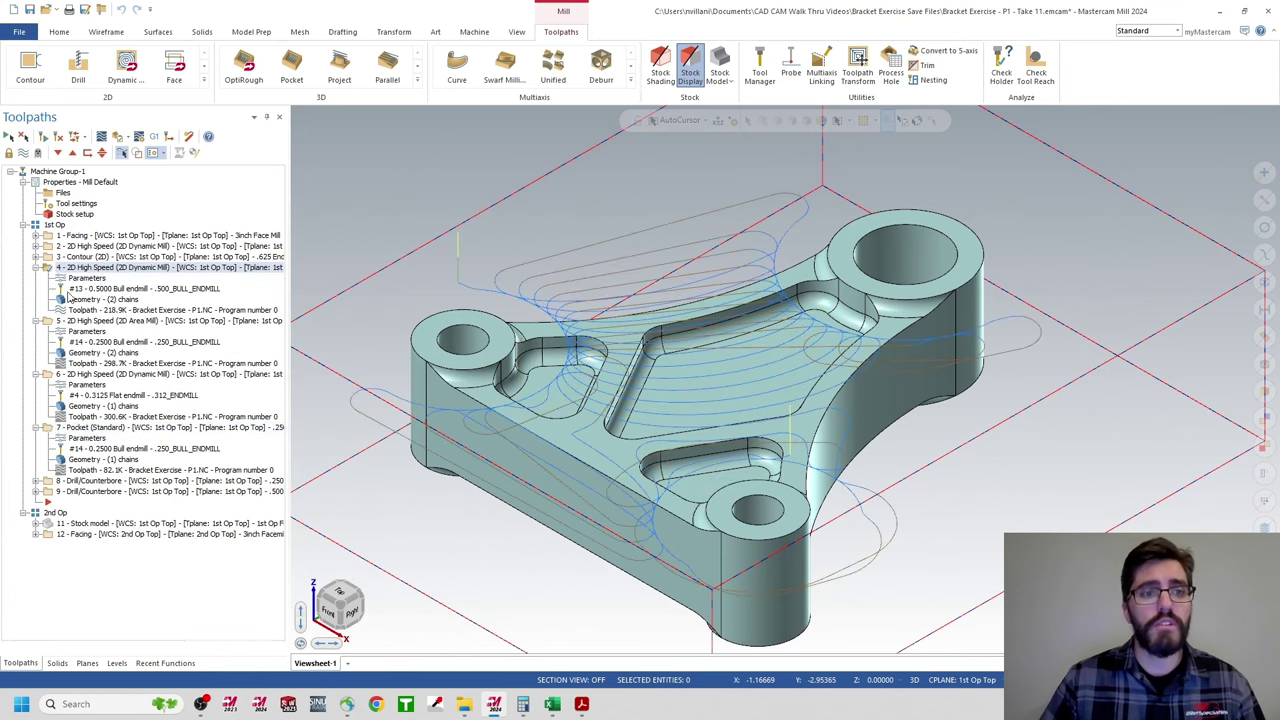
left_click(67, 432)
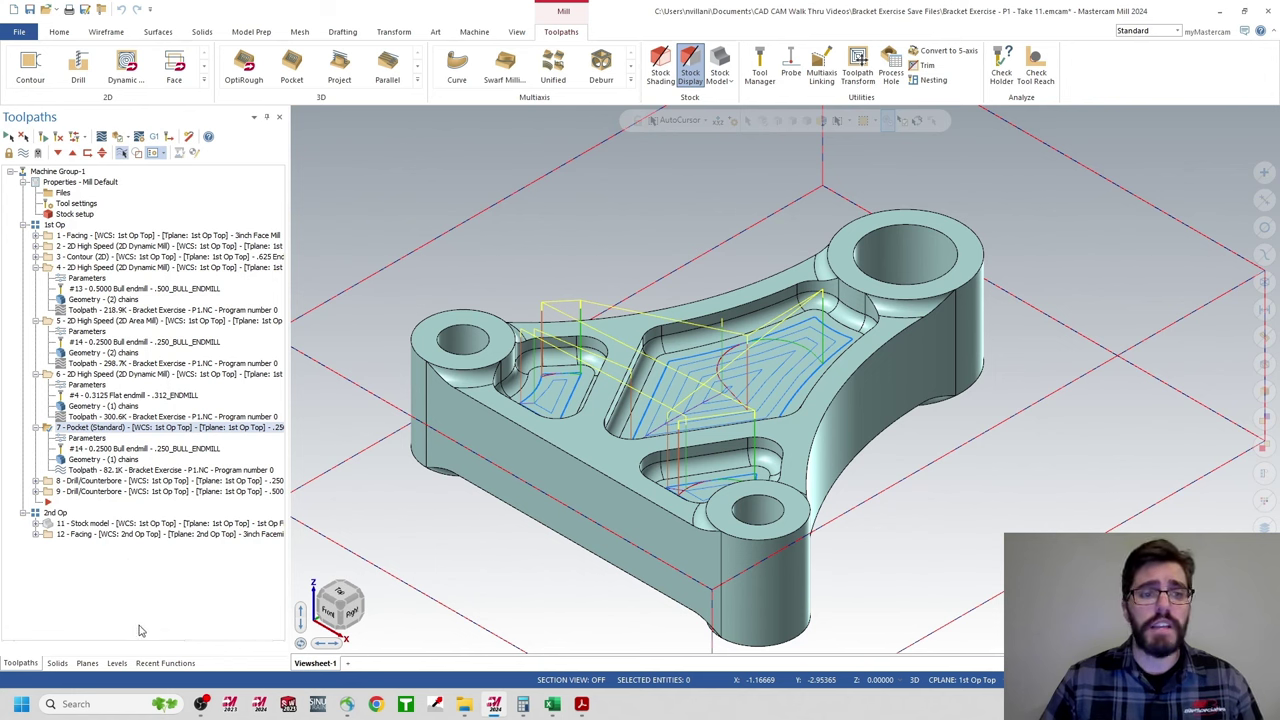
- Set 2nd Op Top as the WCS, construction plane and tool plane, and show the part in isometric view
left_click(88, 663)
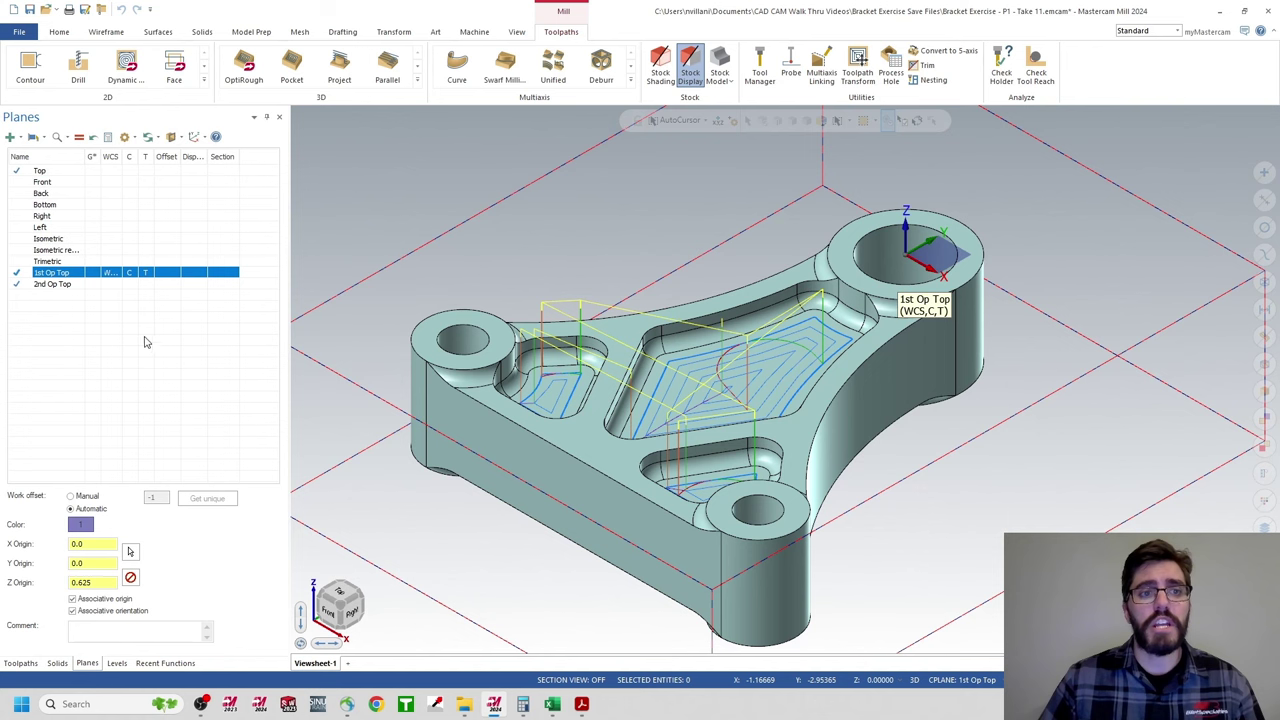
left_click(110, 285)
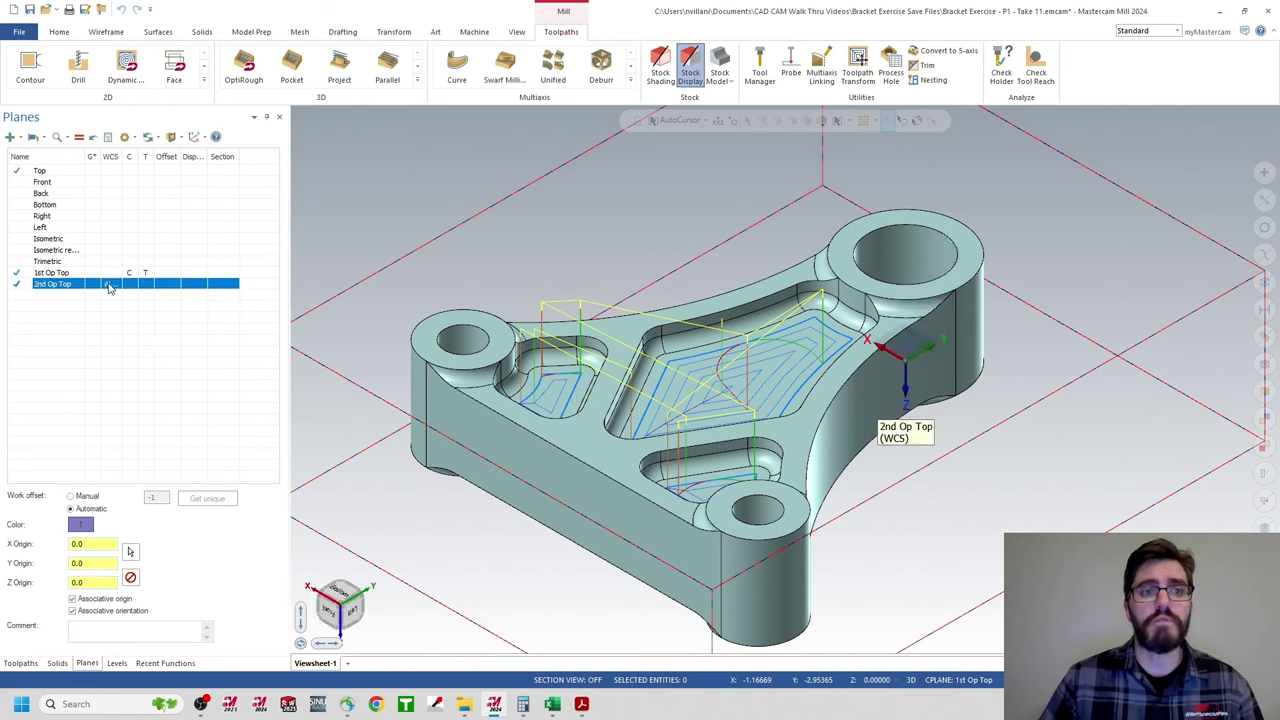
left_click(129, 289)
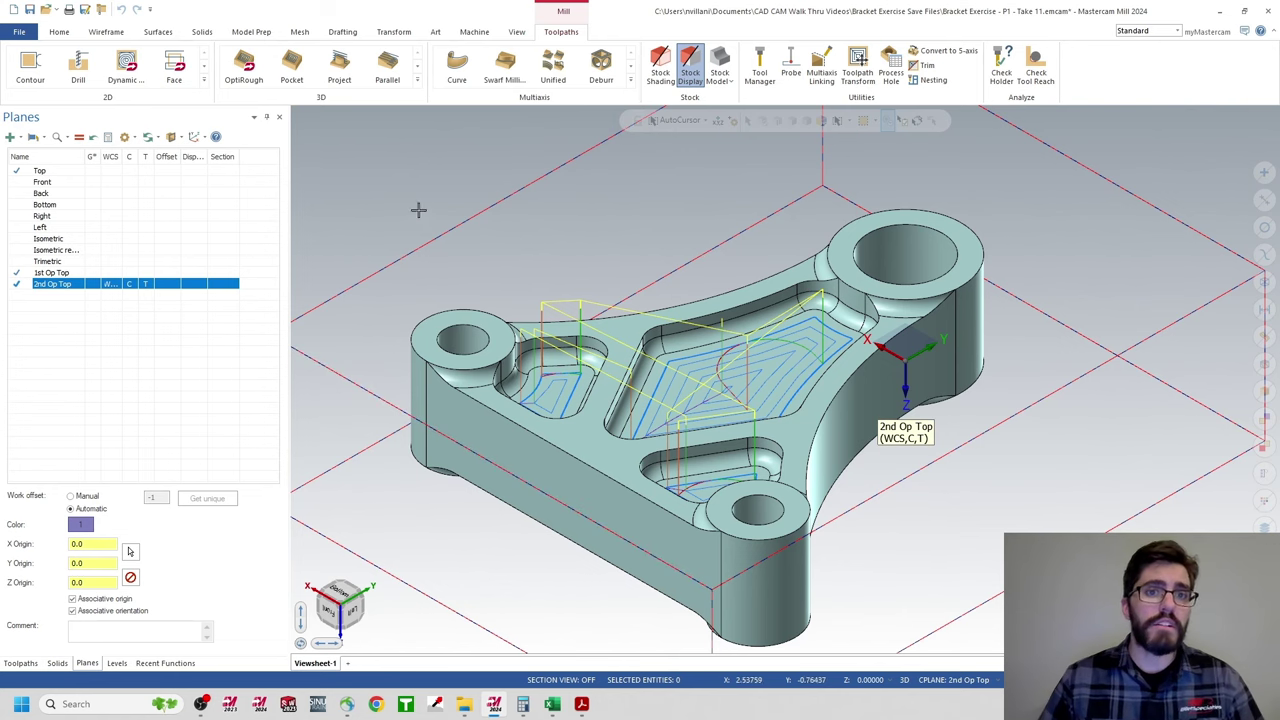
right_click(373, 192)
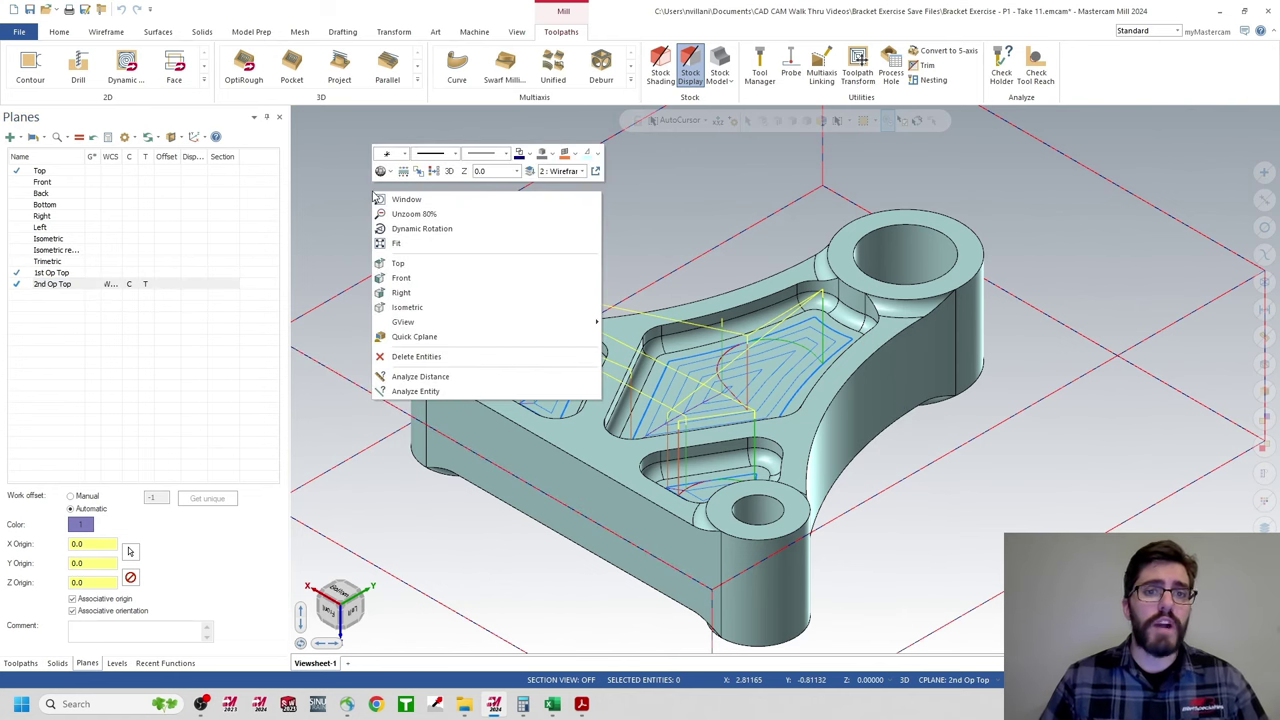
left_click(395, 308)
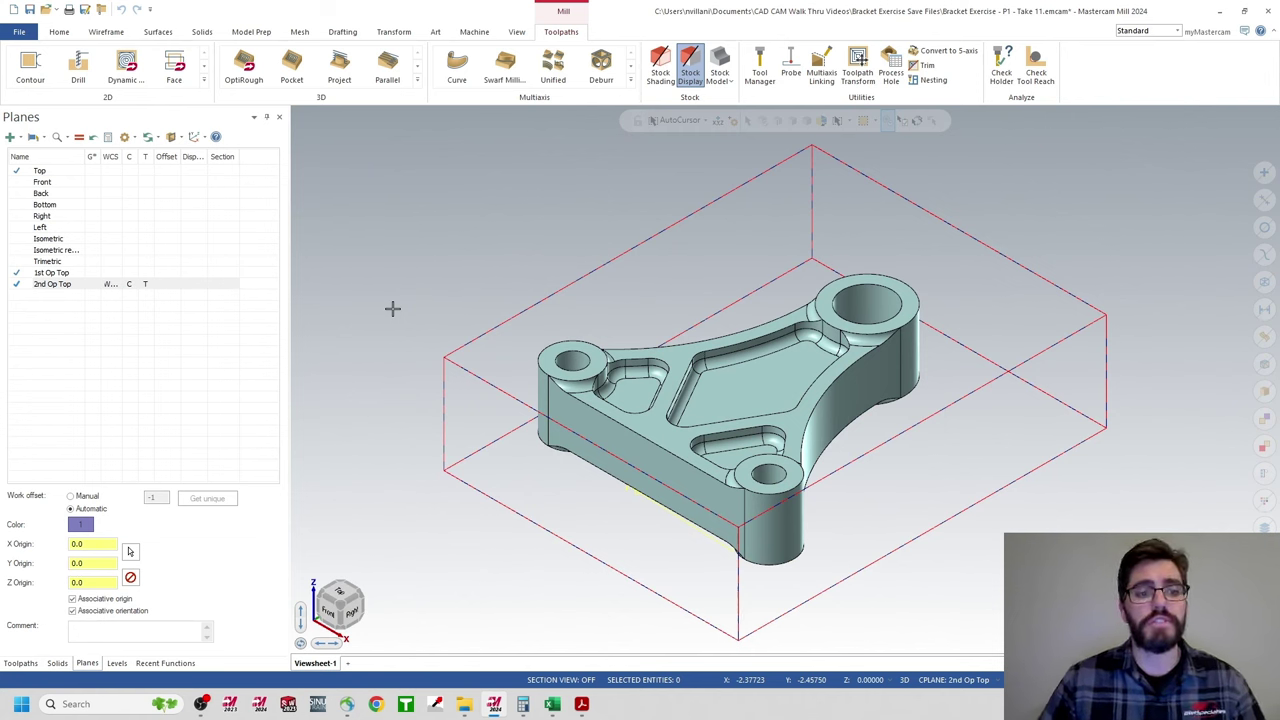
- Copy operations 4 through 7 from the 1st Op group and paste them after the facing operation in the 2nd Op group
left_click(19, 664)
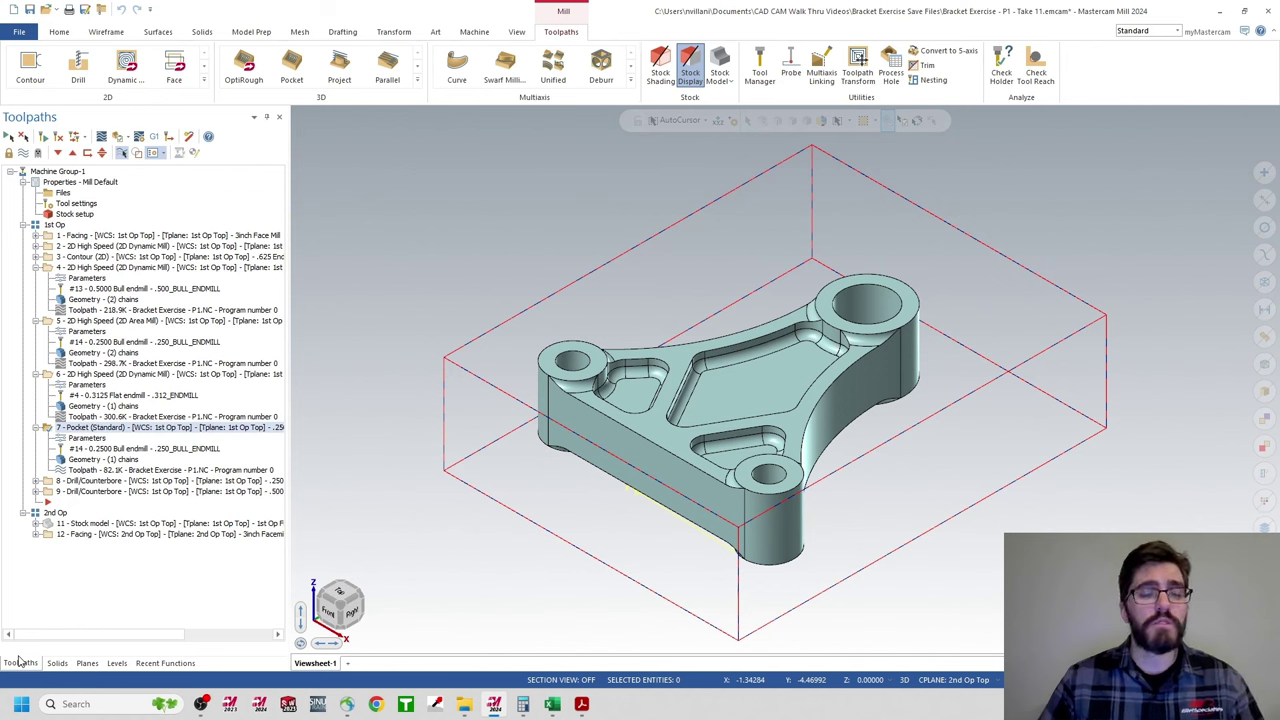
left_click(130, 268)
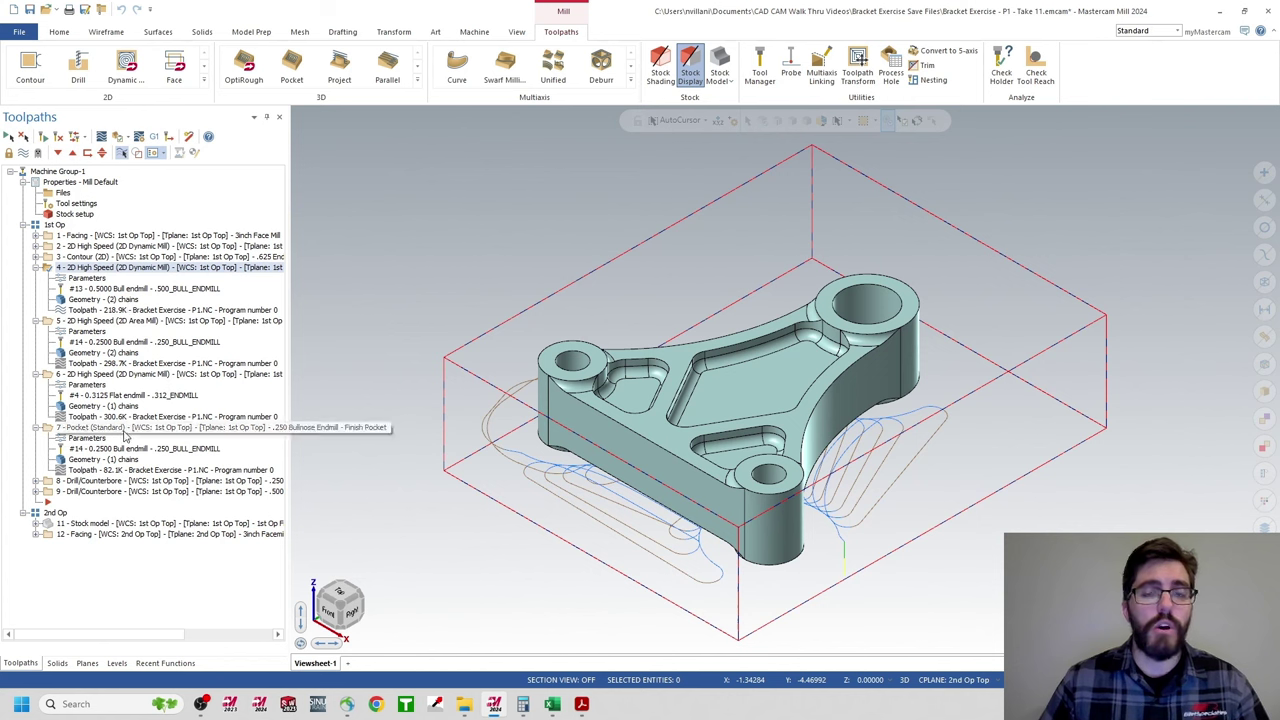
left_click(120, 429)
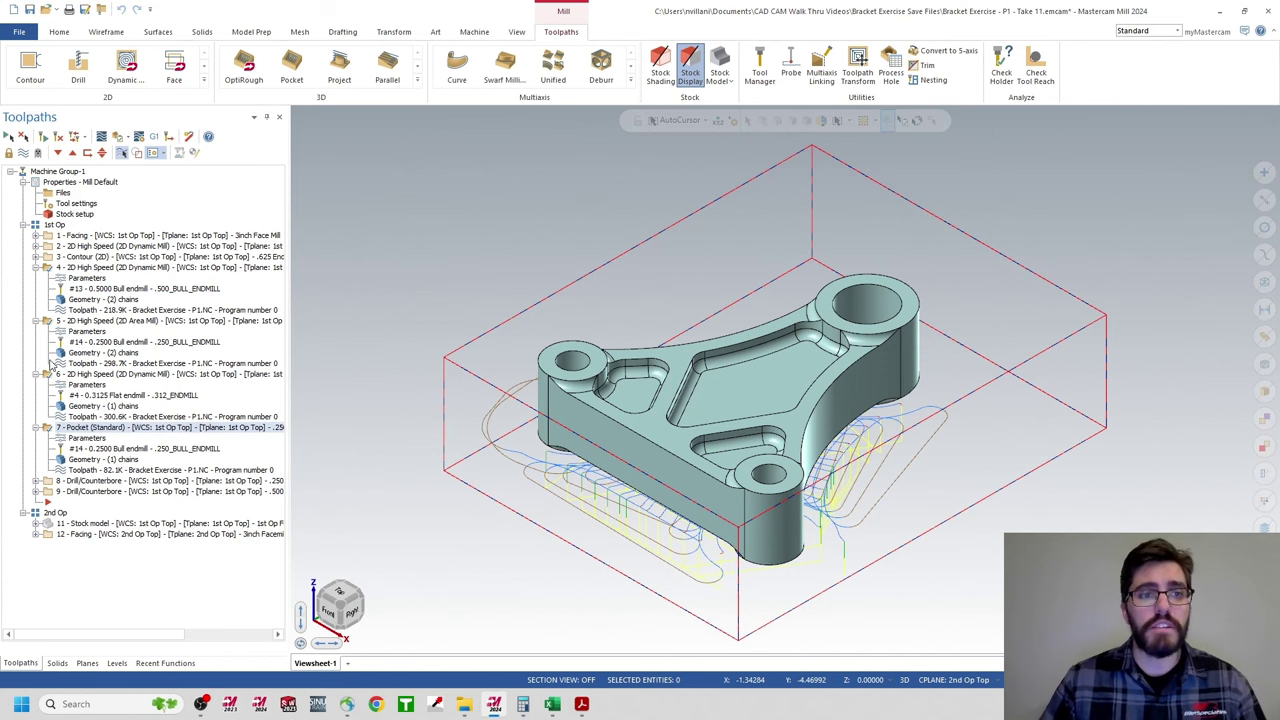
right_click(84, 271)
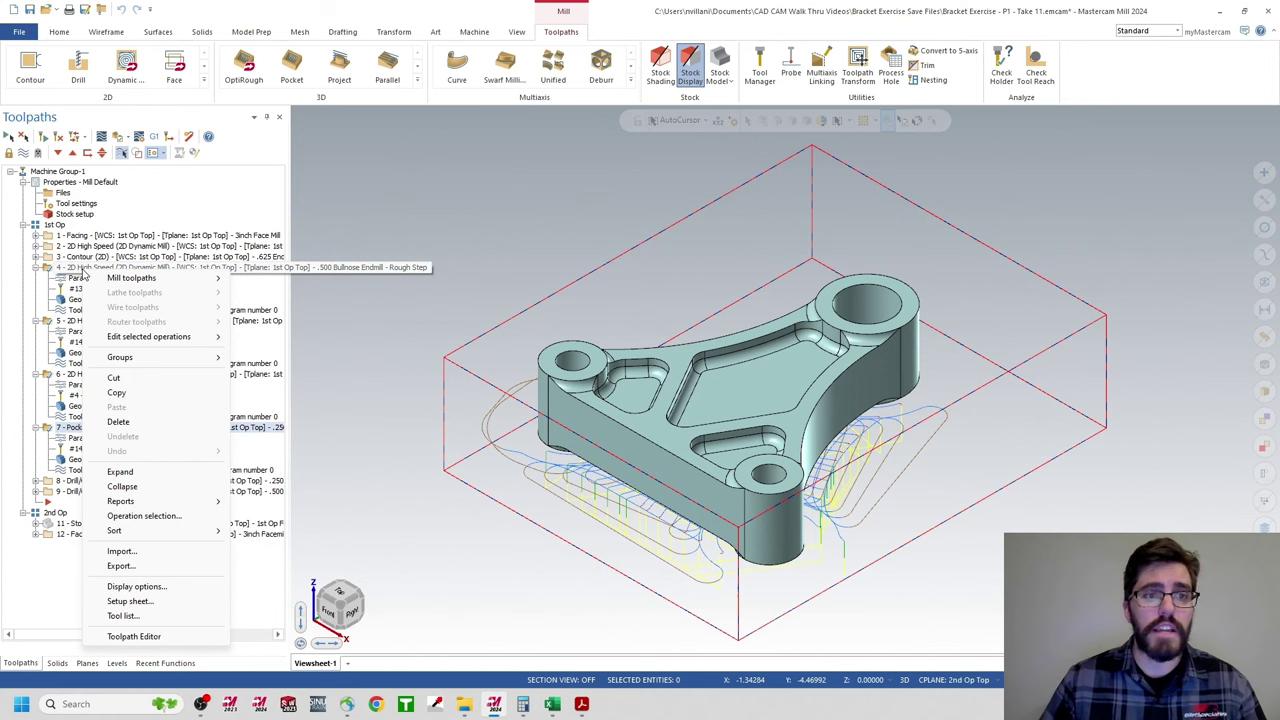
left_click(125, 395)
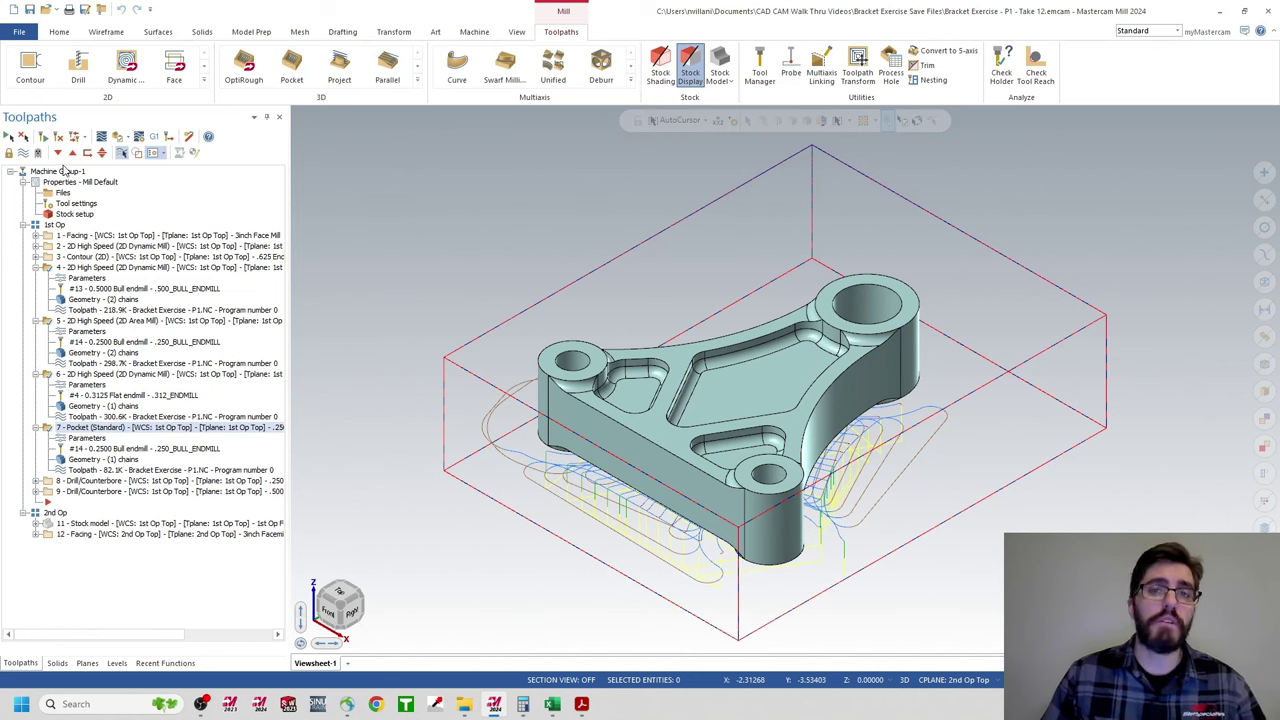
left_click(58, 153)
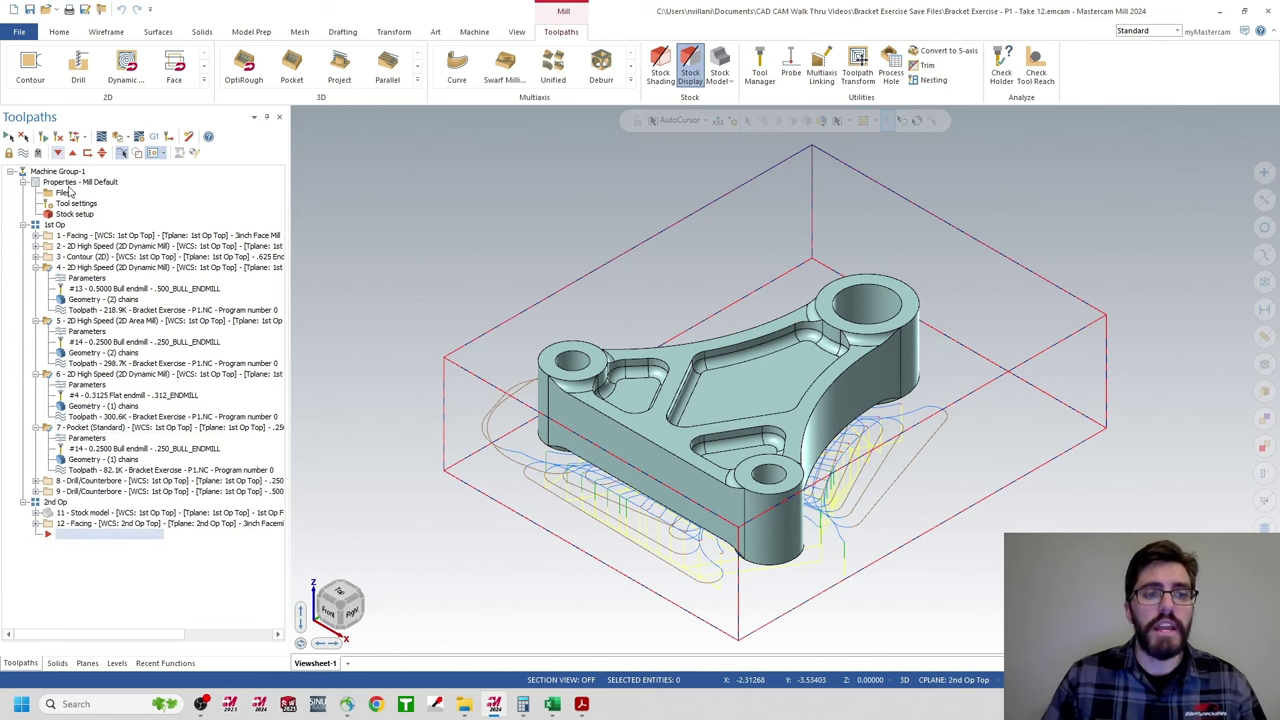
right_click(66, 540)
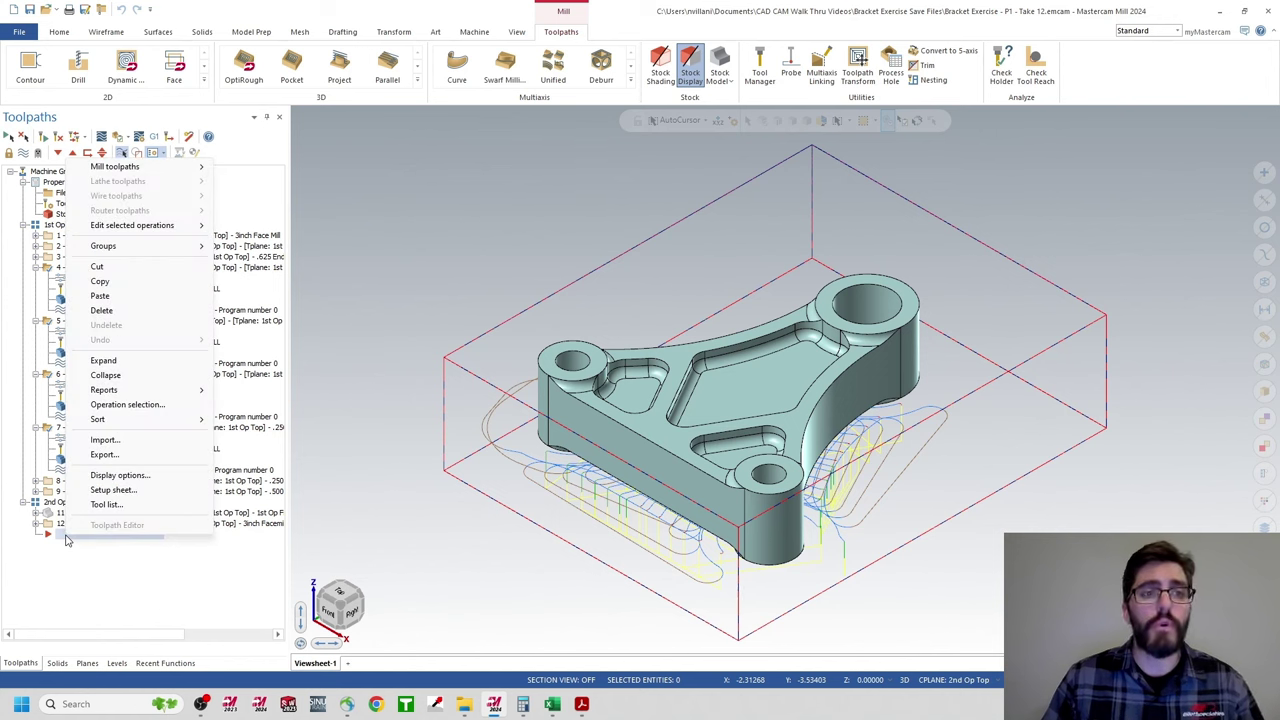
left_click(100, 296)
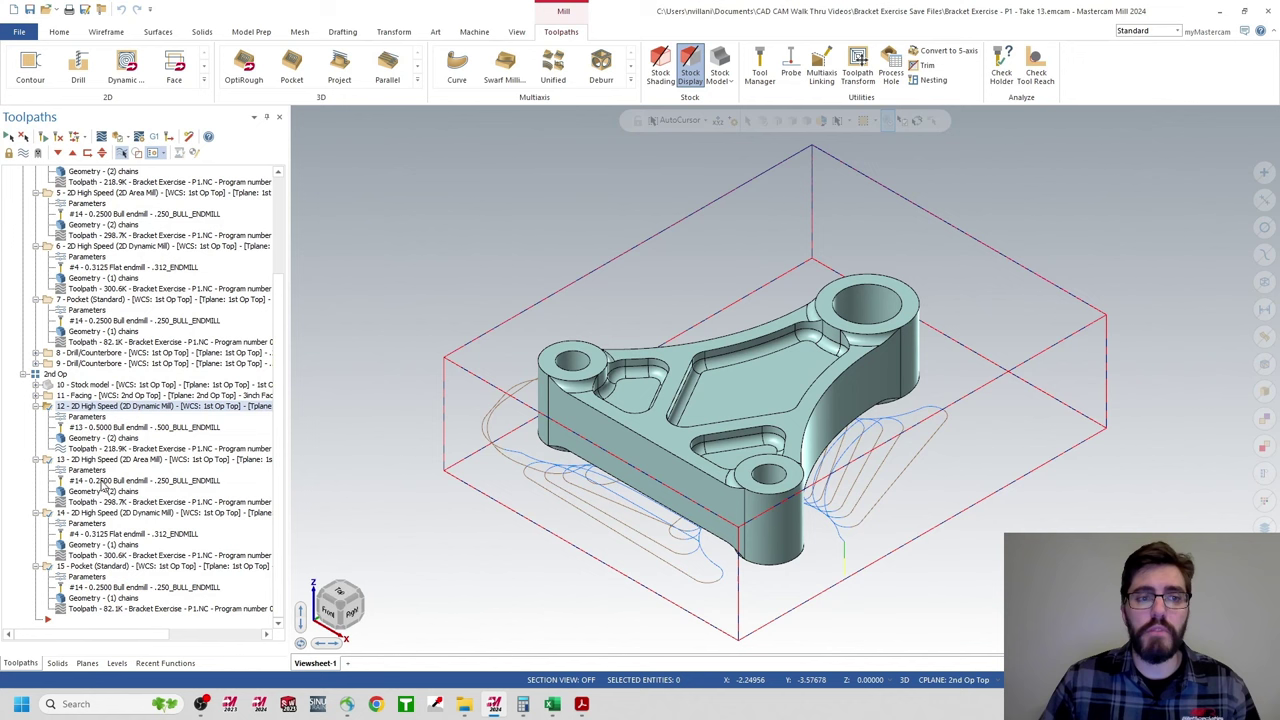
- Set the working coordinate system, tool plane and construction plane of the Dynamic Mill toolpath, operation 12, to 2nd Op Top
left_click(78, 423)
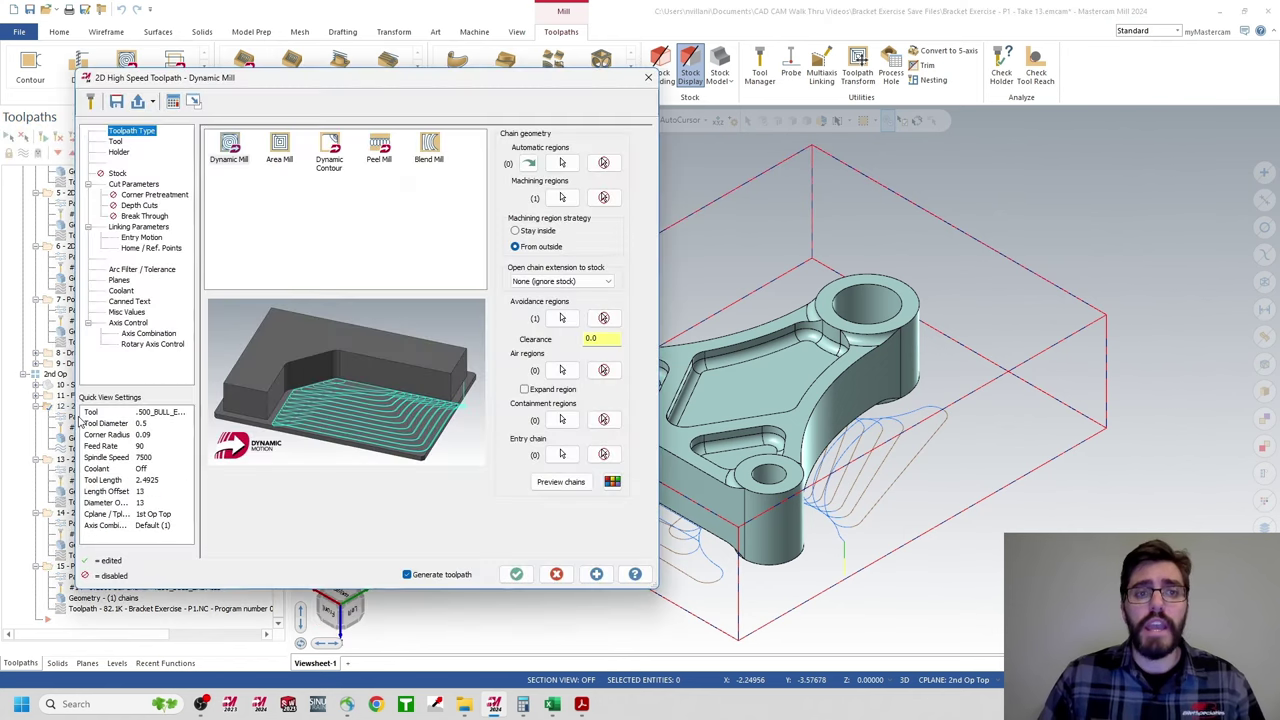
left_click(119, 282)
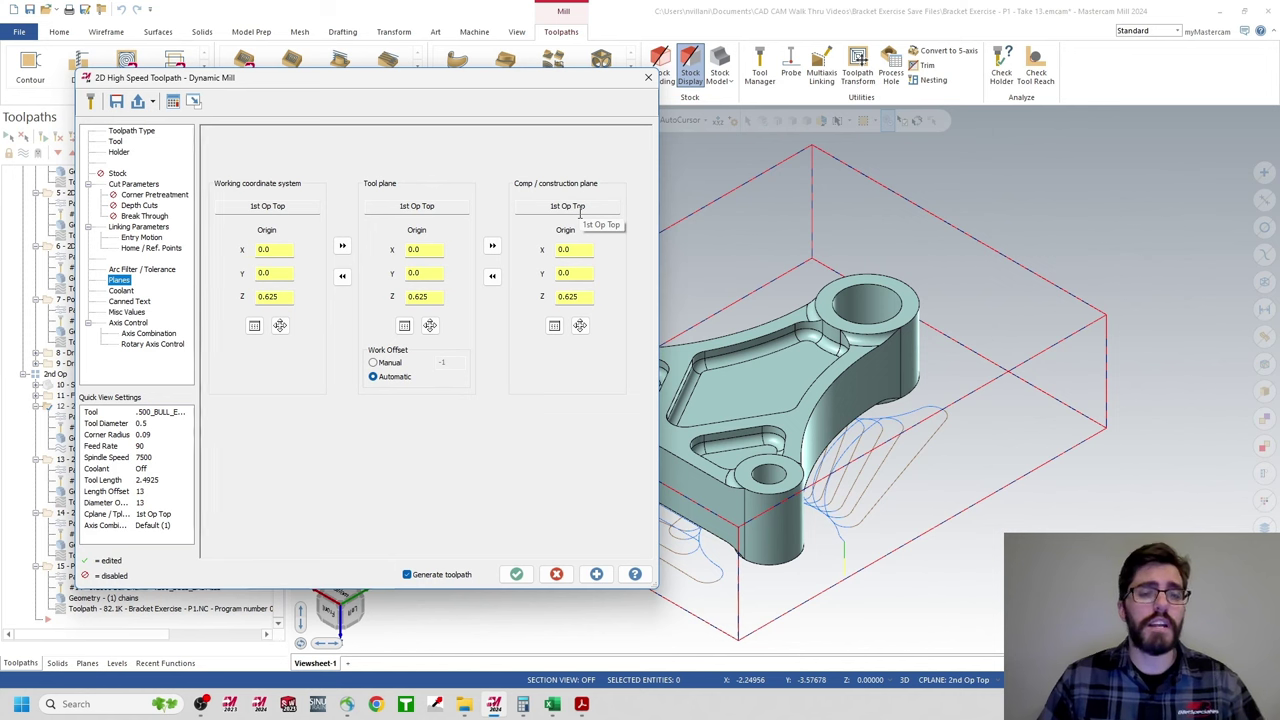
left_click(254, 327)
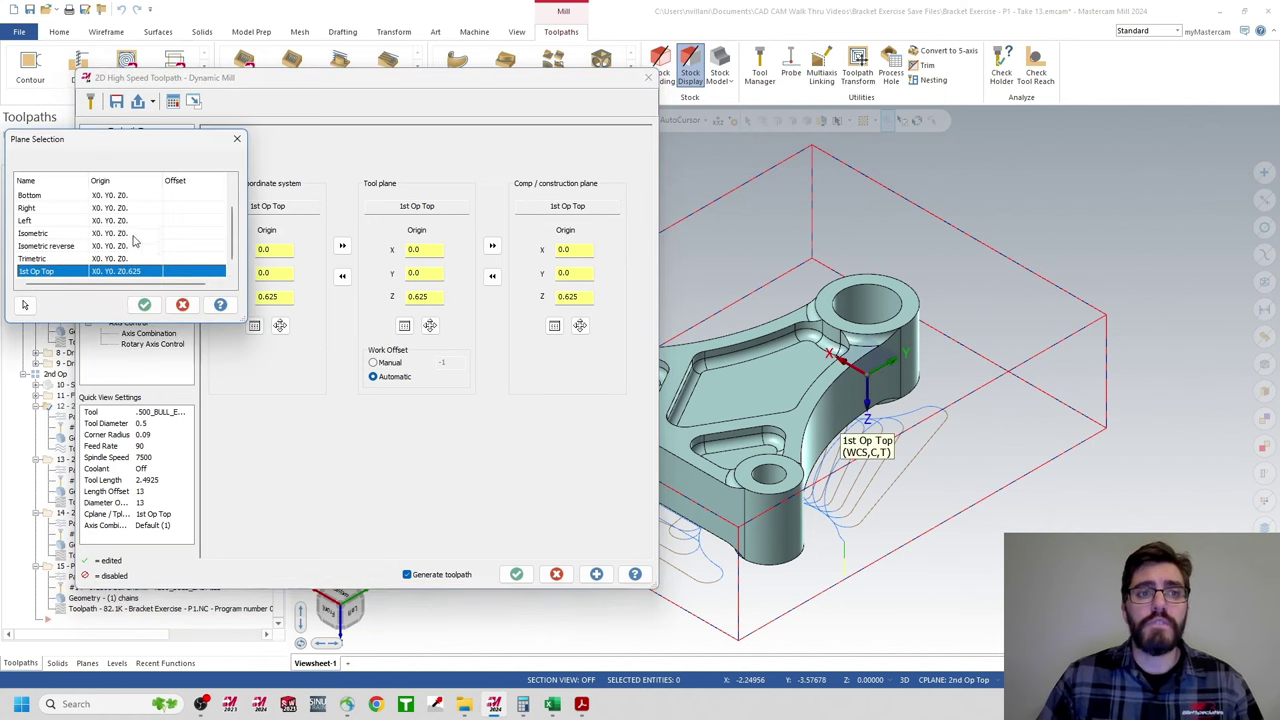
scroll(98, 236, "down", 1)
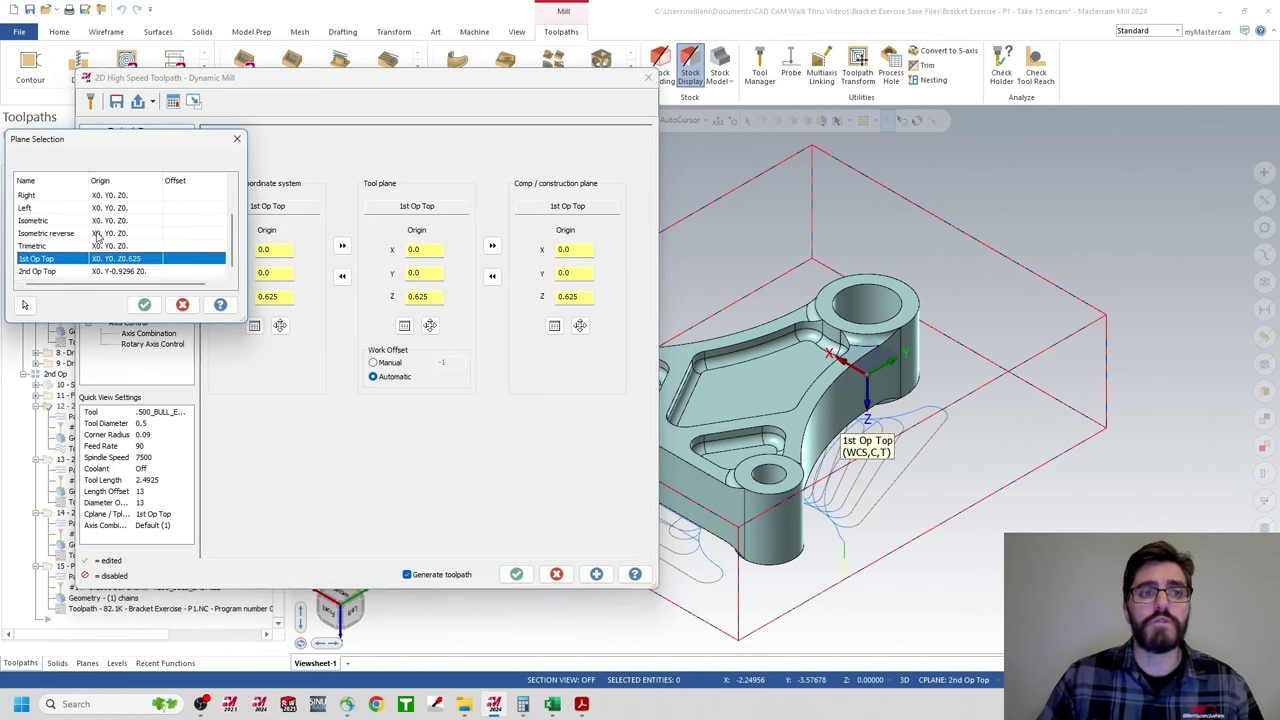
left_click(49, 272)
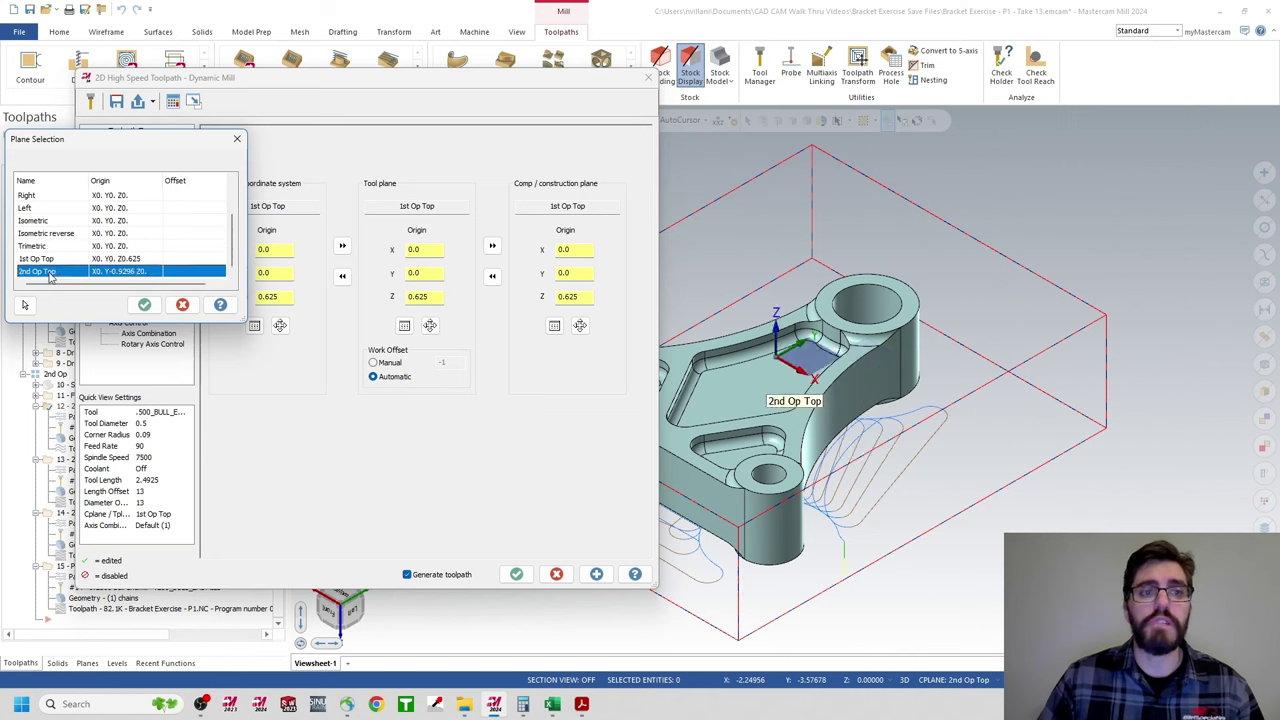
left_click(144, 304)
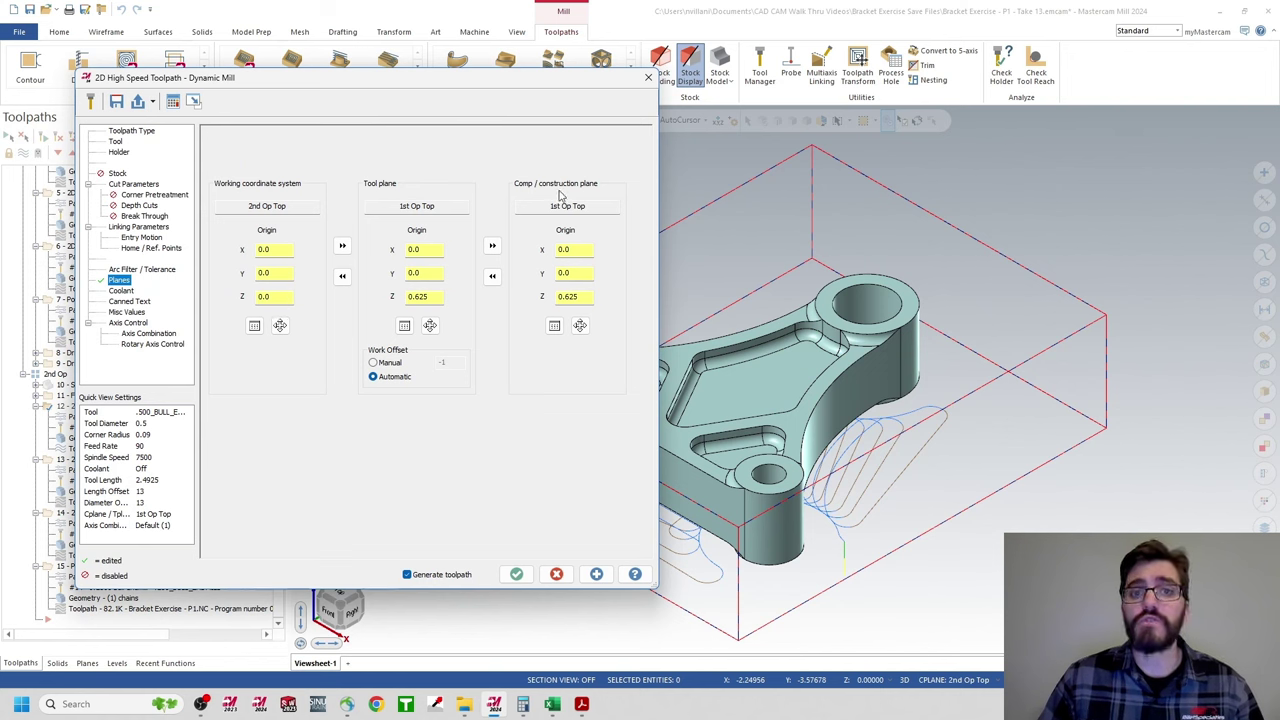
left_click(342, 246)
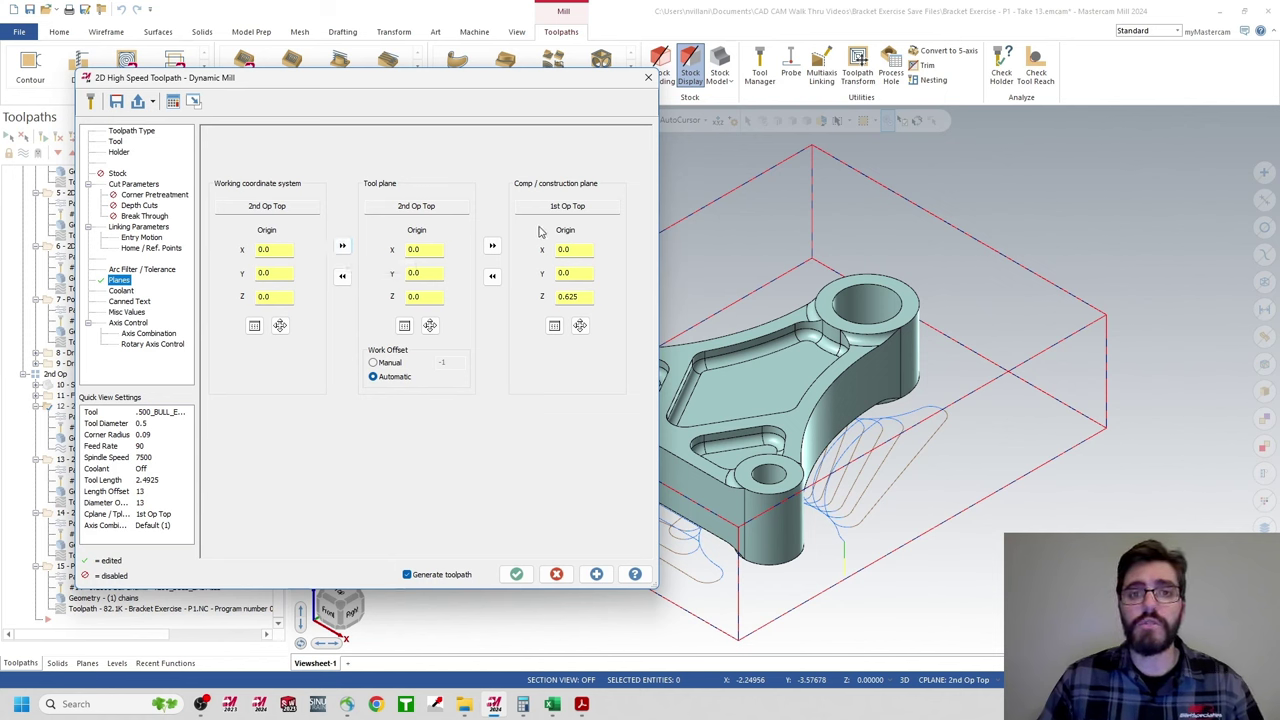
left_click(492, 247)
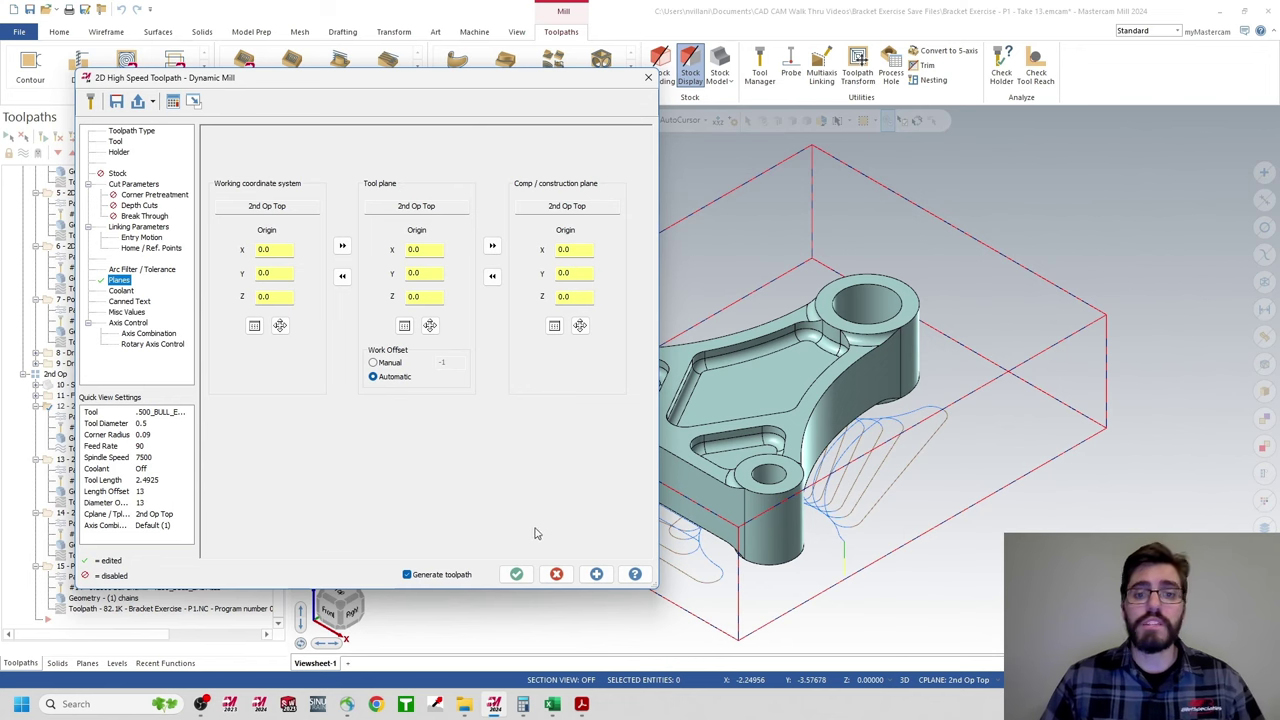
left_click(518, 576)
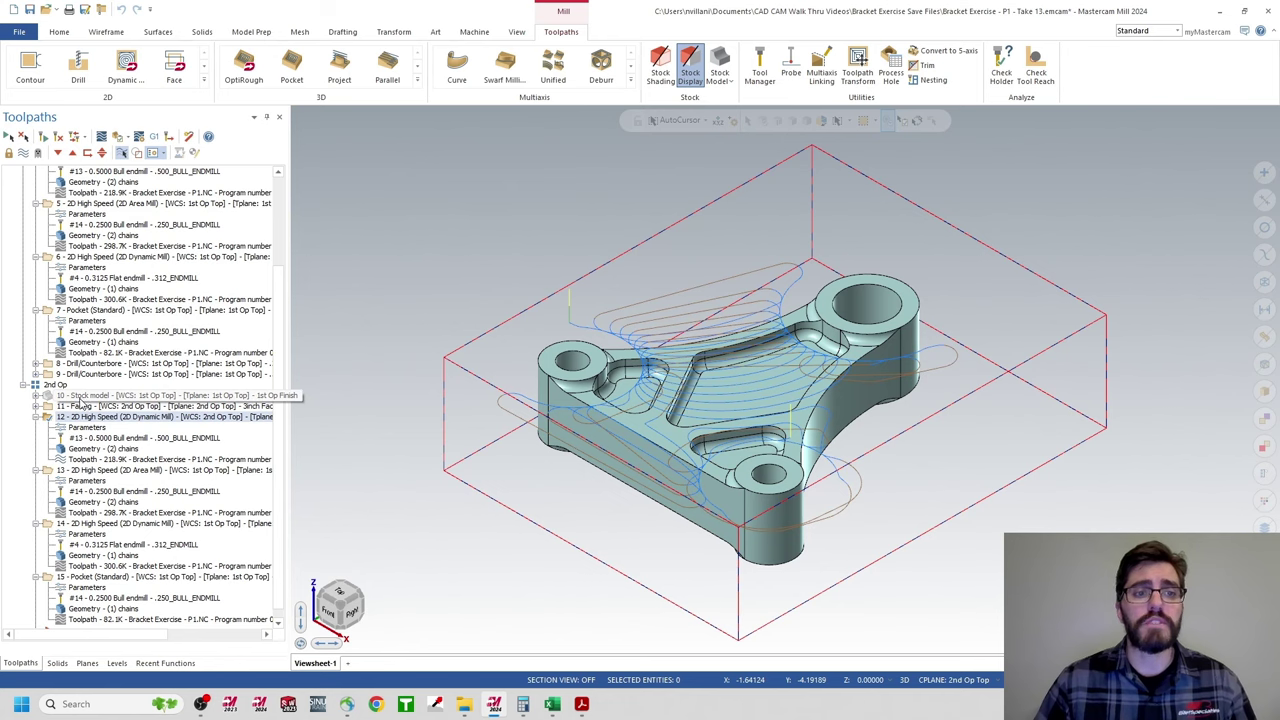
- Verify operations 10 through 12 in Mastercam Simulator with the fixtures shown and a slower playback speed, and close the simulator
left_click(80, 398)
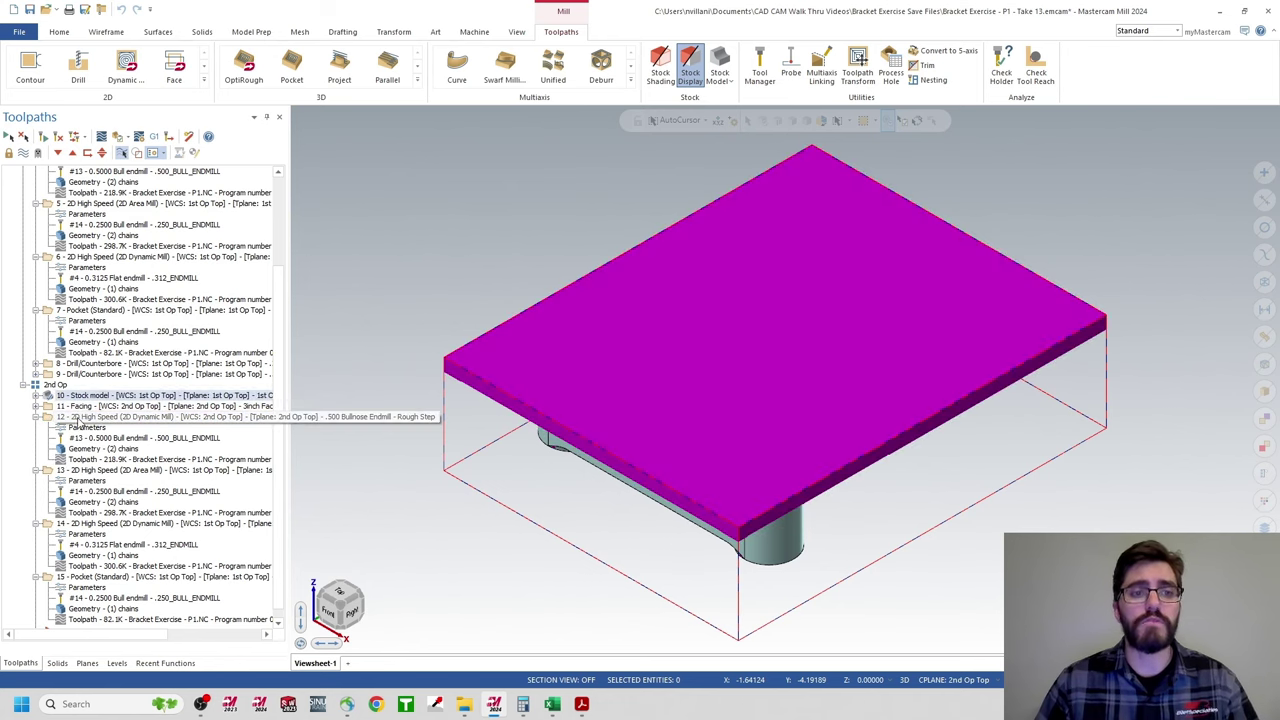
left_click(76, 418)
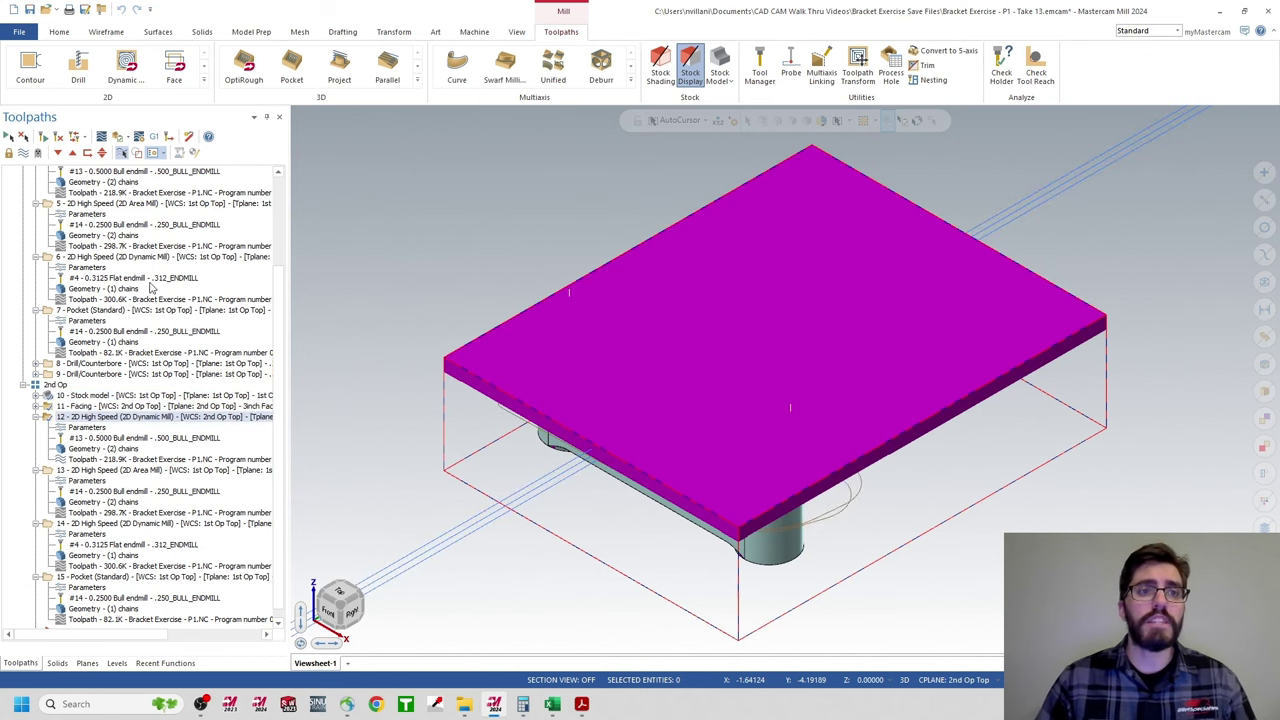
left_click(119, 141)
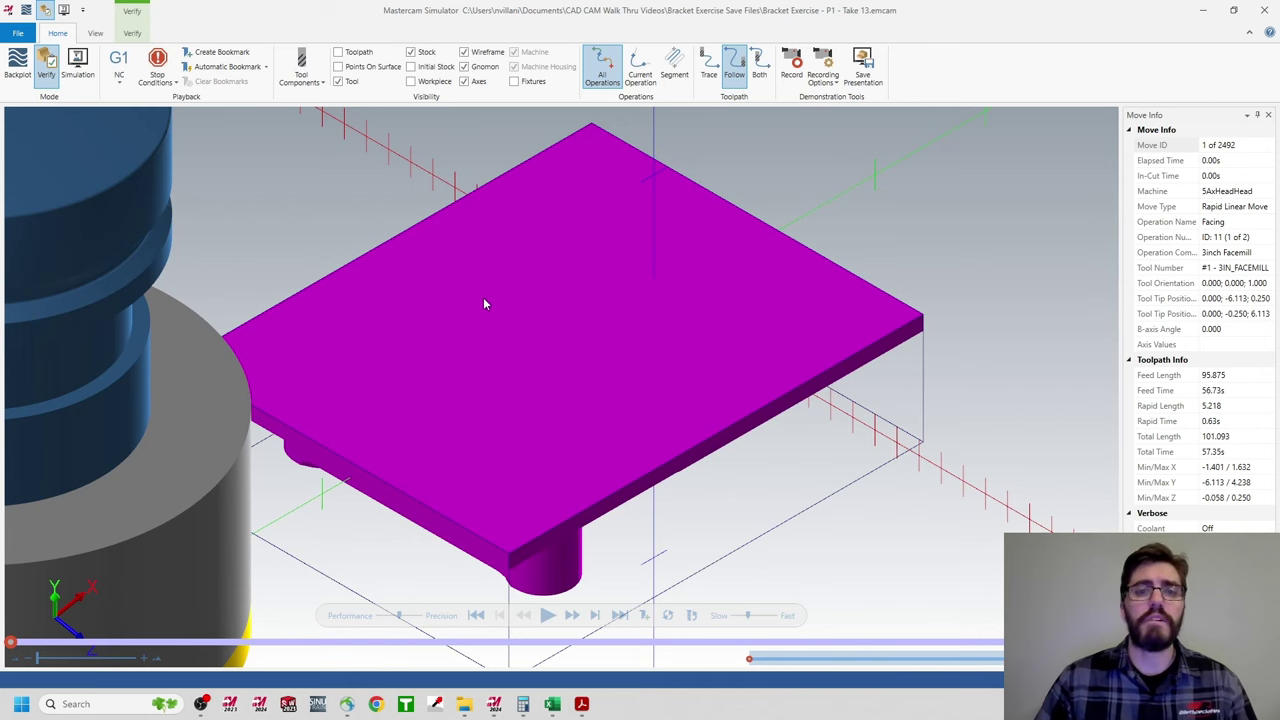
scroll(483, 297, "down", 5)
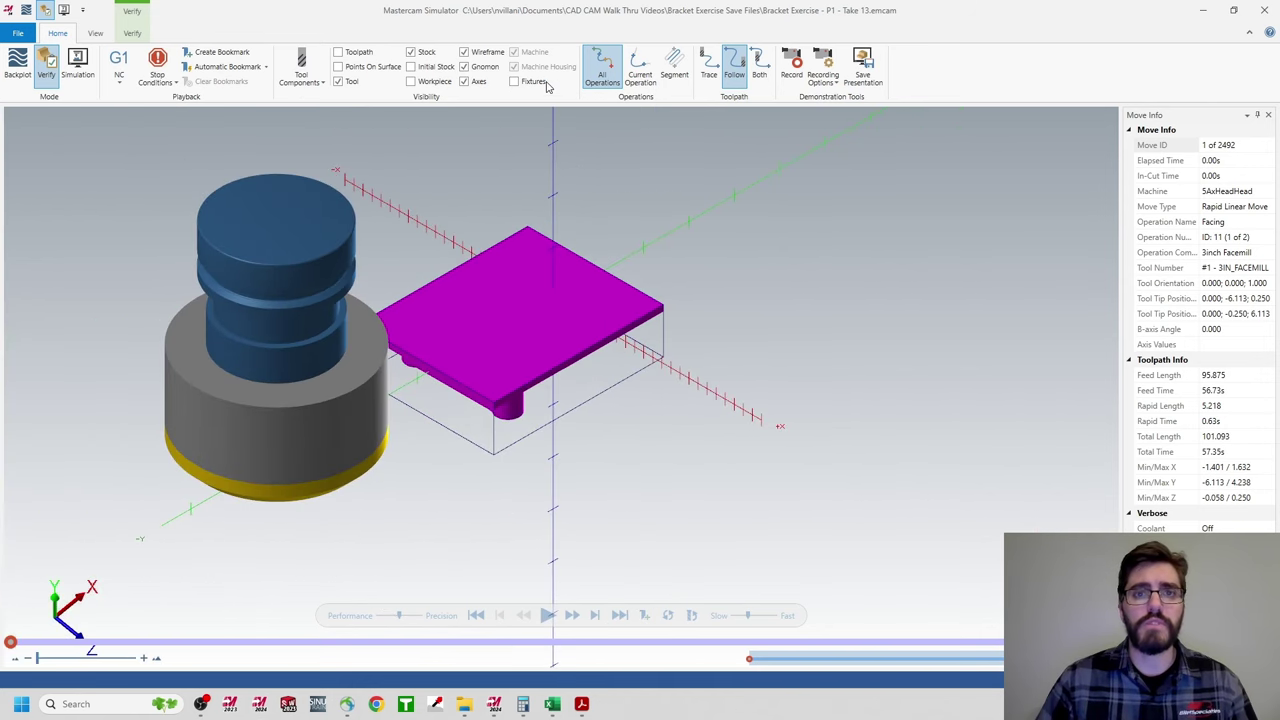
left_click(515, 81)
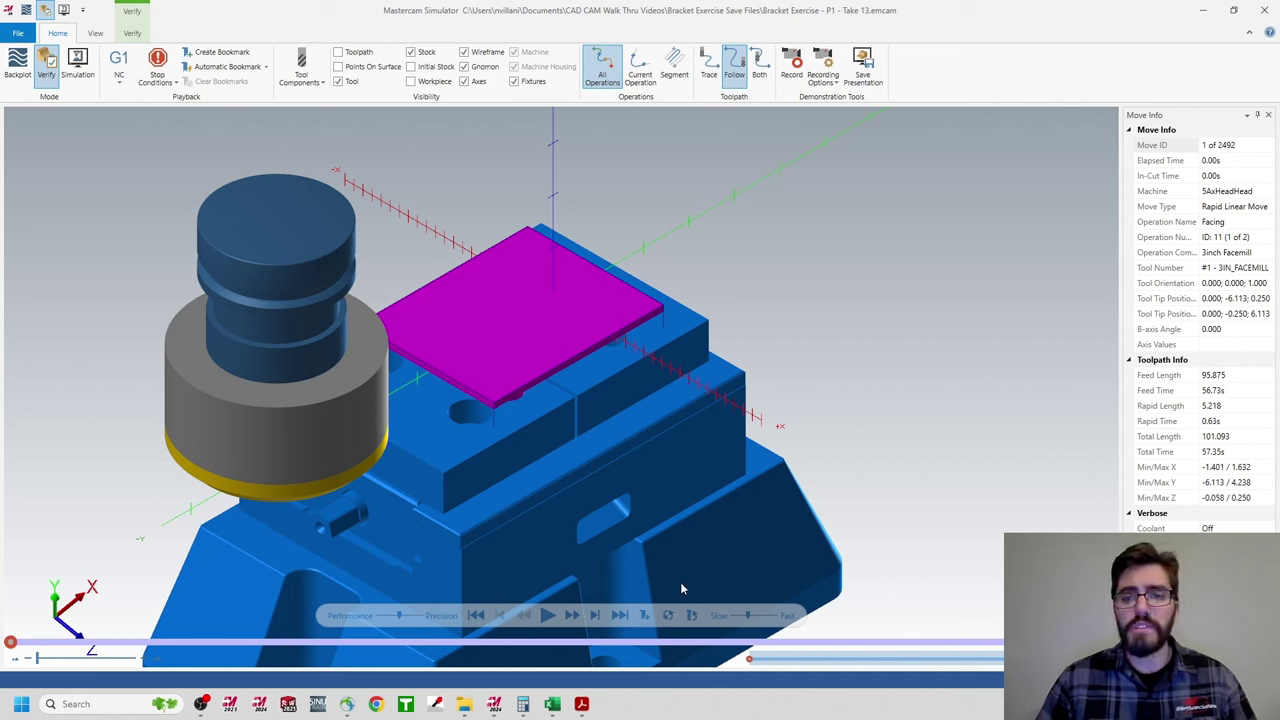
left_click(740, 616)
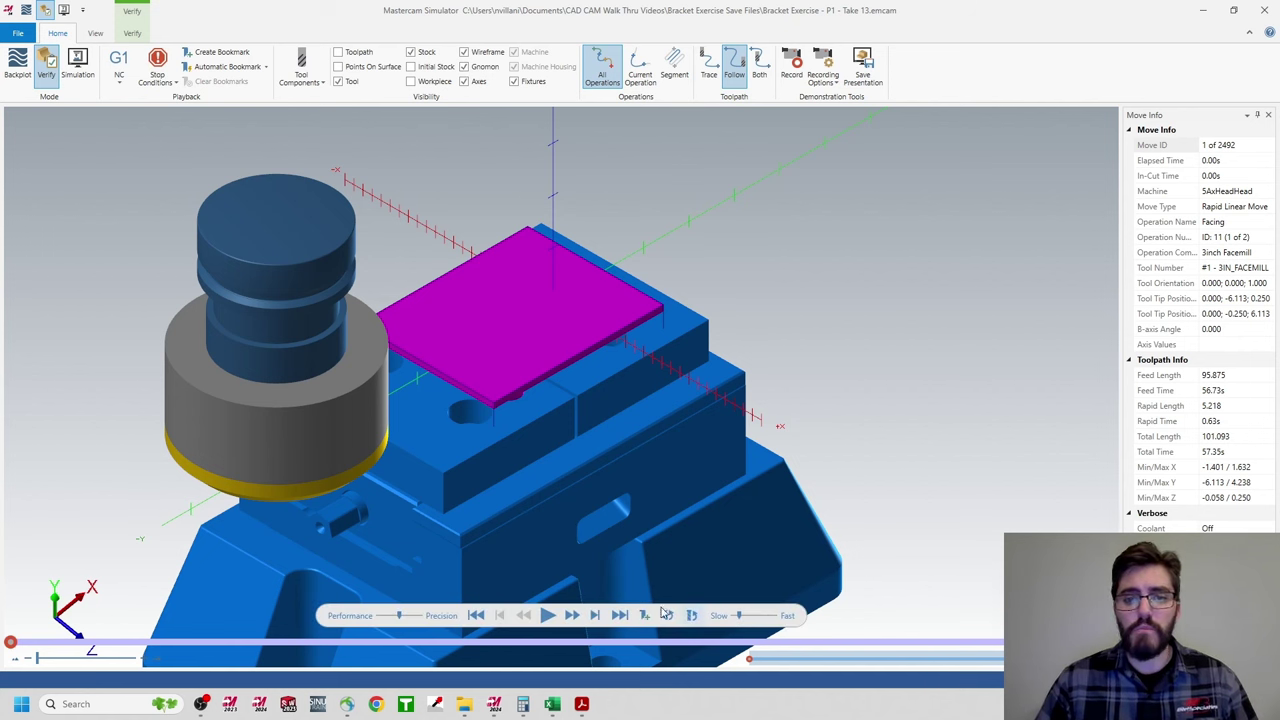
left_click(548, 615)
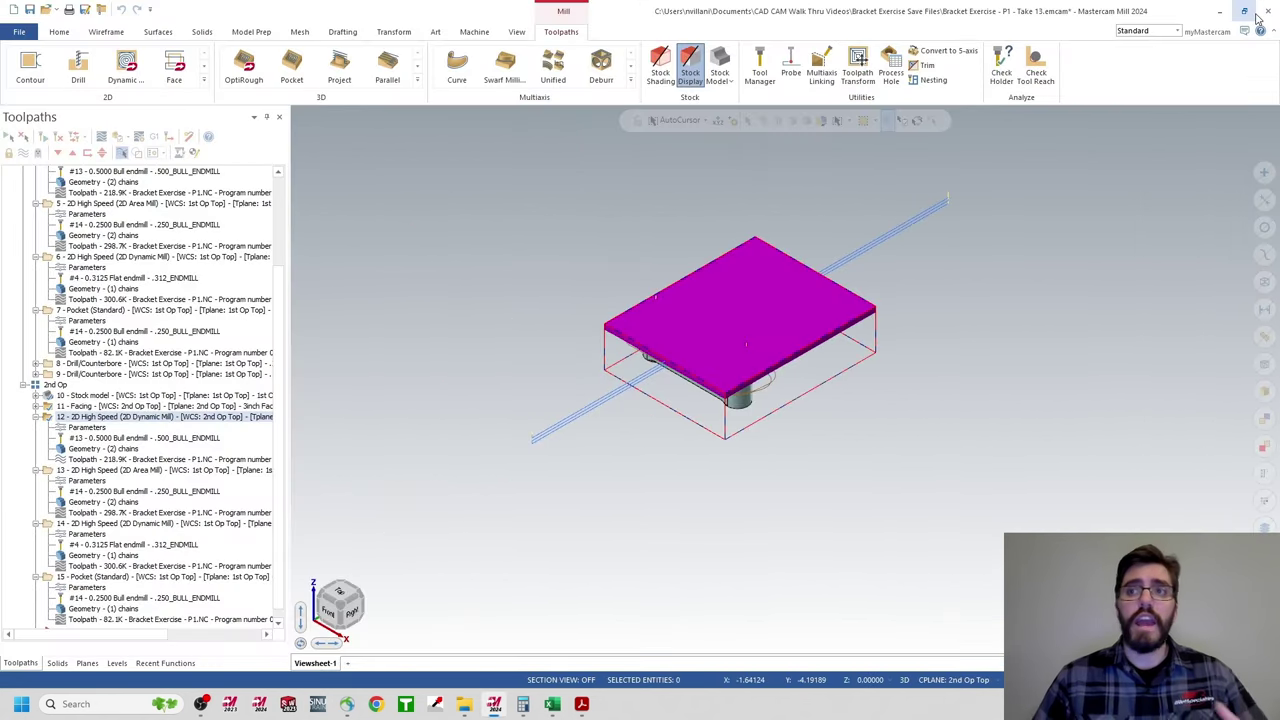
left_click(1263, 11)
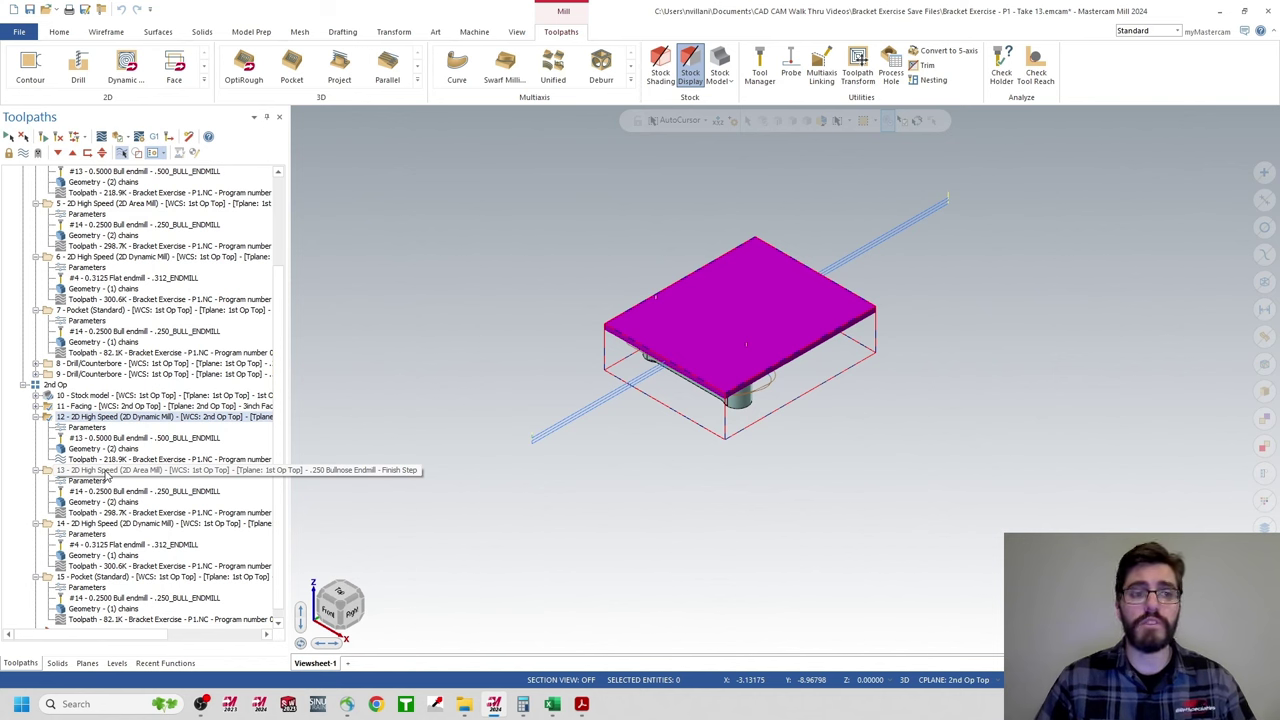
- Set the working coordinate system, tool plane and construction plane of the Area Mill toolpath, operation 13, to 2nd Op Top
left_click(88, 485)
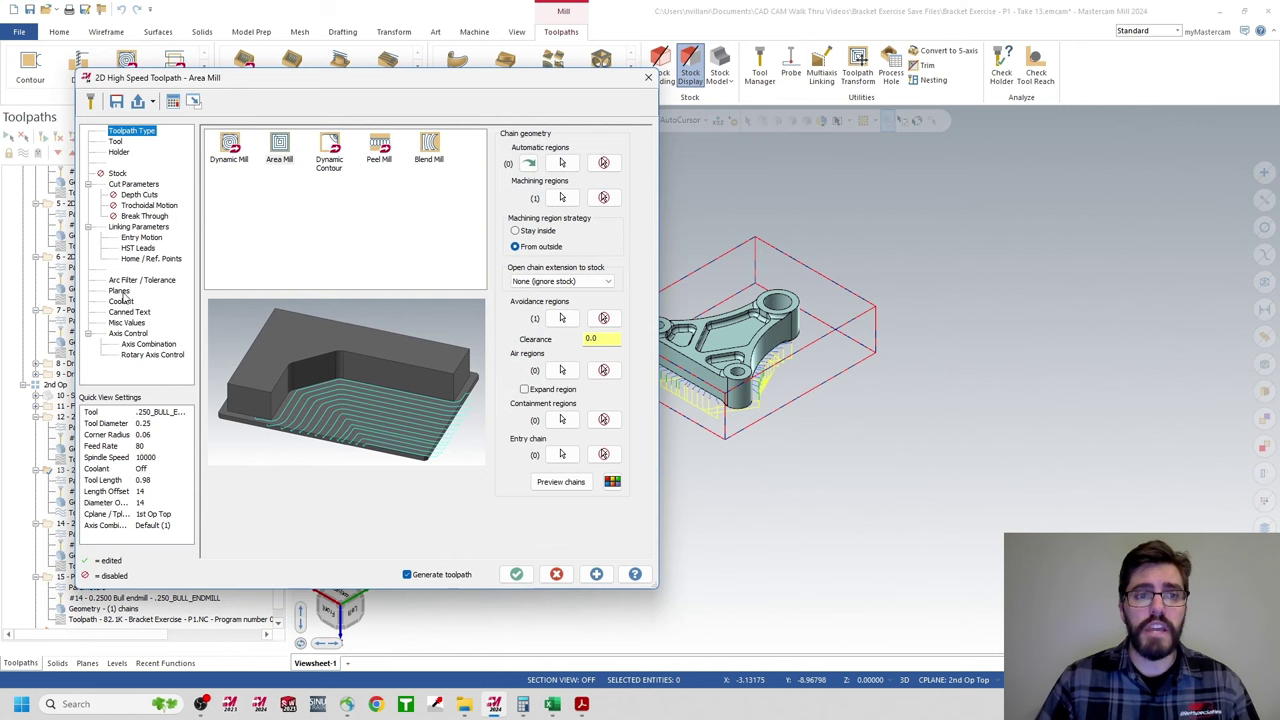
left_click(119, 291)
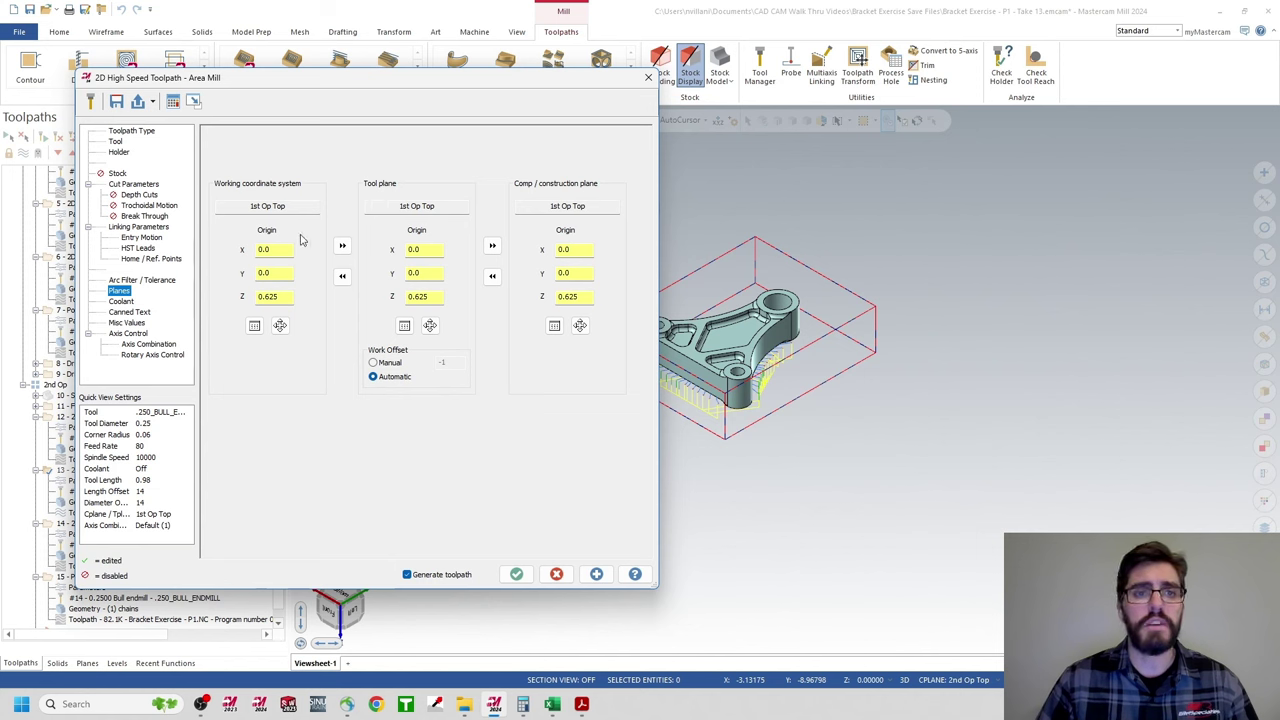
left_click(254, 327)
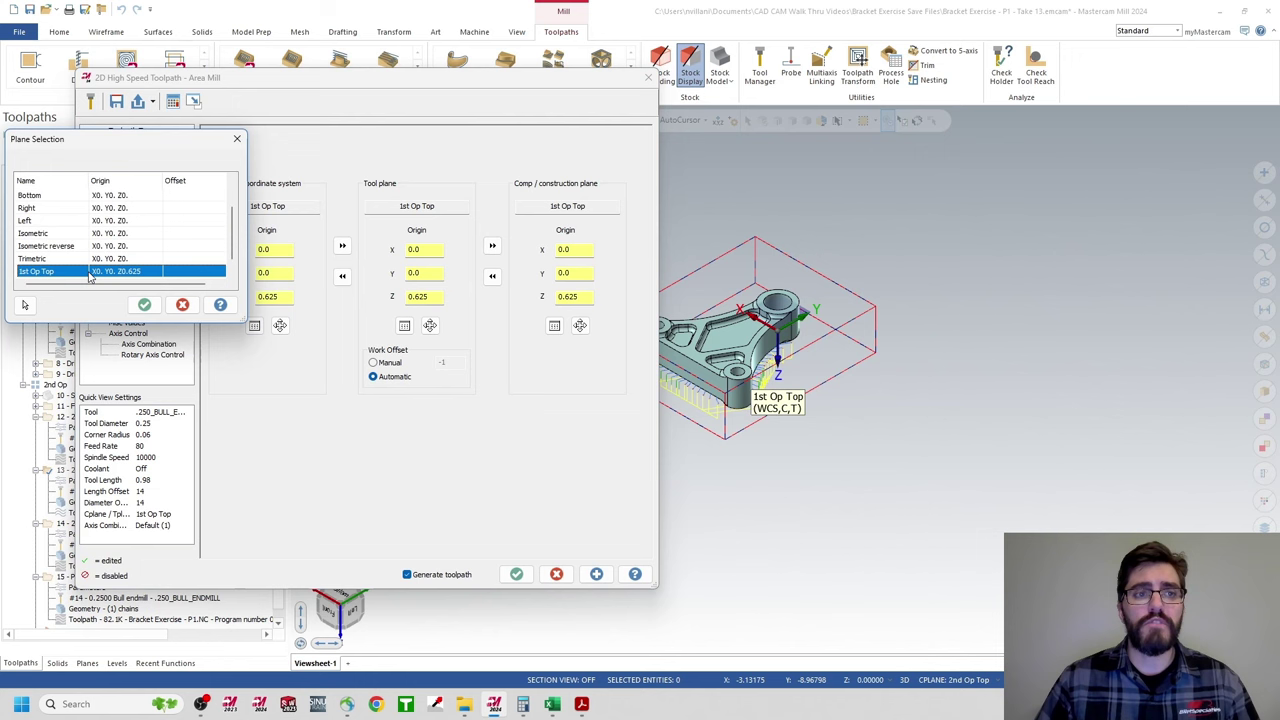
left_click(50, 282)
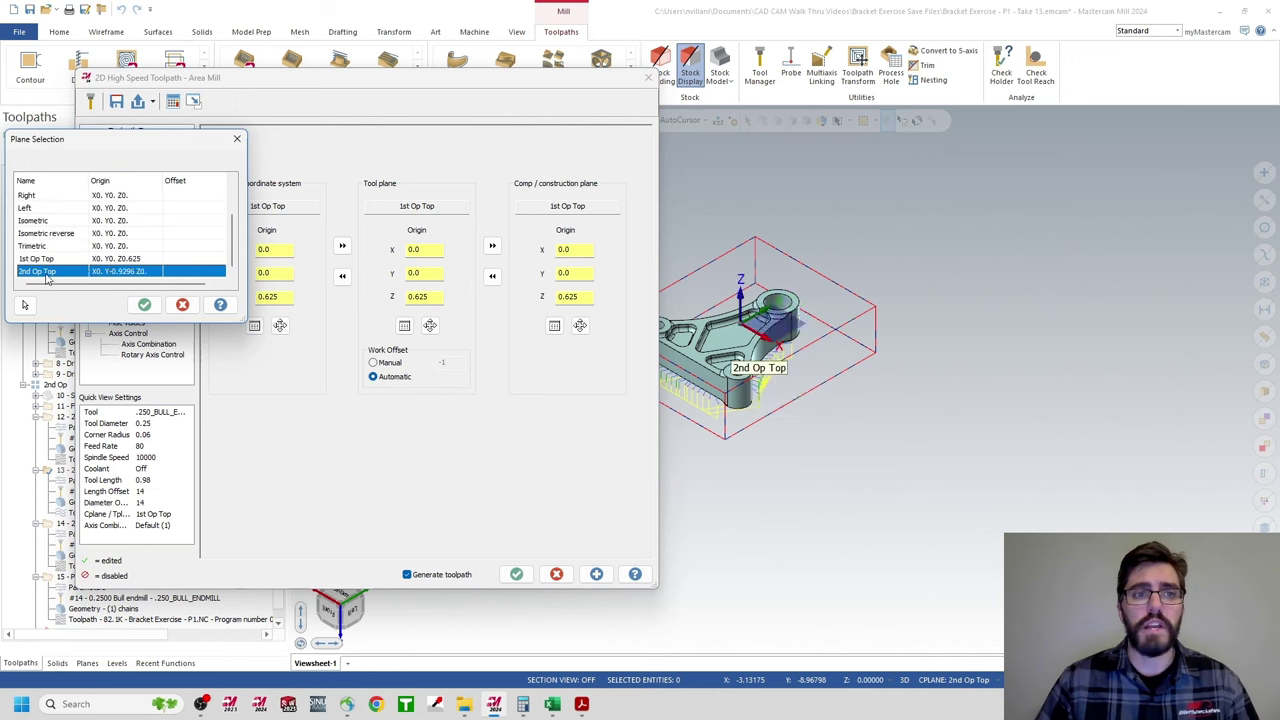
left_click(144, 304)
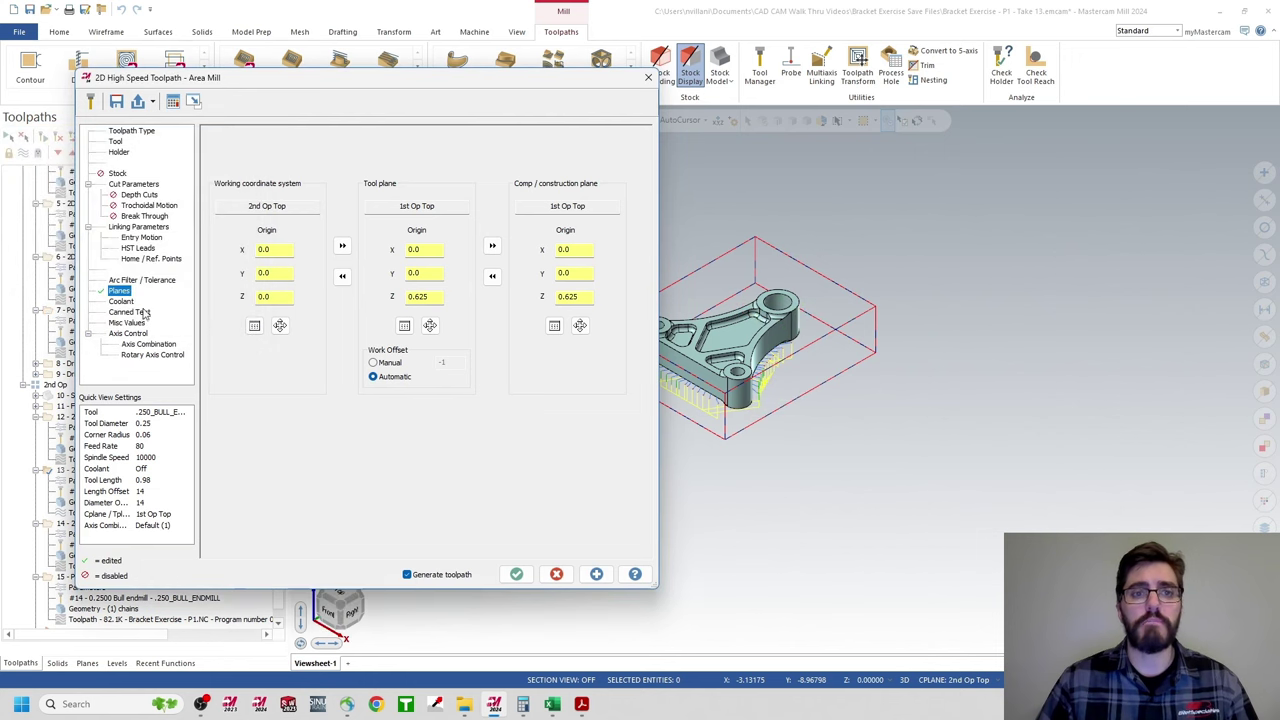
left_click(342, 246)
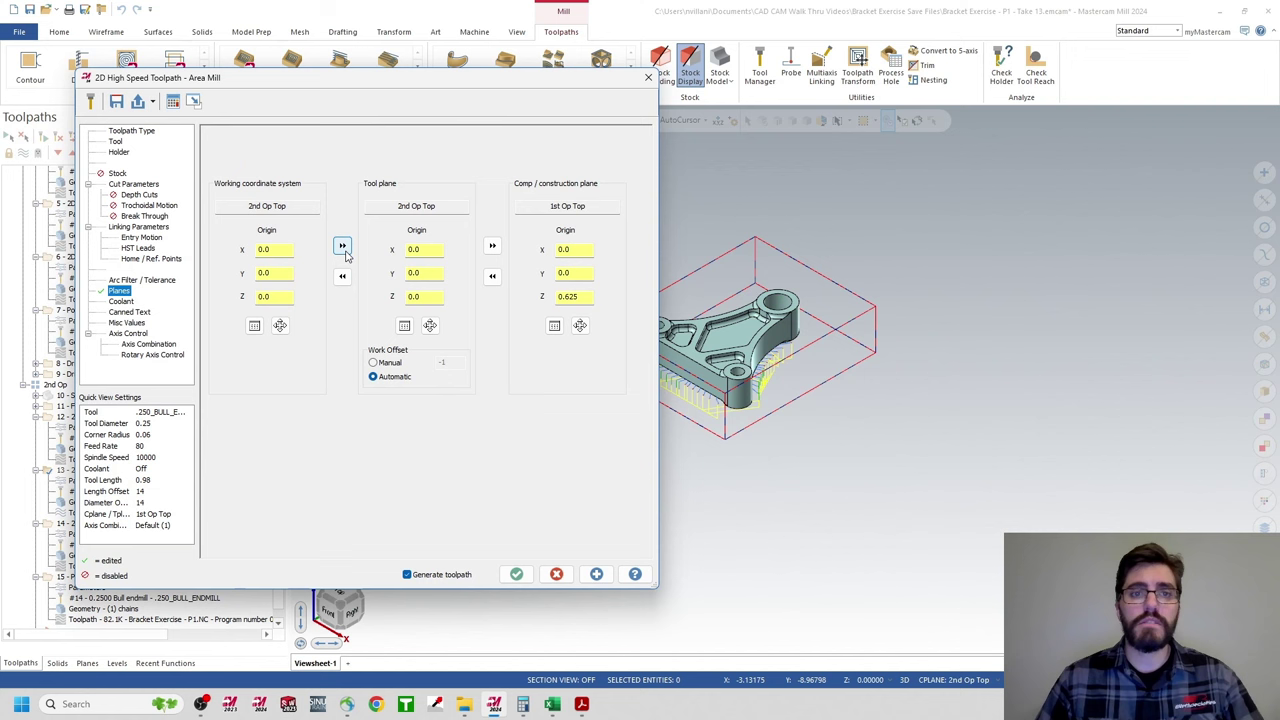
left_click(492, 246)
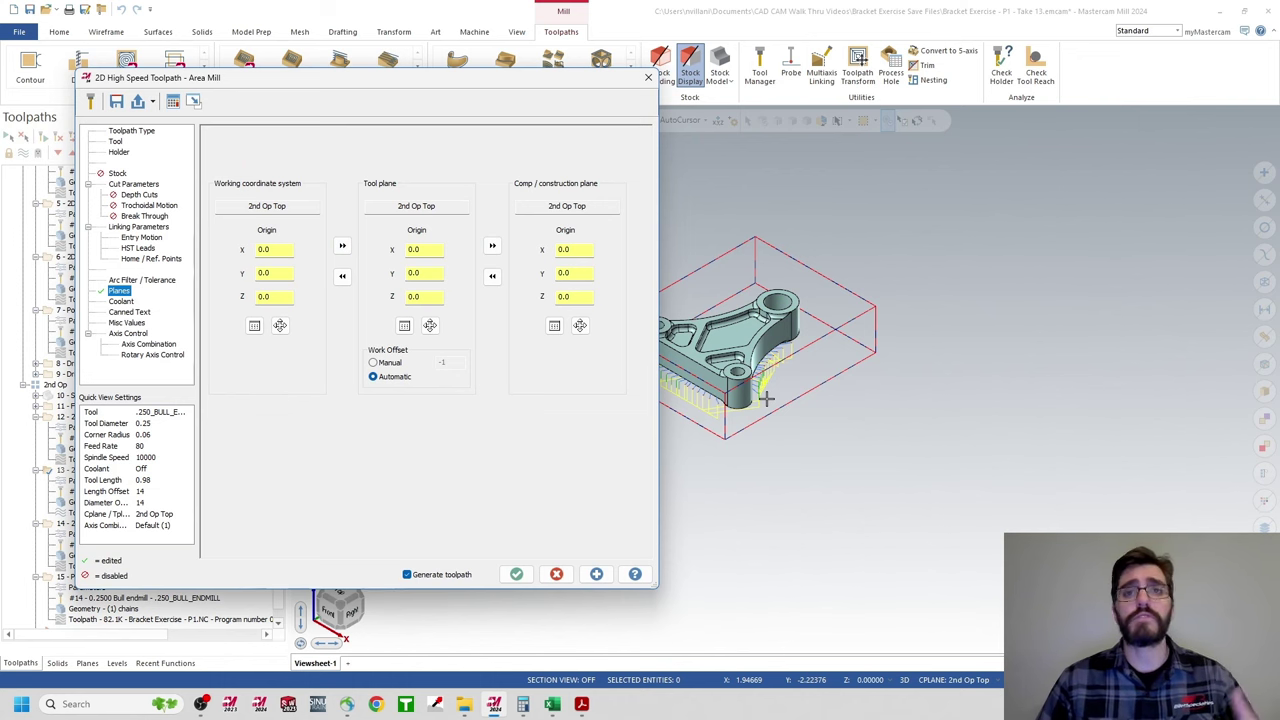
left_click(517, 575)
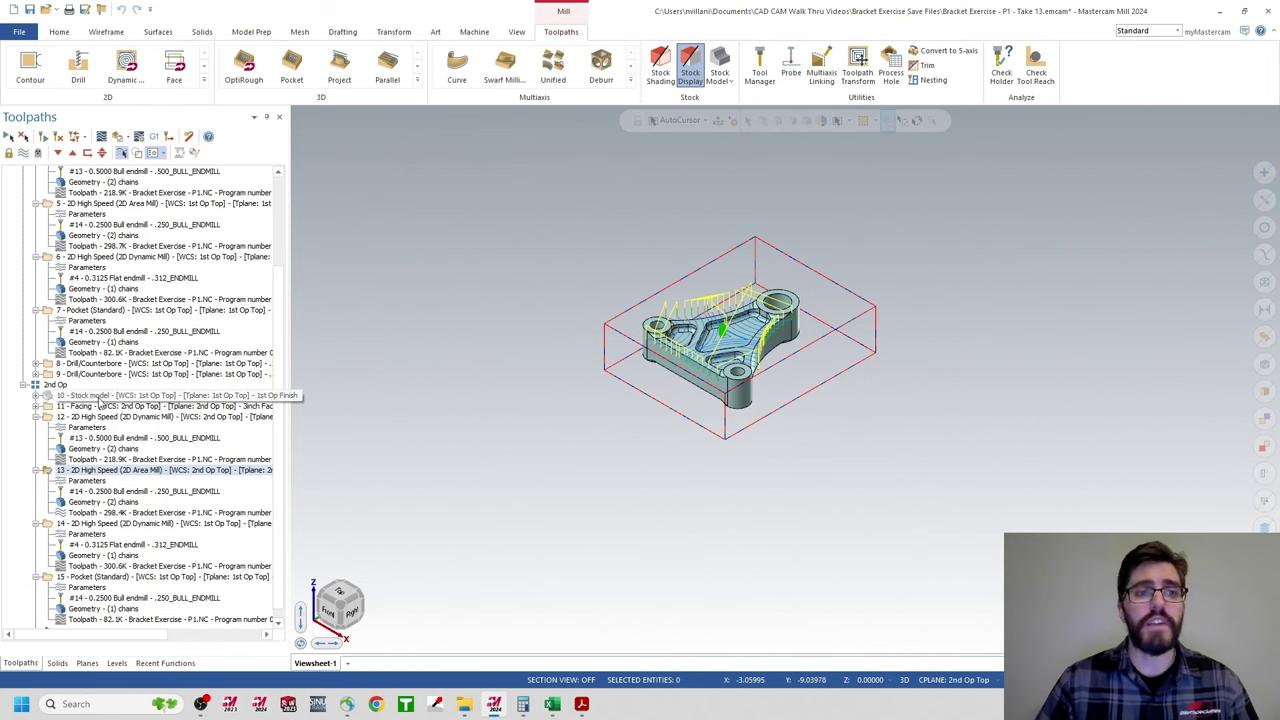
- Verify operations 10 through 13 in Mastercam Simulator, raise the playback speed slightly during the run, and close the simulator
left_click(100, 396)
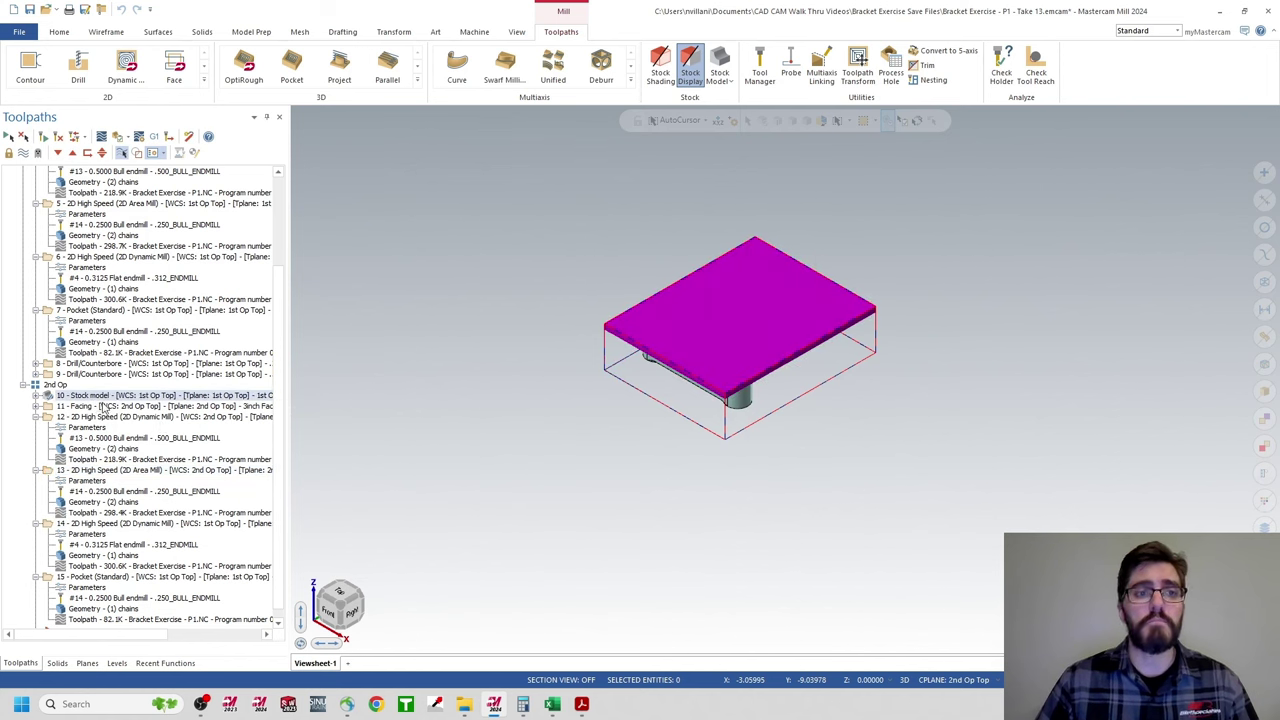
left_click(89, 476)
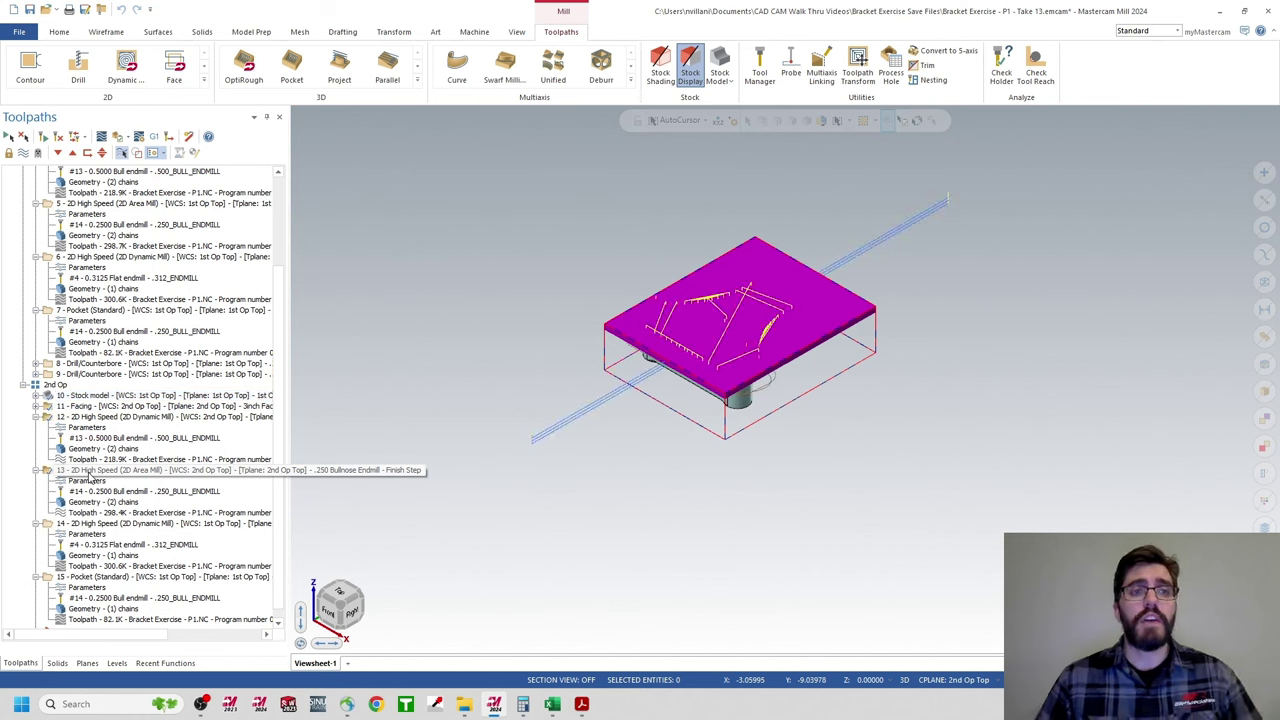
left_click(118, 140)
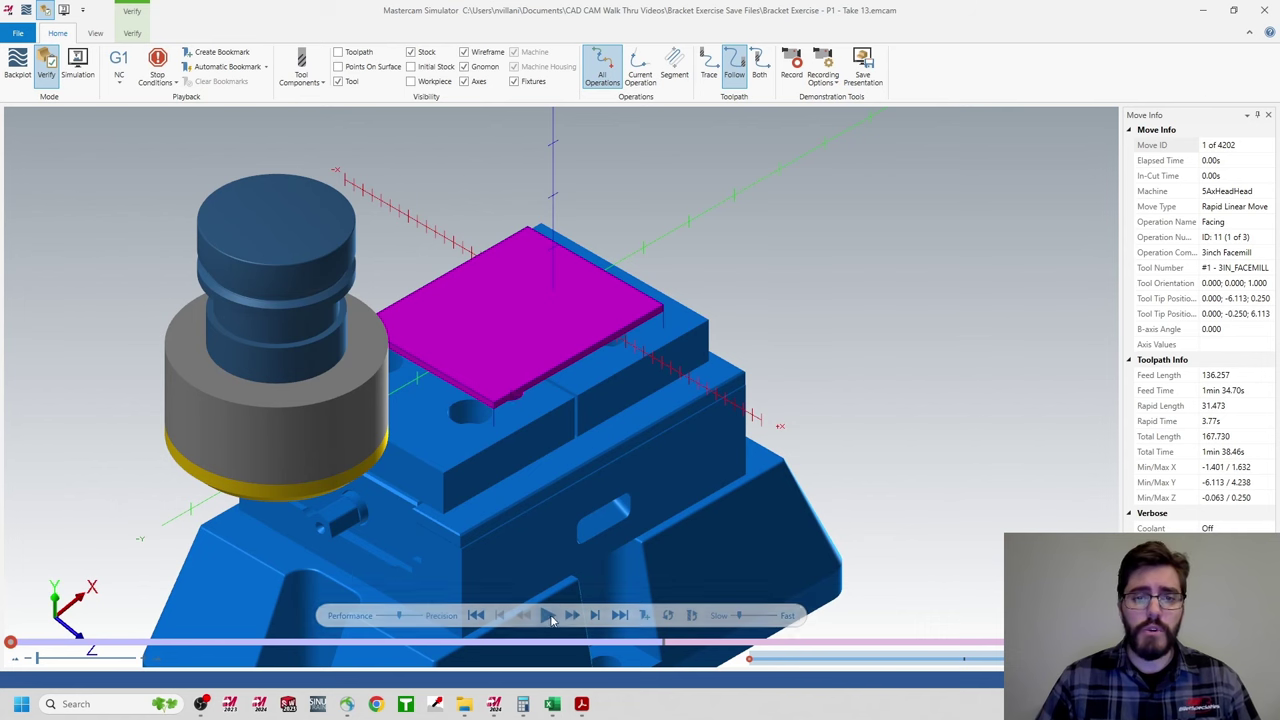
left_click(547, 616)
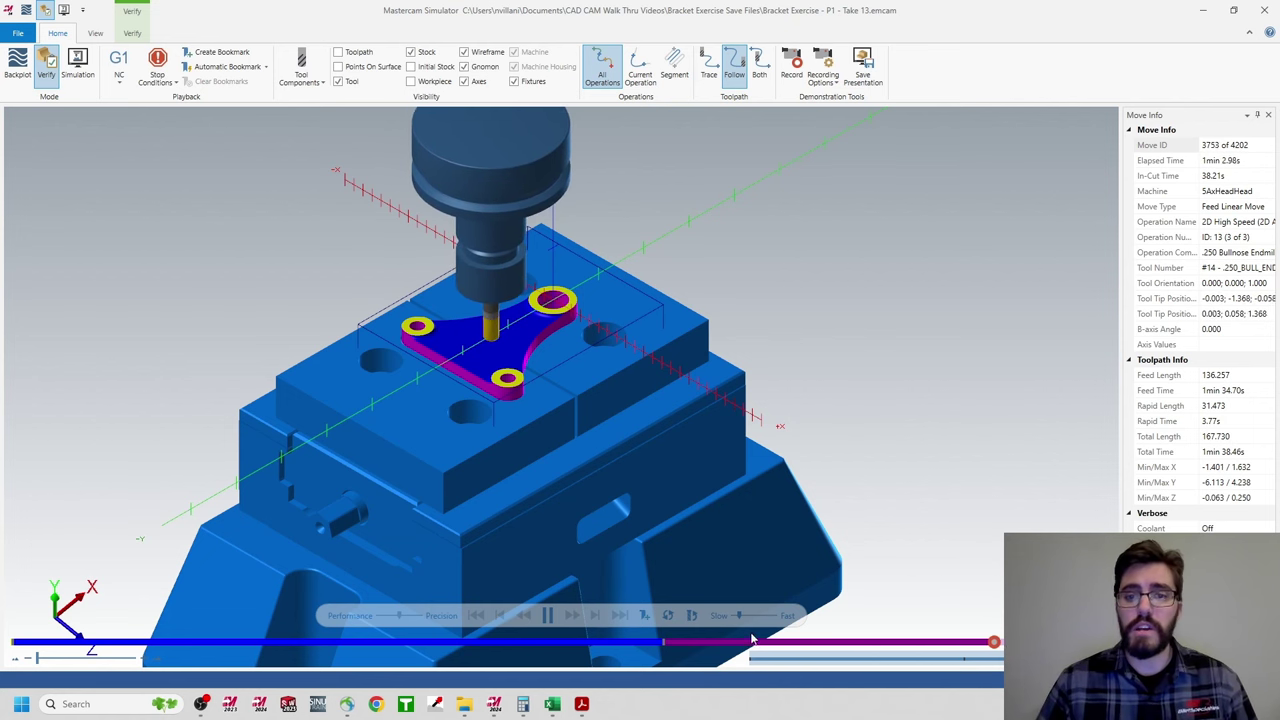
left_click_drag(739, 615, 745, 615)
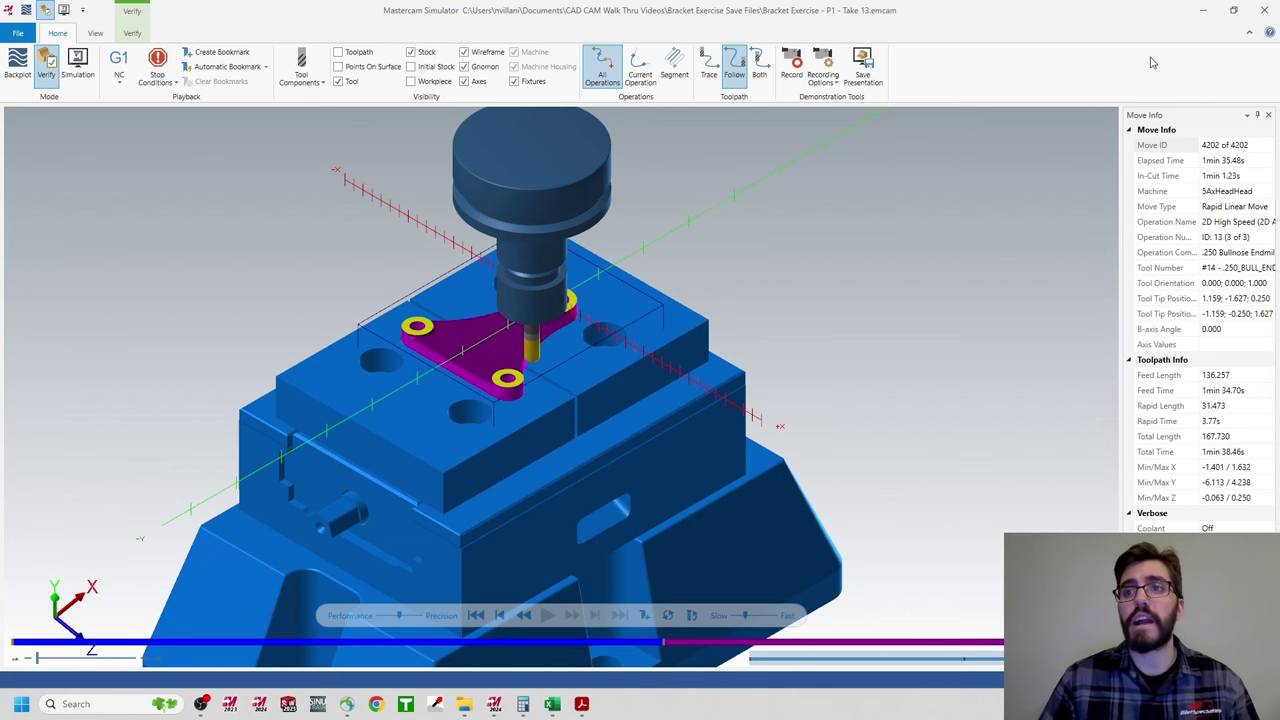
left_click(1263, 12)
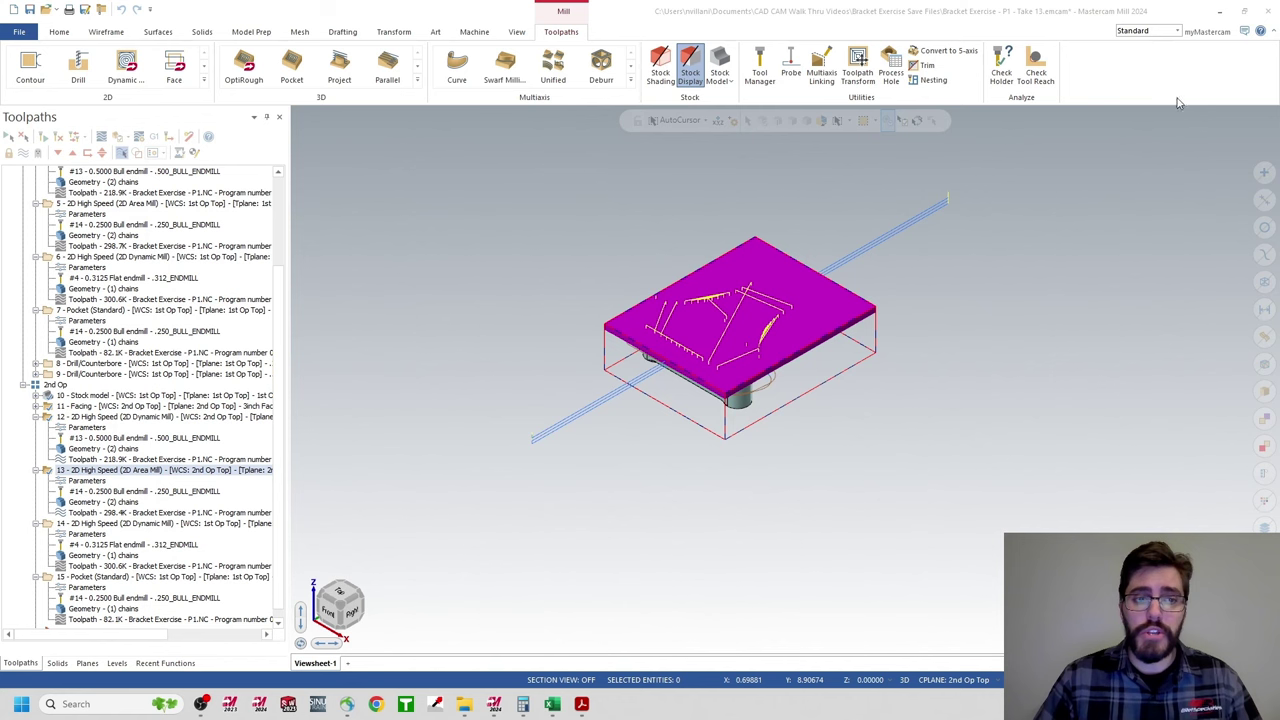
- Set the working coordinate system, tool plane and construction plane of the Dynamic Mill toolpath, operation 14, to 2nd Op Top
left_click(80, 535)
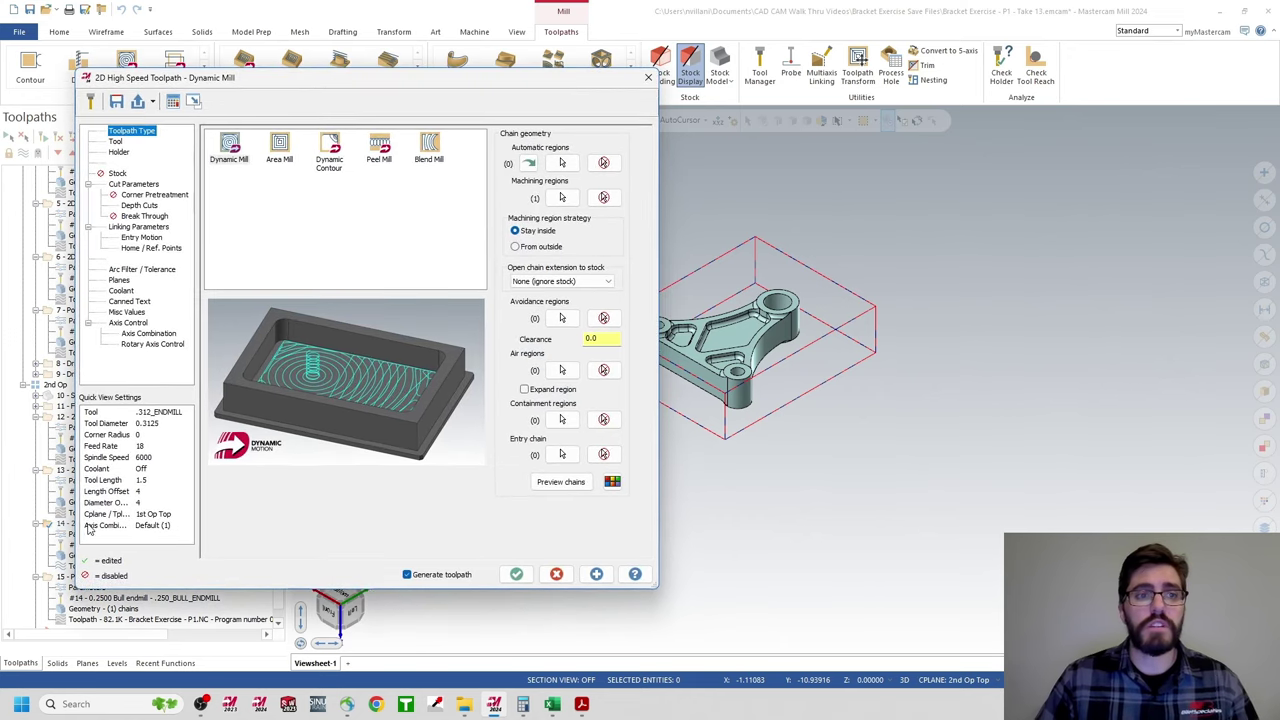
left_click(119, 281)
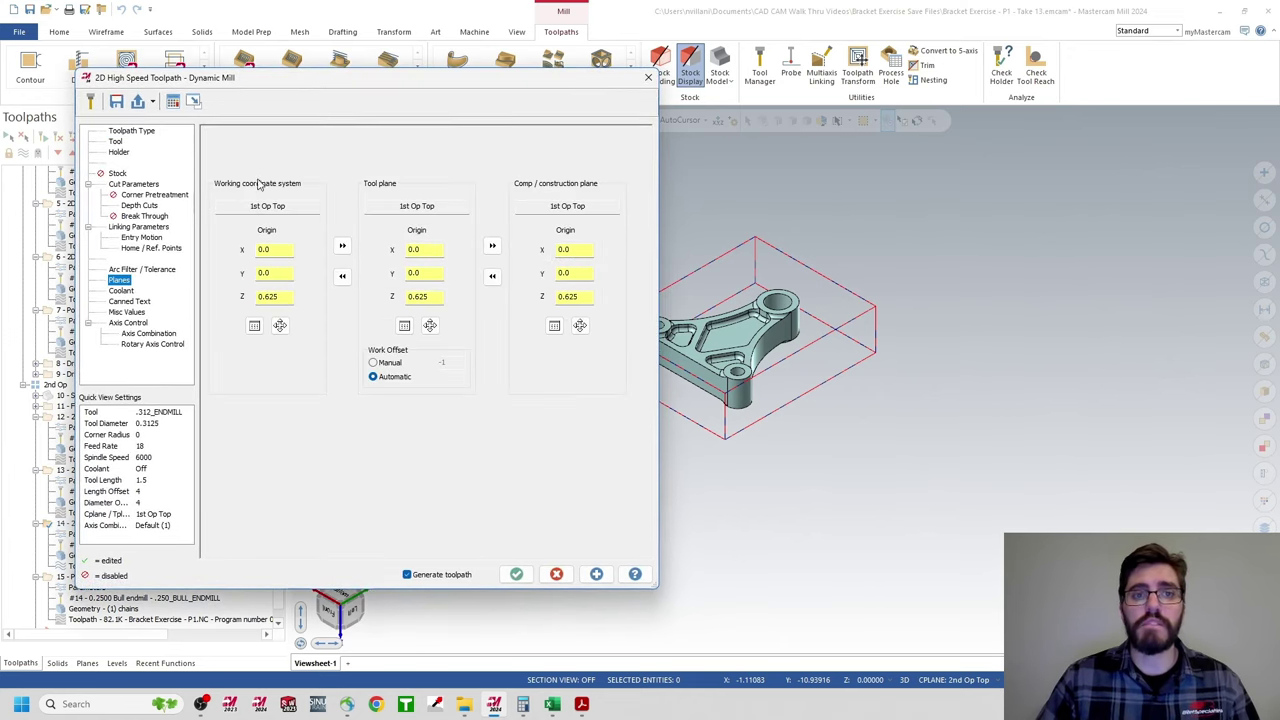
left_click(254, 325)
scroll(64, 272, "down", 1)
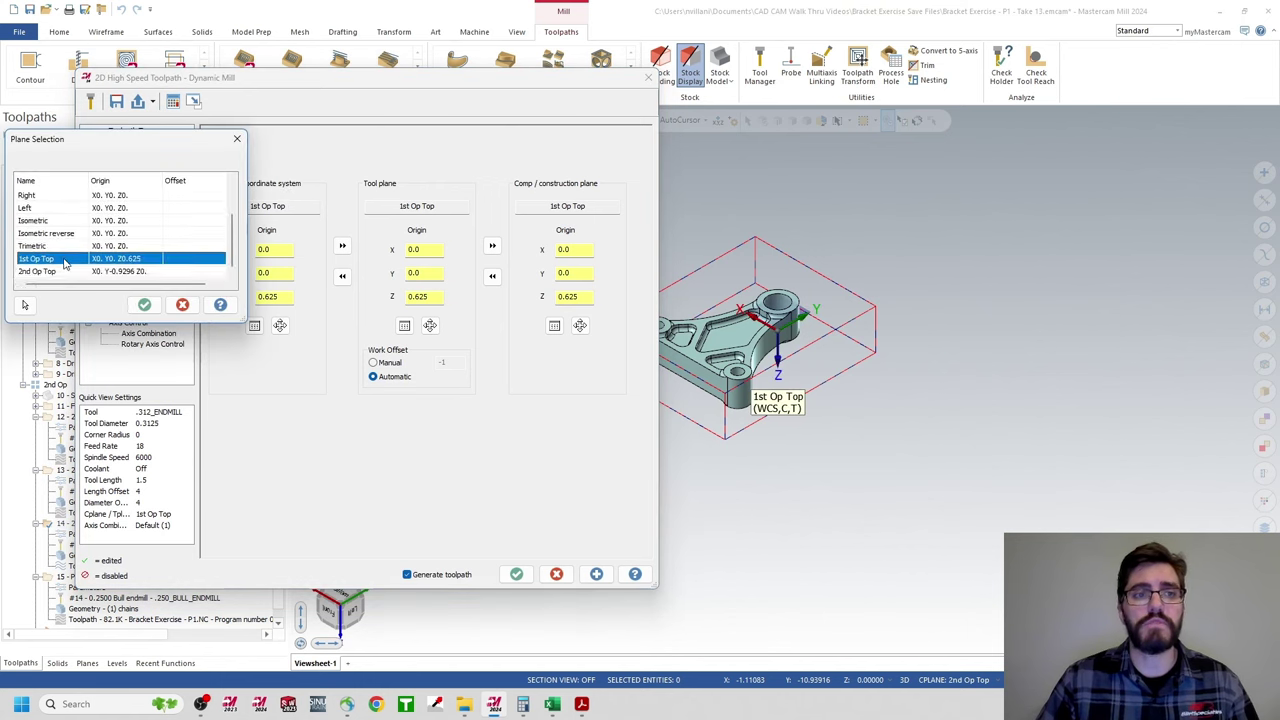
left_click(45, 271)
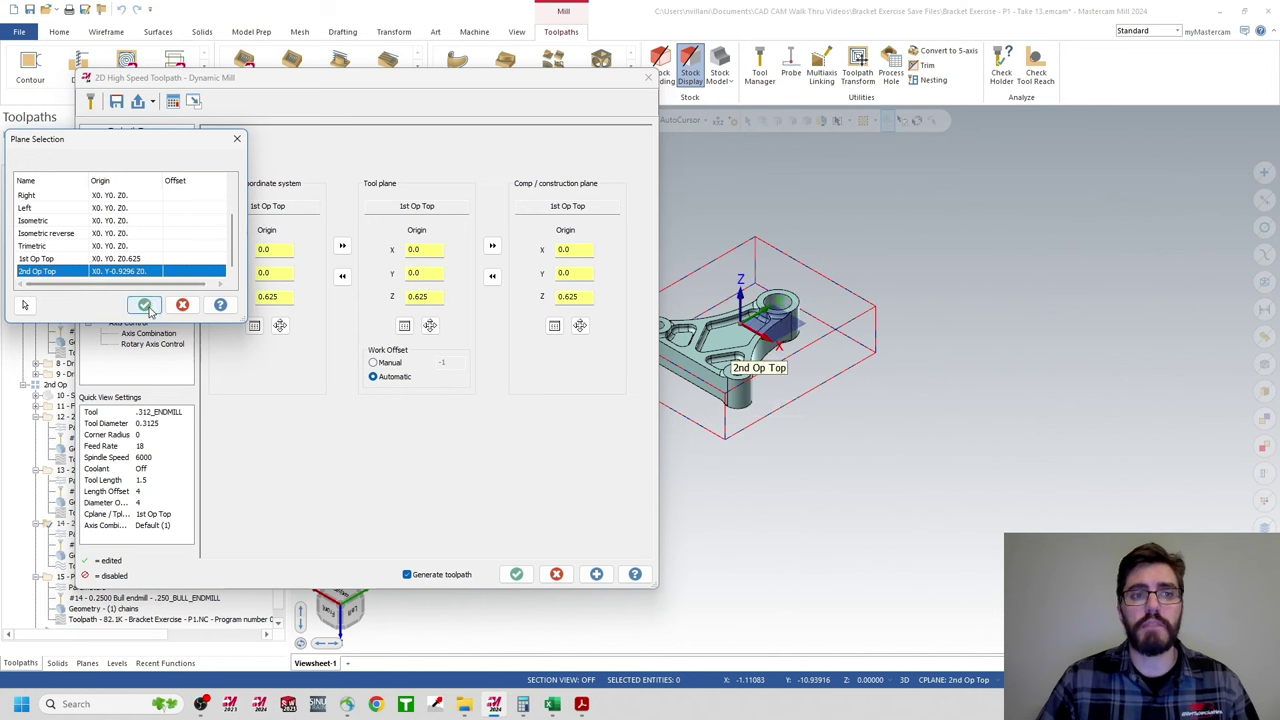
left_click(144, 304)
left_click(342, 245)
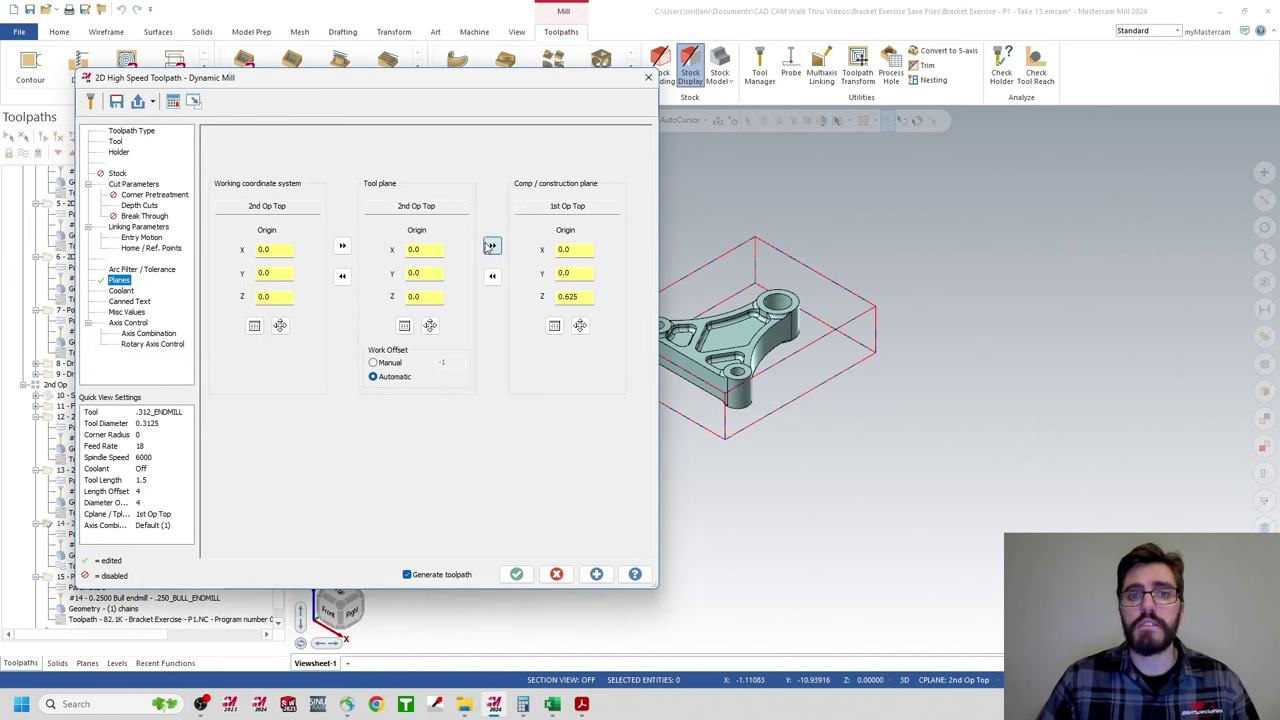
left_click(492, 245)
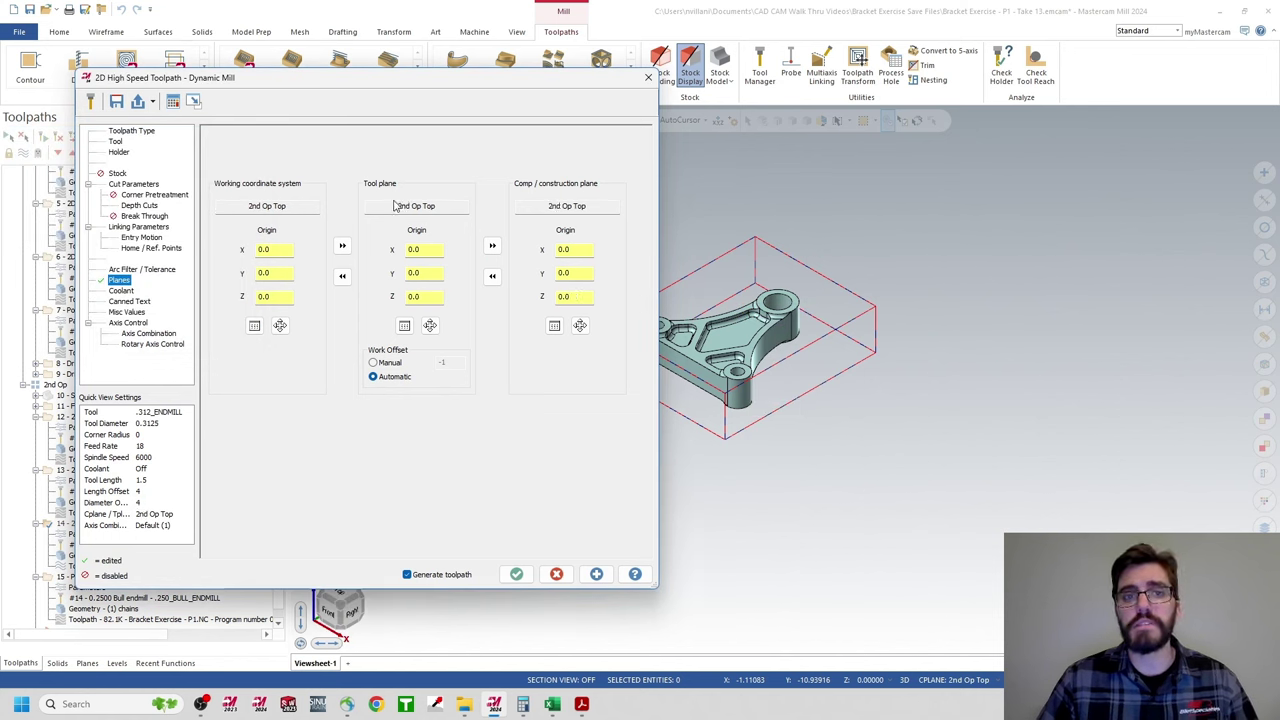
left_click(516, 574)
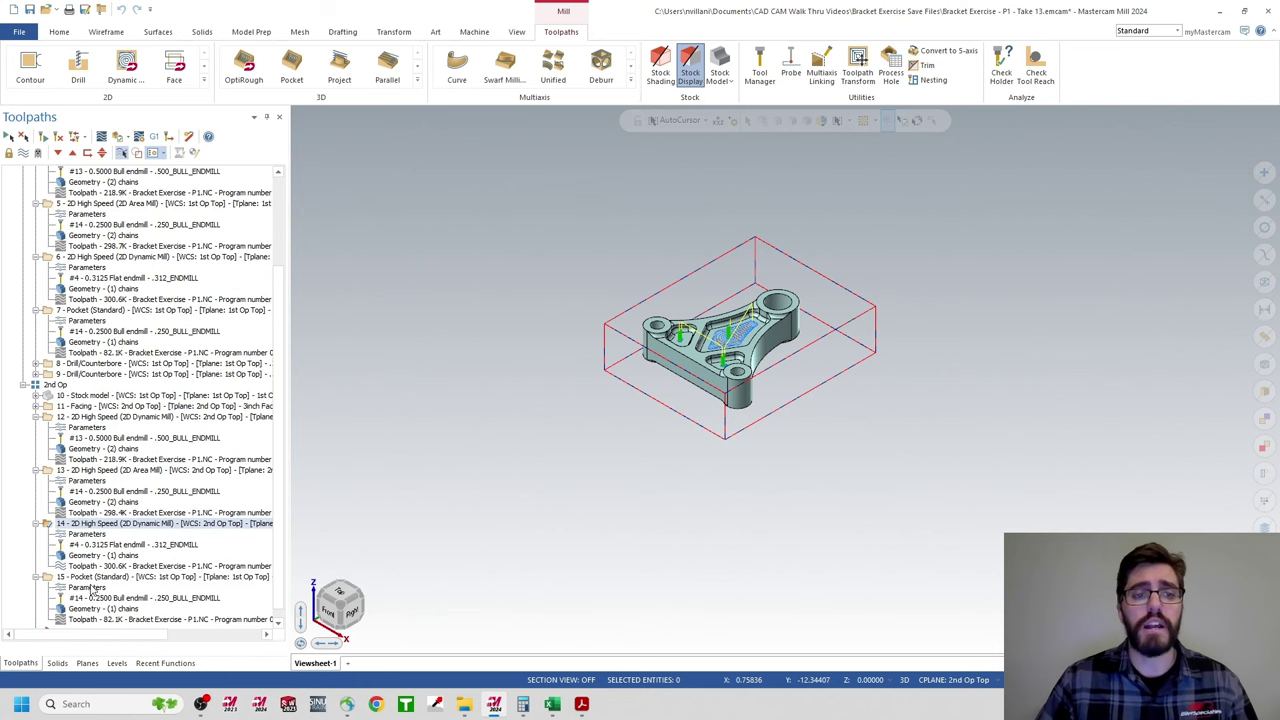
- Set the working coordinate system, tool plane and construction plane of the Pocket toolpath, operation 15, to 2nd Op Top
left_click(86, 588)
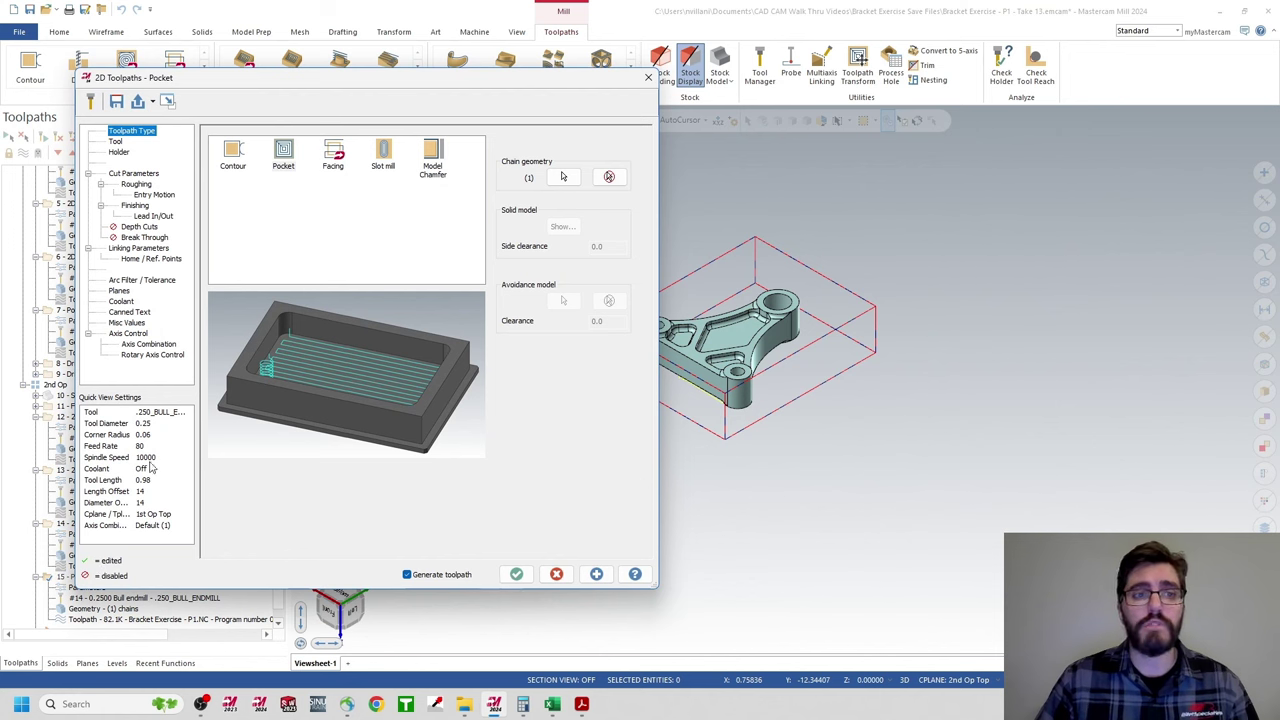
left_click(120, 291)
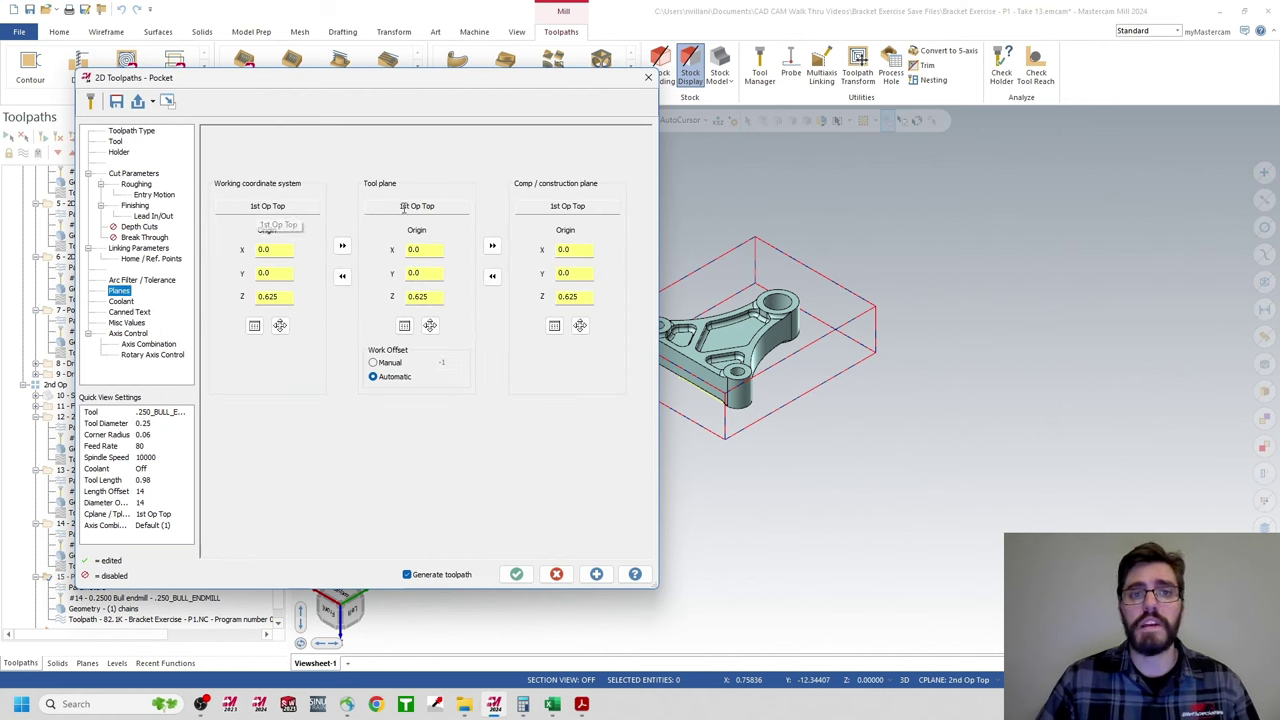
left_click(254, 325)
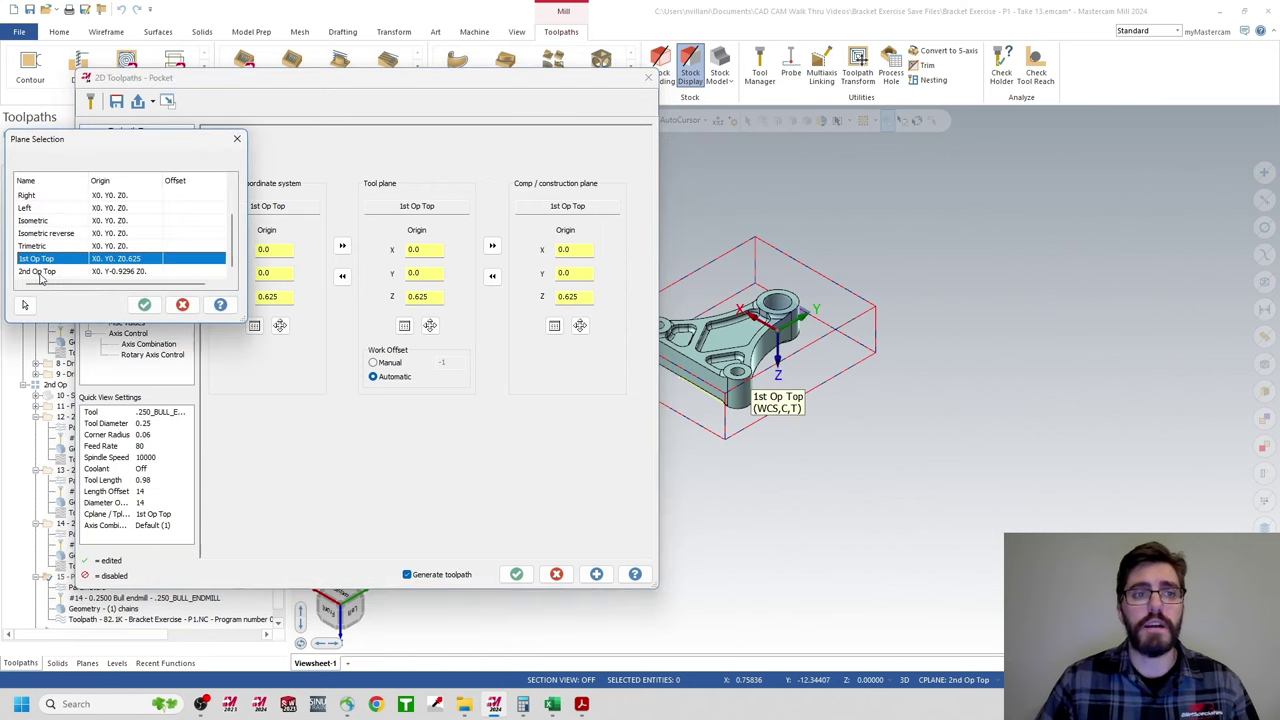
left_click(38, 271)
left_click(144, 304)
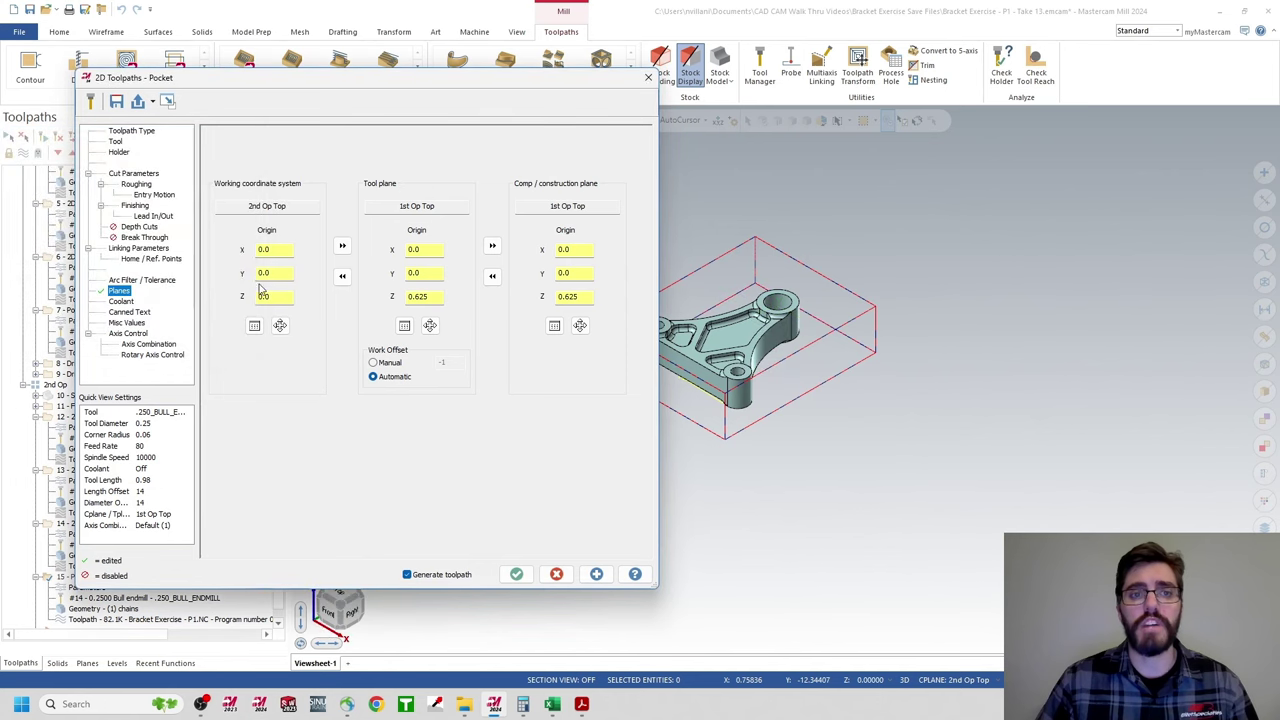
left_click(342, 247)
left_click(492, 246)
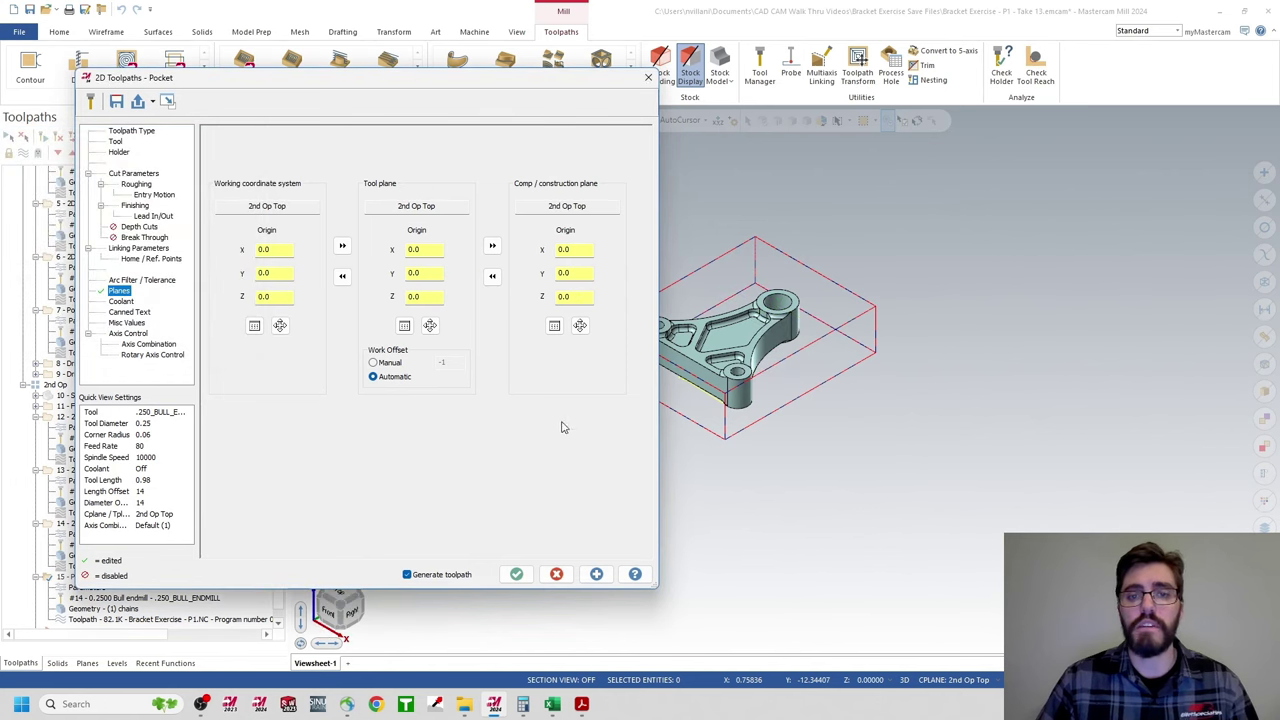
left_click(516, 575)
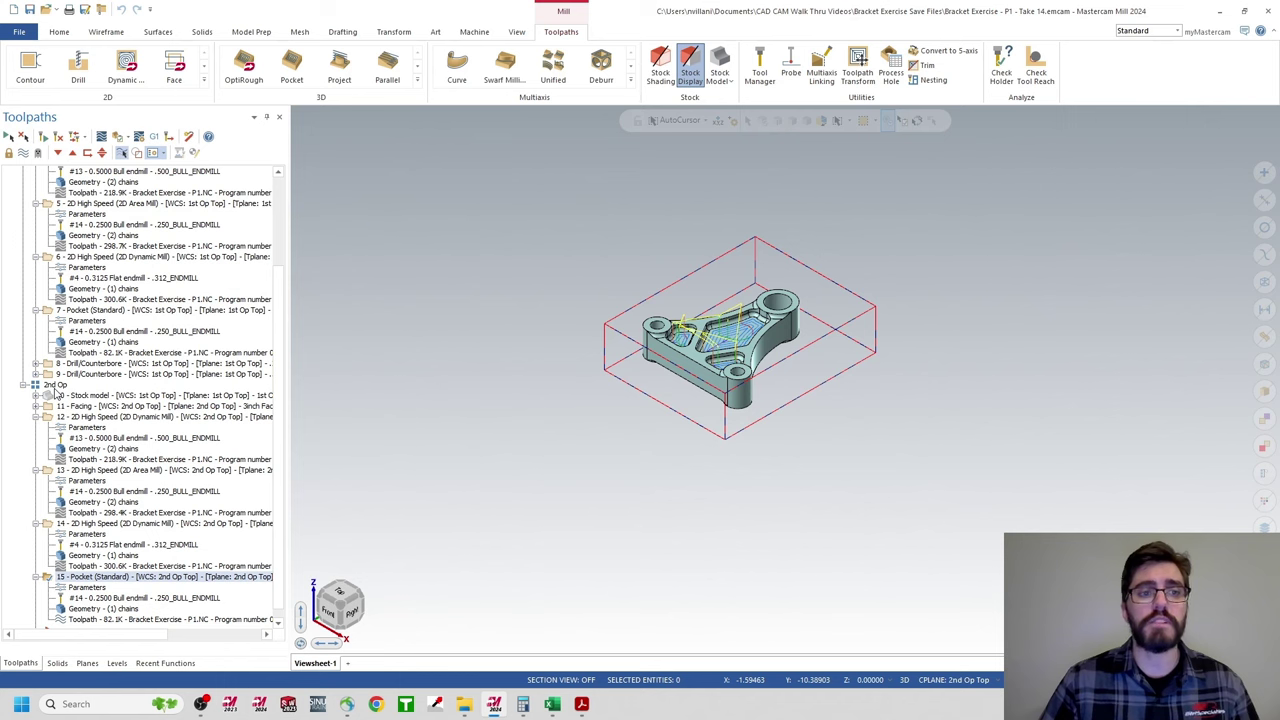
- Verify the whole 2nd Op group in Mastercam Simulator, raising the playback speed during the run
left_click(56, 394)
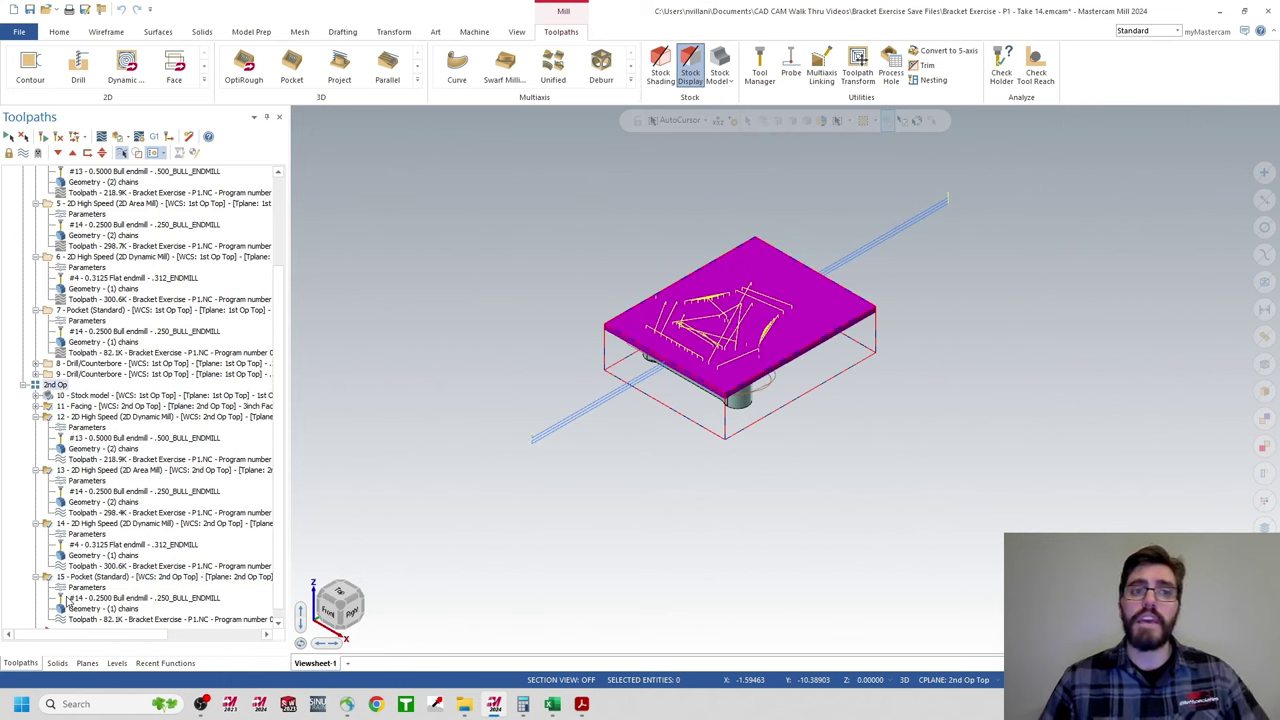
left_click(117, 138)
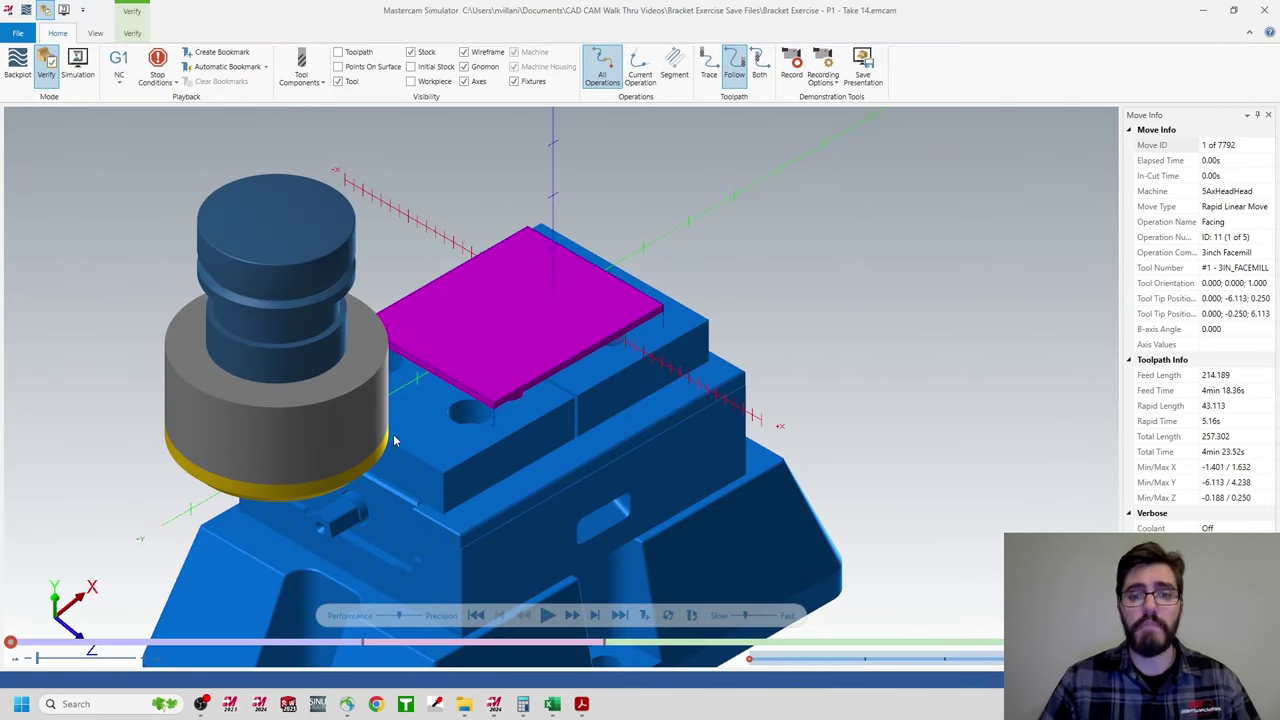
left_click(548, 615)
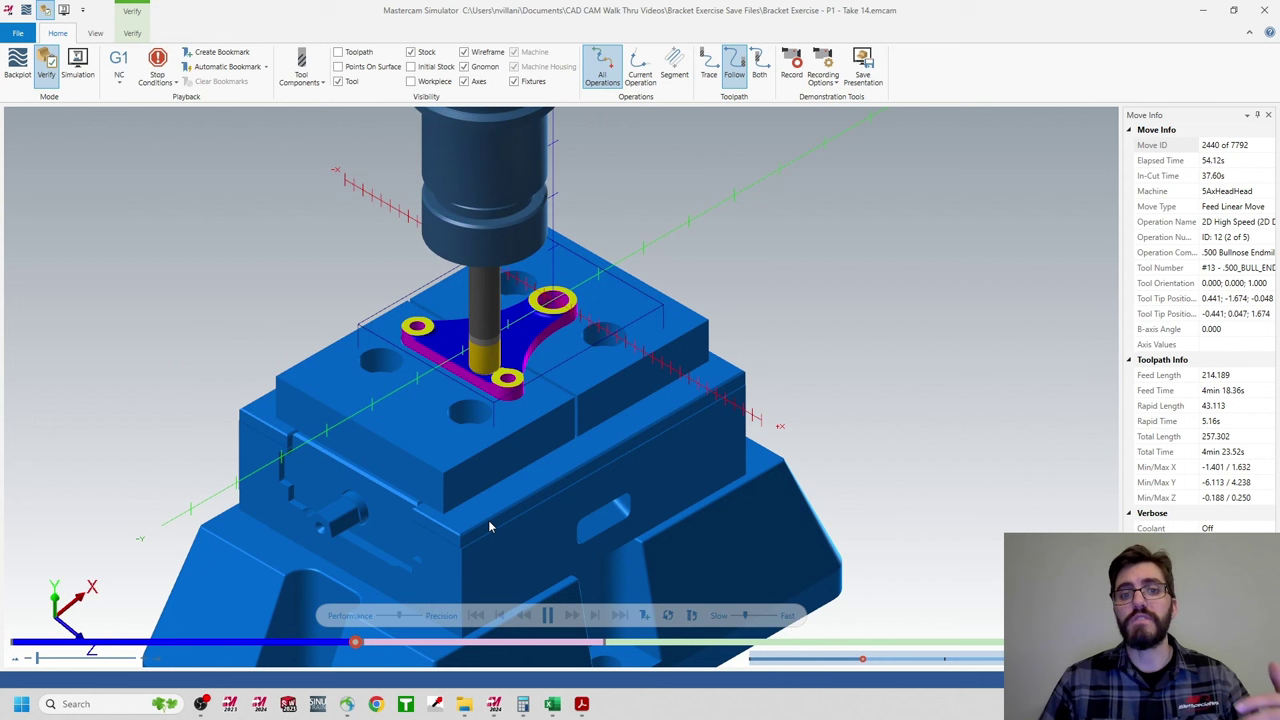
left_click(766, 616)
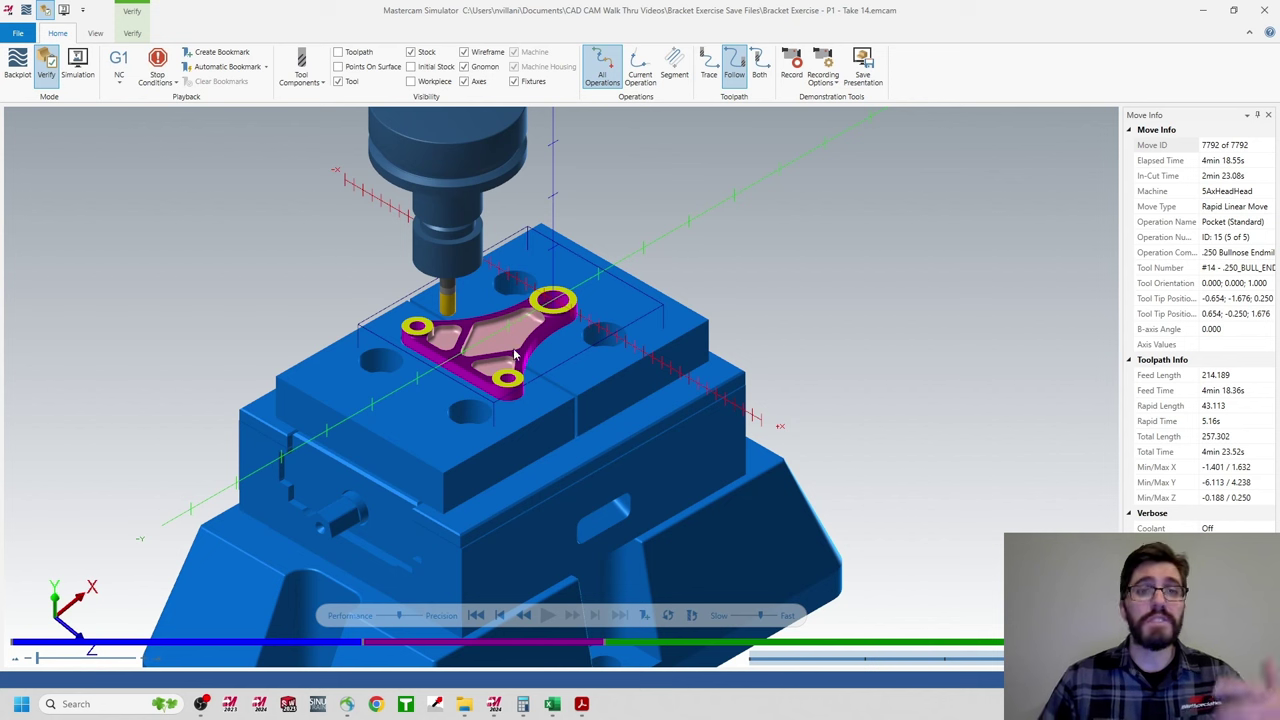
- Show the workpiece together with translucent stock, inspect the bracket's pockets and bosses up close, and close the simulator
left_click(410, 82)
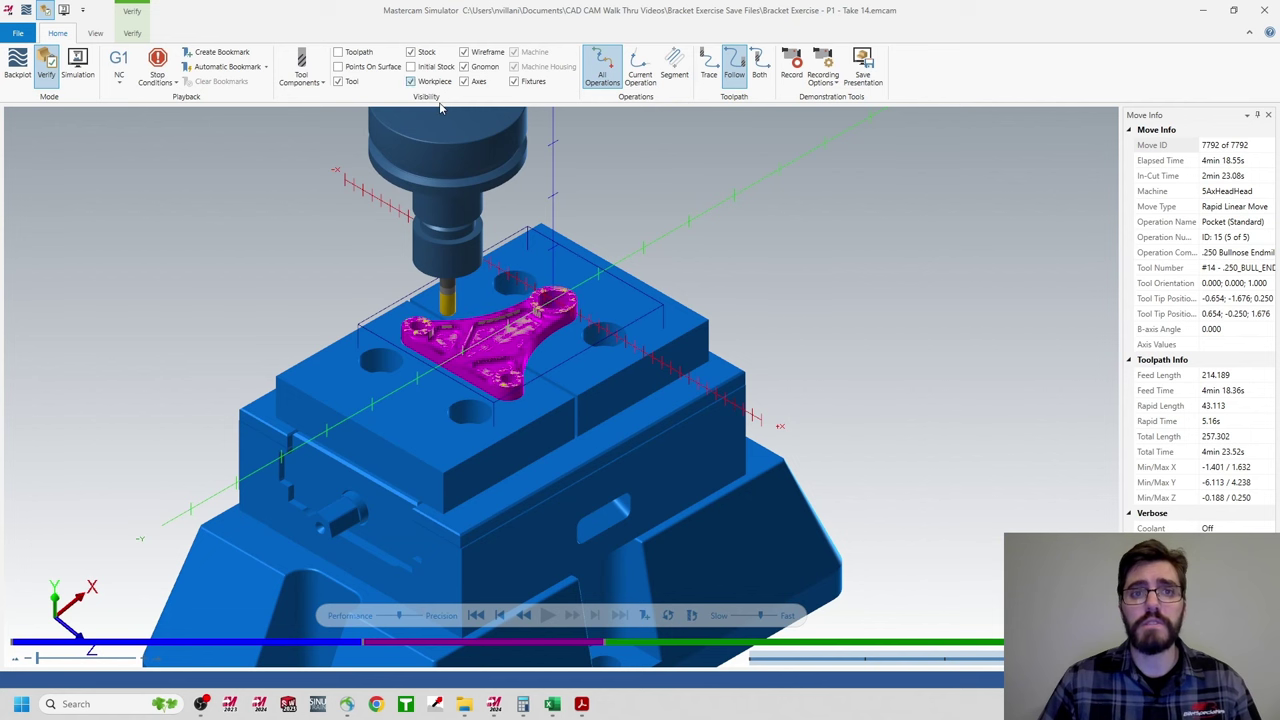
left_click(411, 54)
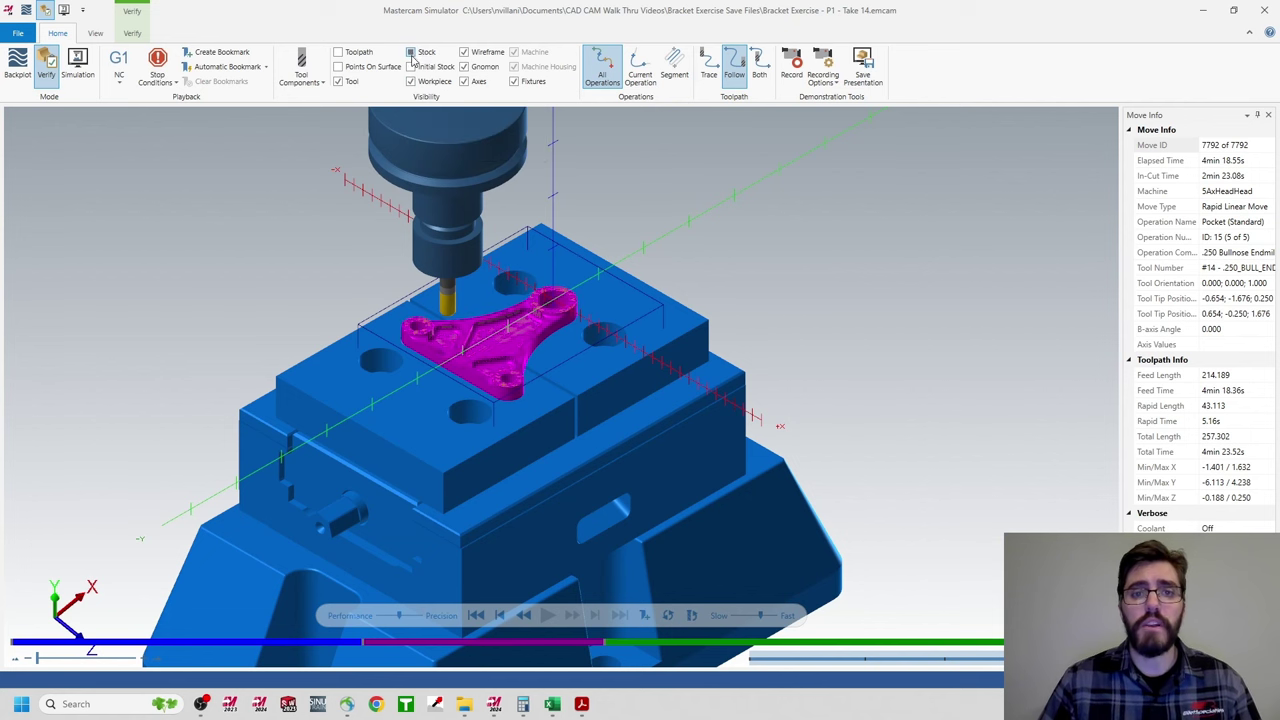
scroll(500, 375, "down", 1)
scroll(500, 375, "up", 4)
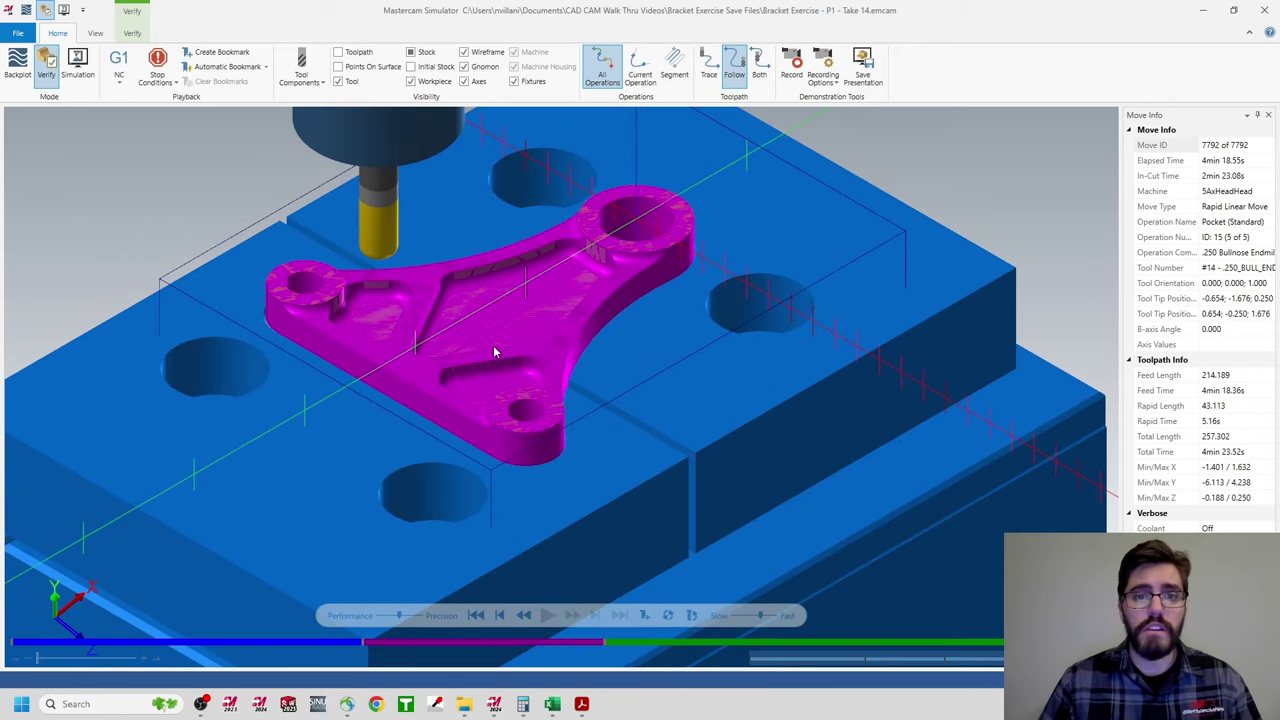
scroll(493, 352, "up", 2)
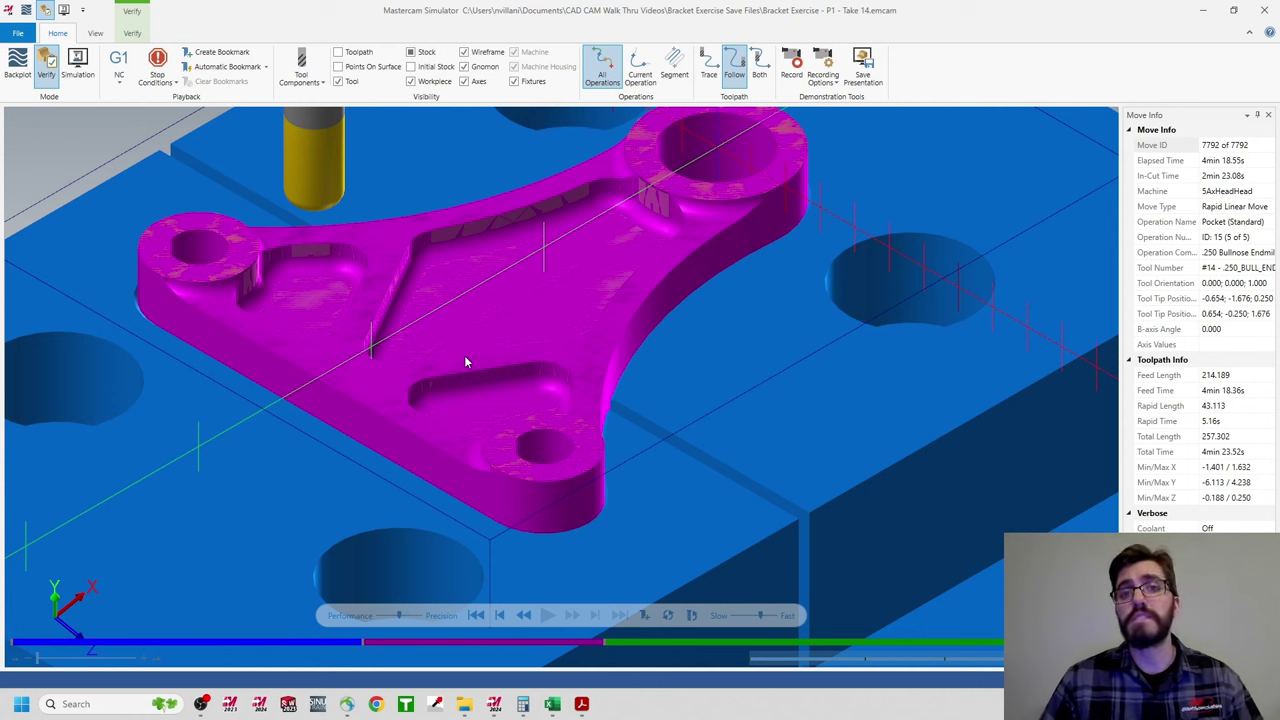
left_click(1265, 10)
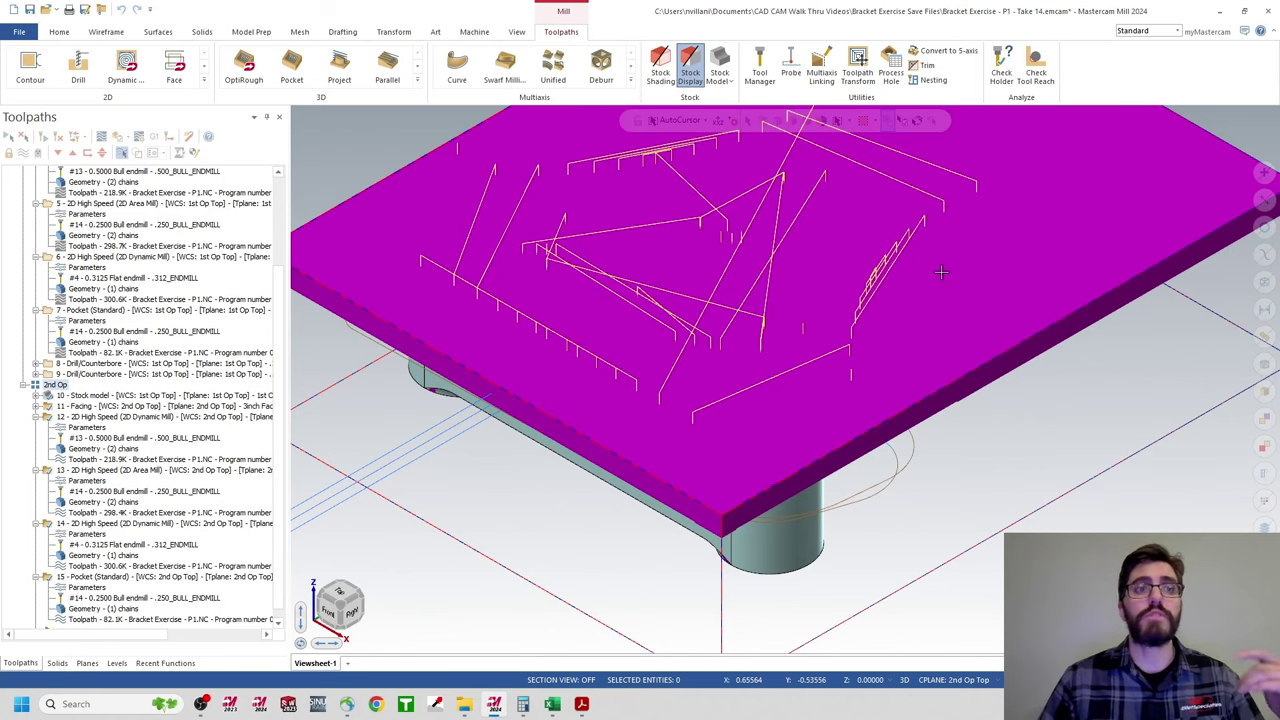
- Start saving a separate copy of the bracket part file with Save As
left_click(19, 31)
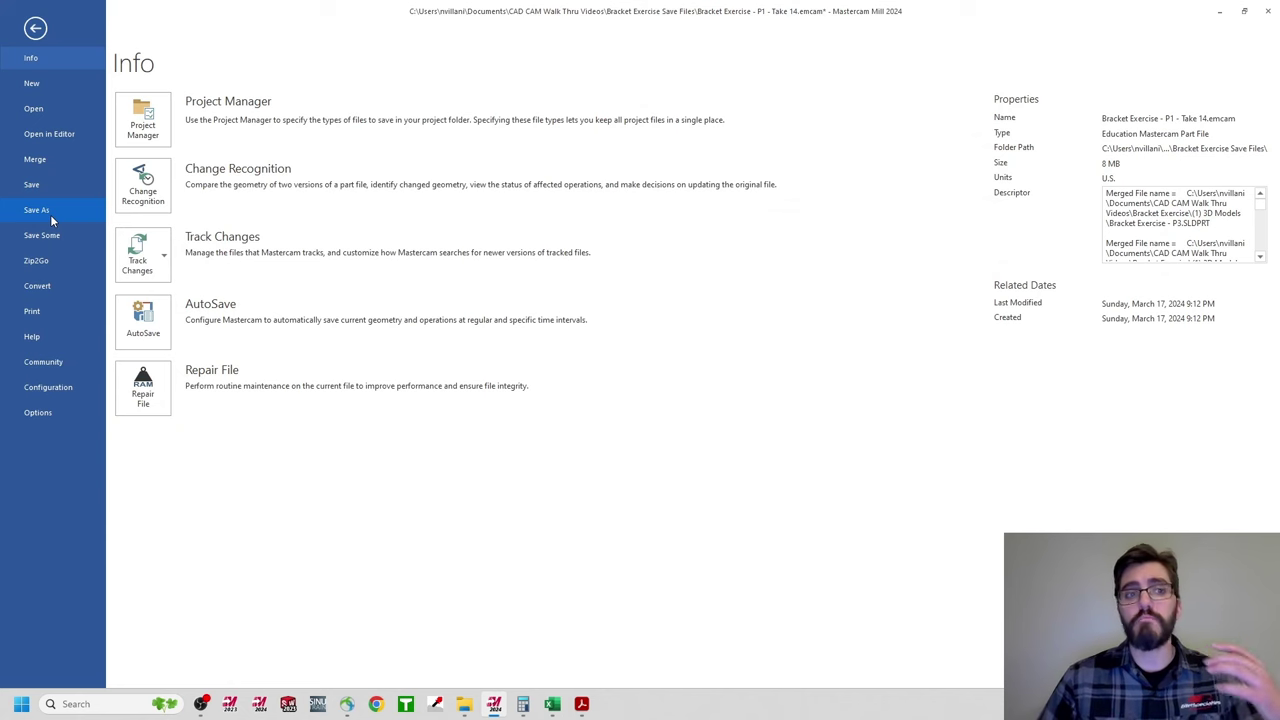
left_click(51, 220)
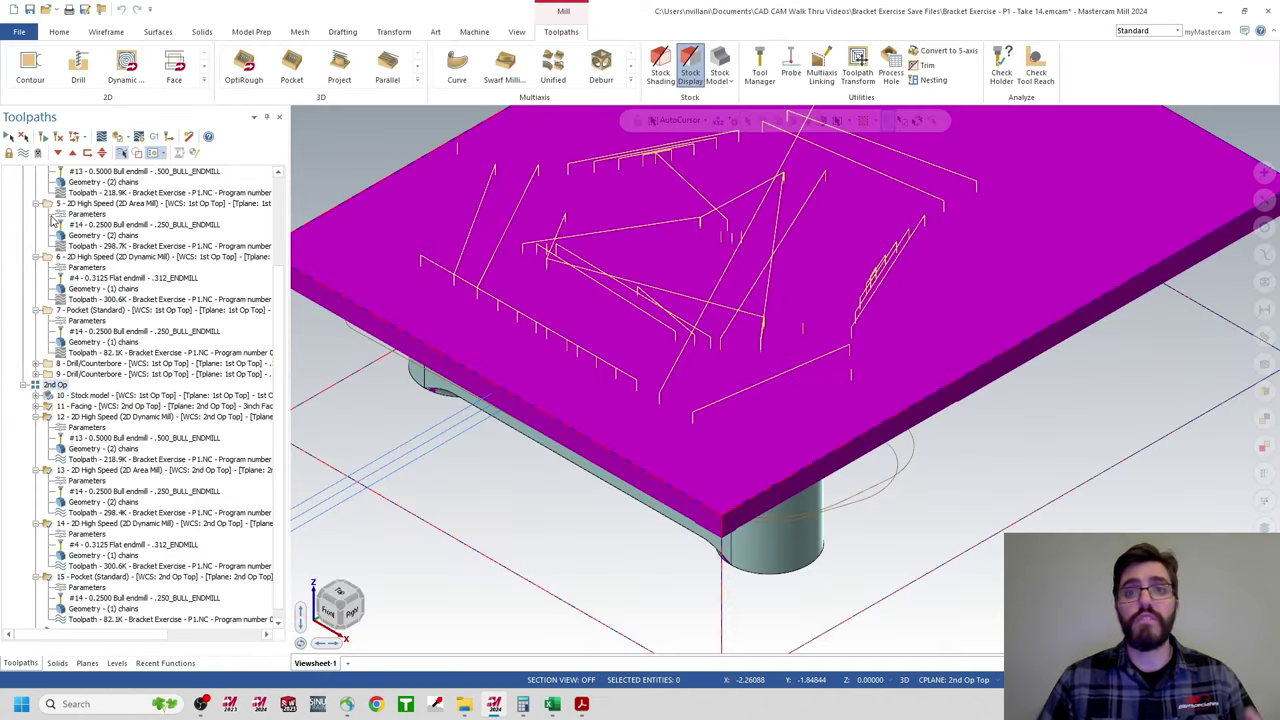